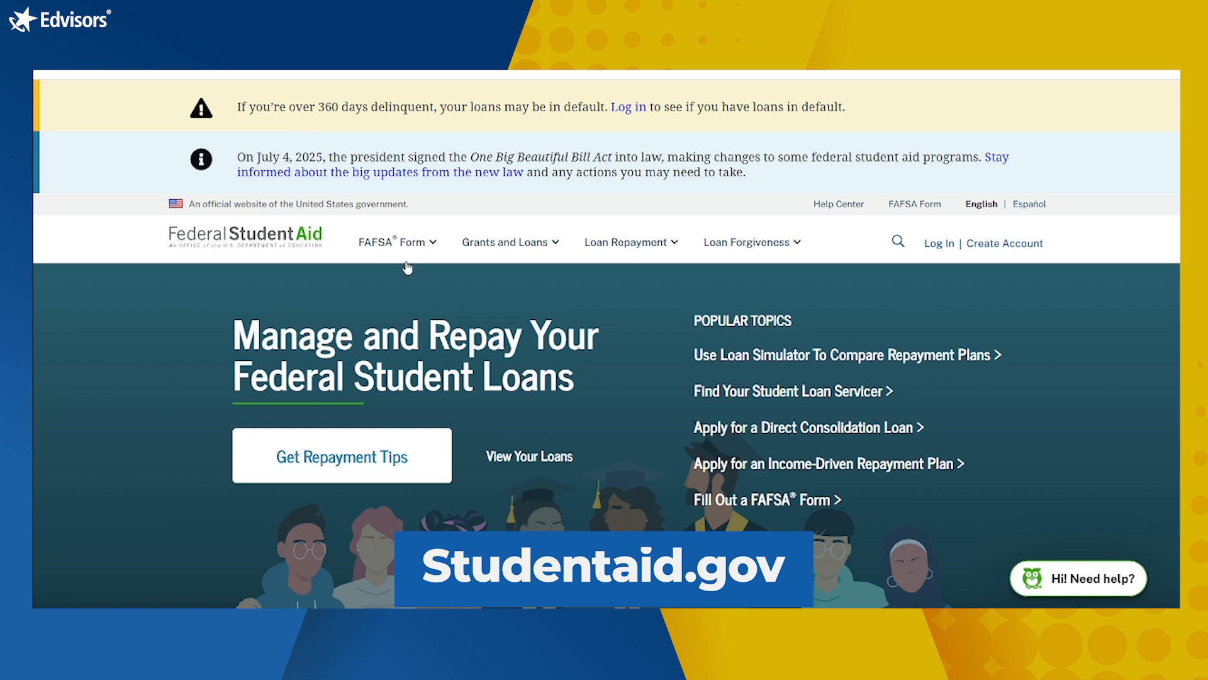
Step: Go from the FAFSA Form menu to the 2026–27 FAFSA prototype's test-user list
click(433, 244)
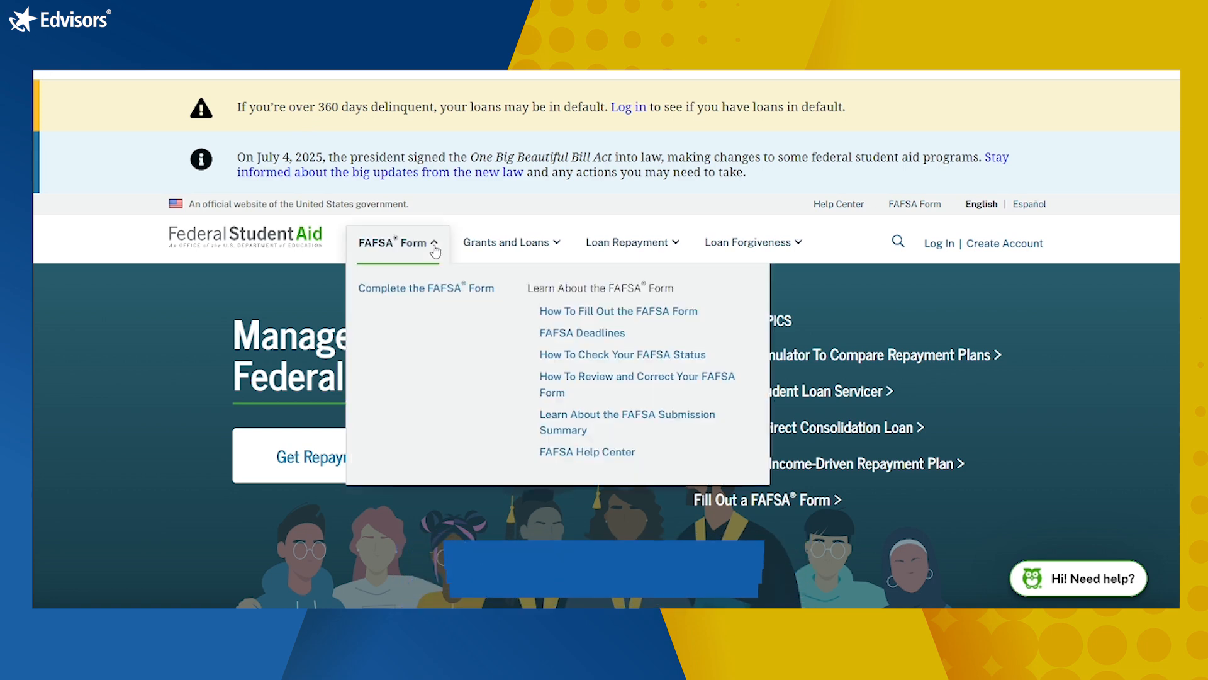
click(442, 293)
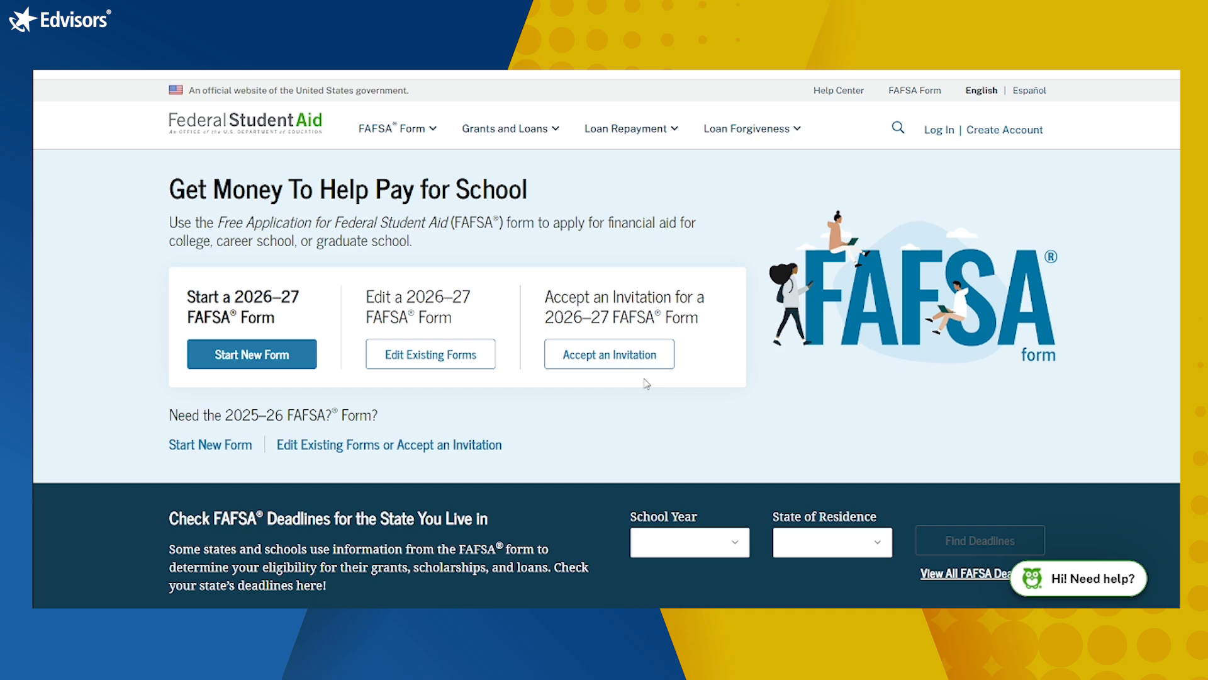
scroll(640, 399, down, 1)
scroll(641, 399, up, 1)
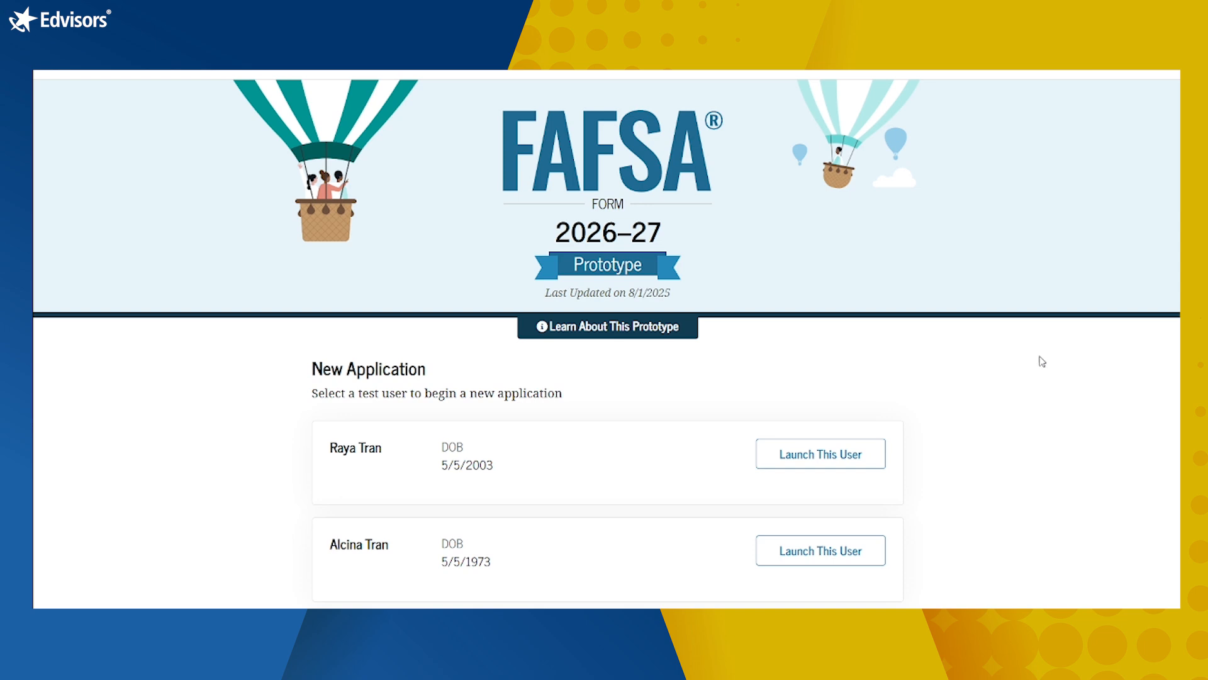
Step: Launch the first test user to reach its prefilled login page
click(795, 465)
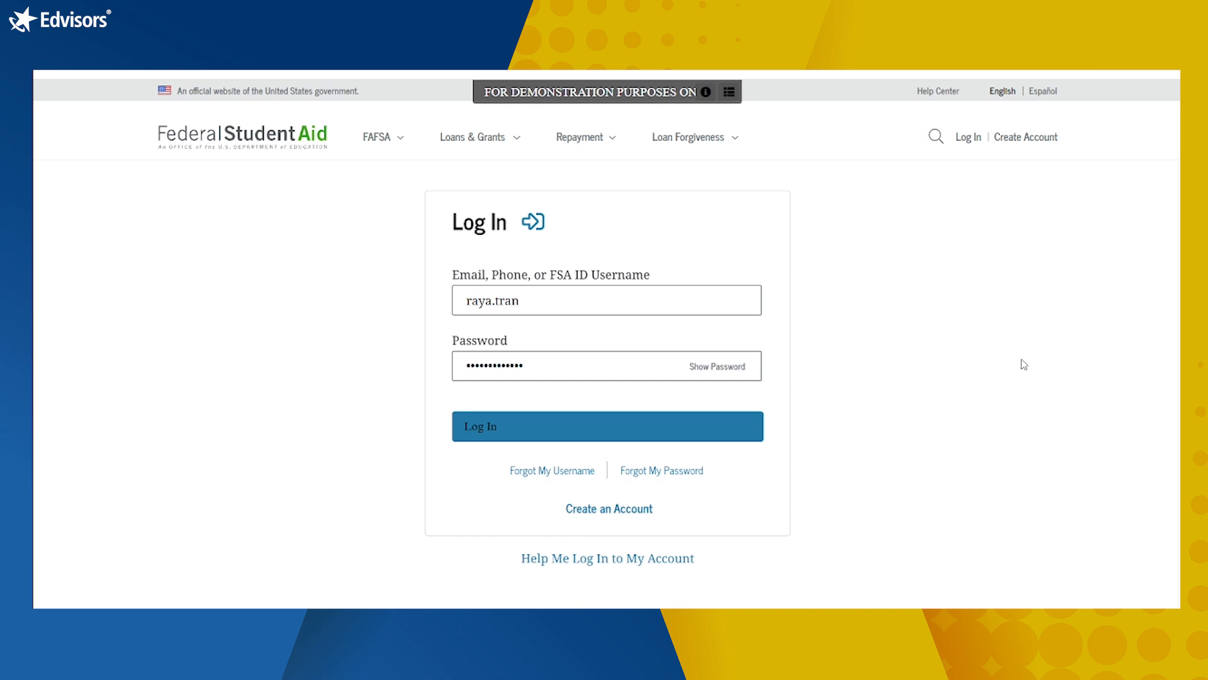
Step: Sign in as the test user, start a new 2026–27 form, and choose the Student role
click(522, 433)
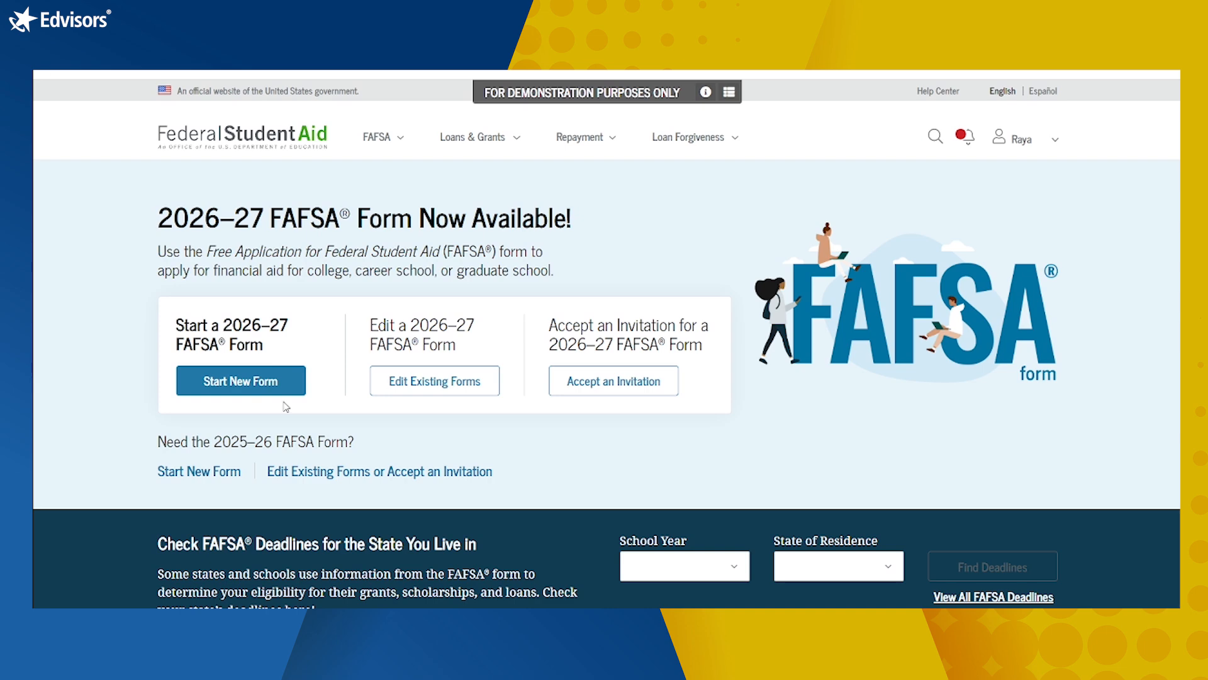
click(263, 375)
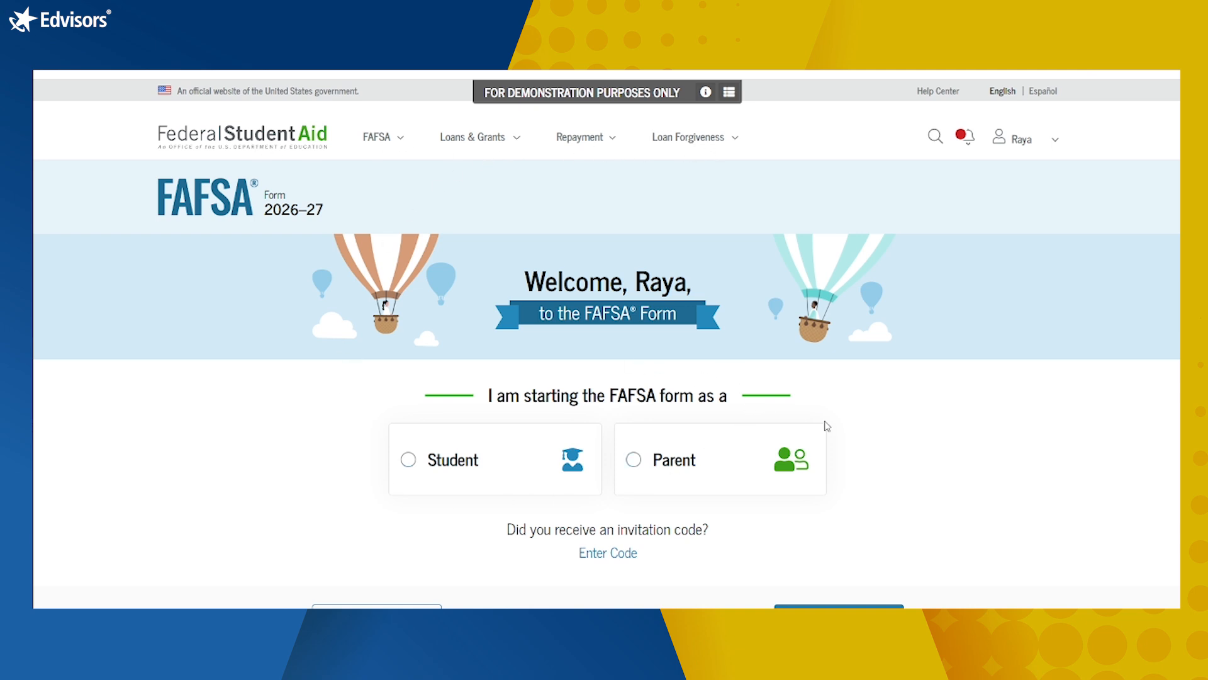
scroll(957, 426, down, 1)
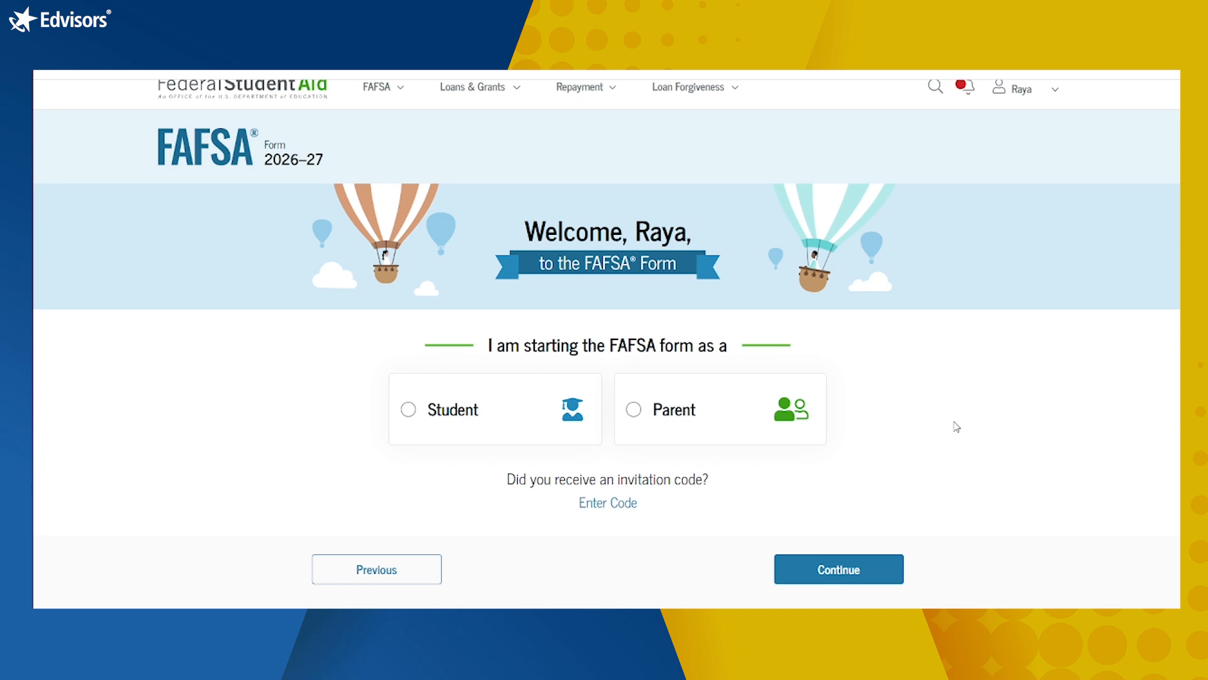
click(409, 410)
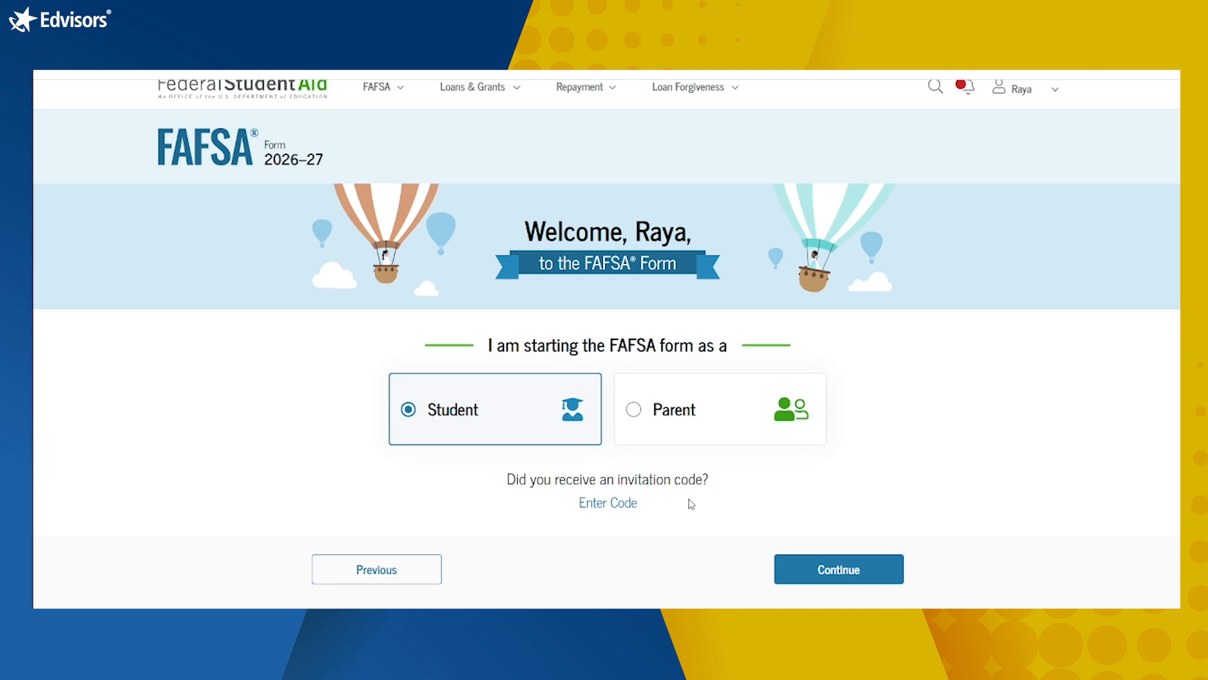
Step: Read through the 'What is the FAFSA form?' intro page and advance to Contributors
click(892, 569)
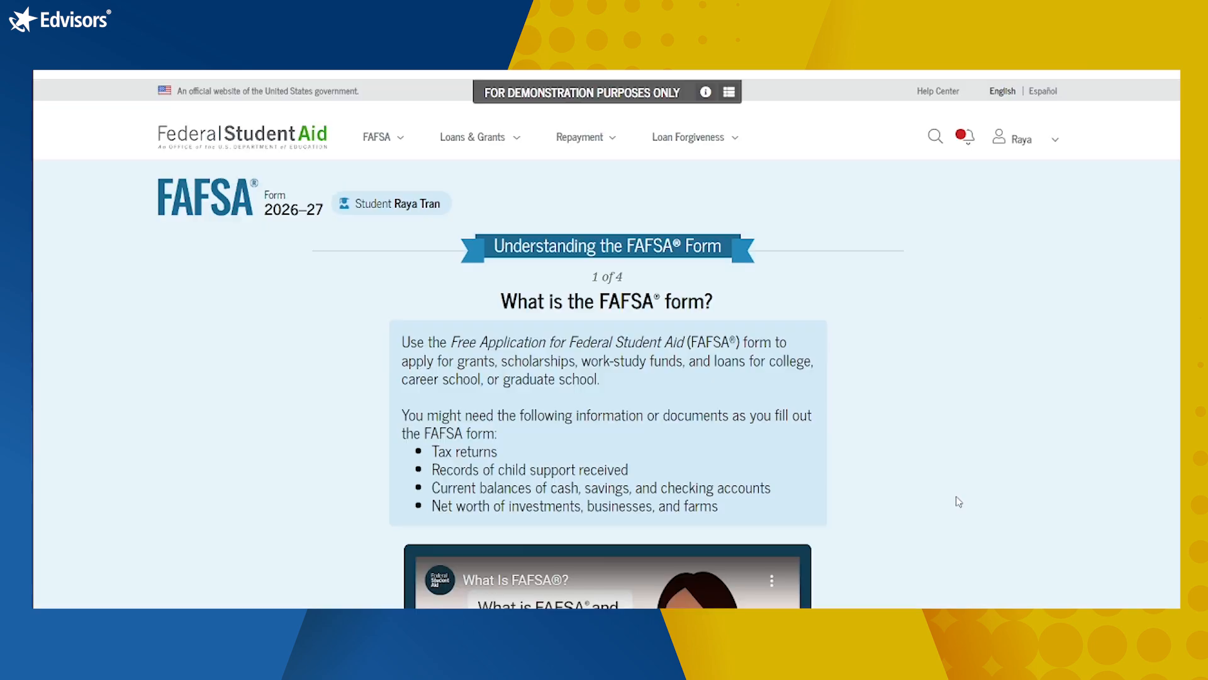
scroll(959, 501, down, 3)
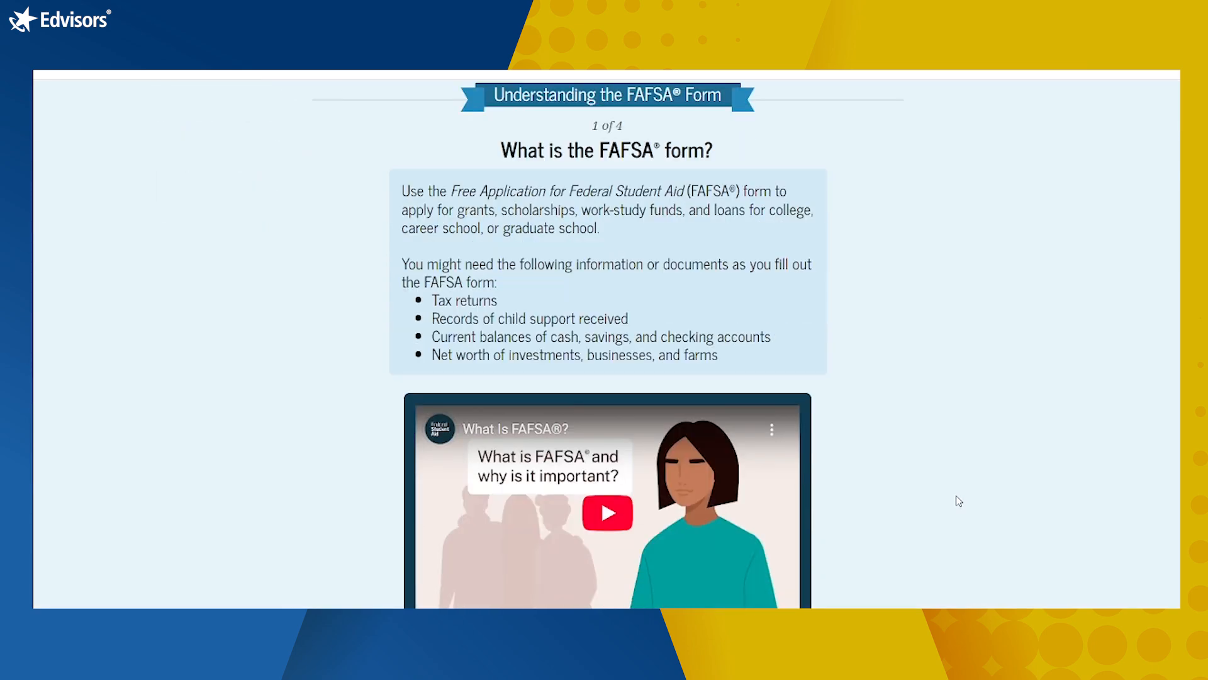
scroll(959, 502, down, 1)
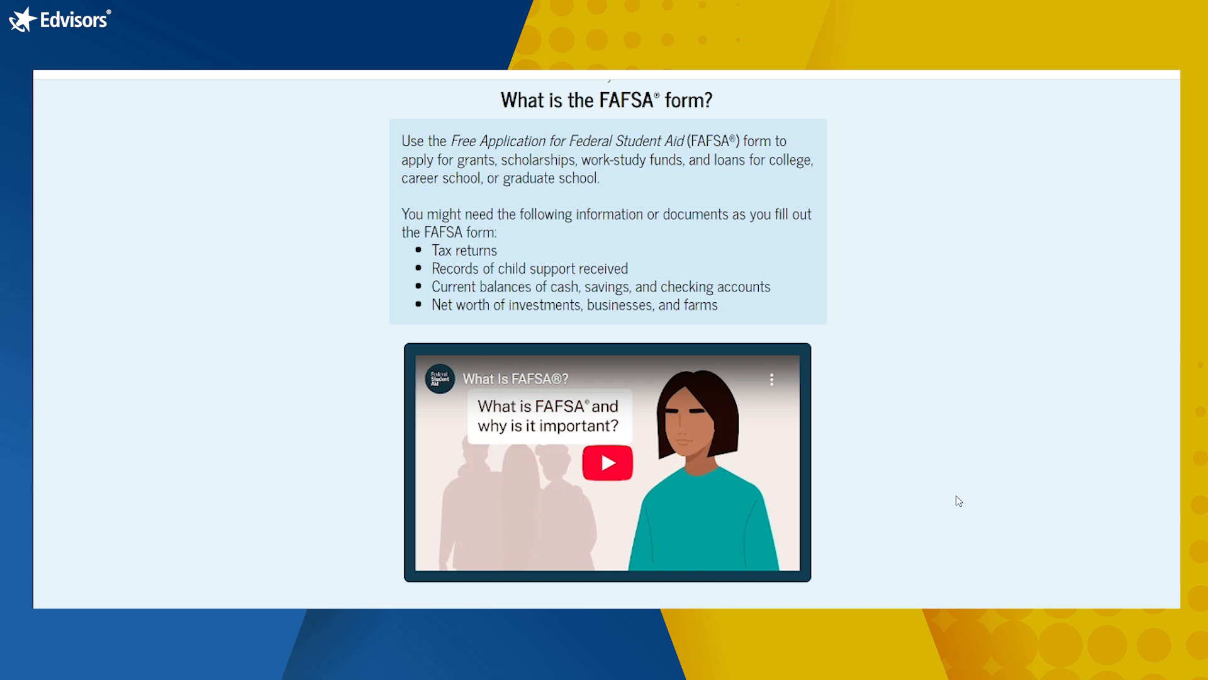
scroll(959, 501, down, 2)
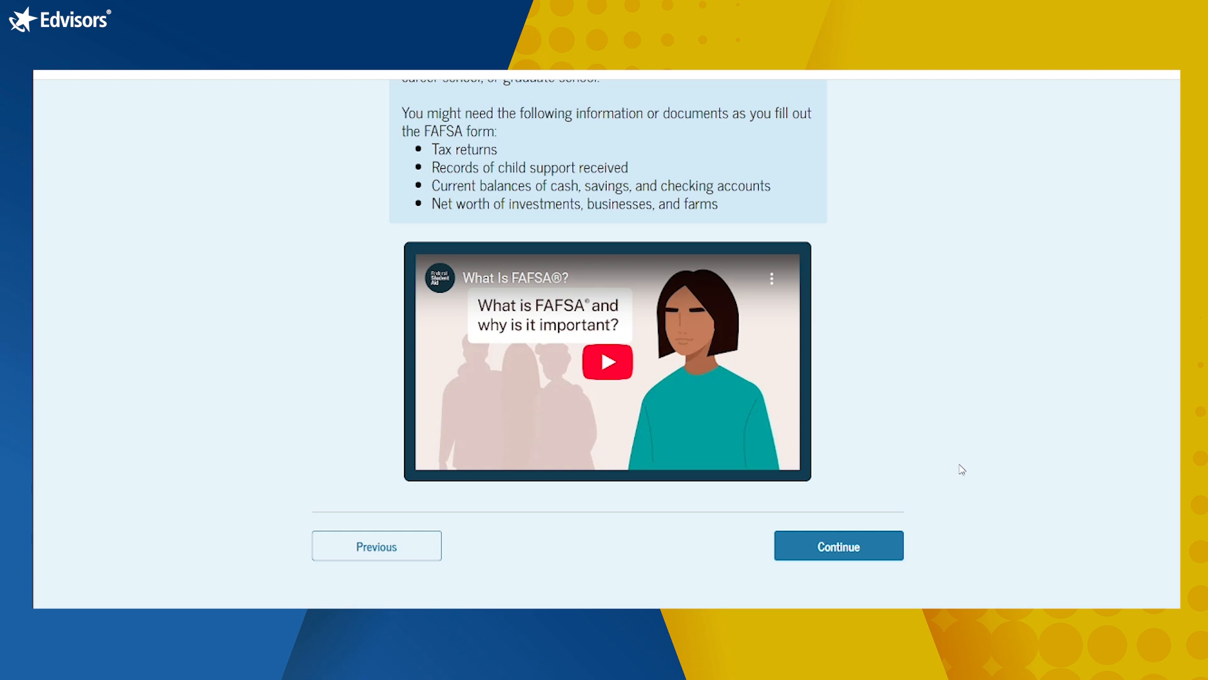
click(815, 551)
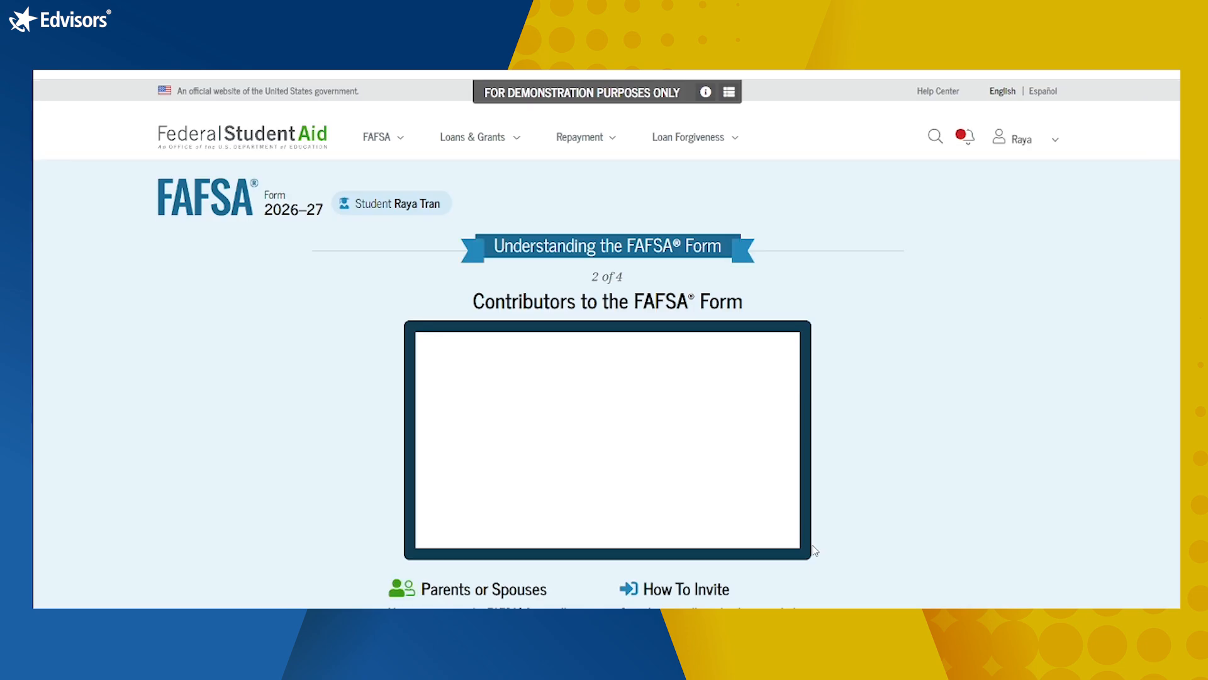
Step: Scroll through the Contributors page to the rules on which parent counts as a contributor
scroll(989, 442, down, 3)
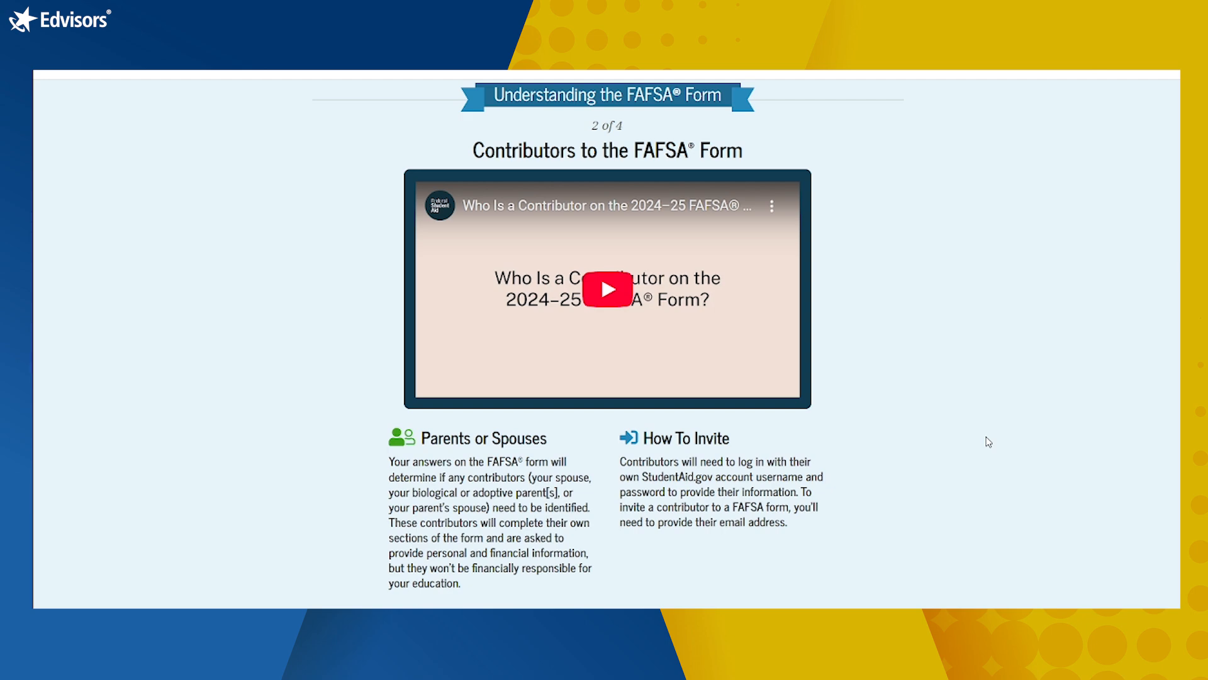
scroll(989, 442, down, 1)
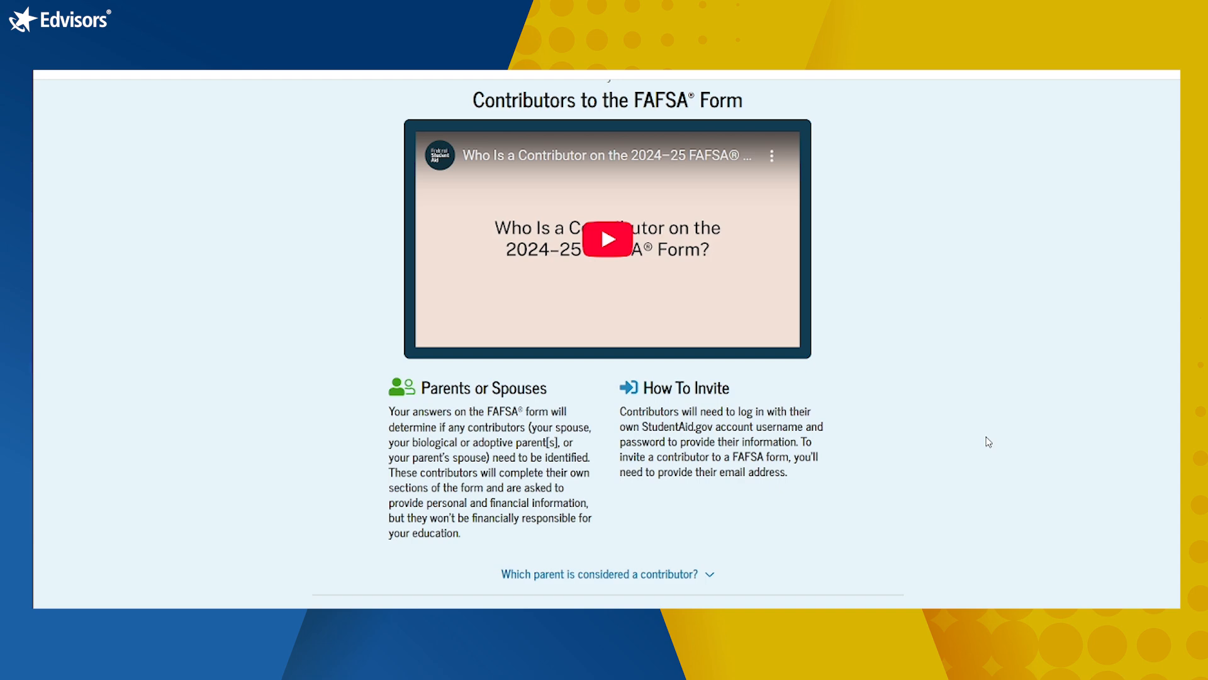
scroll(988, 441, down, 1)
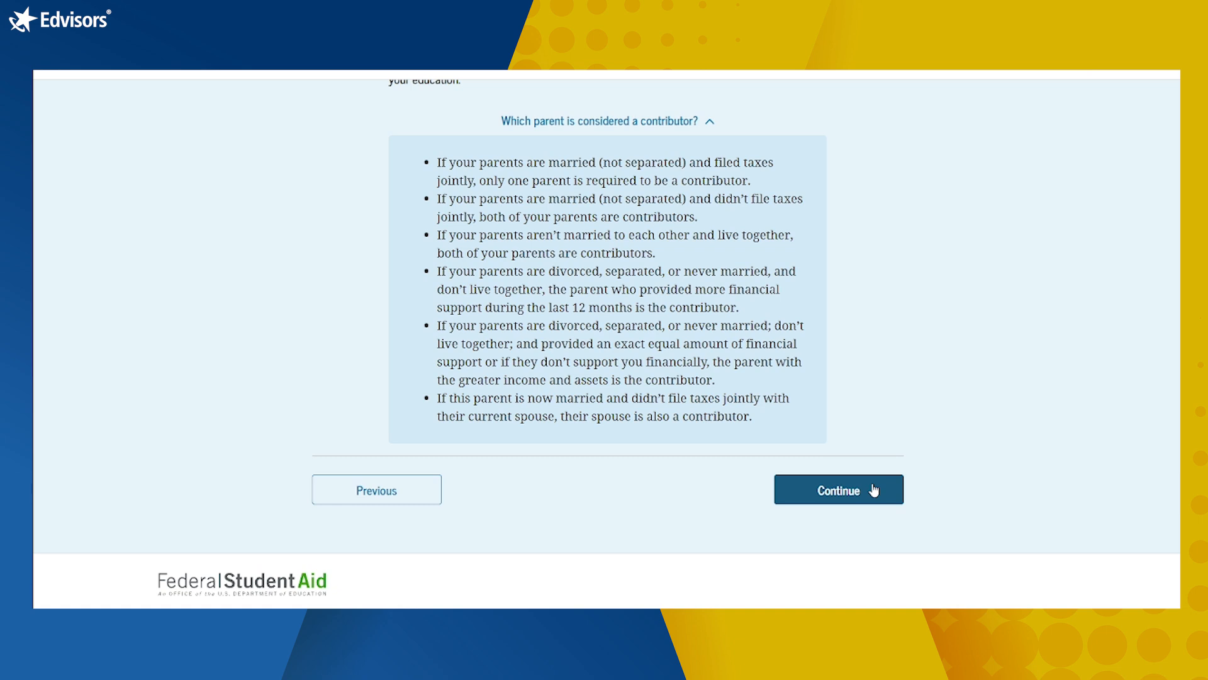
click(873, 490)
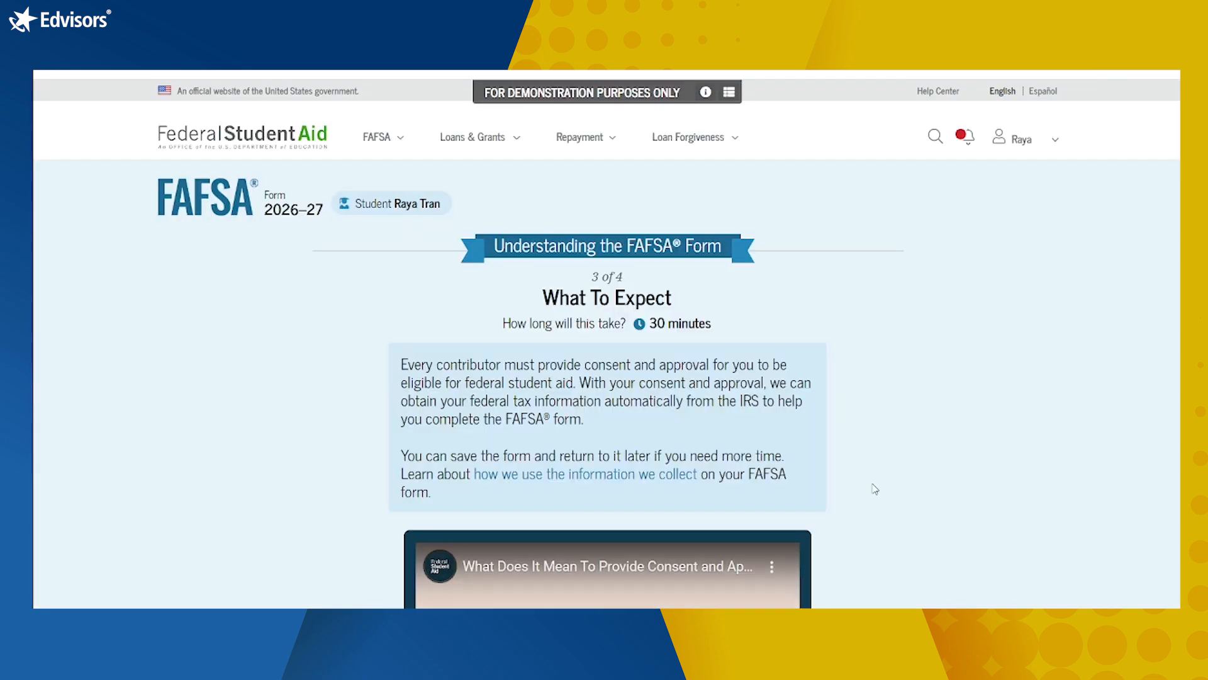
scroll(875, 489, down, 2)
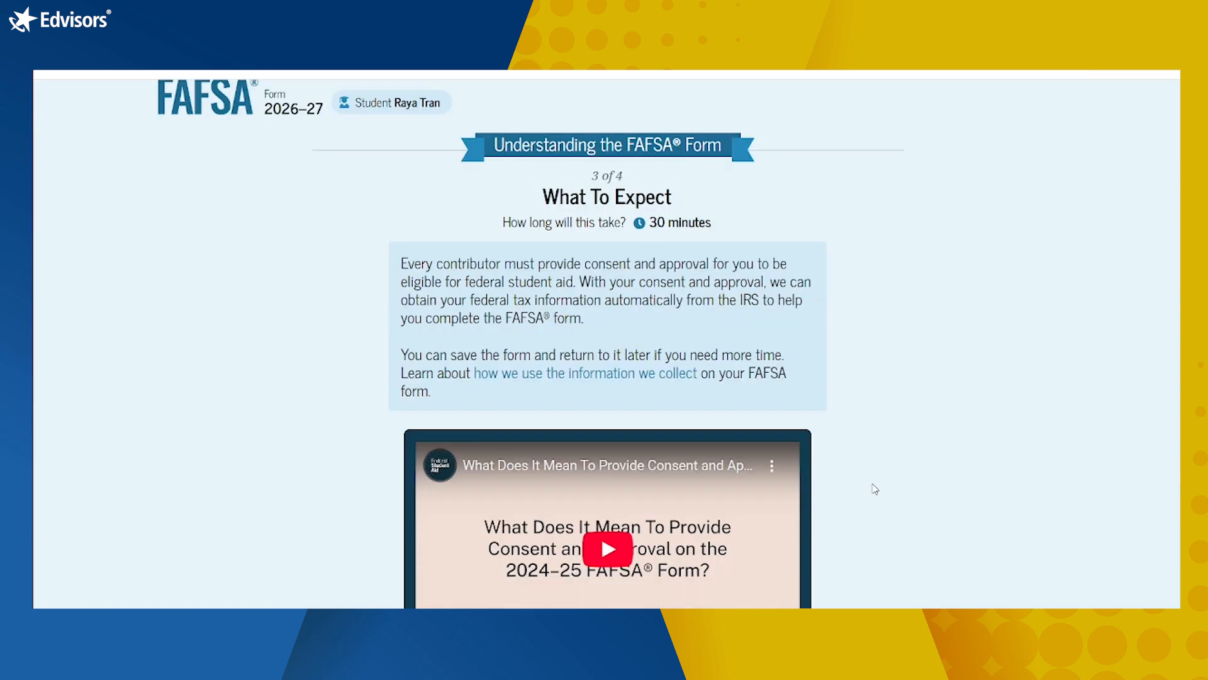
scroll(875, 489, down, 2)
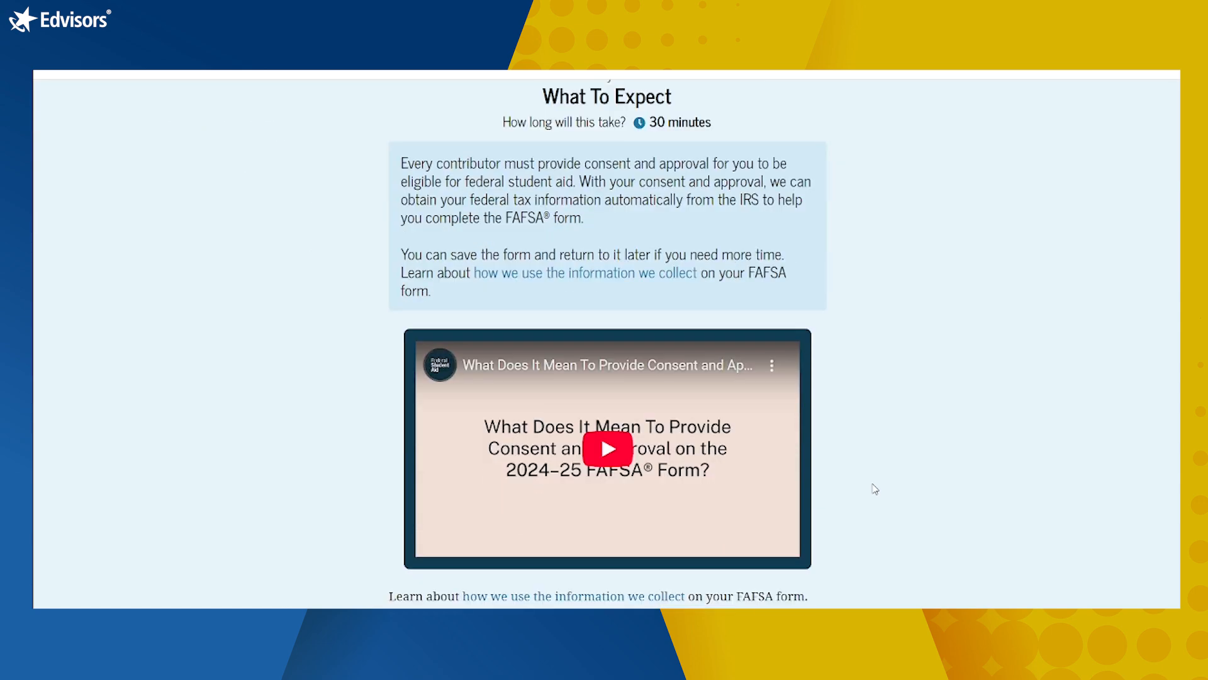
scroll(875, 489, down, 1)
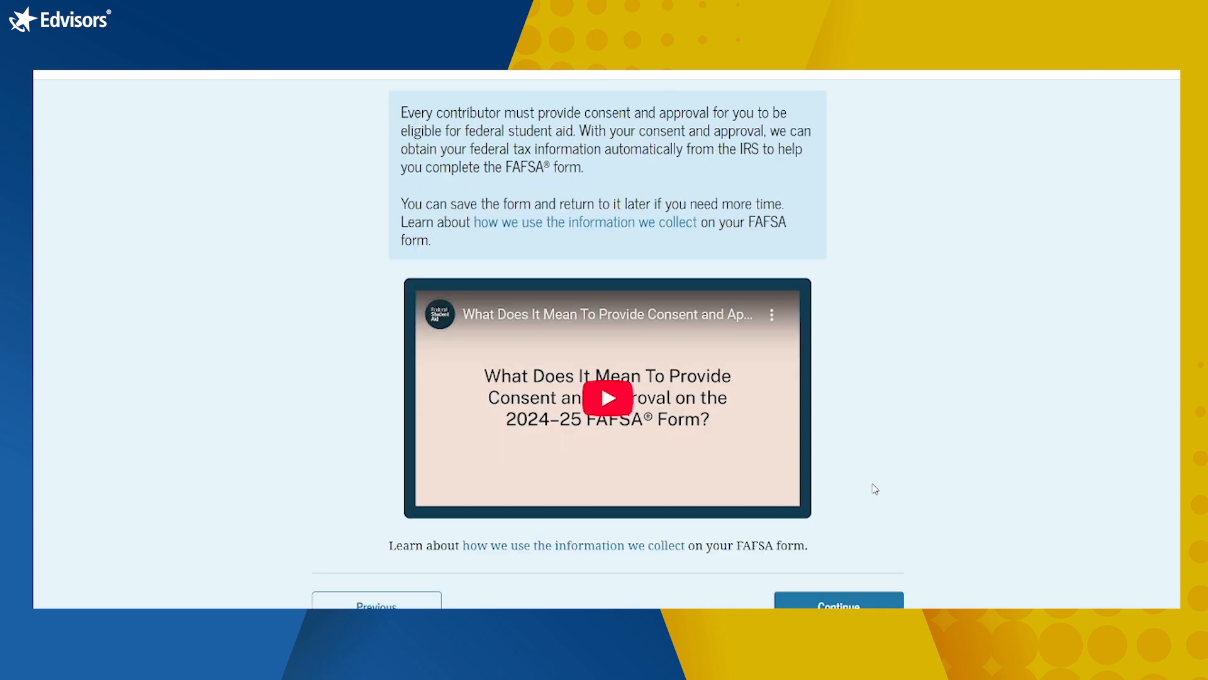
scroll(875, 489, down, 2)
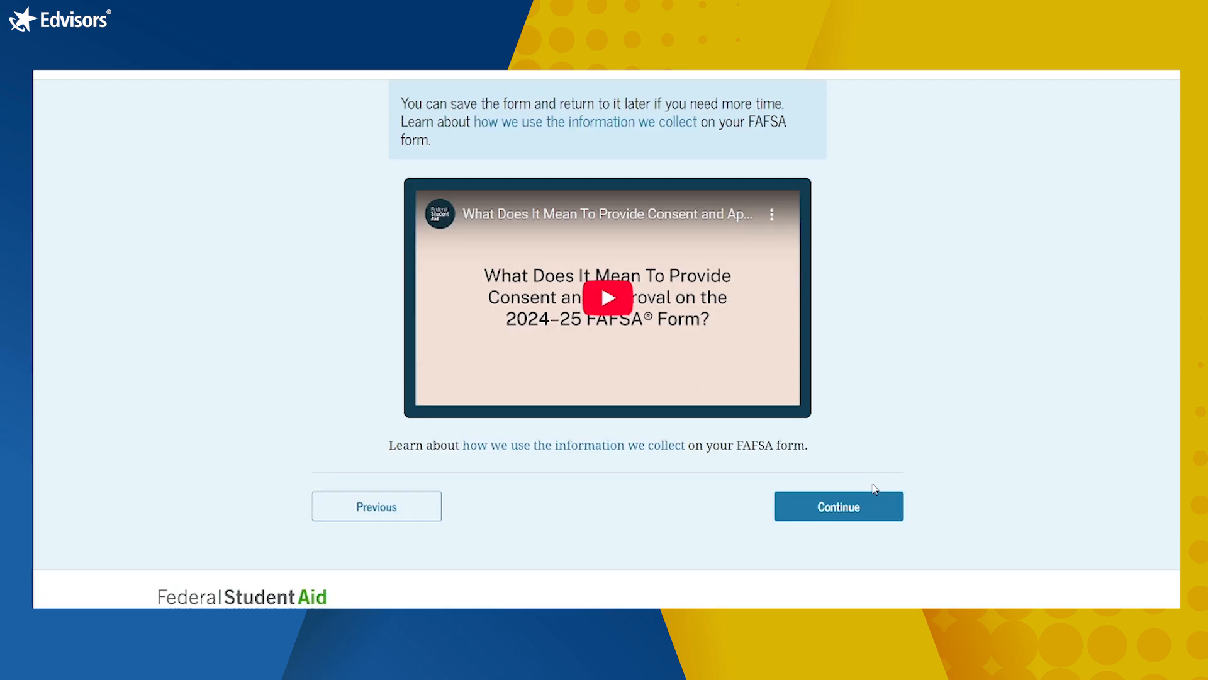
scroll(875, 489, up, 3)
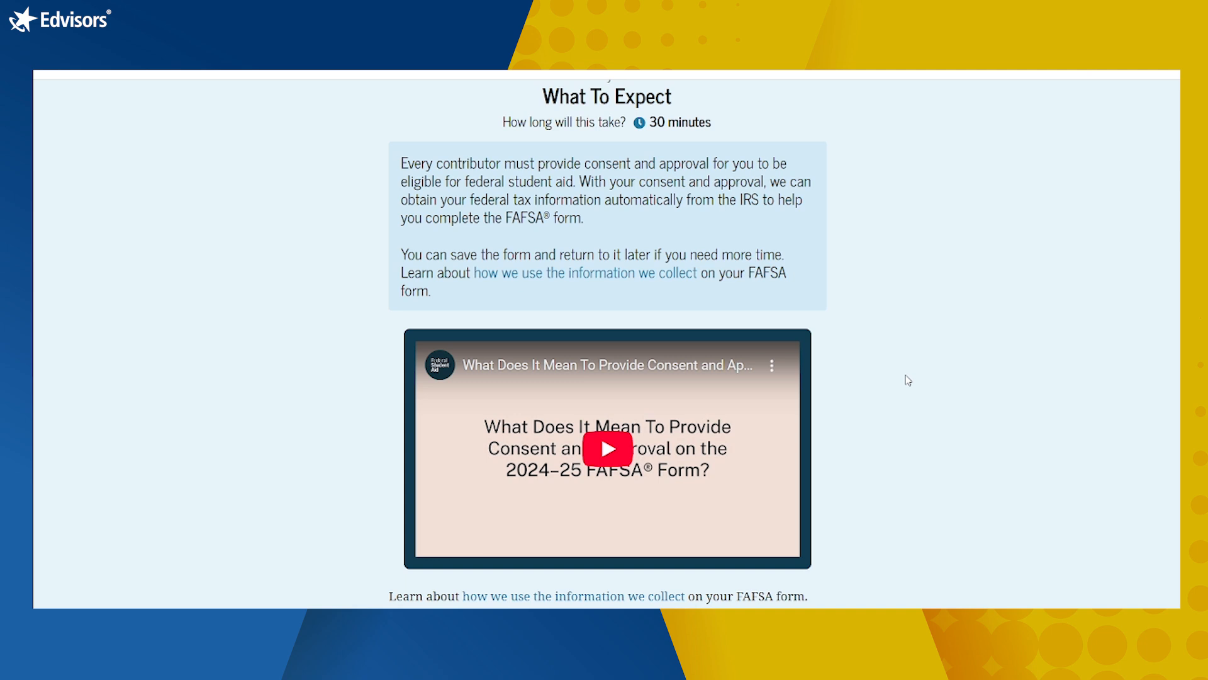
scroll(908, 380, down, 2)
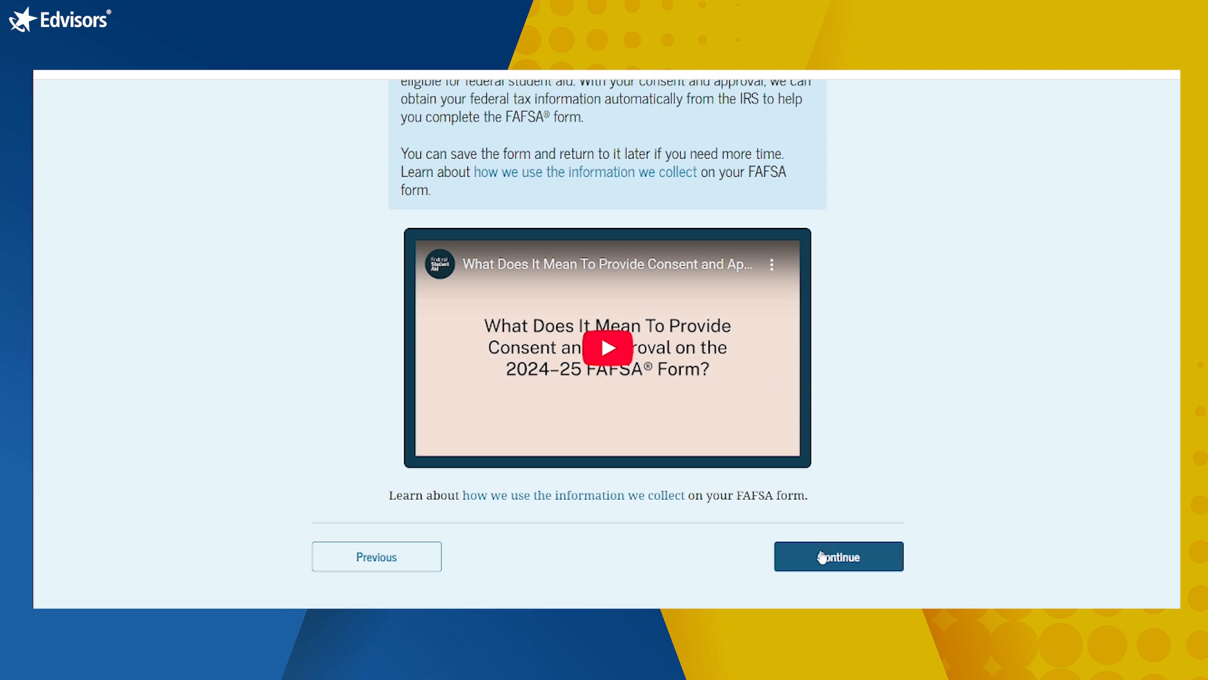
Step: Continue to the After Submitting page and read about processing time and SAI-based aid offers
click(822, 557)
scroll(1035, 465, down, 2)
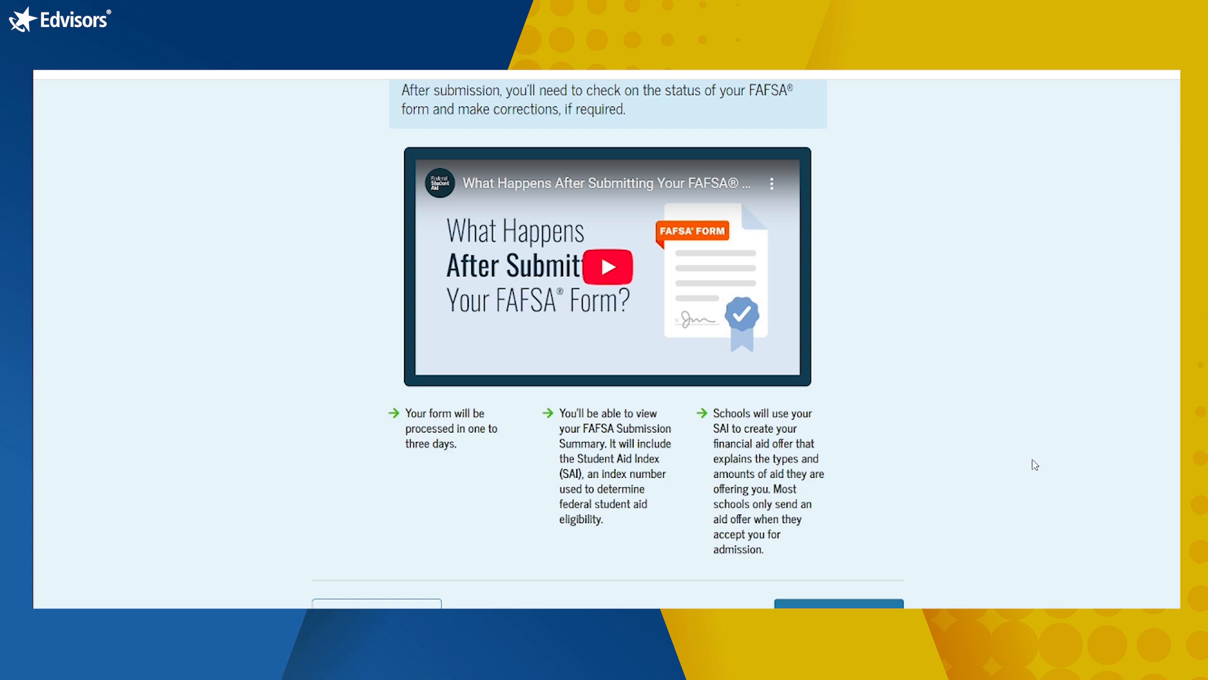
scroll(1035, 466, down, 1)
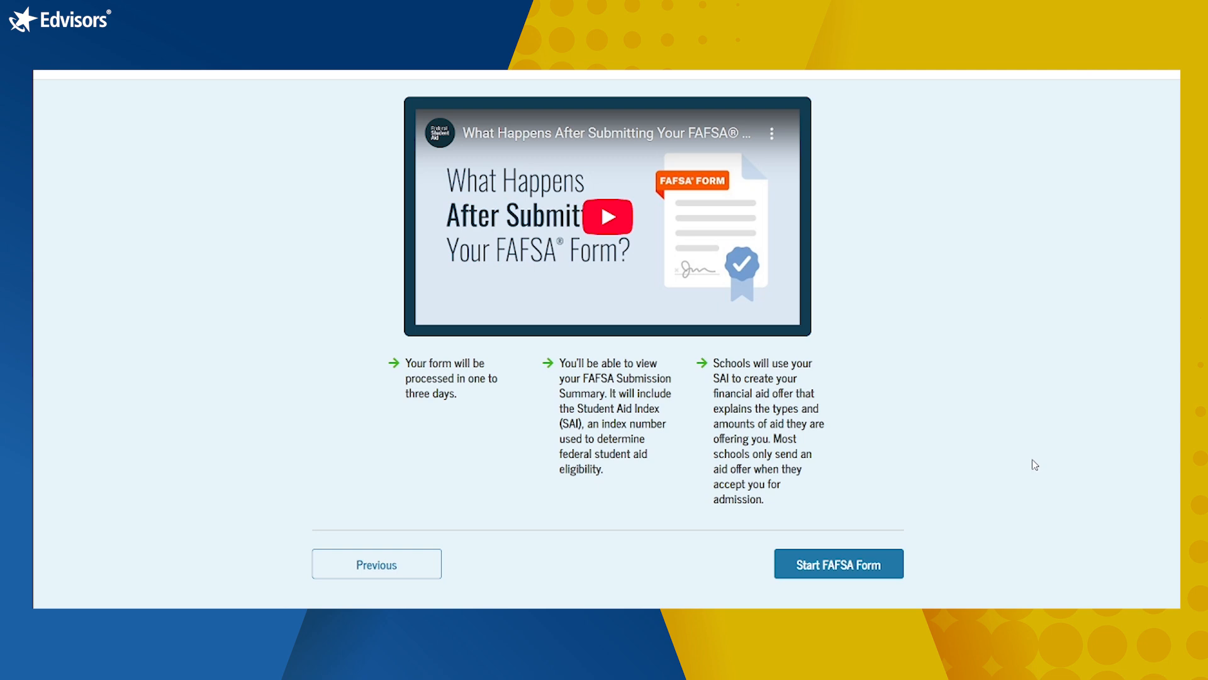
Step: Start the form and review the prefilled student identity details and permanent mailing address
click(835, 566)
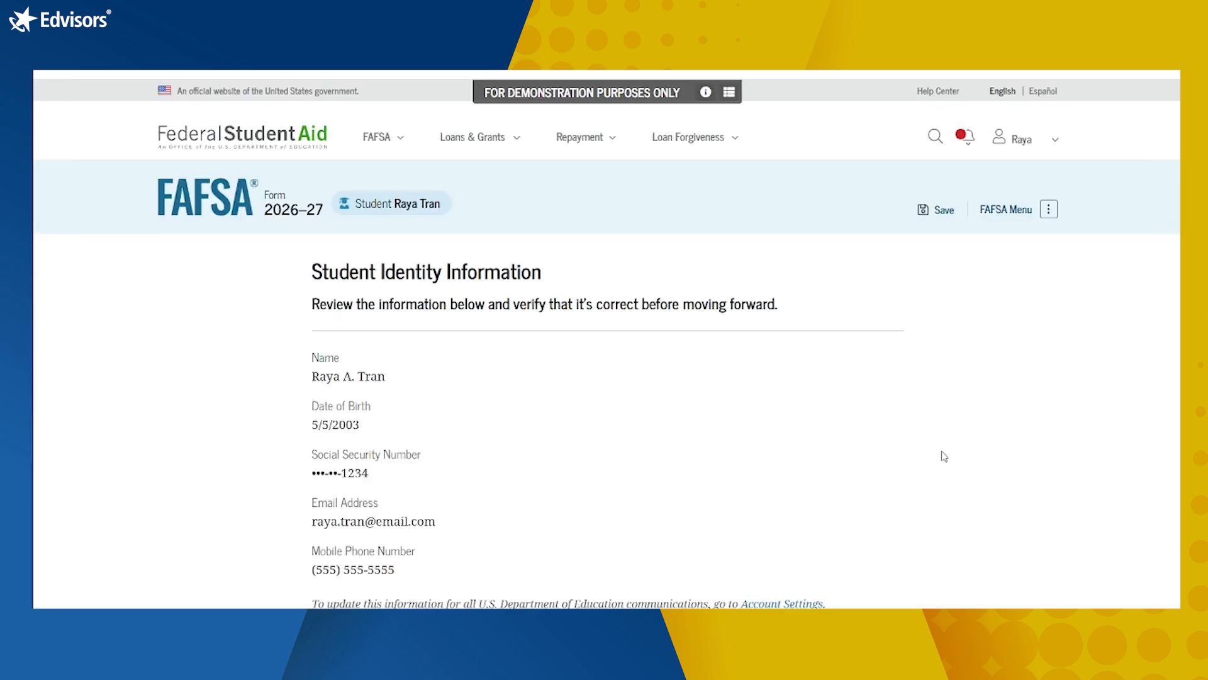
scroll(938, 463, down, 1)
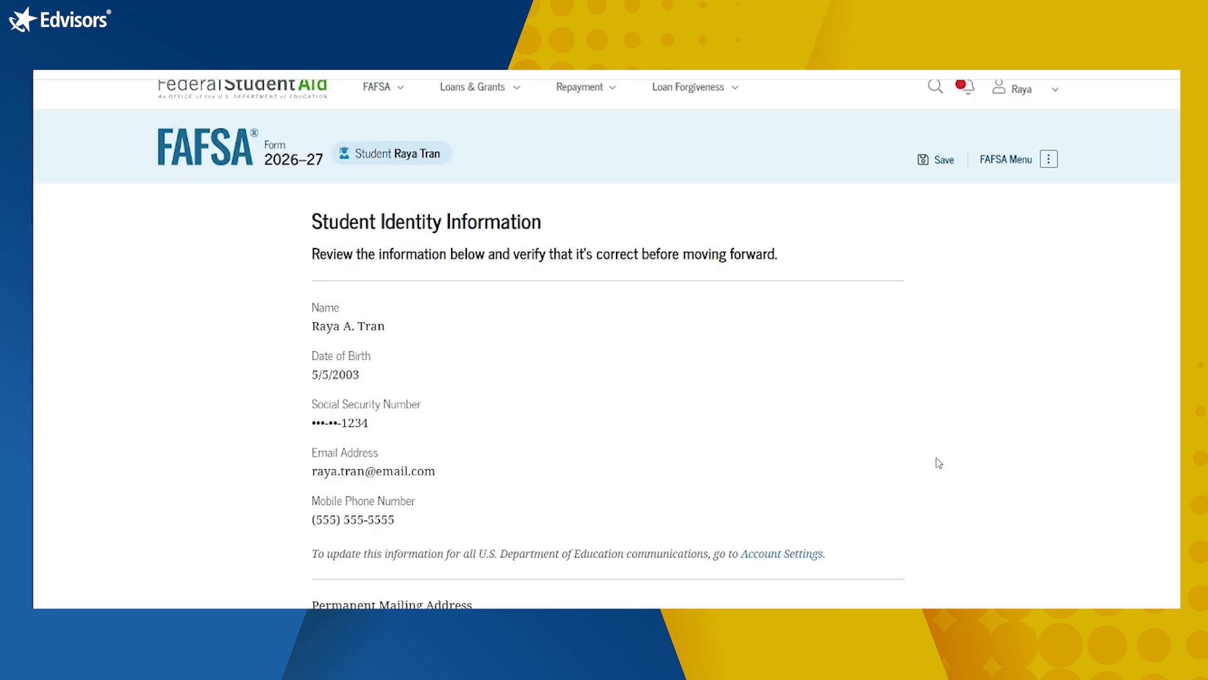
scroll(939, 463, down, 2)
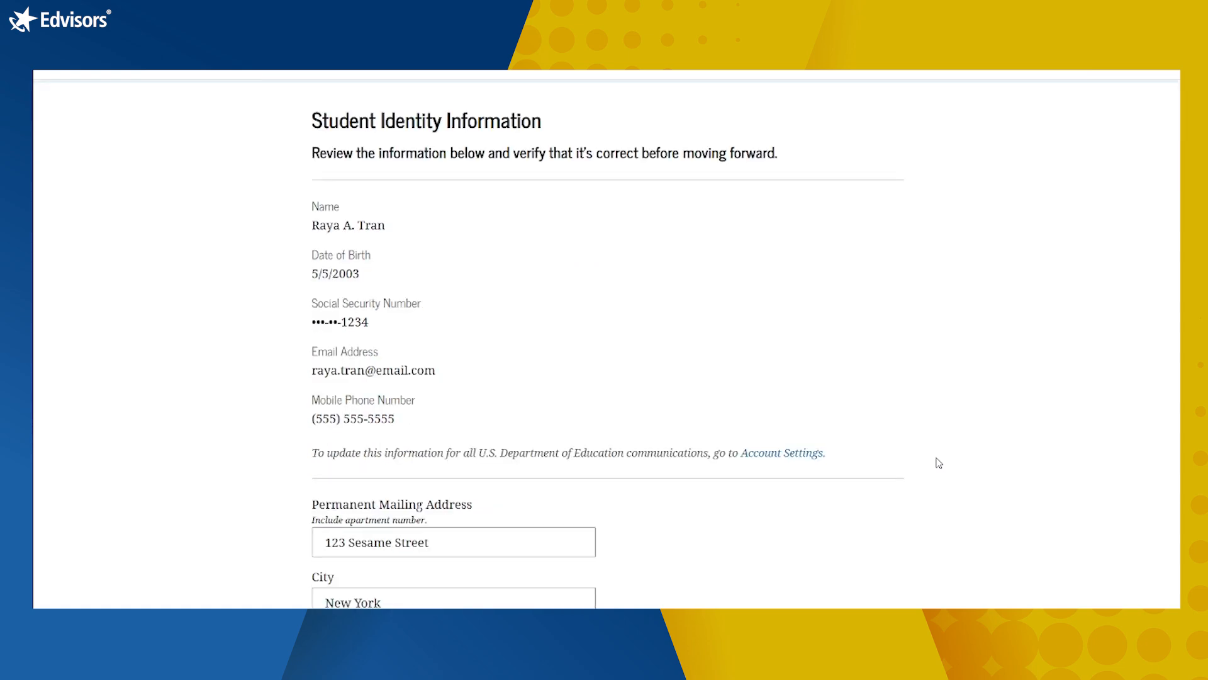
scroll(938, 462, down, 3)
scroll(938, 463, down, 2)
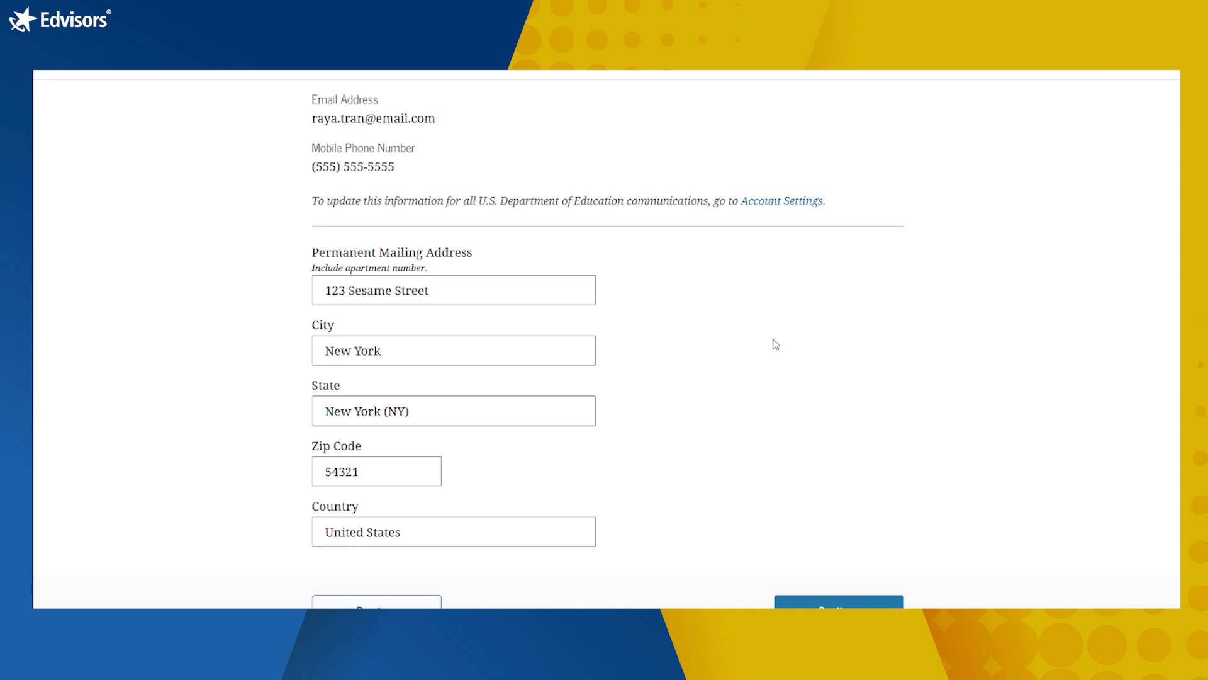
scroll(776, 344, down, 2)
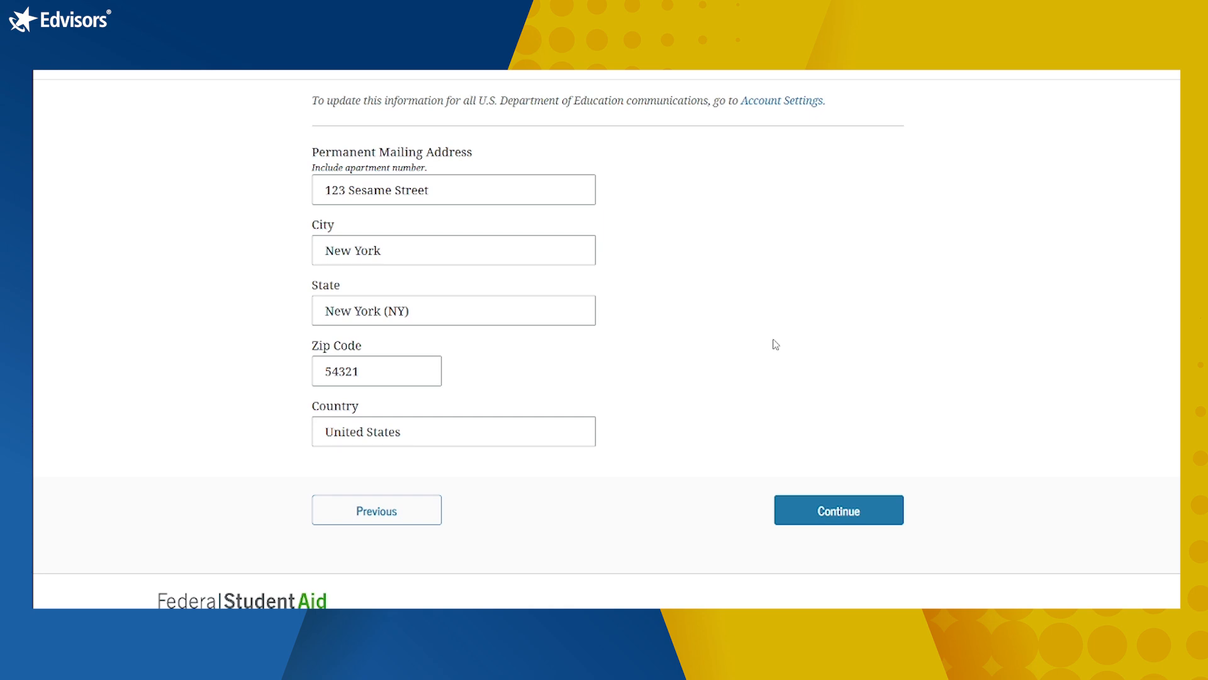
scroll(776, 345, up, 6)
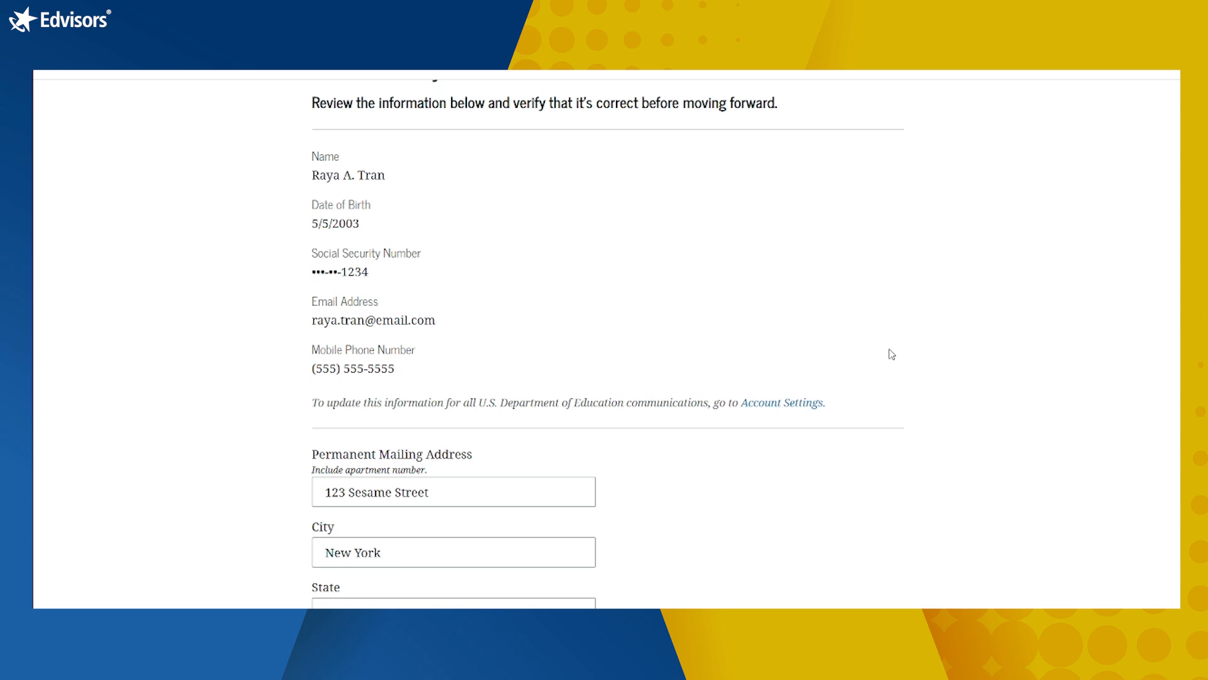
scroll(891, 354, down, 2)
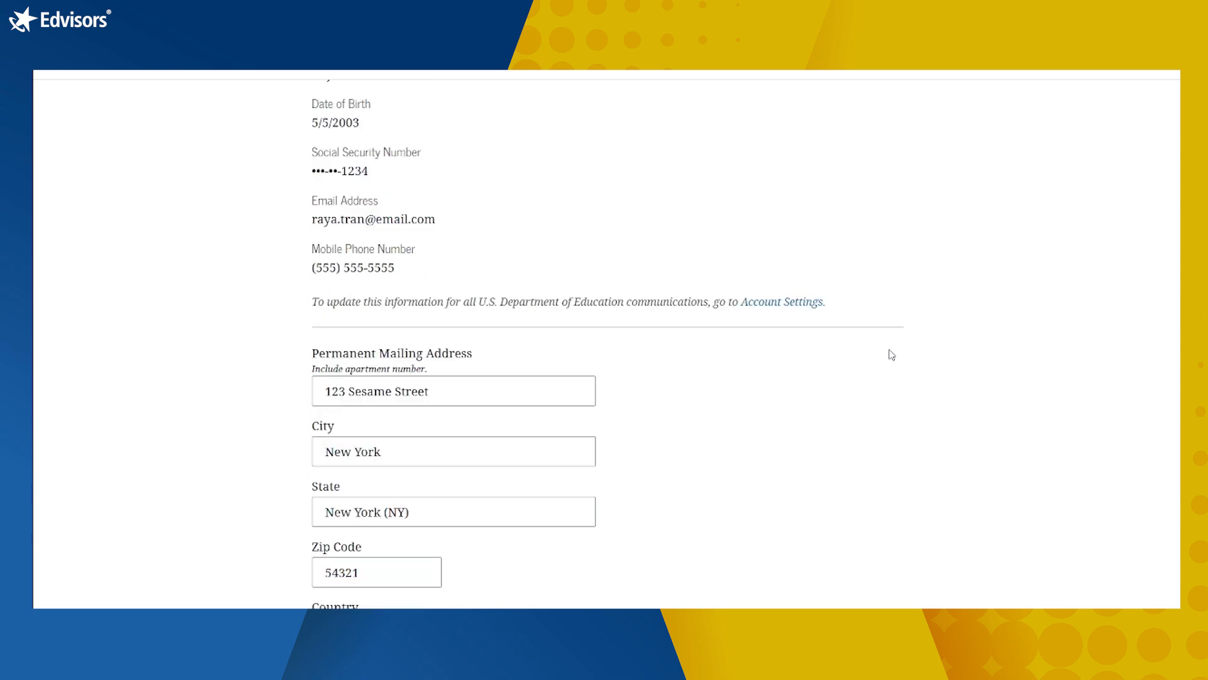
scroll(892, 354, down, 5)
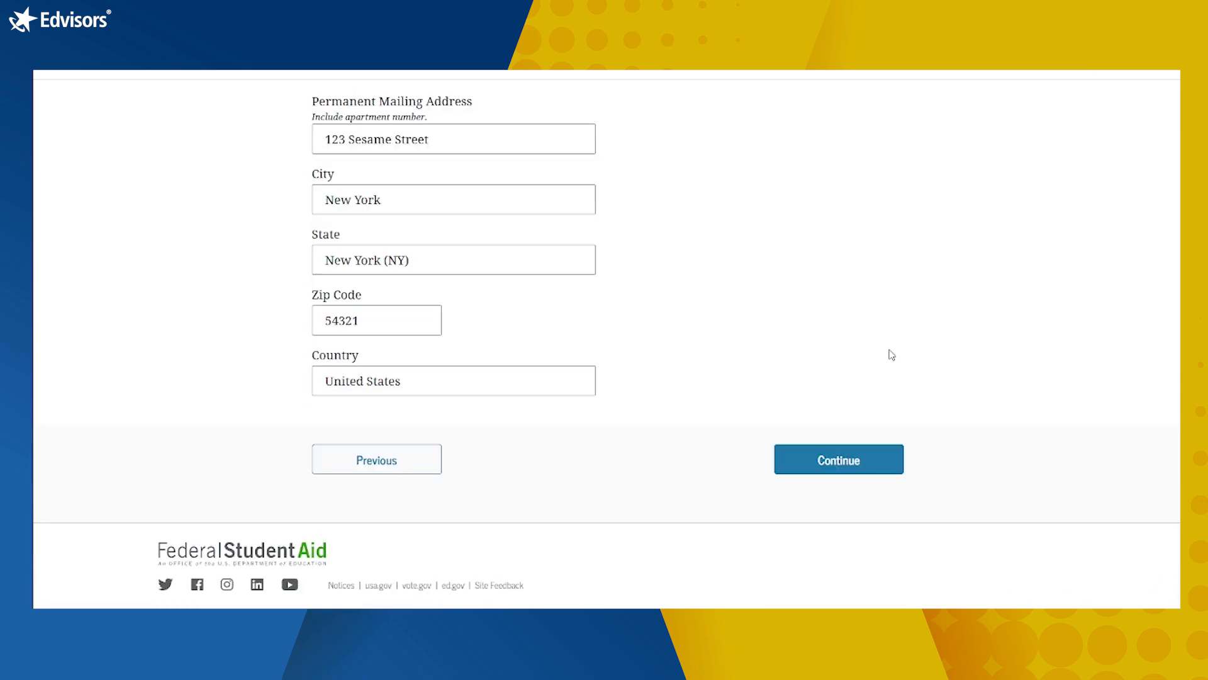
Step: Enter New York residency since 05/2020 and continue toward the consent page
click(839, 461)
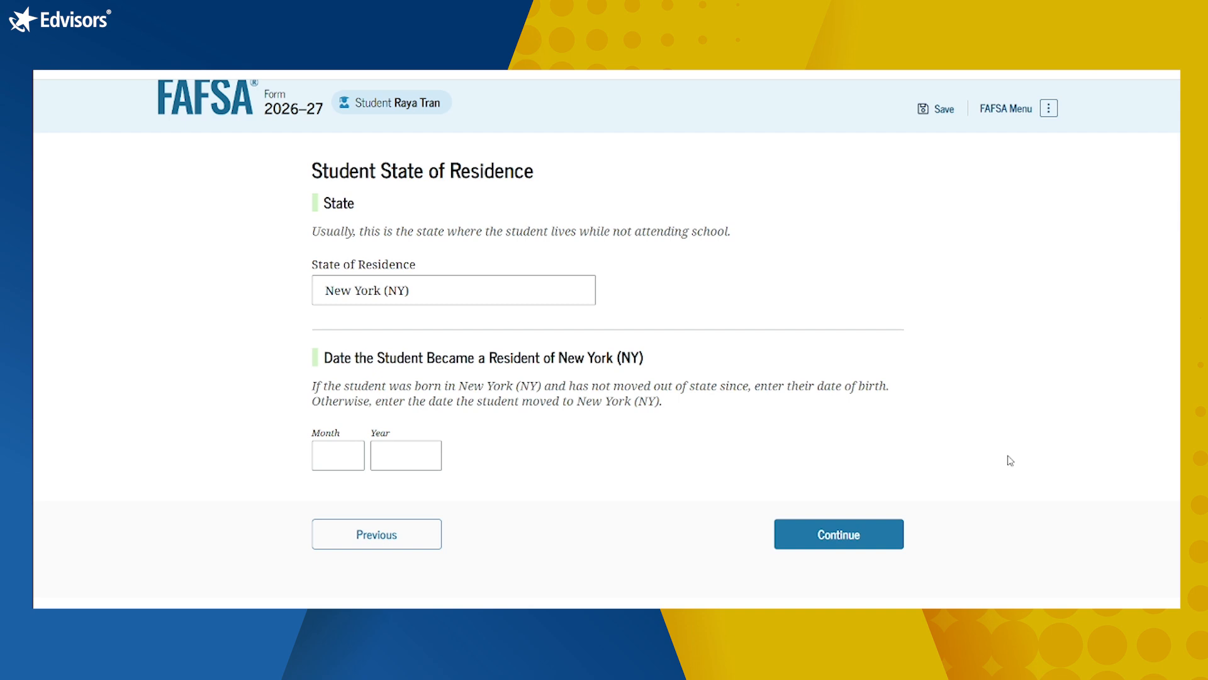
click(342, 456)
text(05)
text(20)
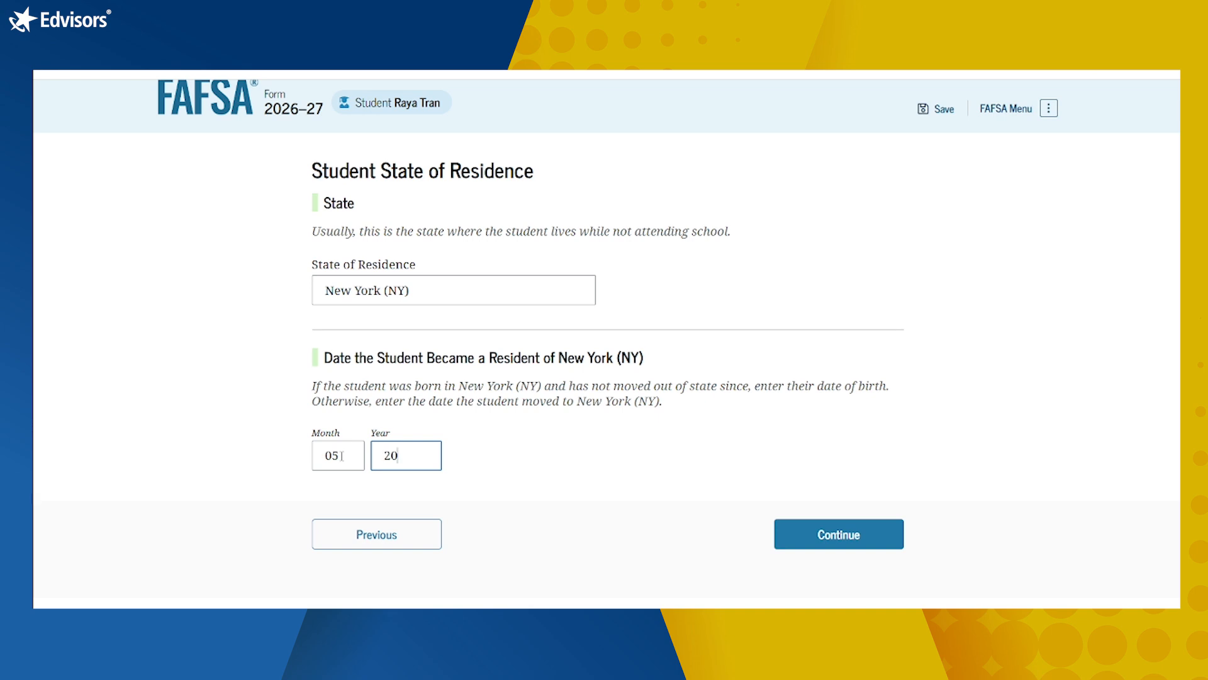
text(20)
click(811, 547)
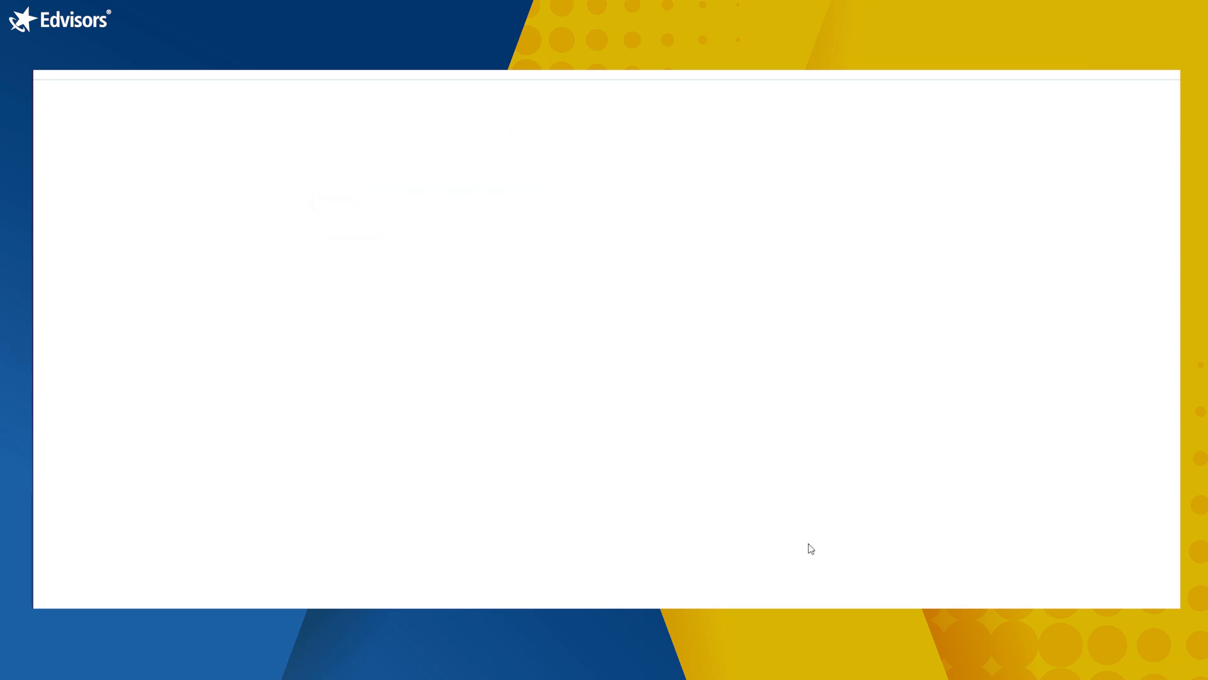
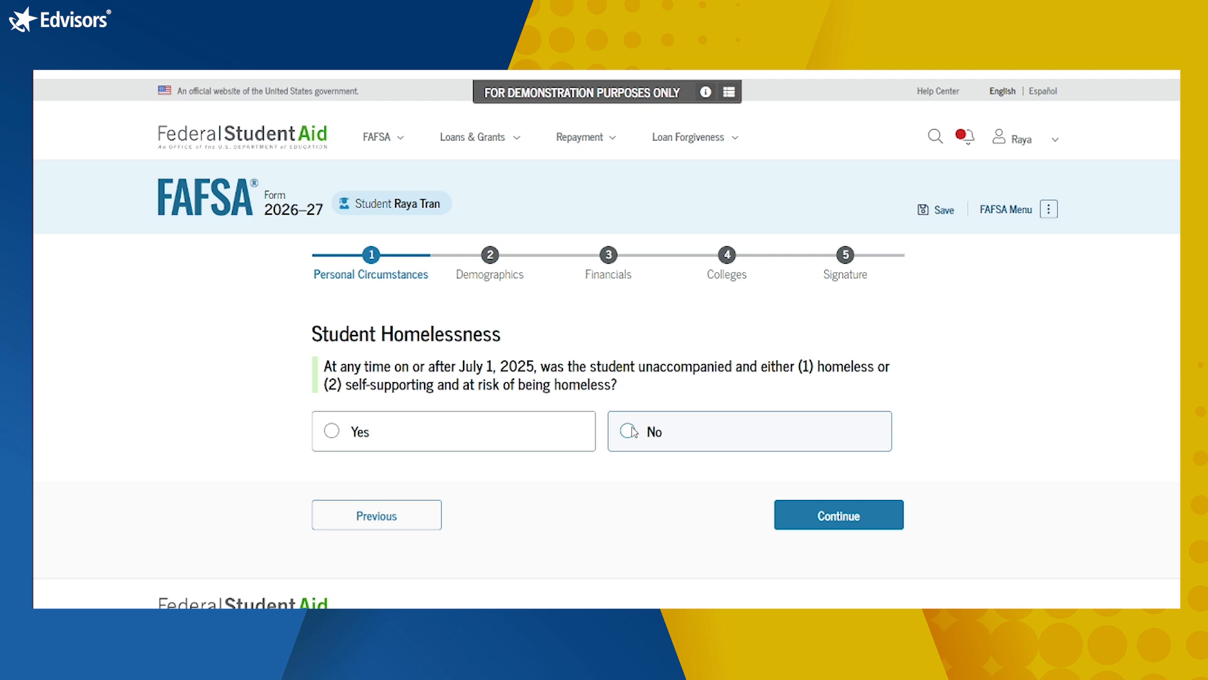
Step: Answer No to the homelessness question and No to being unable to contact parents
click(632, 430)
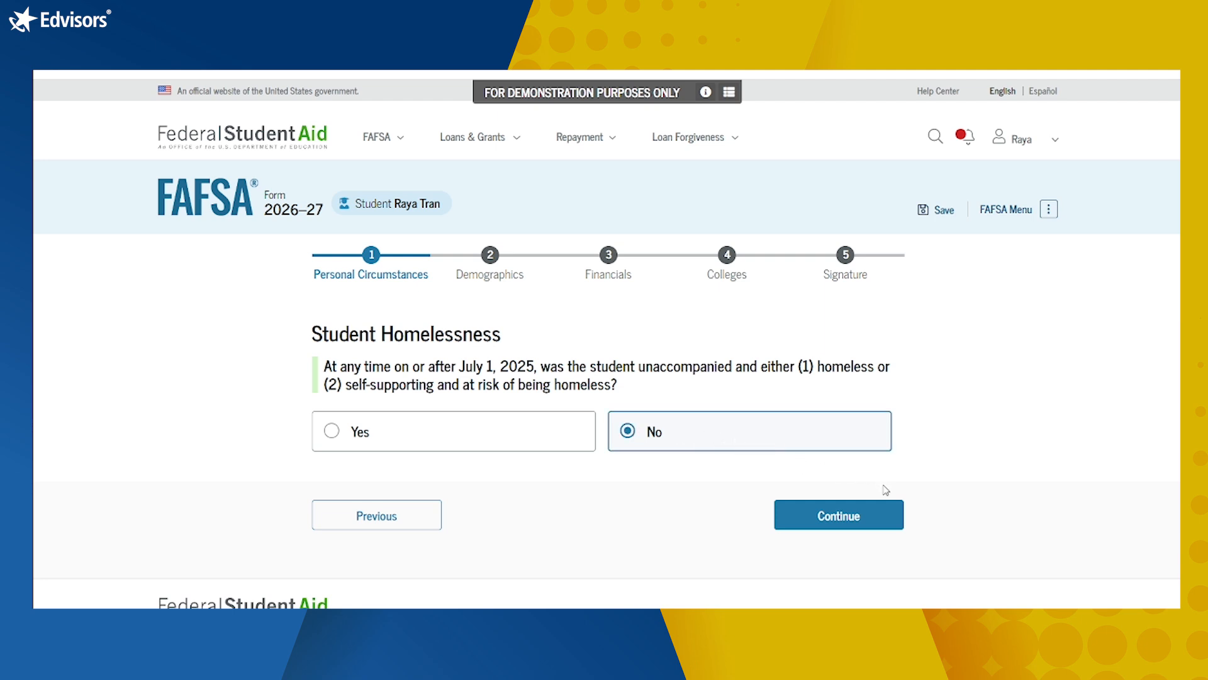
click(863, 521)
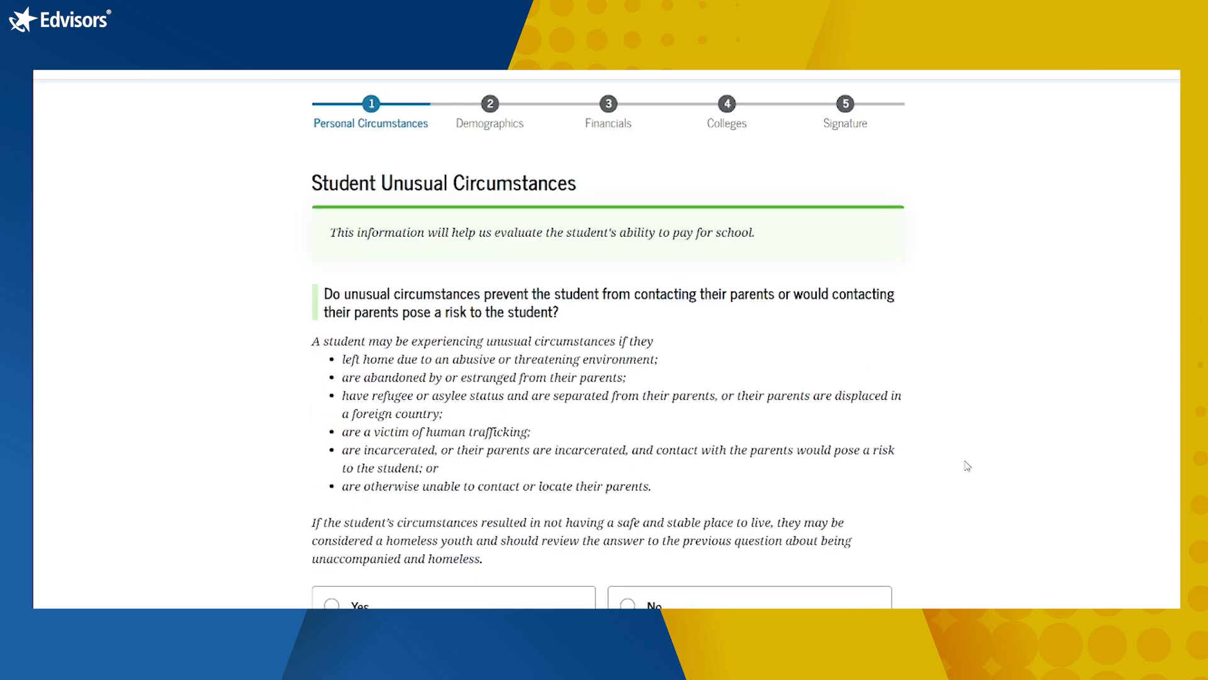
scroll(967, 465, down, 2)
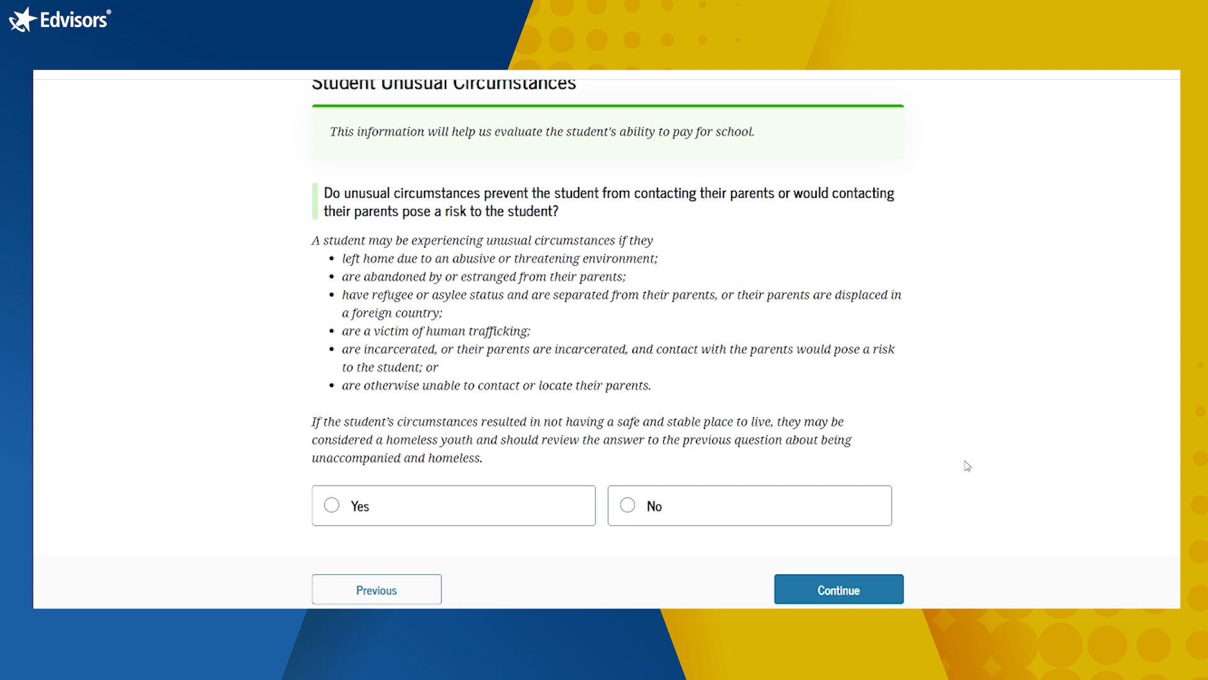
click(649, 503)
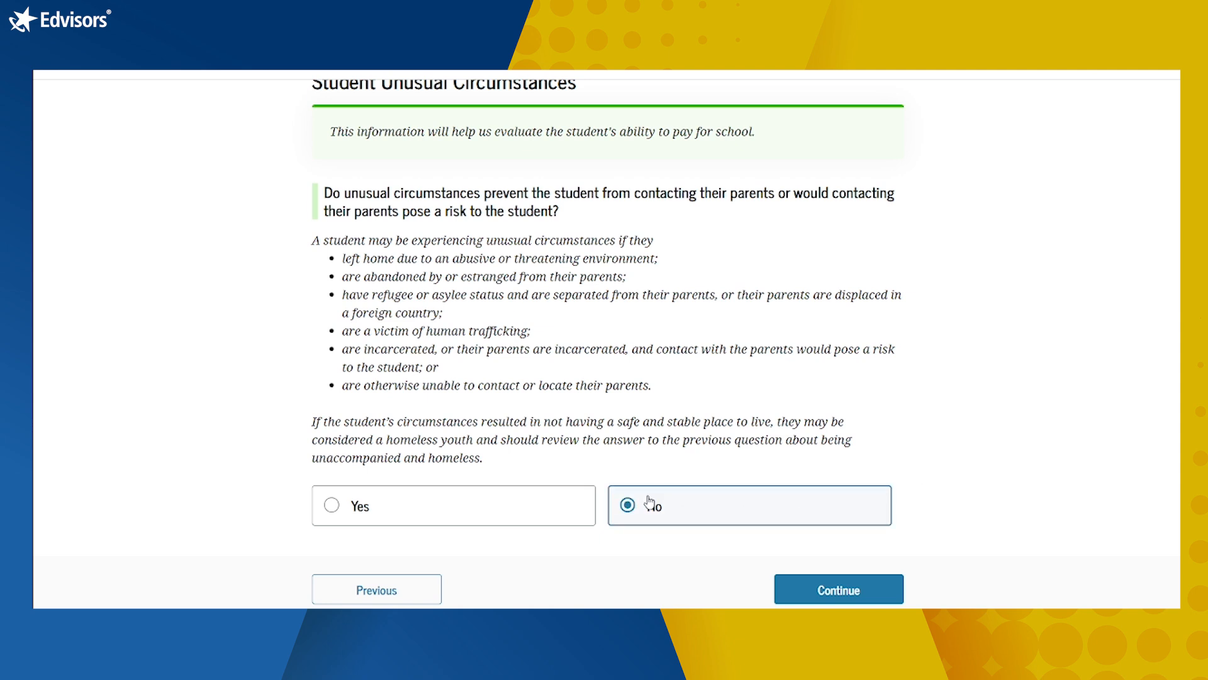
scroll(1022, 484, down, 1)
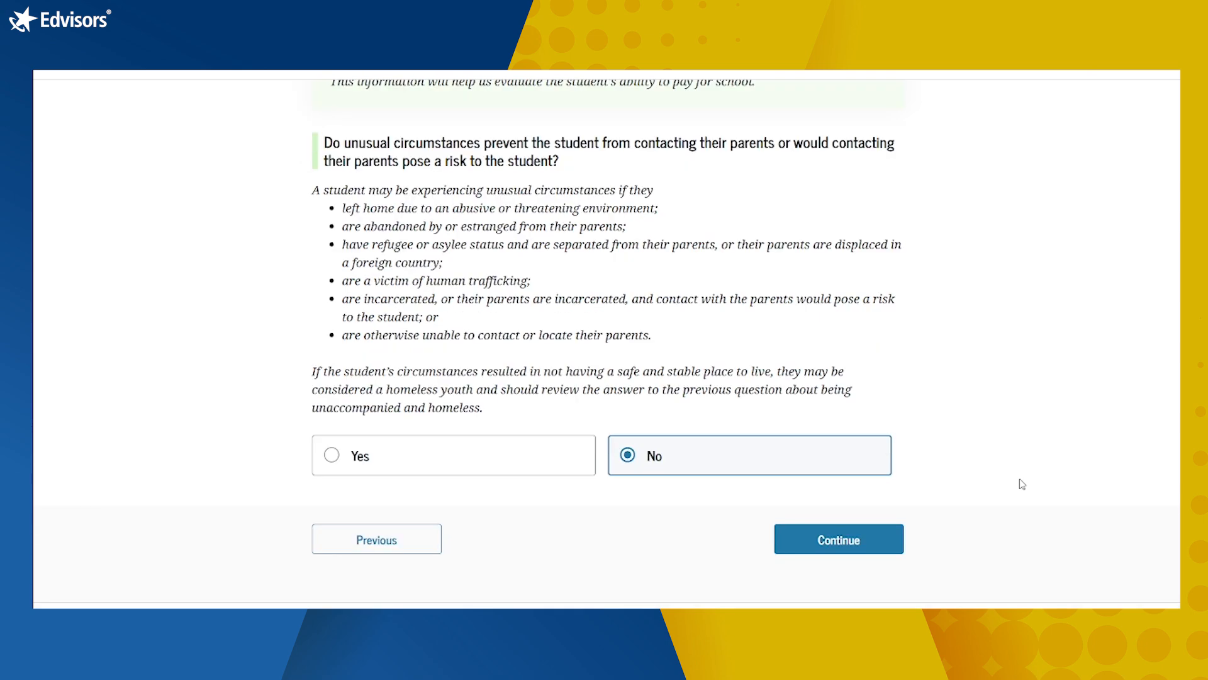
Step: Move past Your Dependency Status with No left selected, accepting the dependent-student result
click(818, 533)
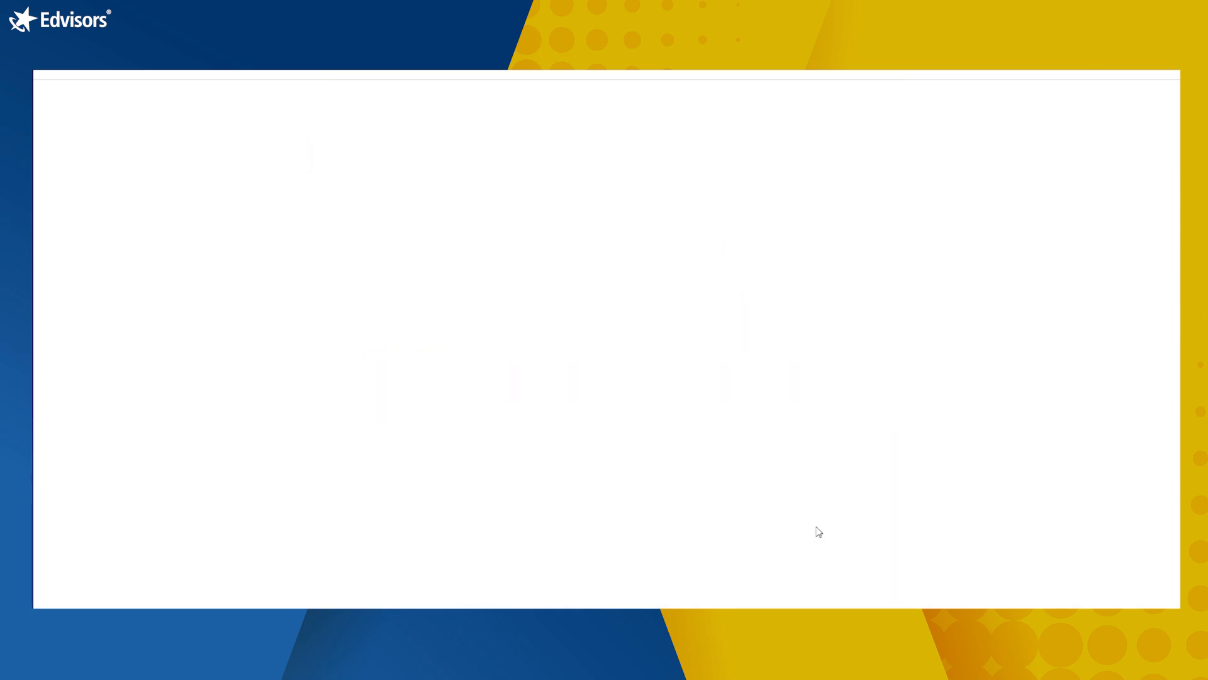
scroll(1004, 402, down, 4)
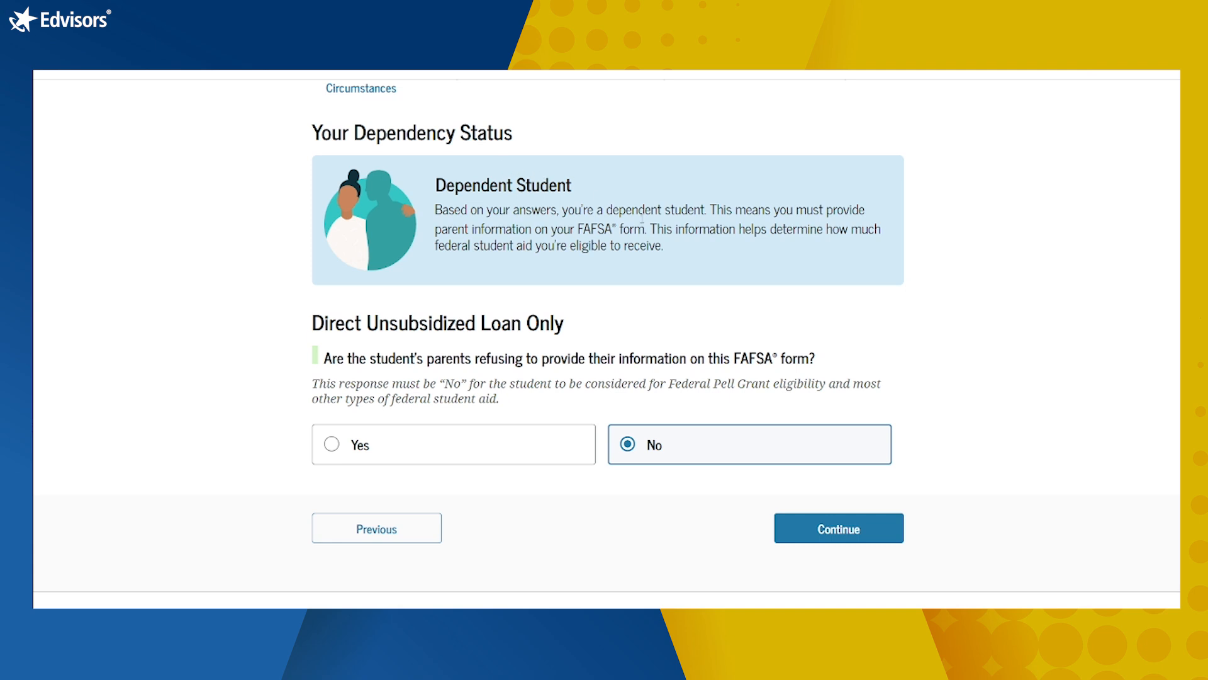
click(810, 530)
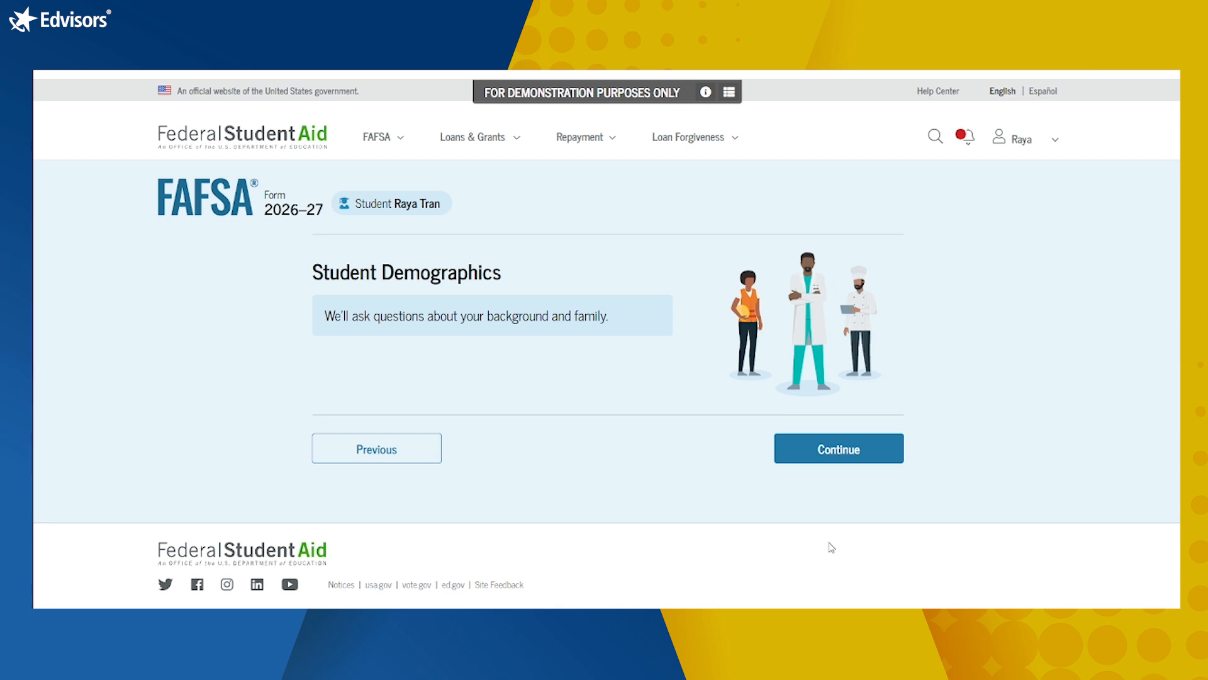
Step: Record the student's sex as Female
click(862, 440)
scroll(864, 441, down, 3)
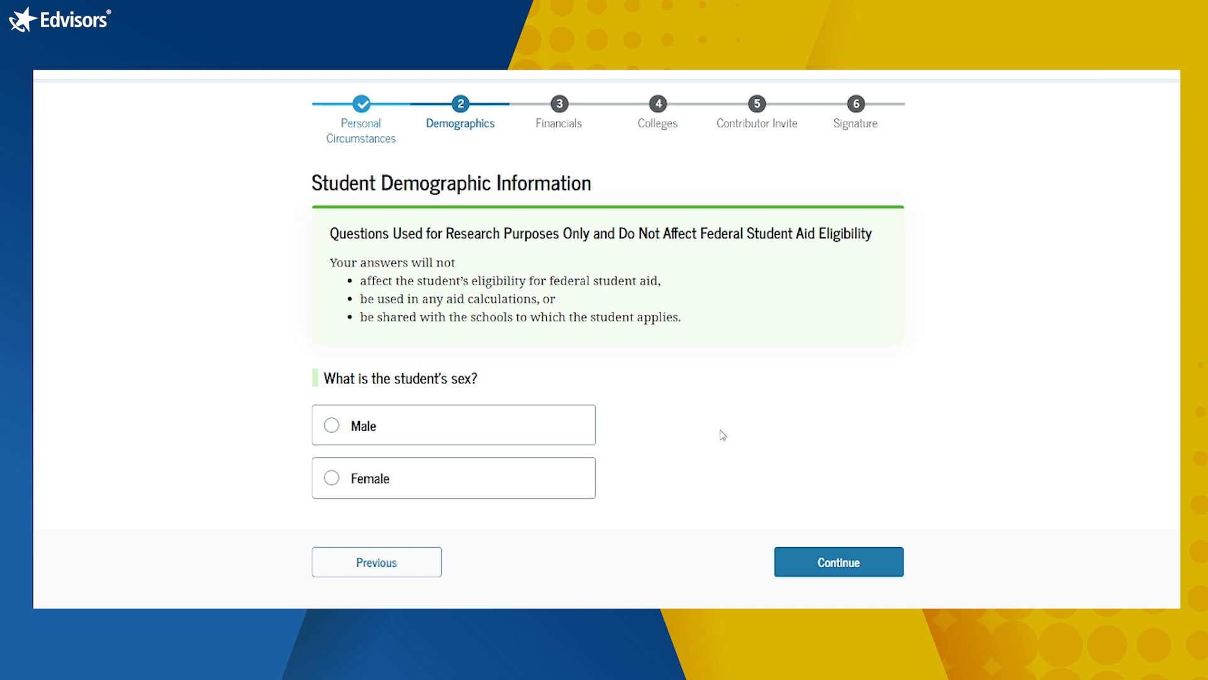
click(477, 489)
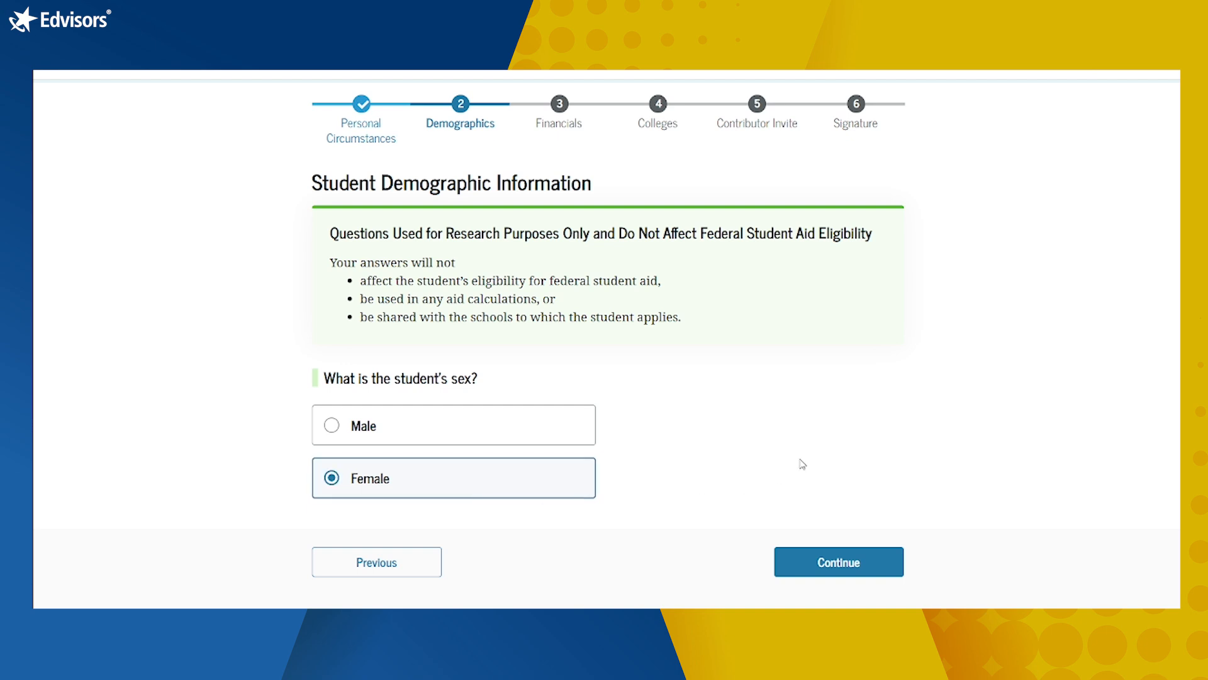
scroll(802, 464, down, 2)
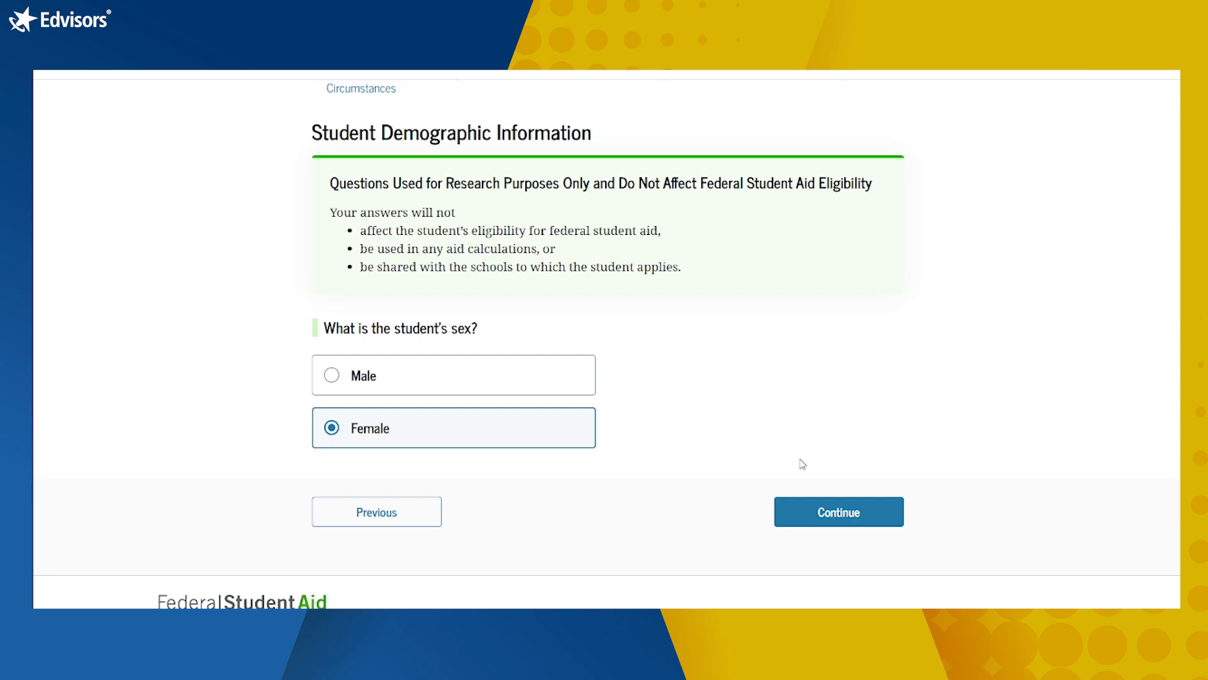
Step: Leave race and ethnicity as Prefer not to answer and continue to citizenship status
click(844, 513)
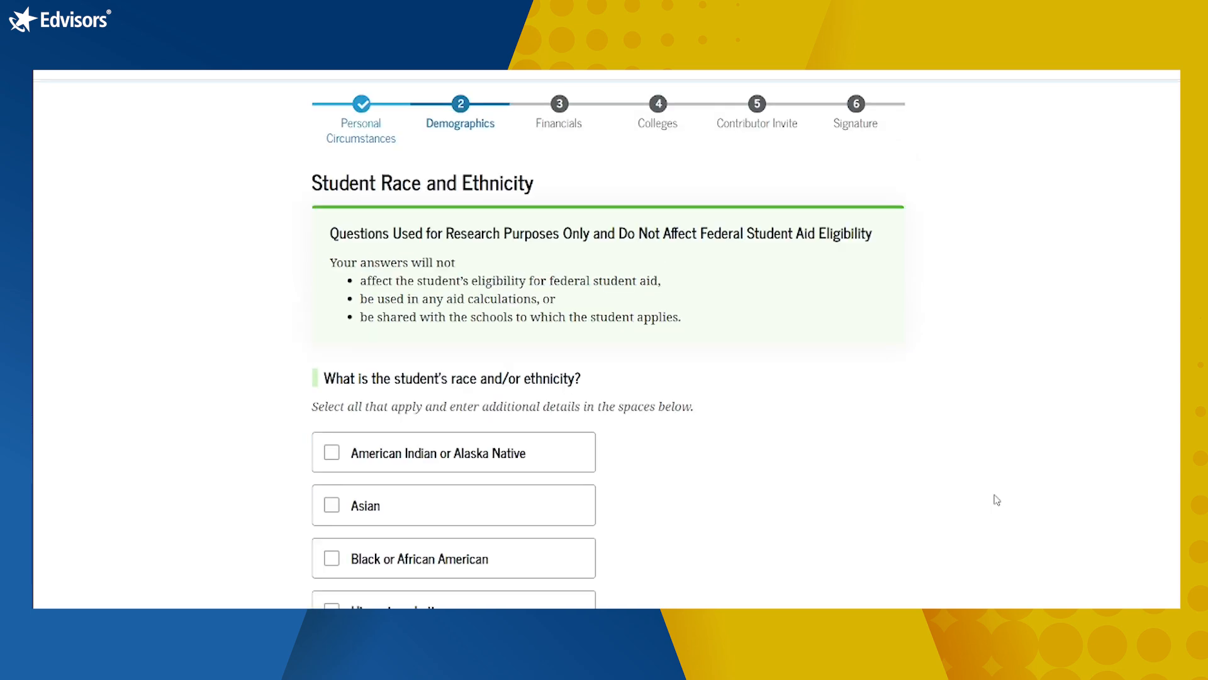
scroll(997, 500, down, 1)
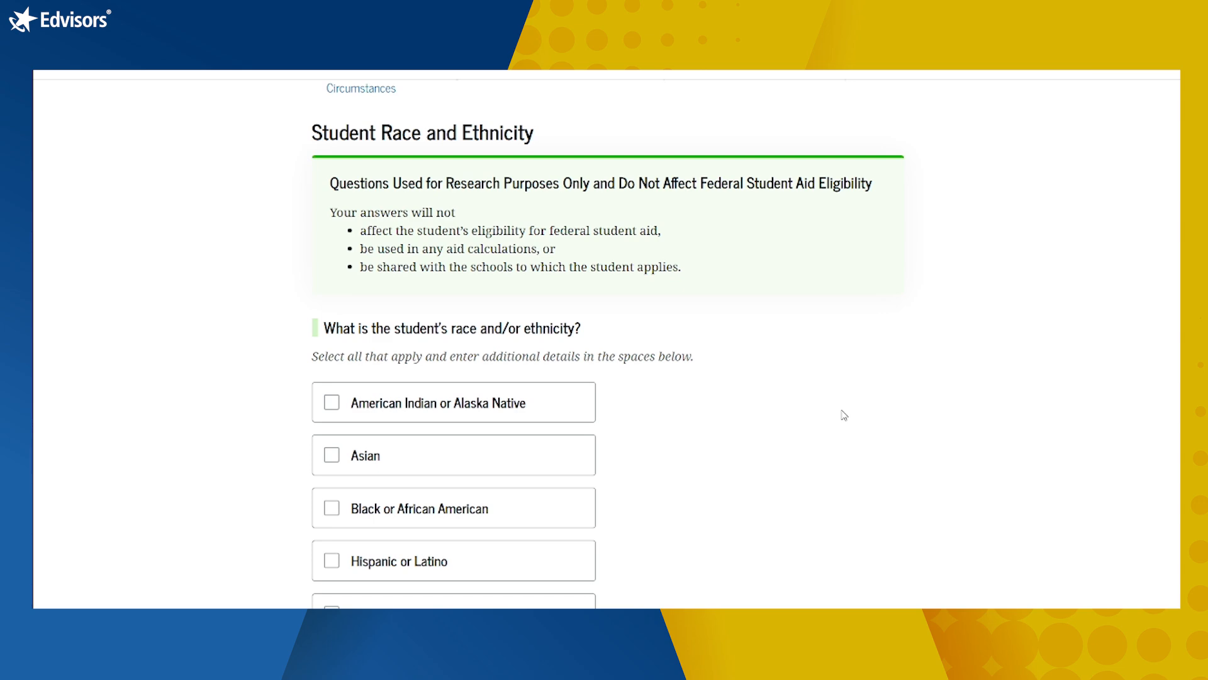
scroll(845, 416, down, 5)
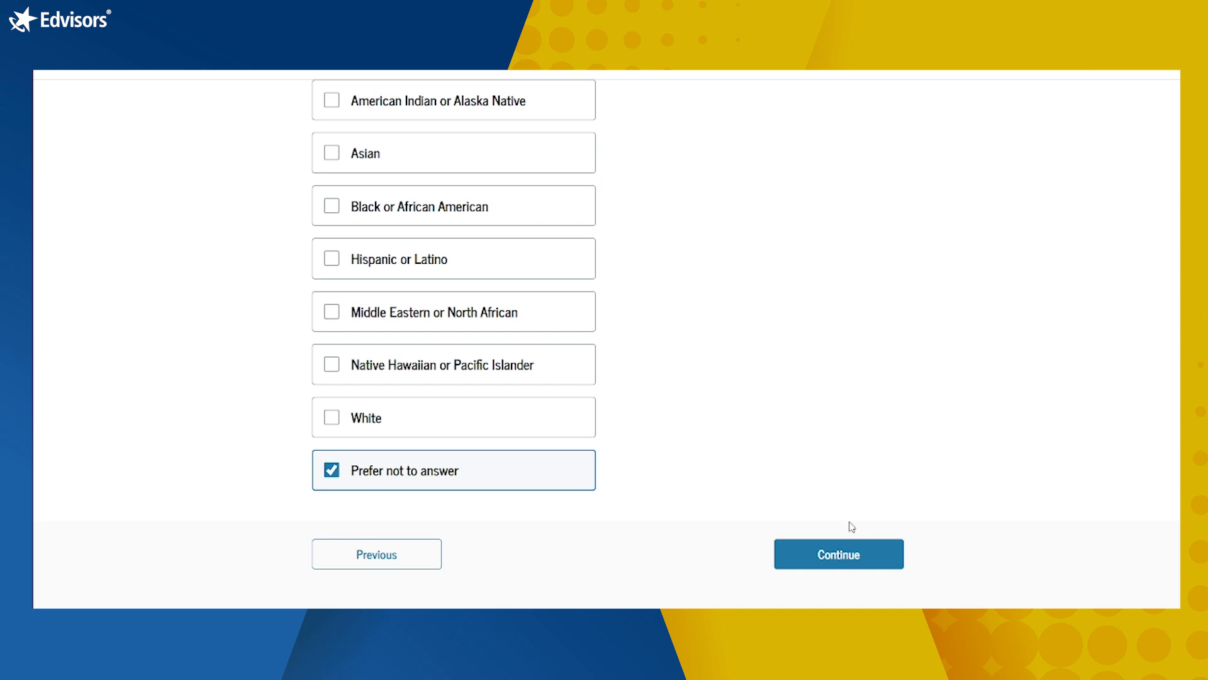
click(844, 566)
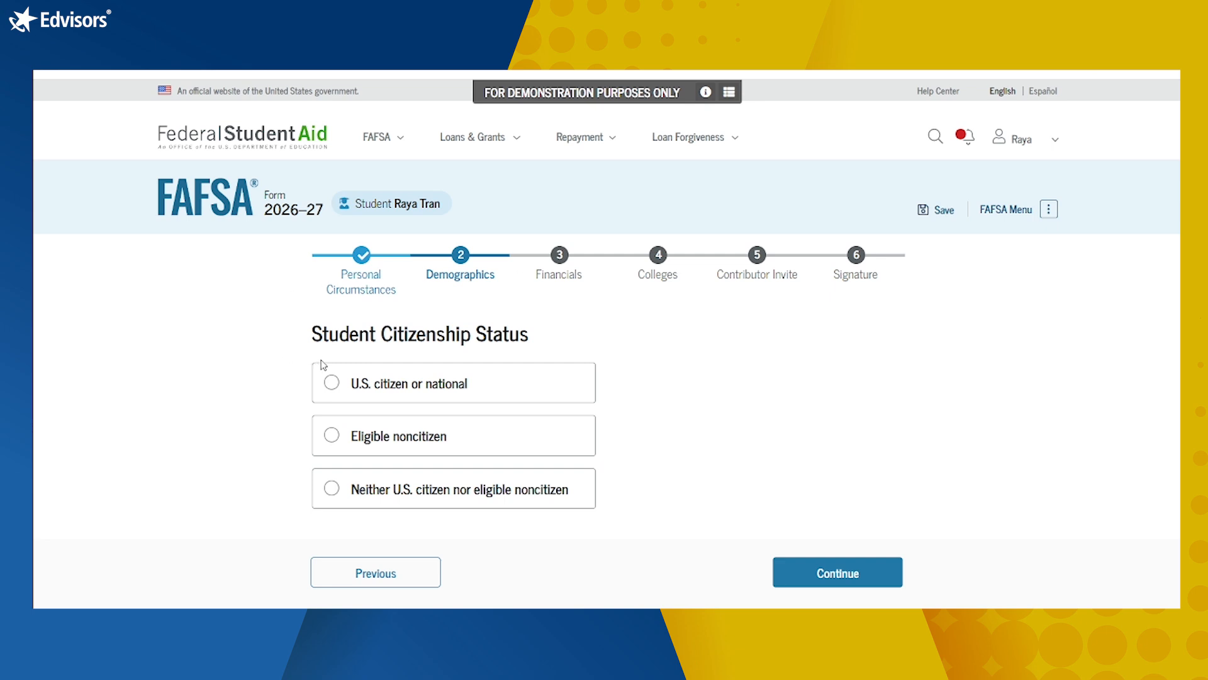
Step: Select U.S. citizen or national for citizenship, then Don't know for parent education status
click(340, 382)
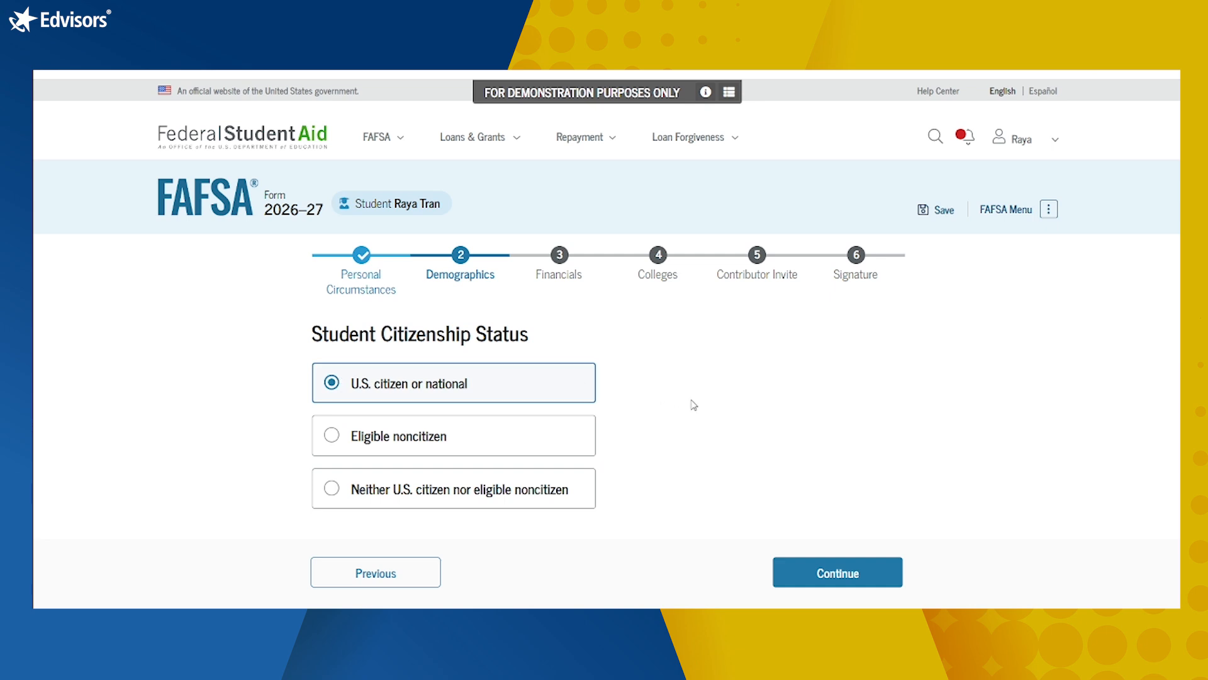
click(856, 580)
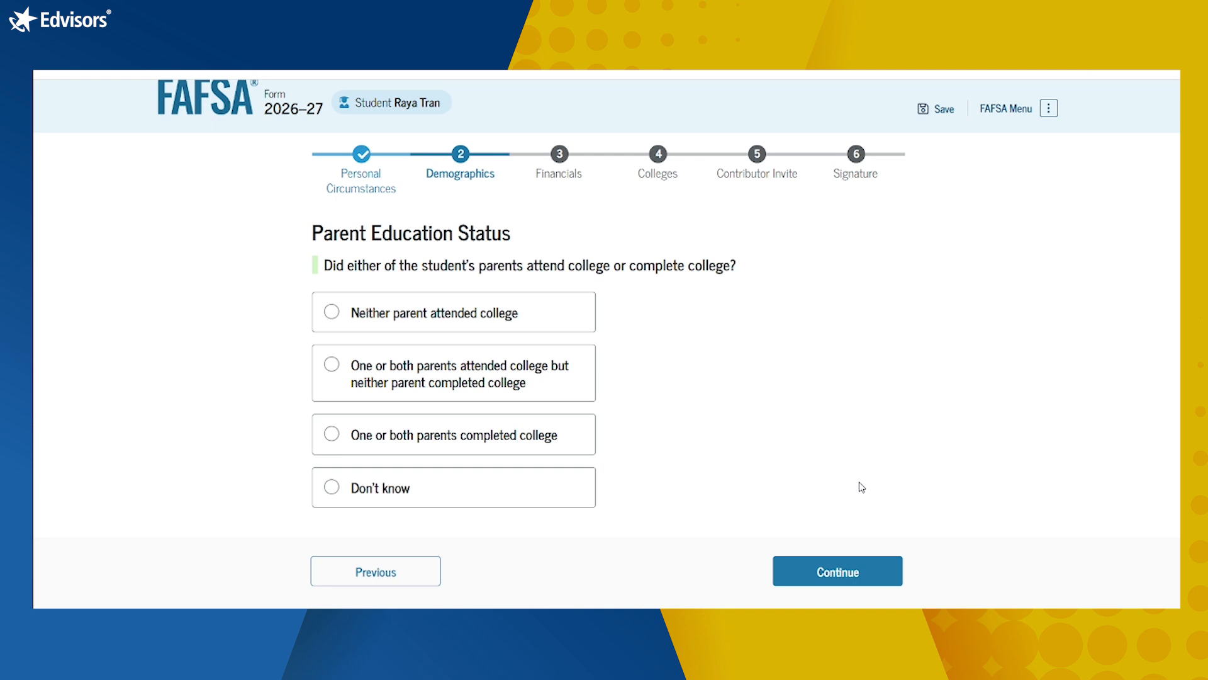
click(412, 506)
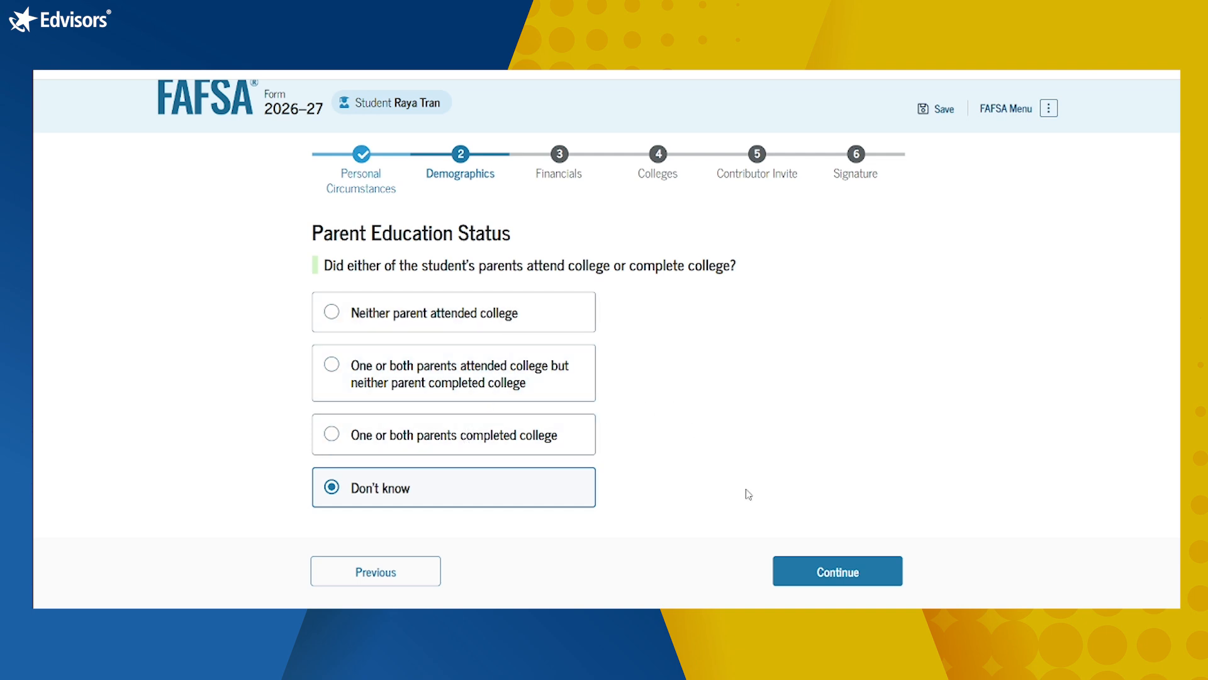
click(877, 574)
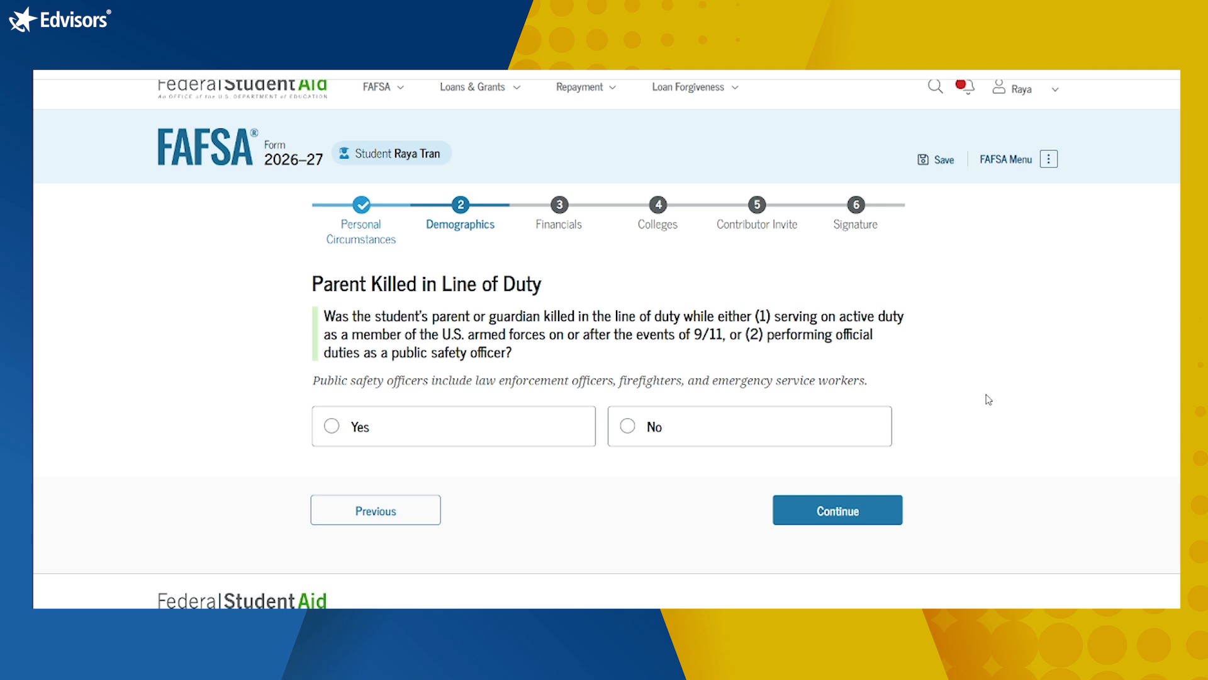
Step: Answer No to Parent Killed in Line of Duty
click(665, 436)
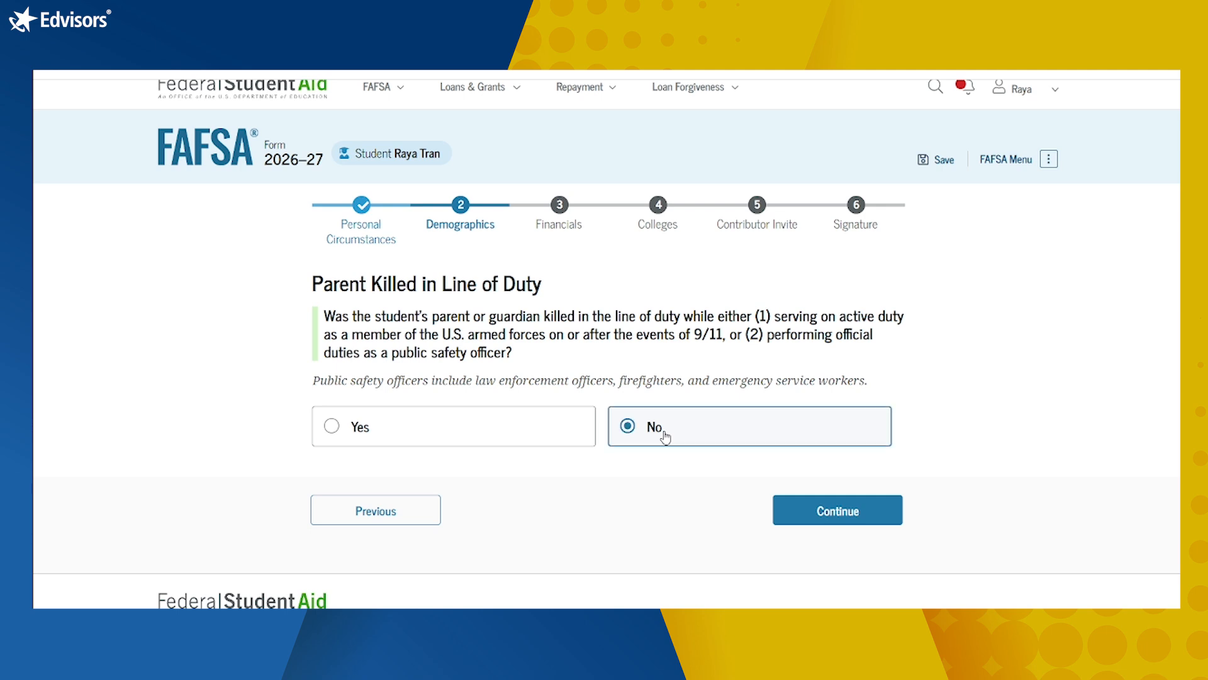
click(814, 510)
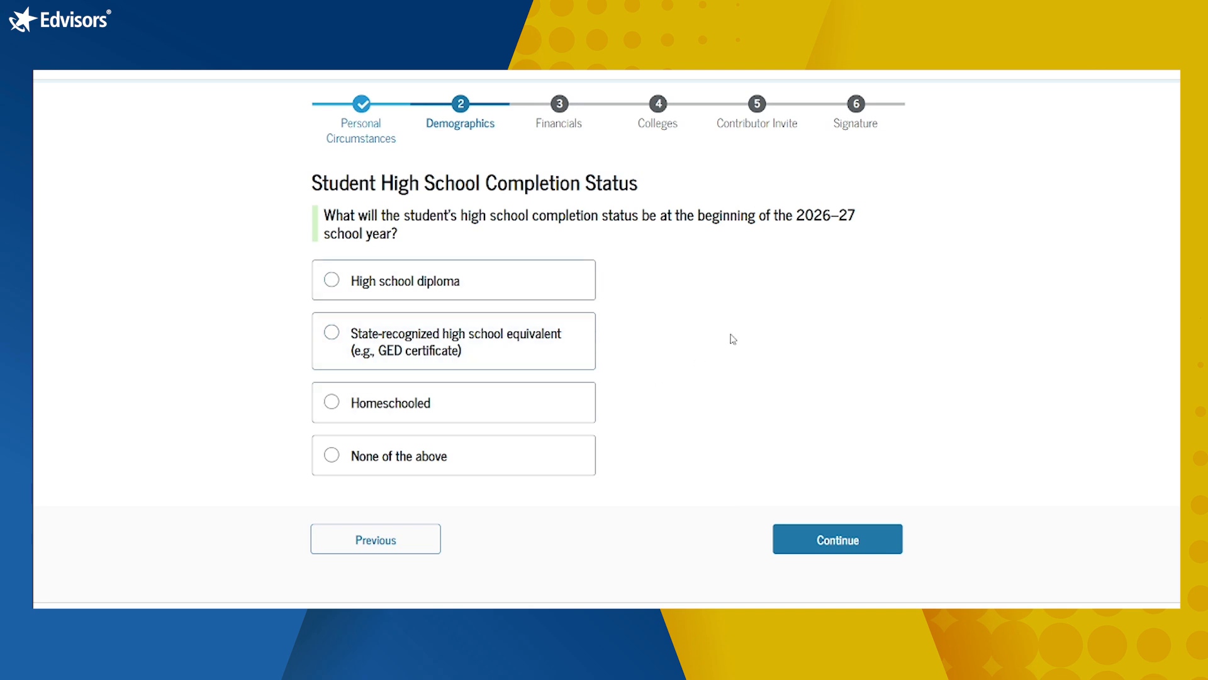
Step: Choose High school diploma as completion status and set the school's state to New York (NY)
click(462, 295)
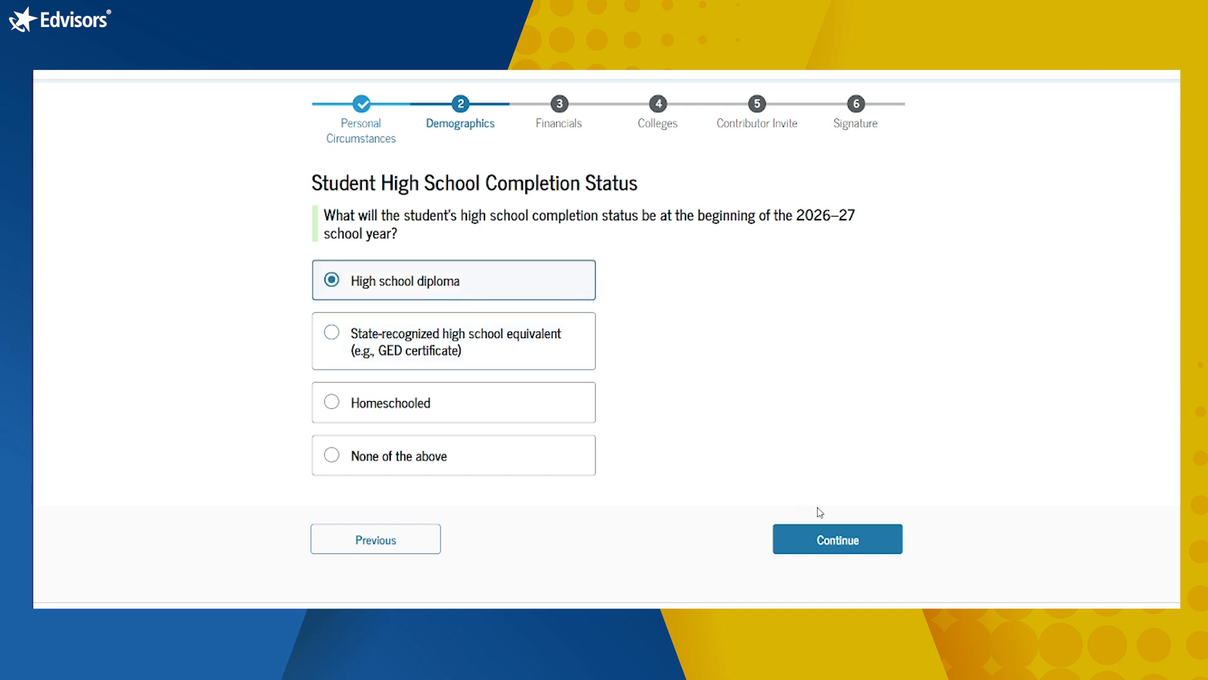
click(818, 539)
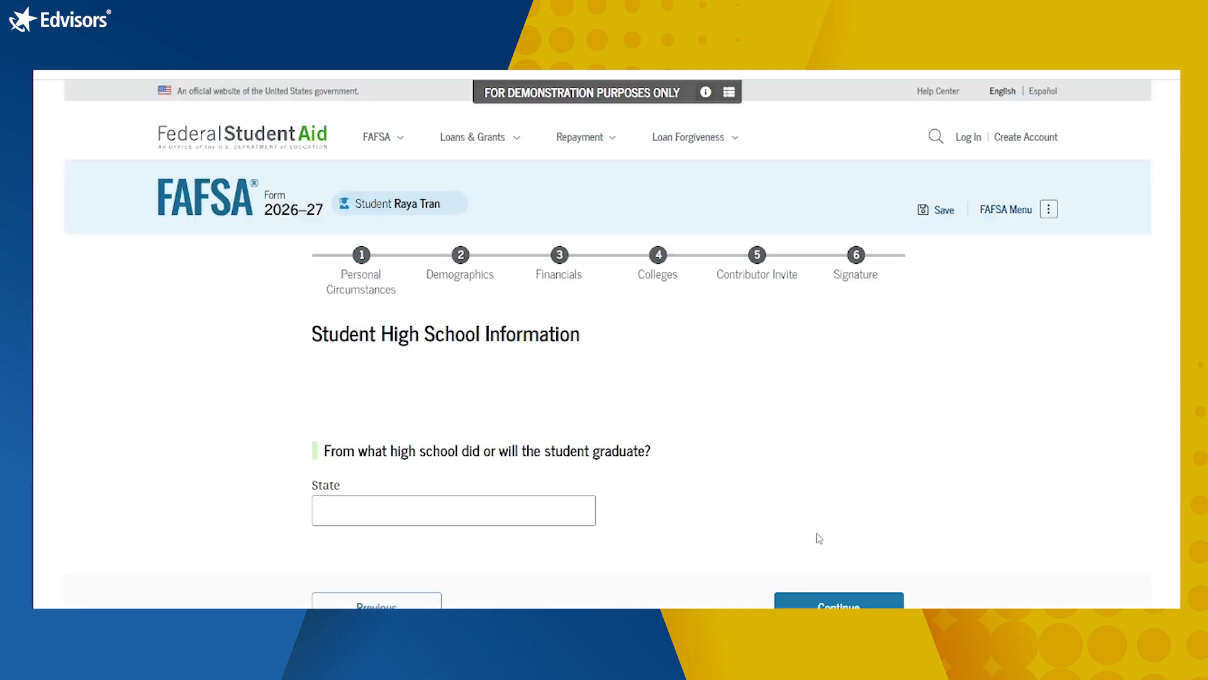
scroll(686, 456, down, 2)
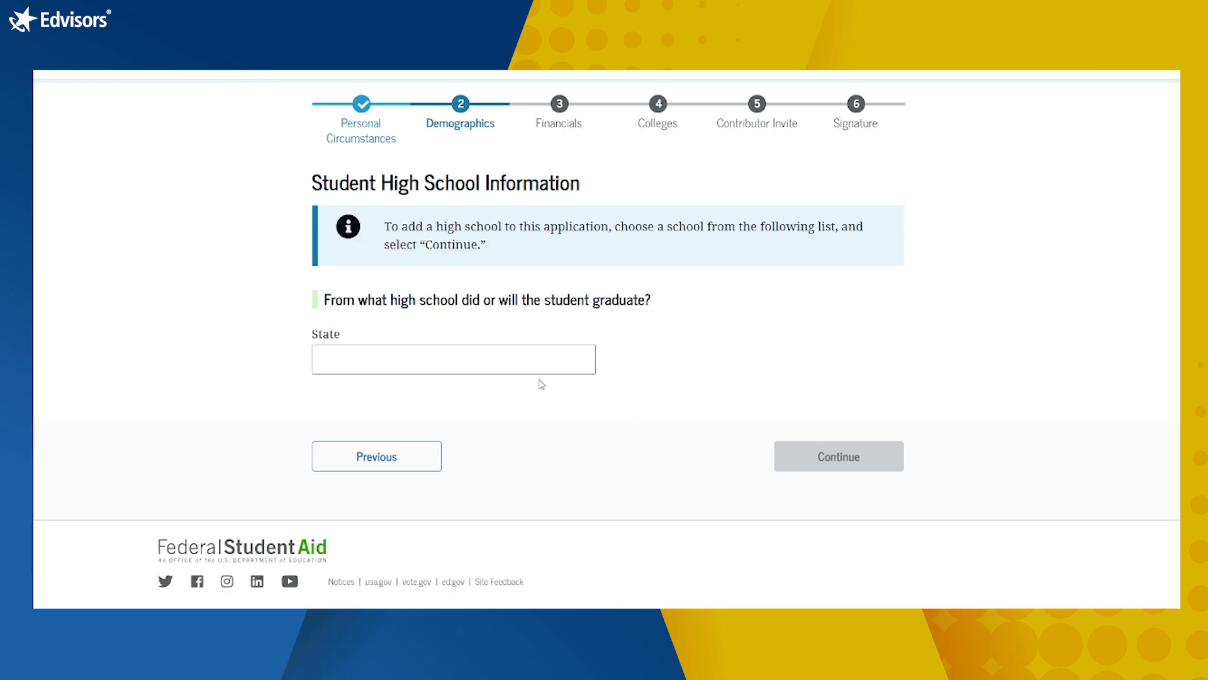
click(533, 358)
text(new )
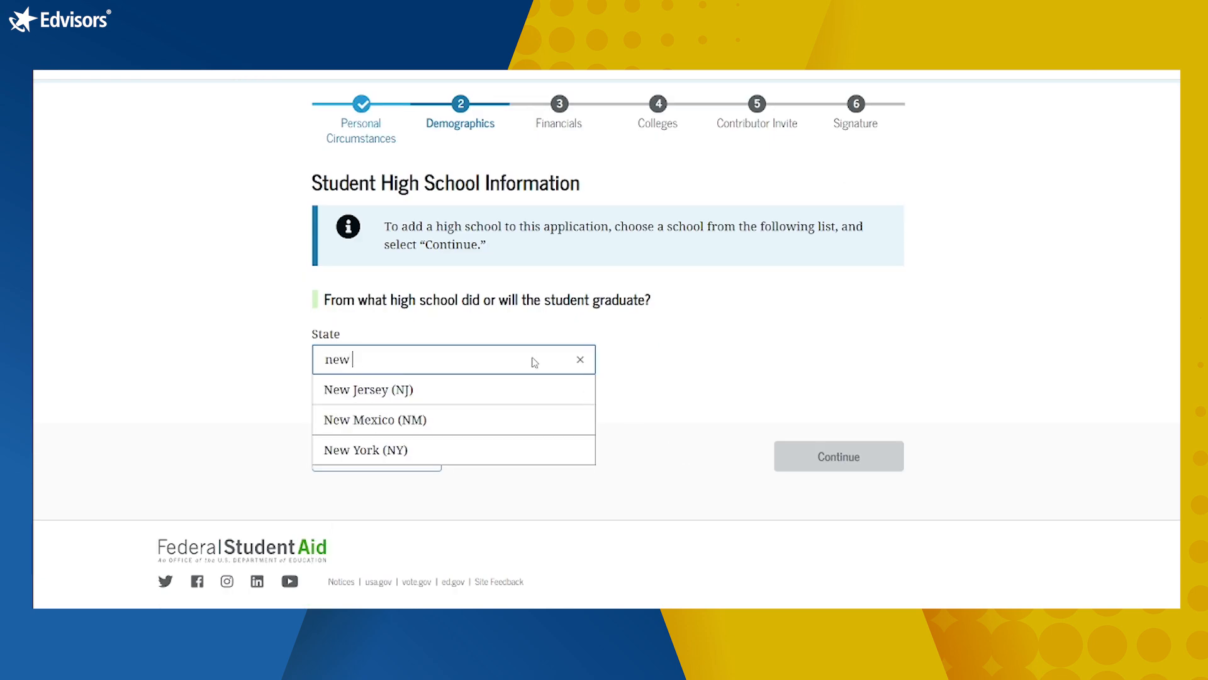
text(york)
click(480, 402)
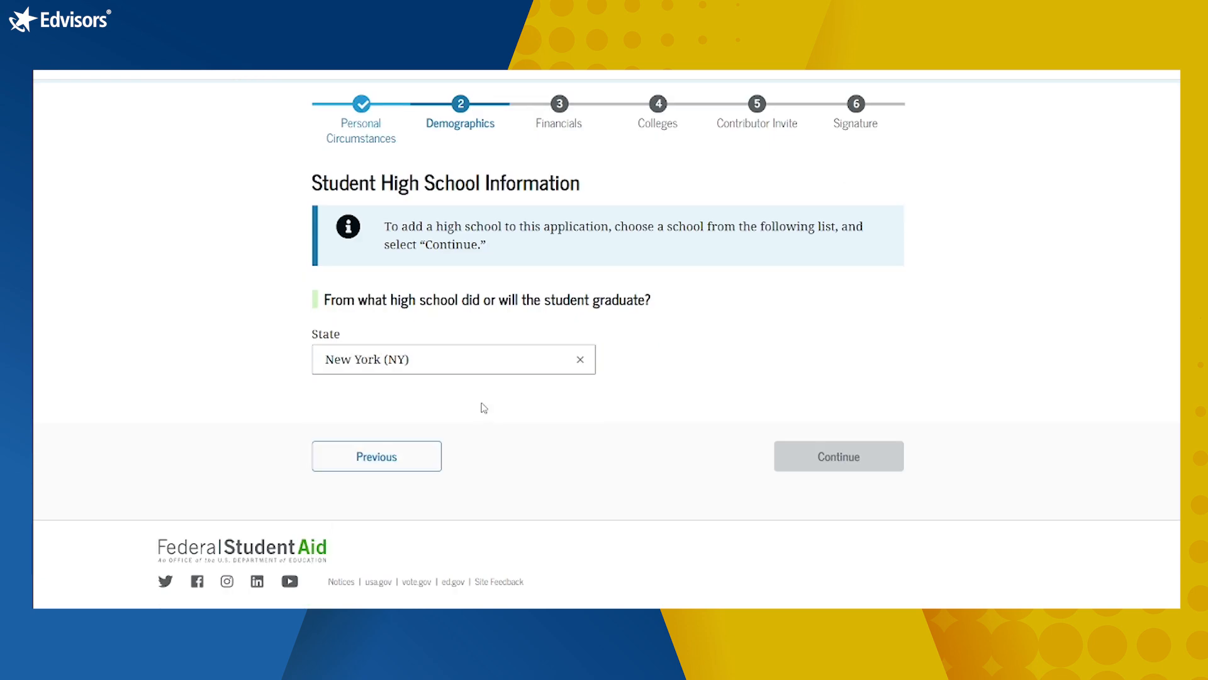
scroll(431, 504, up, 5)
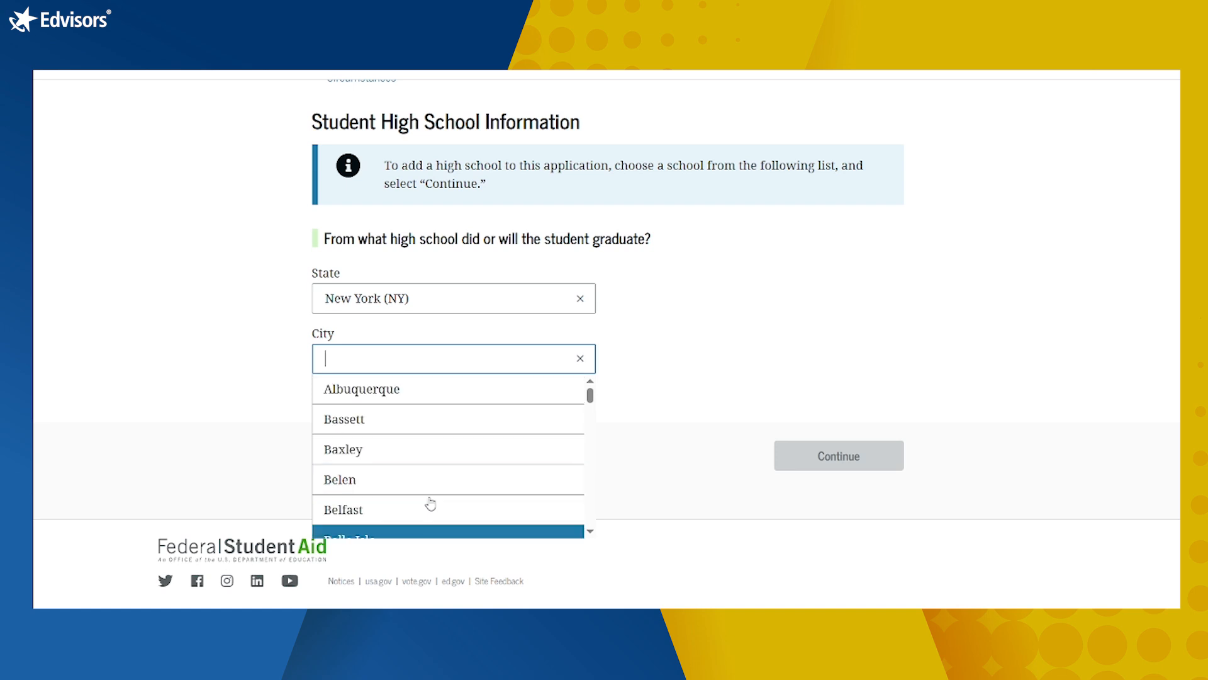
Step: Search Albuquerque high schools and select Desert Ridge Middle
click(401, 389)
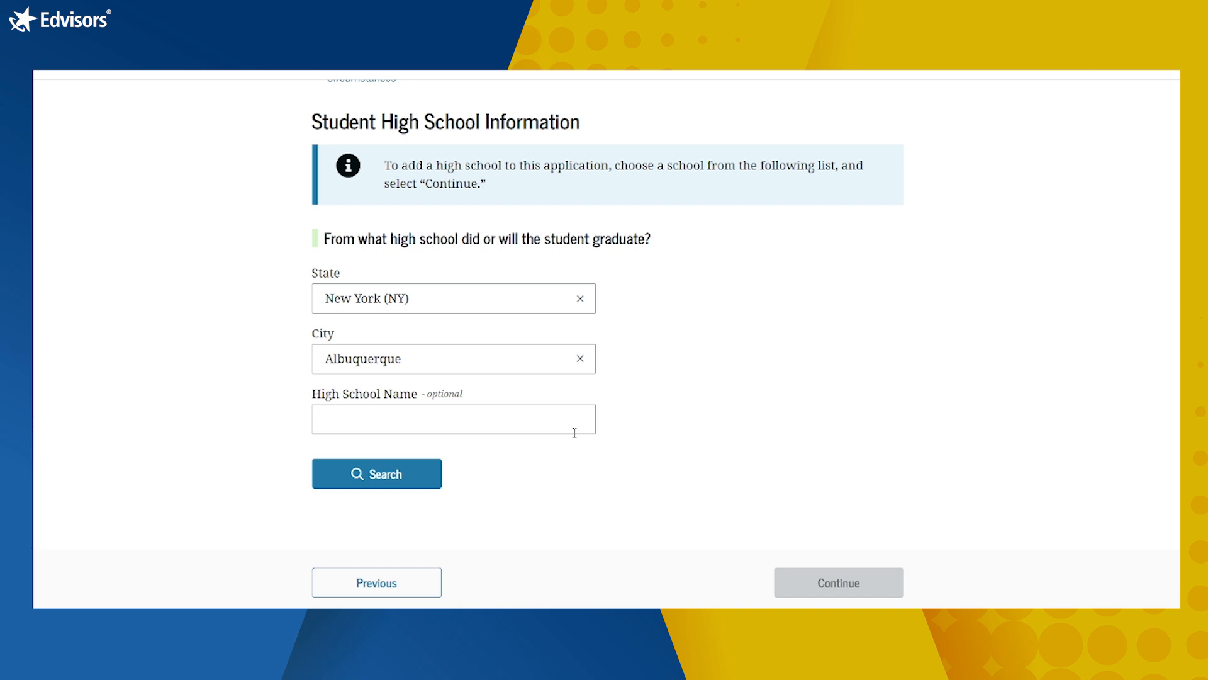
click(373, 473)
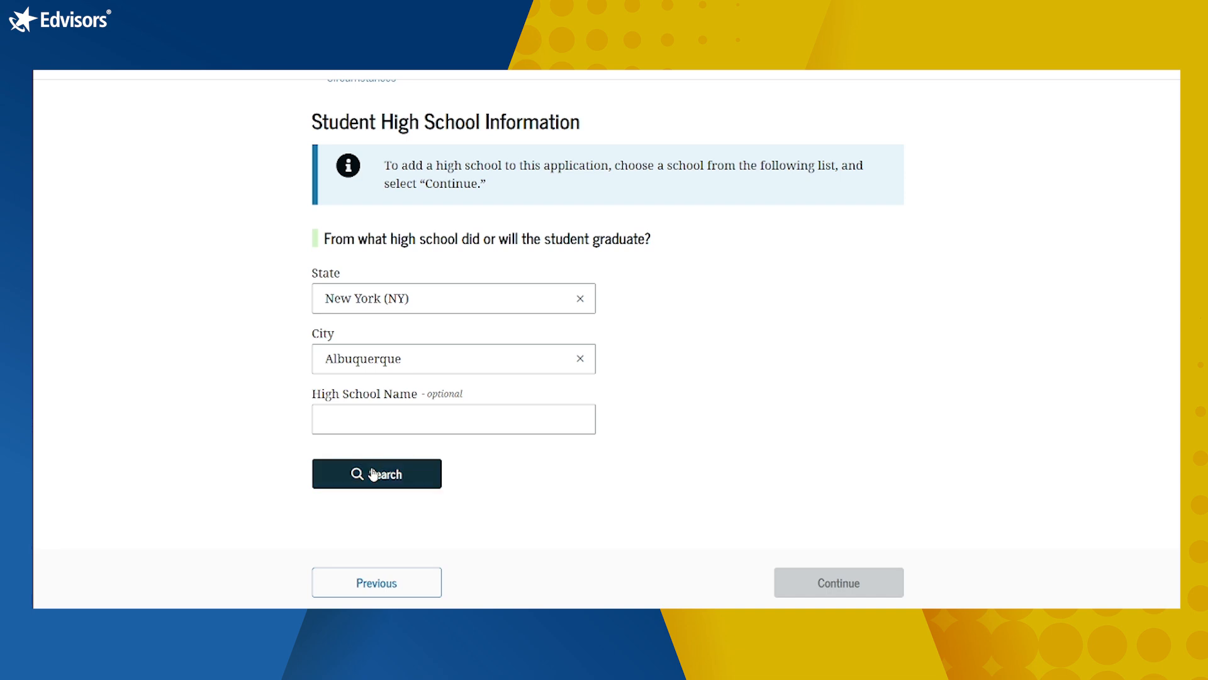
scroll(692, 464, down, 4)
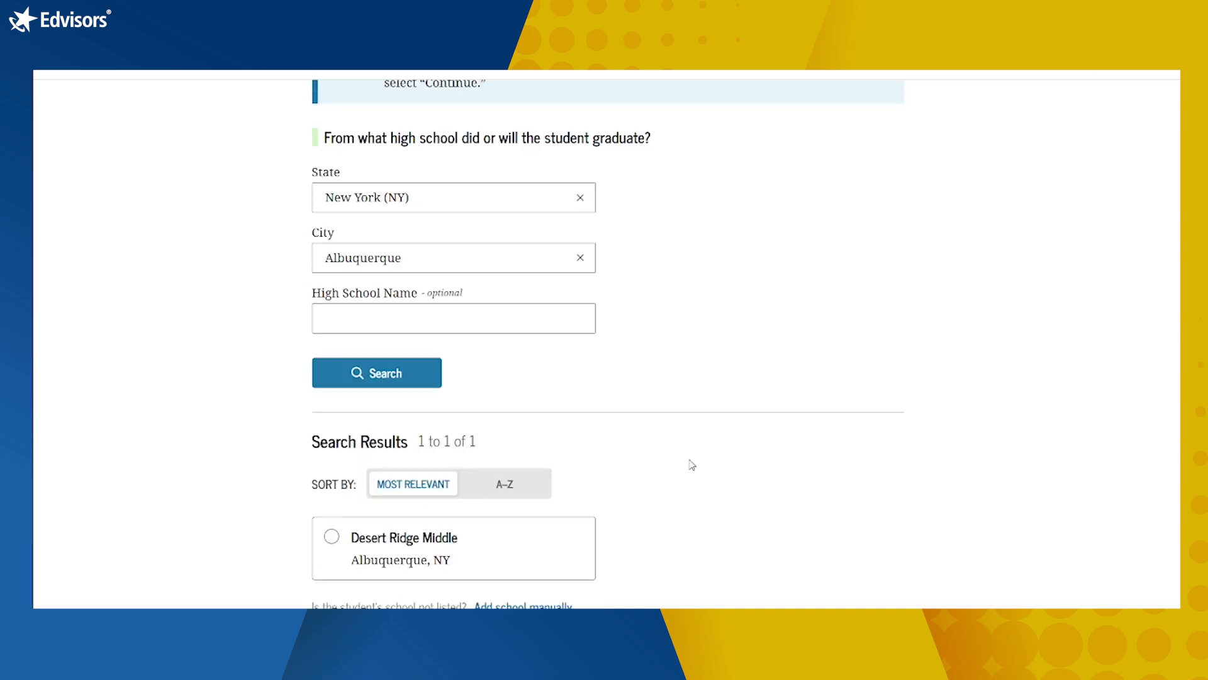
click(355, 395)
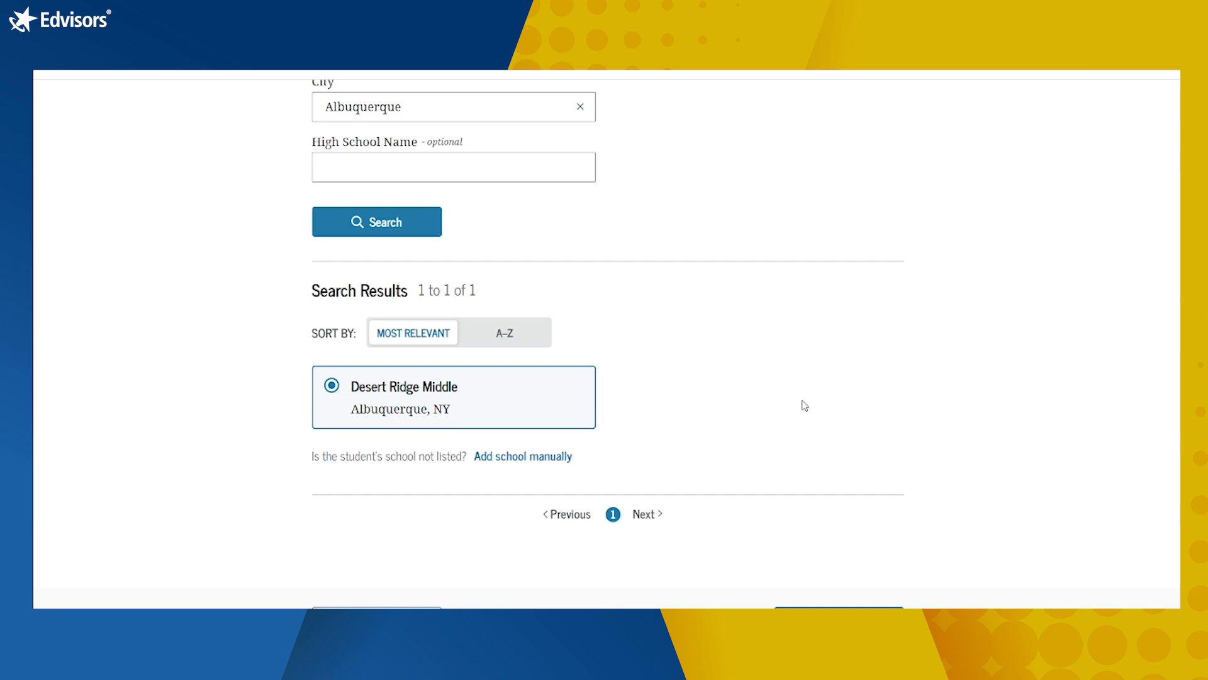
scroll(804, 405, down, 2)
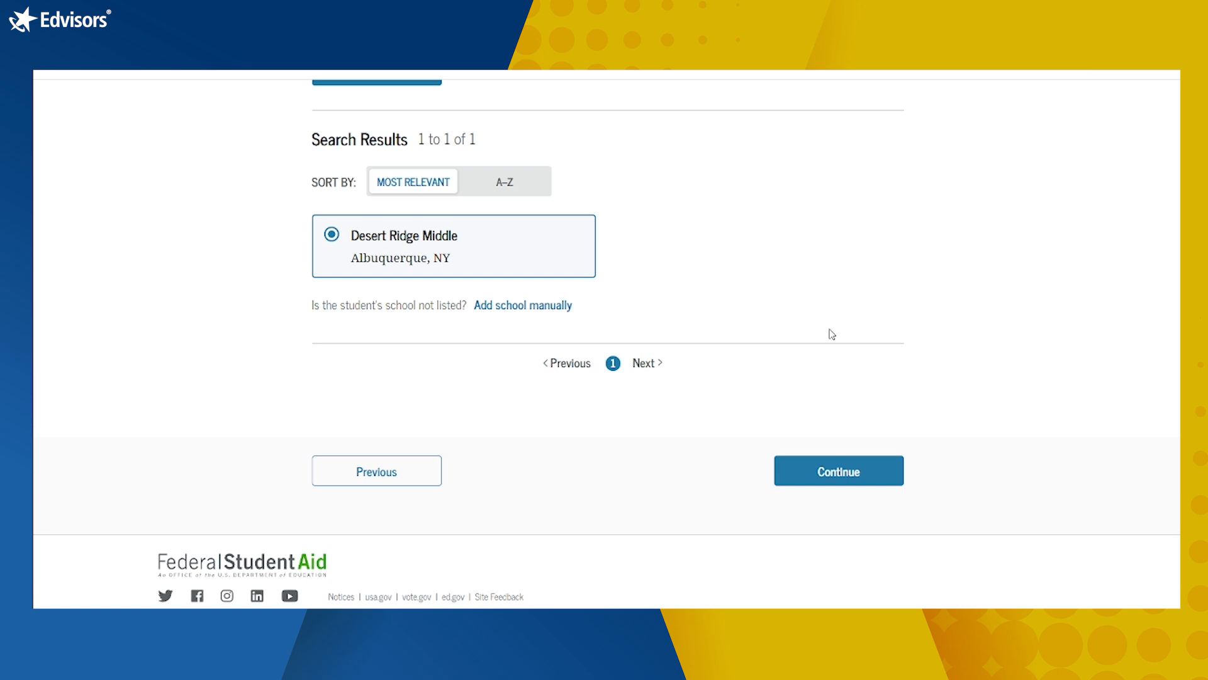
Step: Confirm Desert Ridge Middle as the student's high school and proceed to Your Finances
click(839, 482)
scroll(1013, 487, down, 3)
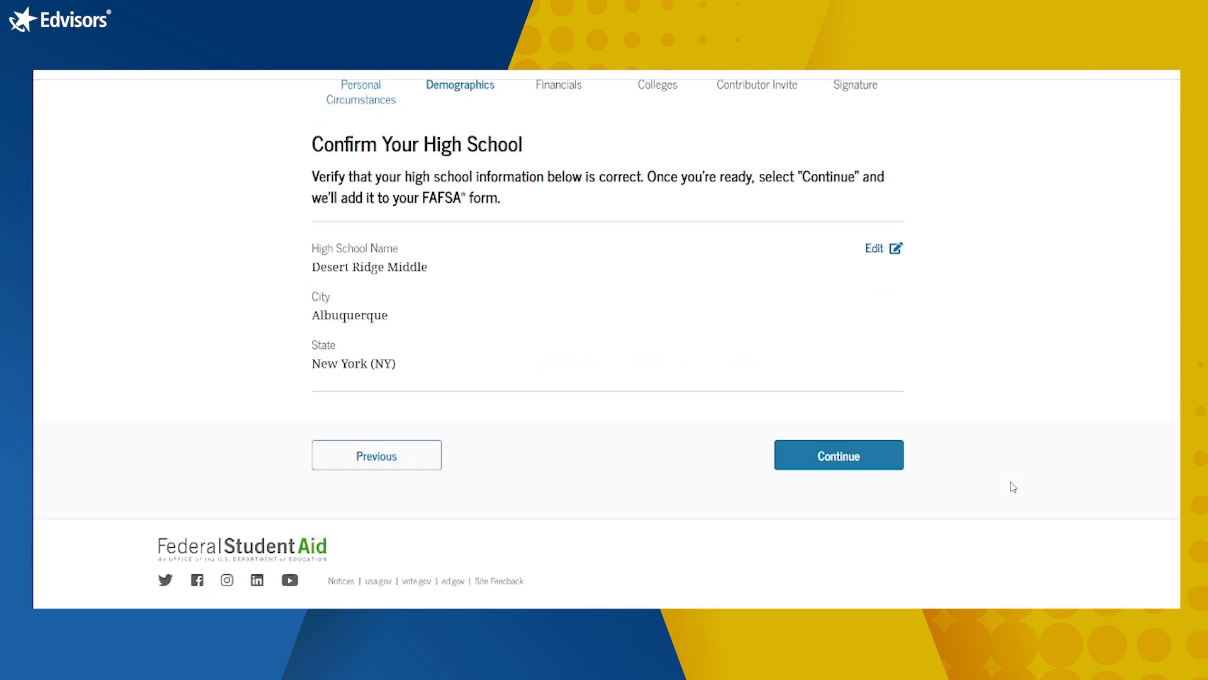
click(821, 459)
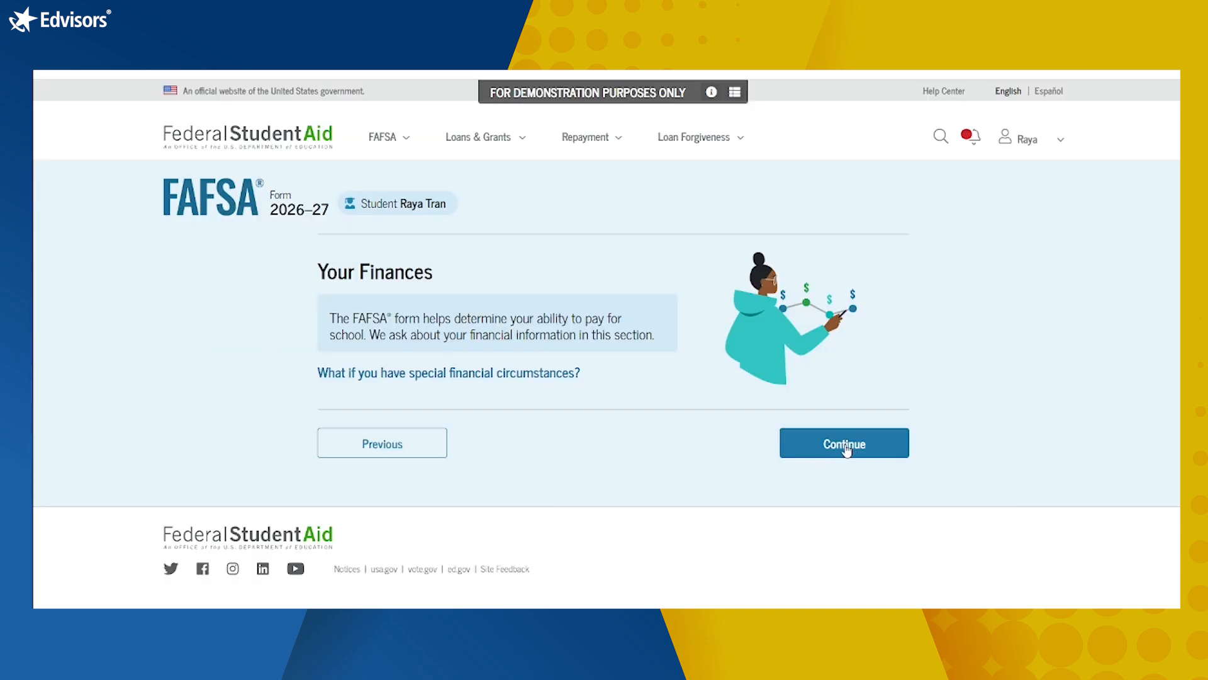
Step: Enter 0 for the IRA rollover and pension rollover on the student's 2024 tax return
click(846, 446)
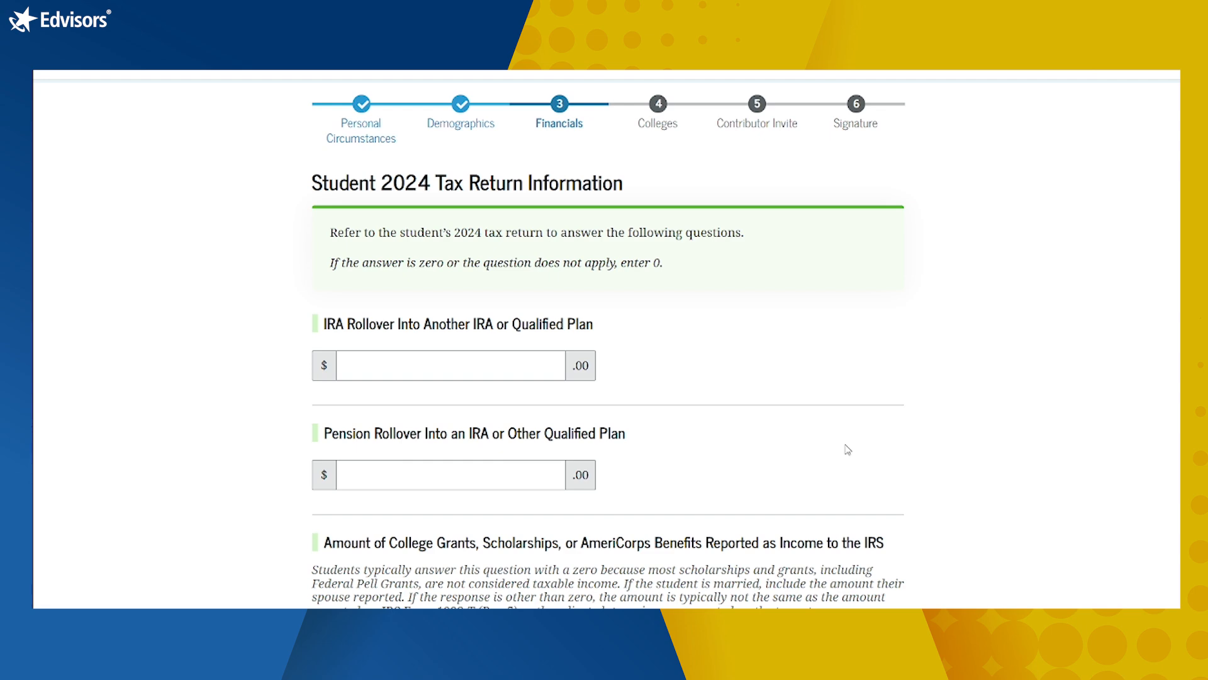
scroll(848, 449, down, 3)
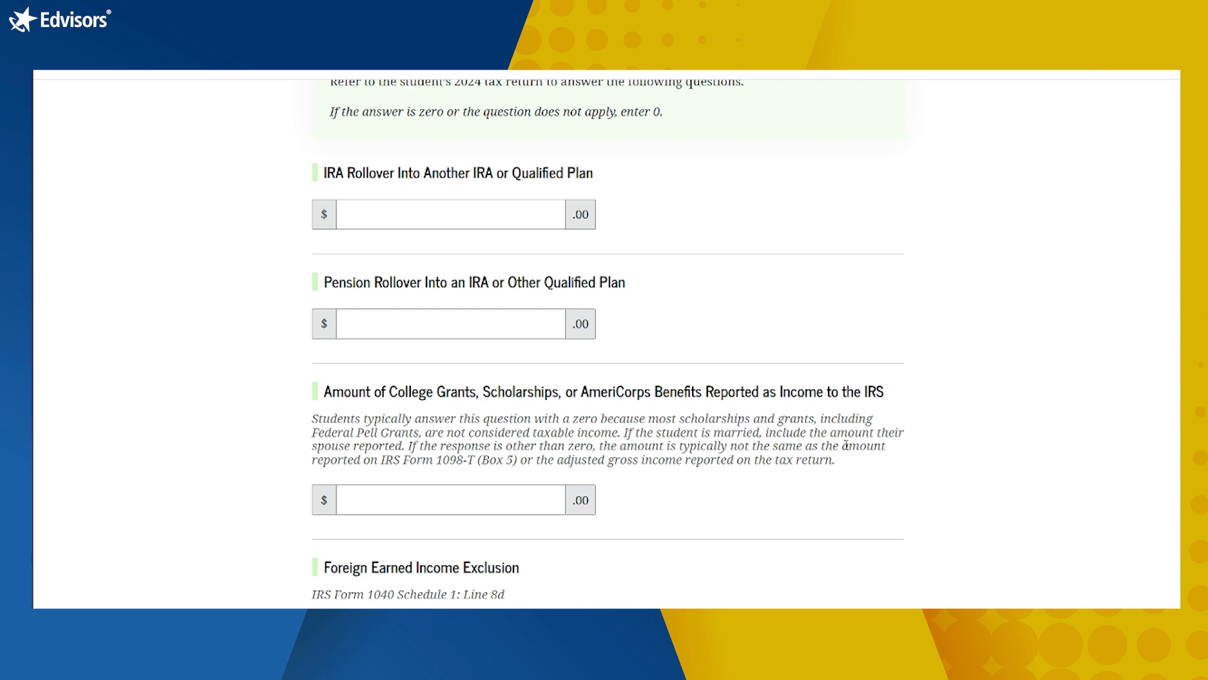
scroll(846, 445, up, 3)
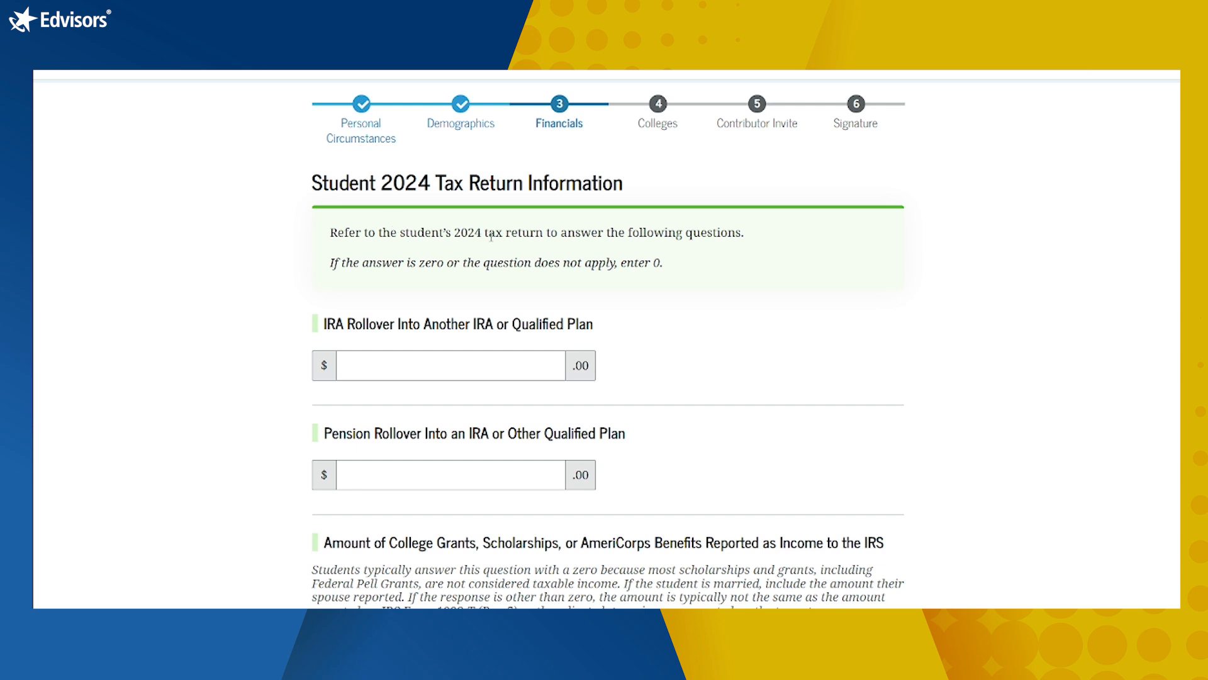
click(480, 370)
text(0)
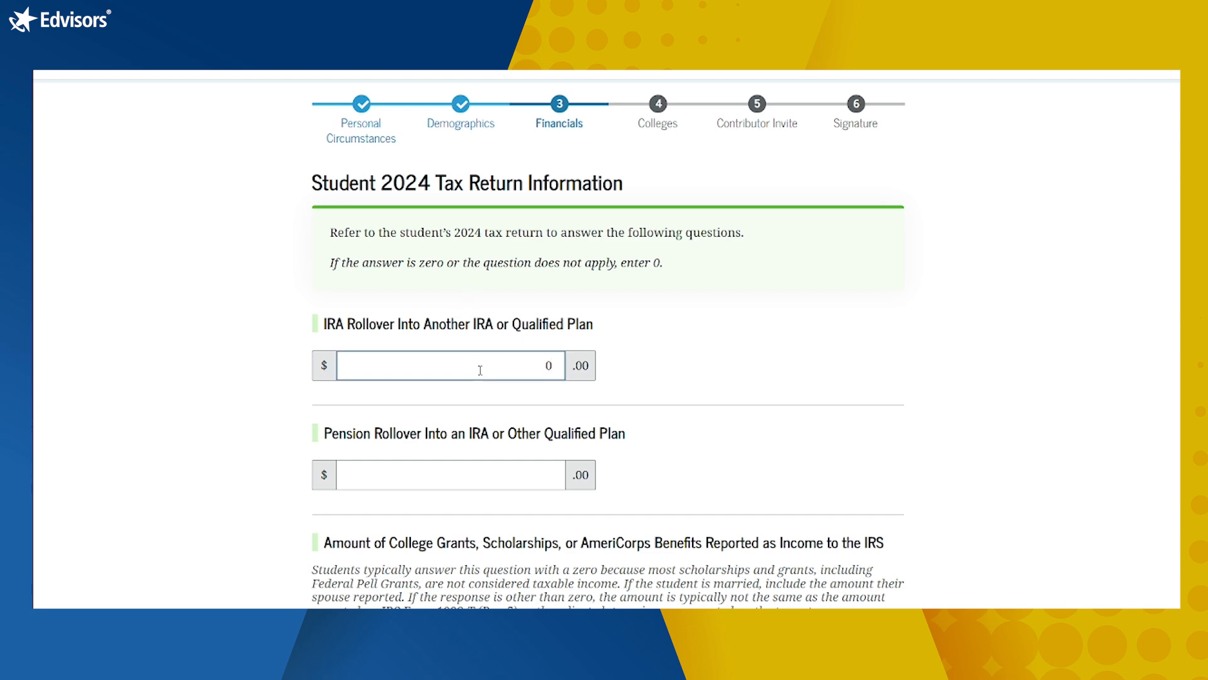
click(758, 399)
scroll(758, 399, down, 3)
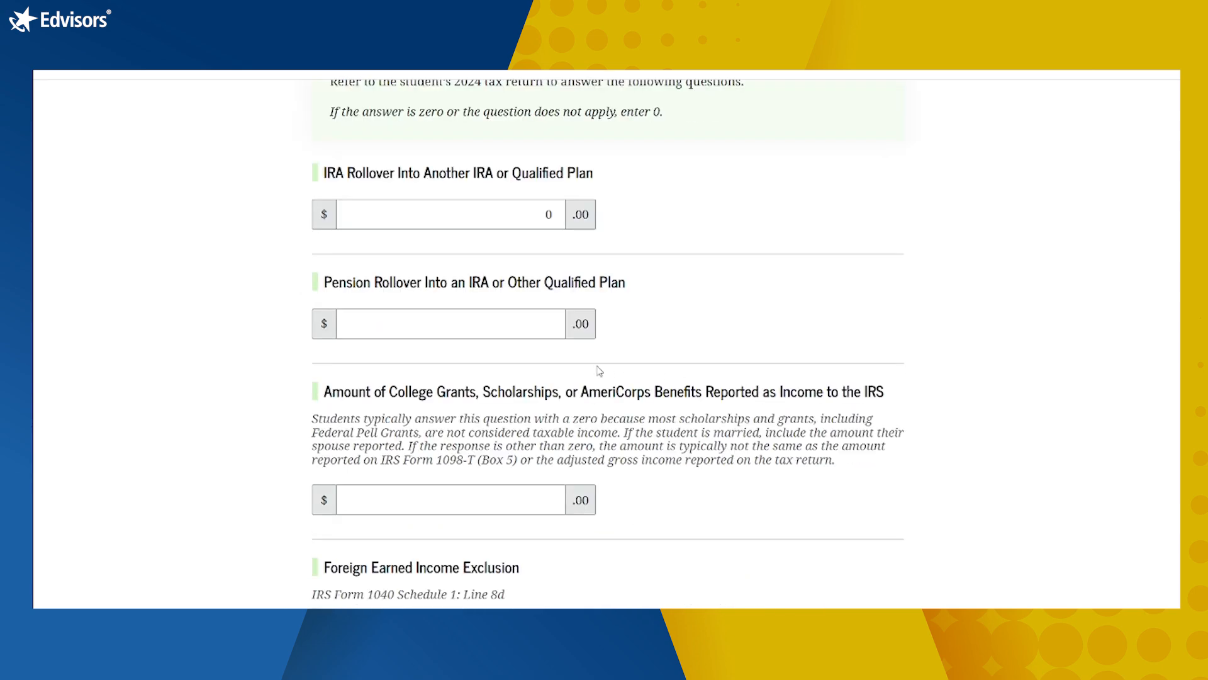
click(542, 328)
text(0)
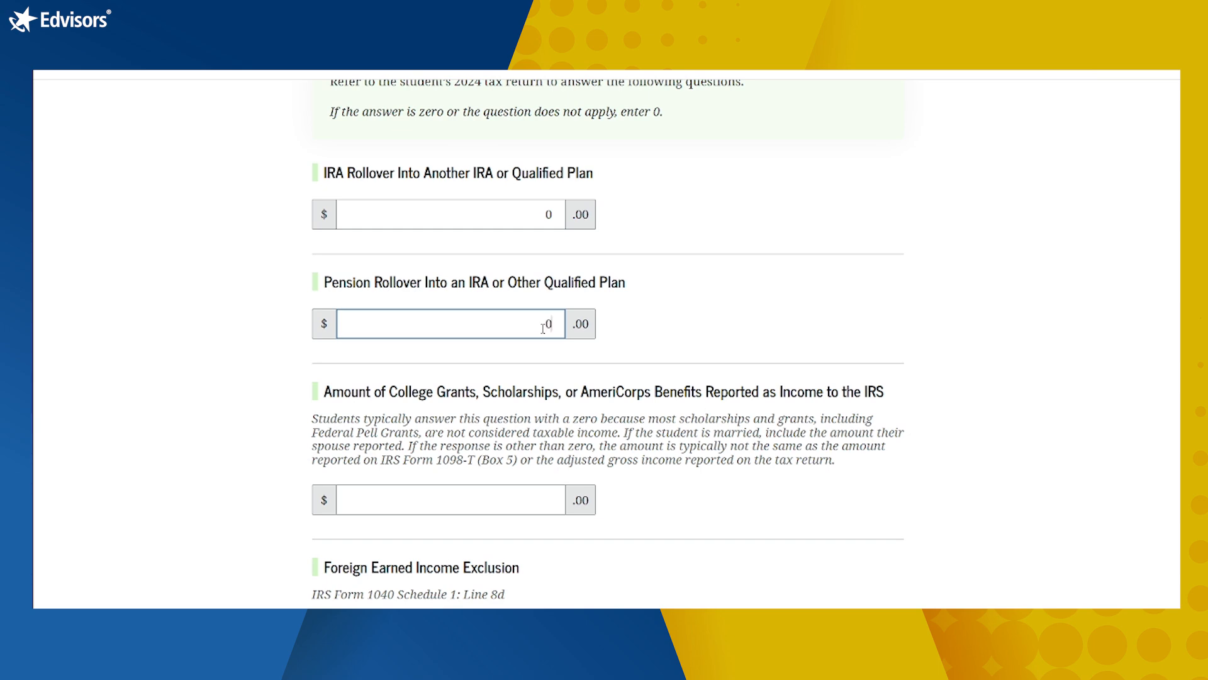
Step: Enter 0 for college grants reported as income and the Foreign Earned Income Exclusion
scroll(543, 327, down, 3)
click(498, 362)
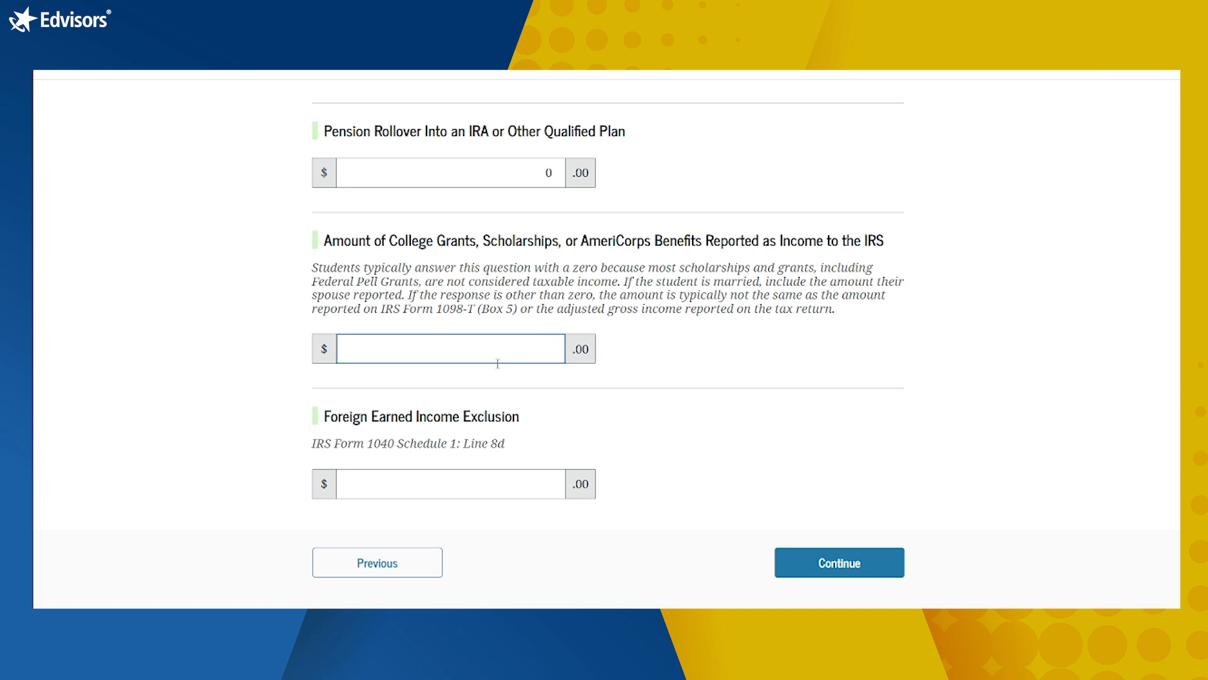
text(0)
scroll(929, 446, down, 2)
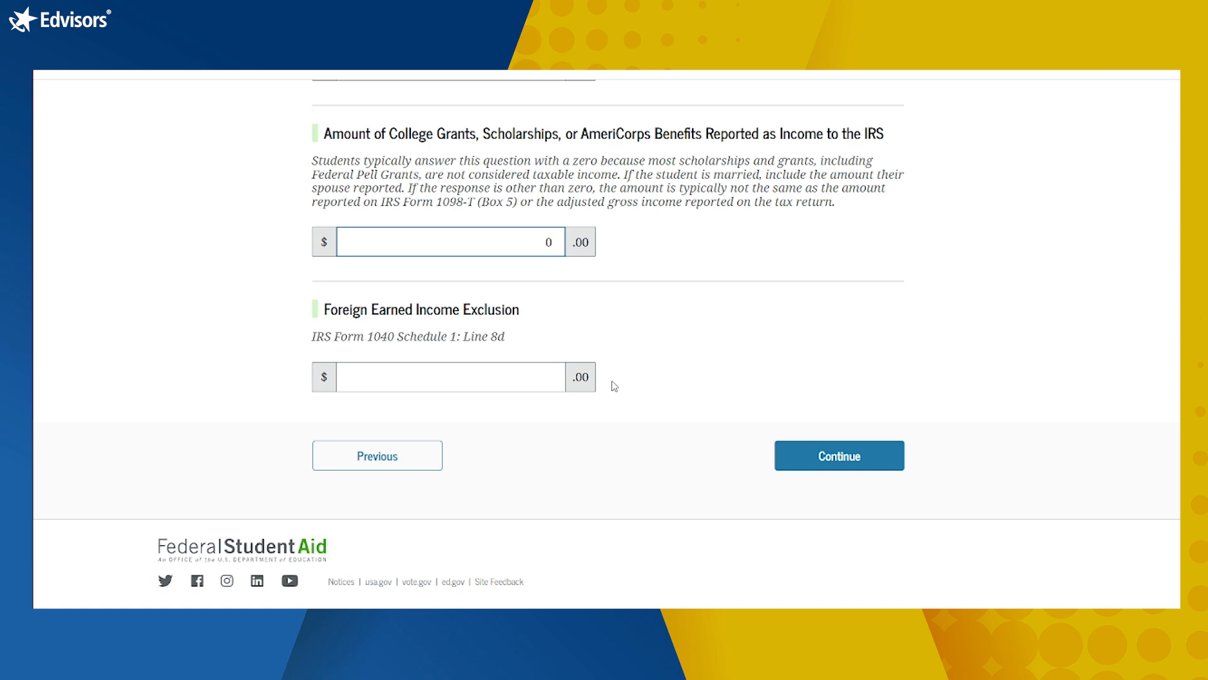
click(511, 380)
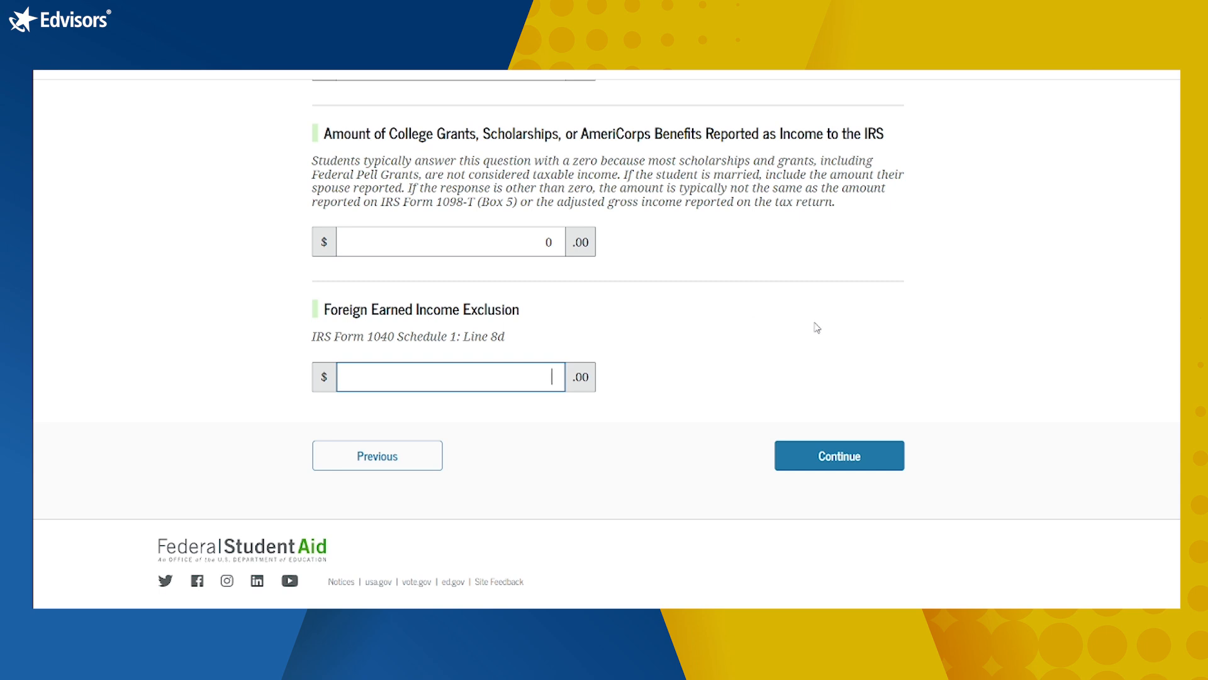
text(0)
Step: Enter student assets: 500 cash/savings/checking, 0 investments, 0 businesses and farms
click(859, 448)
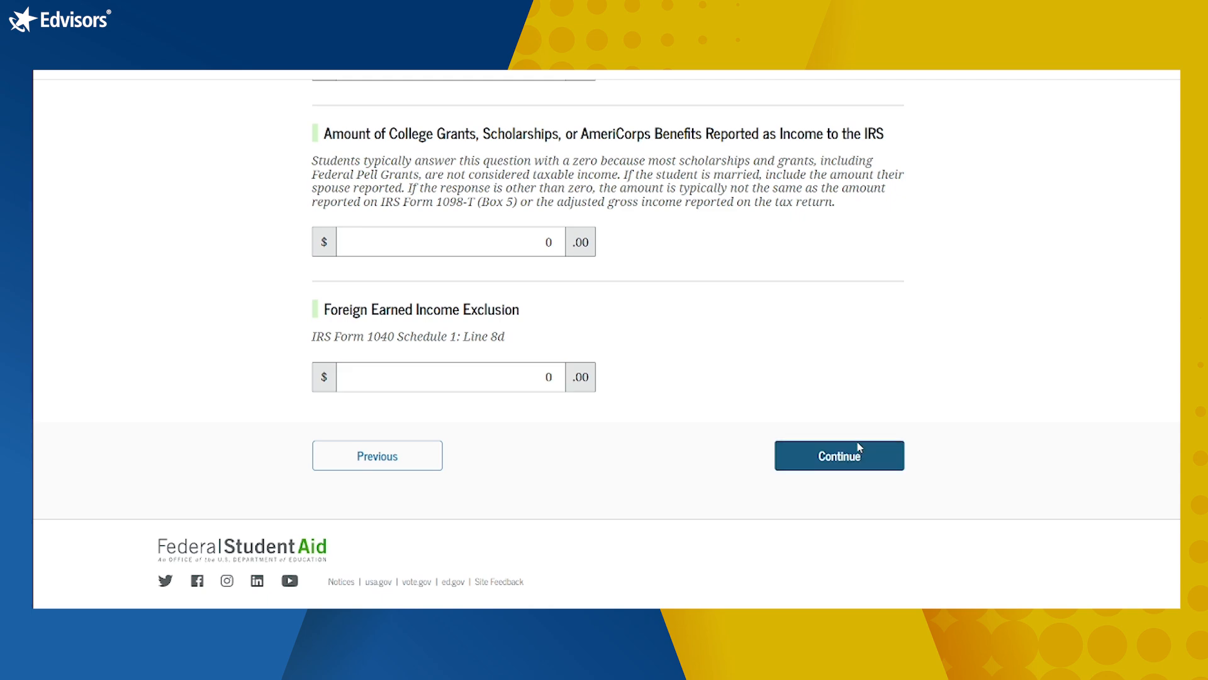
scroll(860, 447, down, 3)
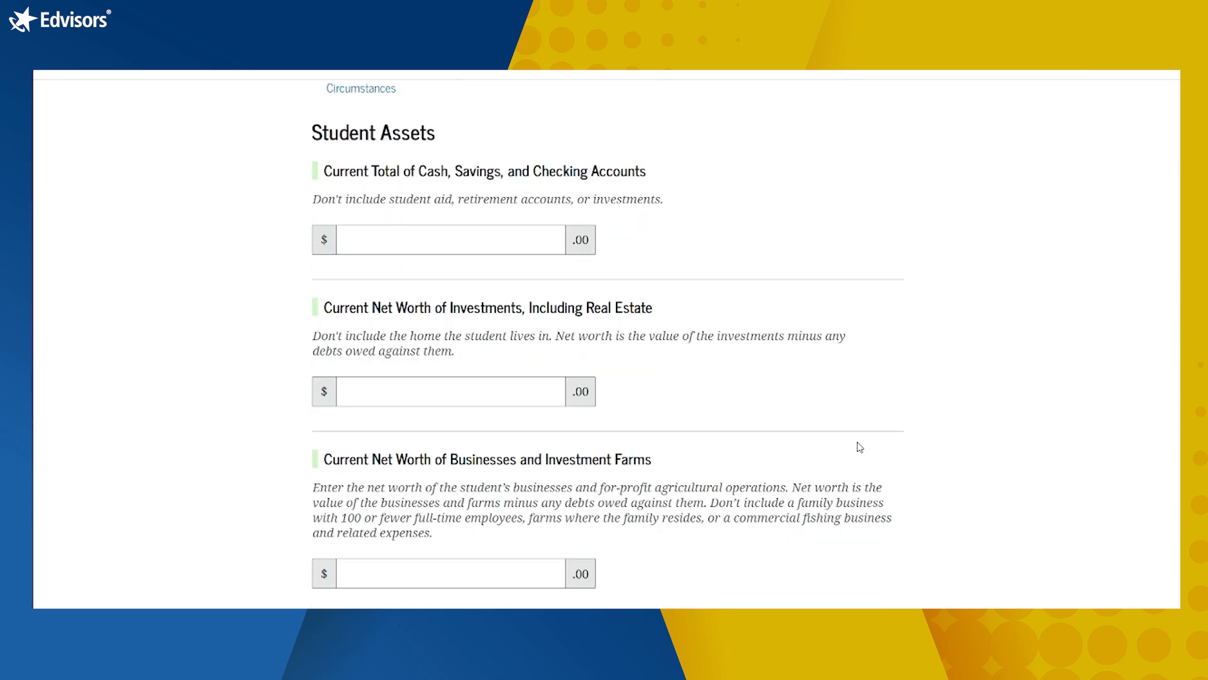
click(519, 237)
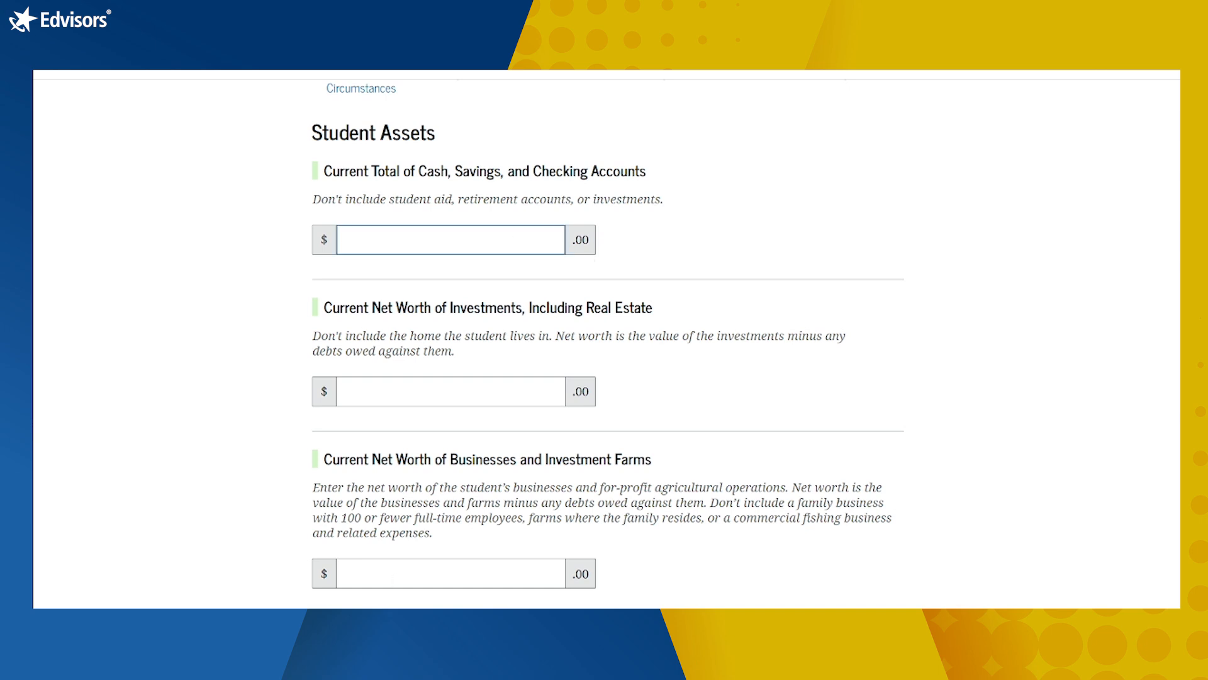
text(500)
scroll(806, 466, down, 2)
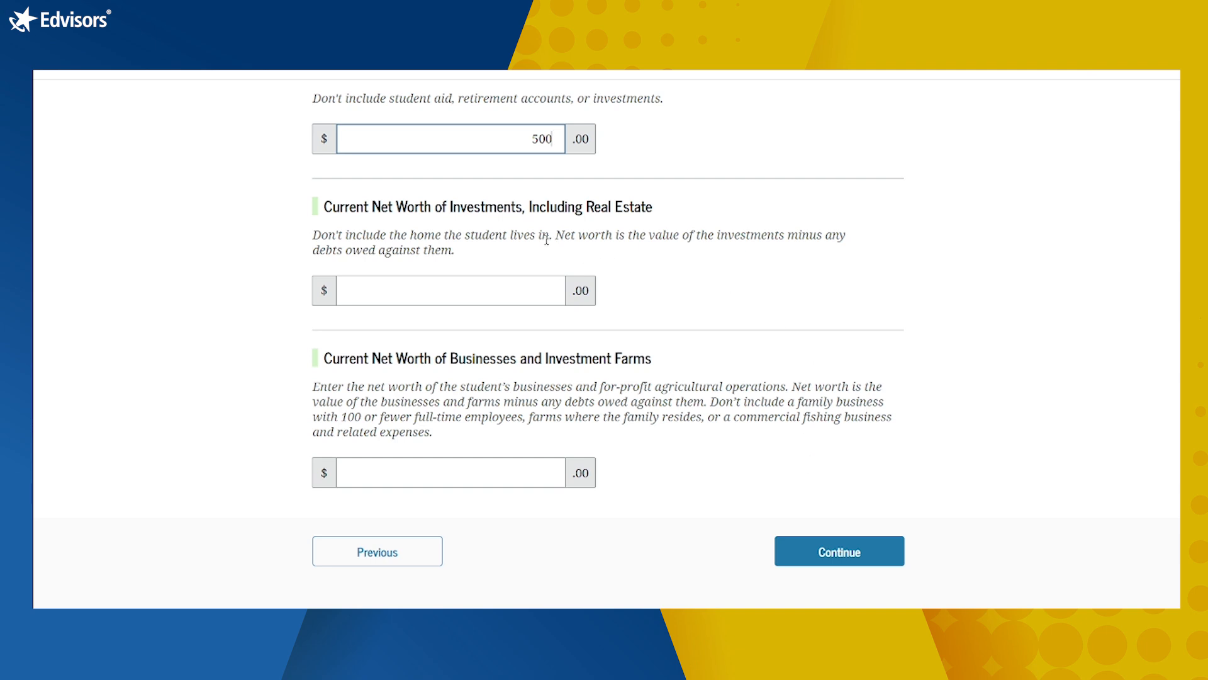
click(540, 291)
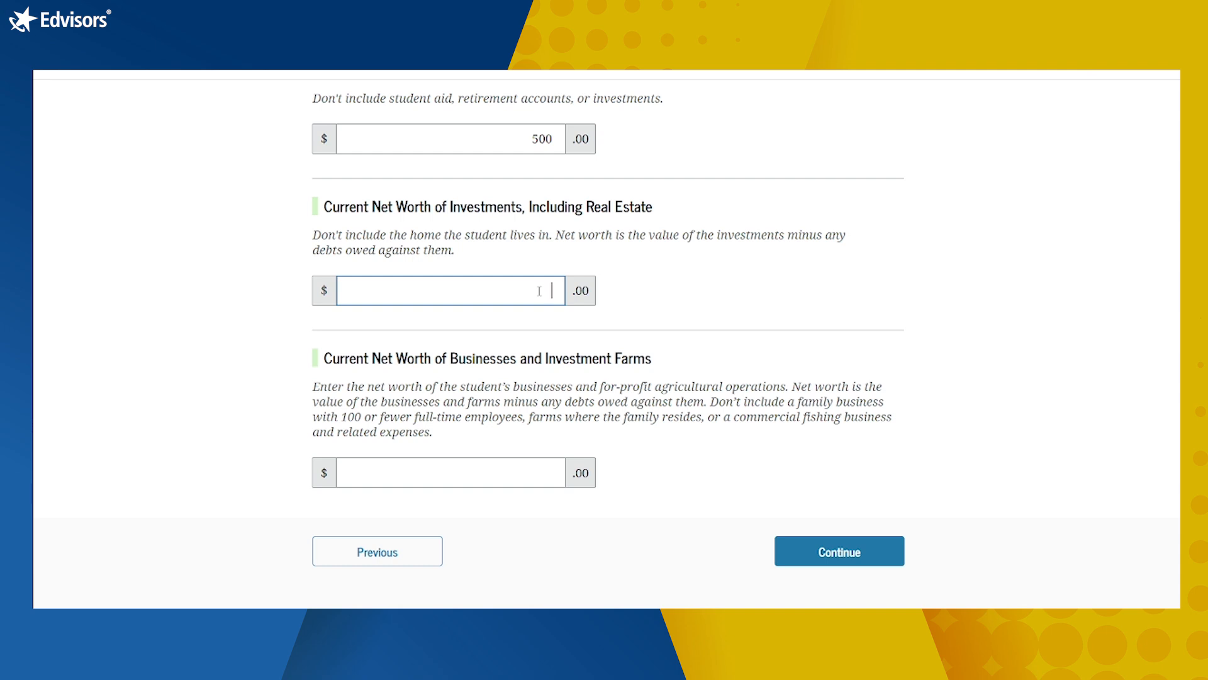
text(0)
click(555, 472)
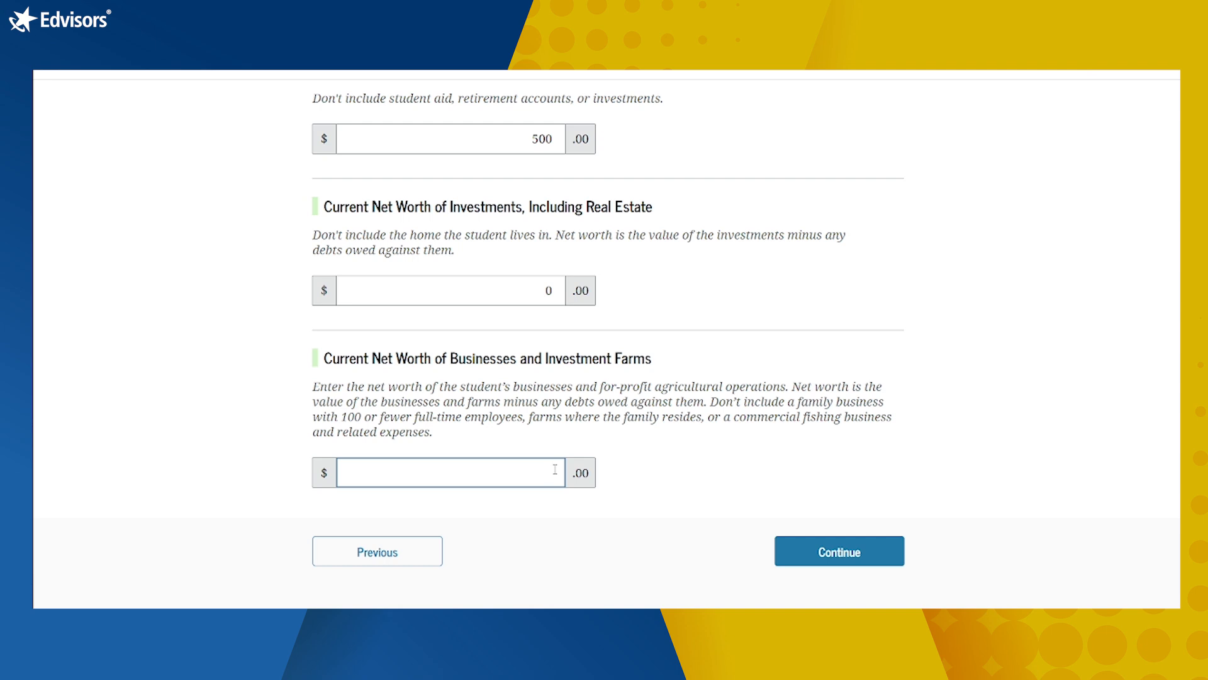
text(0)
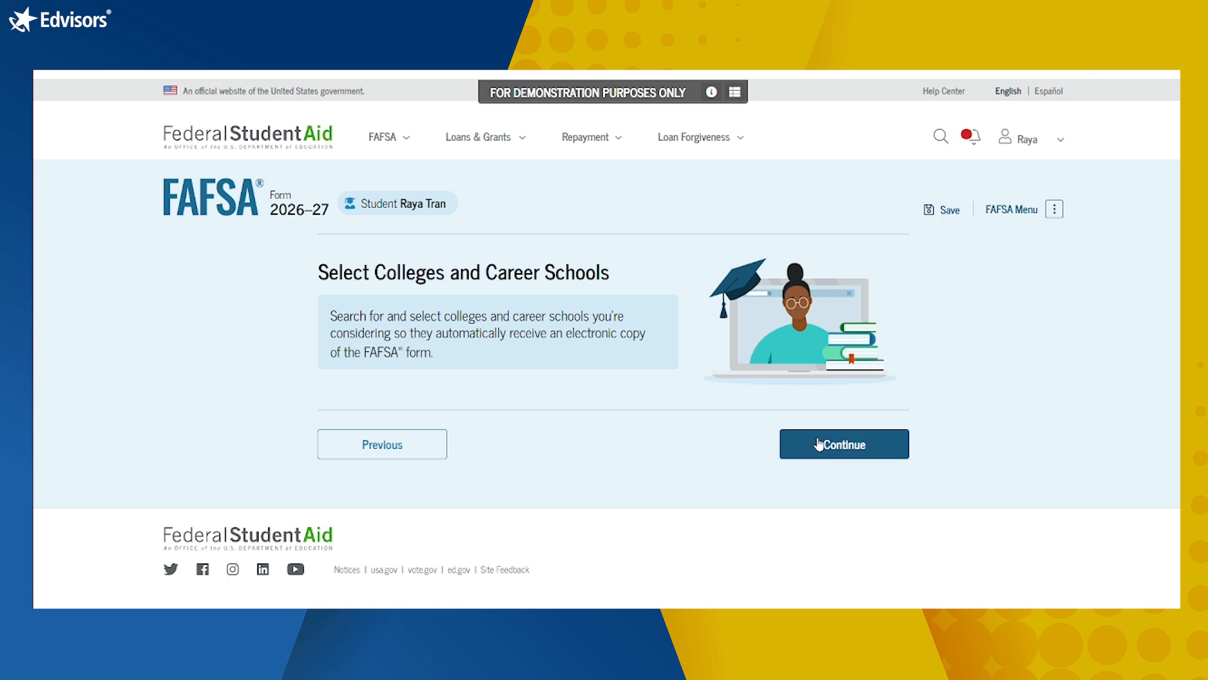
Step: Set the college search to state Arizona (AZ) and city phoenix
click(819, 443)
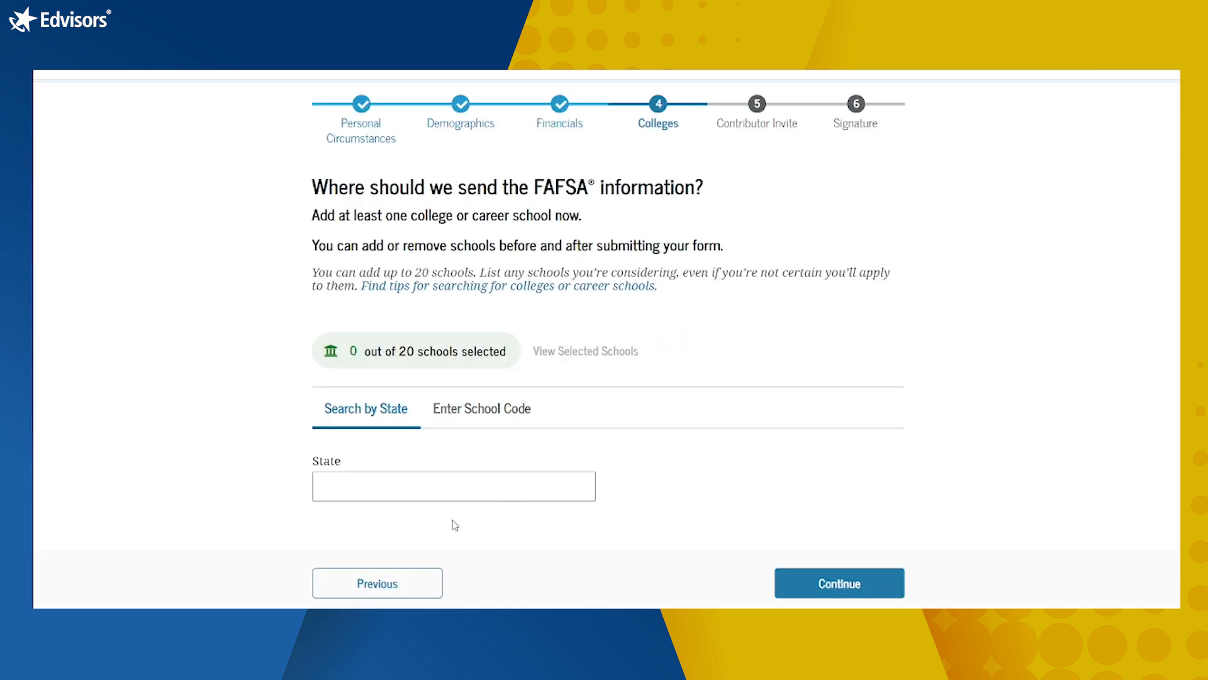
click(470, 498)
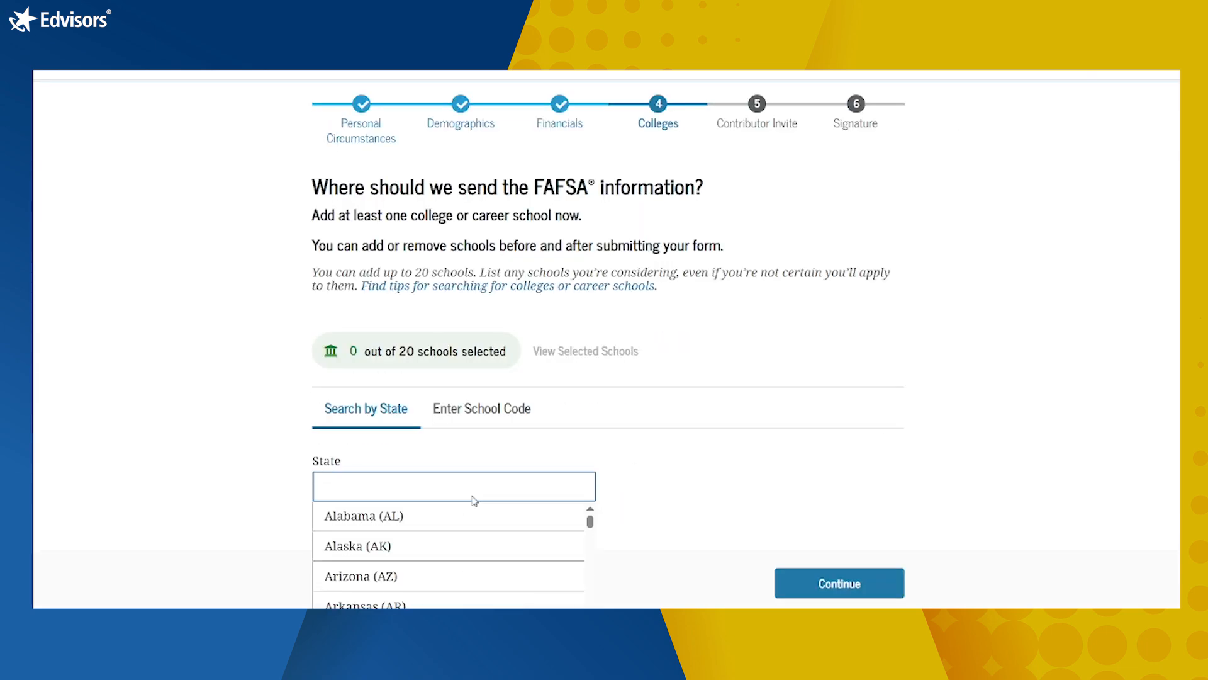
click(407, 583)
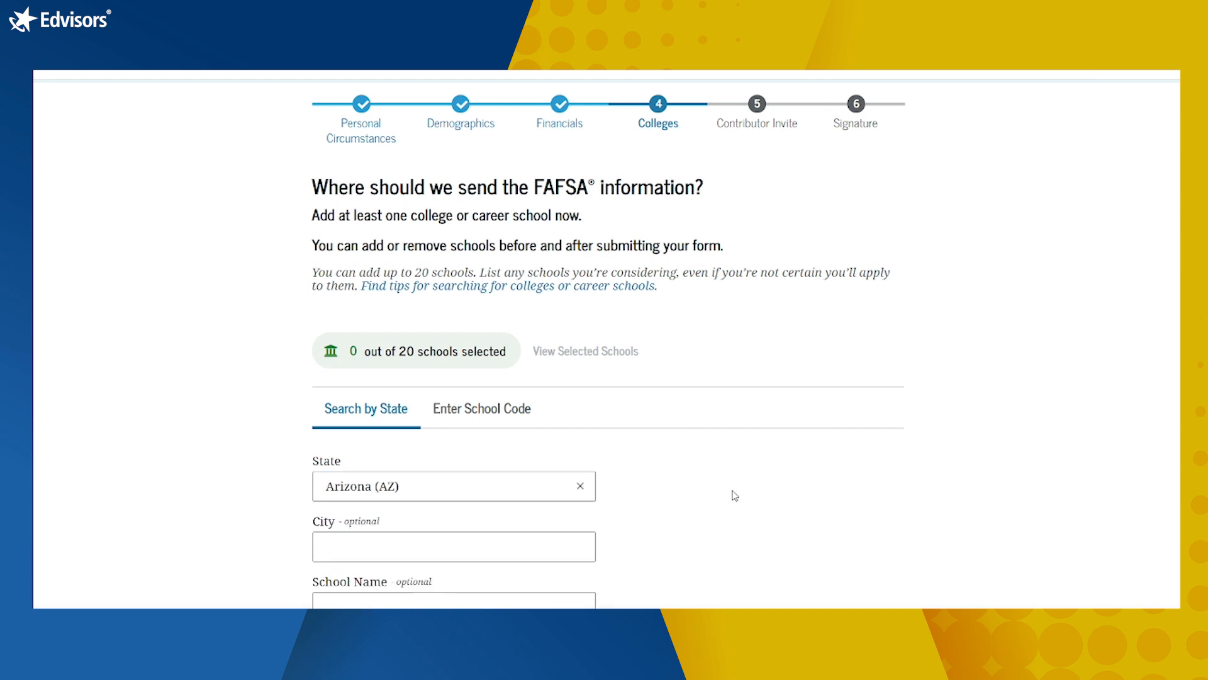
scroll(648, 460, down, 2)
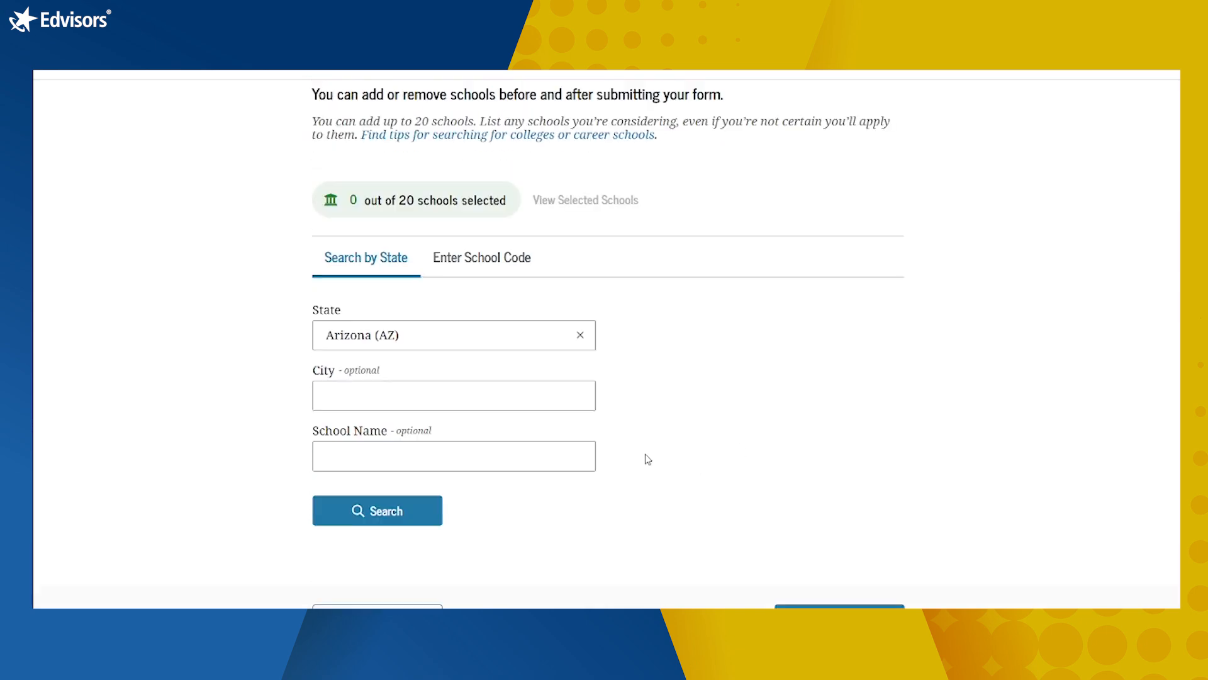
click(504, 401)
text(oen)
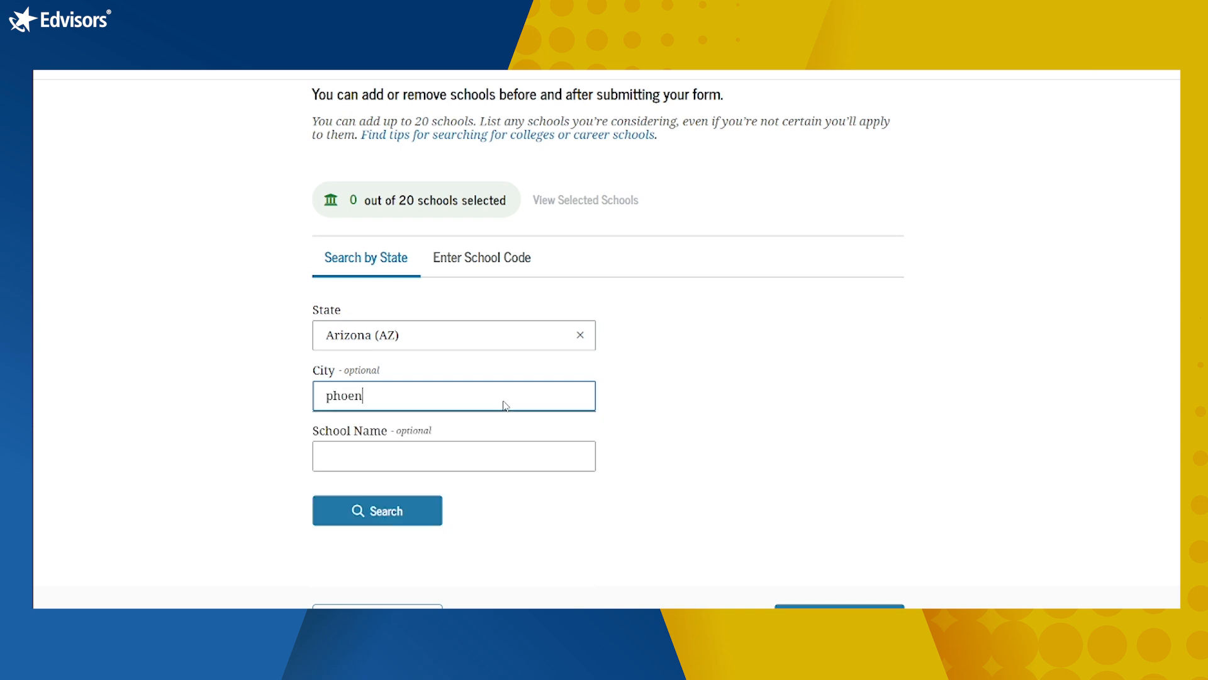
text(ix)
click(368, 505)
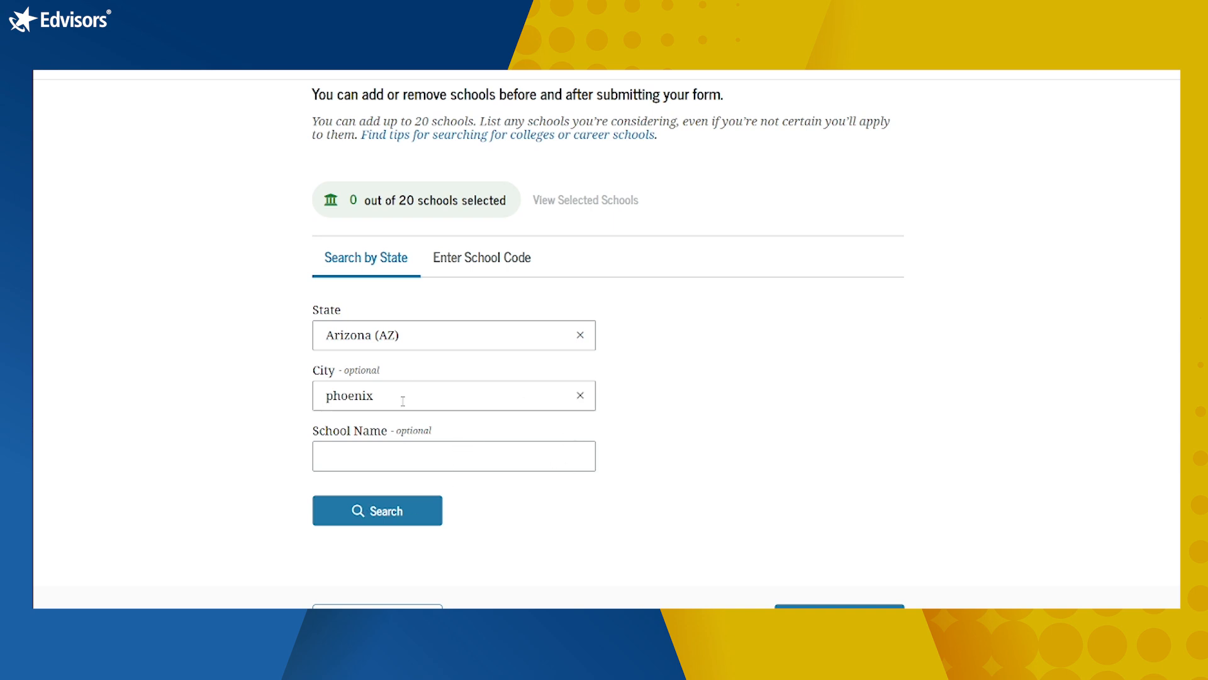
Step: Search schools, select Northeastern University, Rice University and Rhodes College, and review the three selections
click(391, 513)
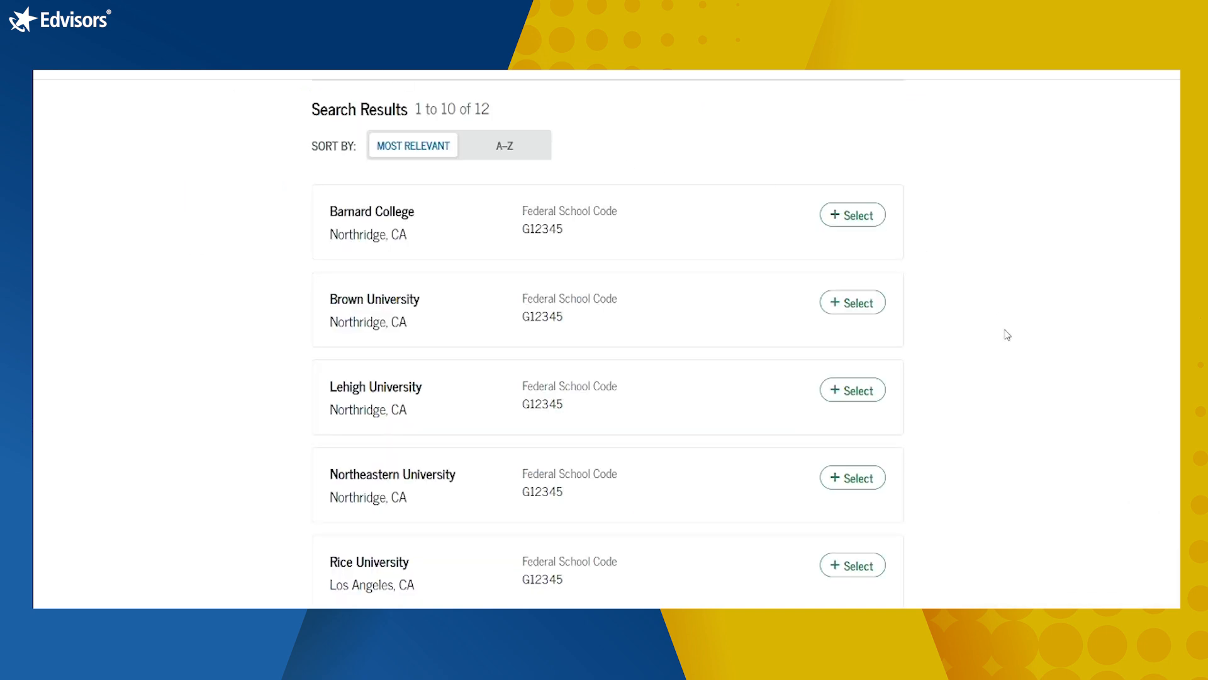
scroll(1007, 335, down, 2)
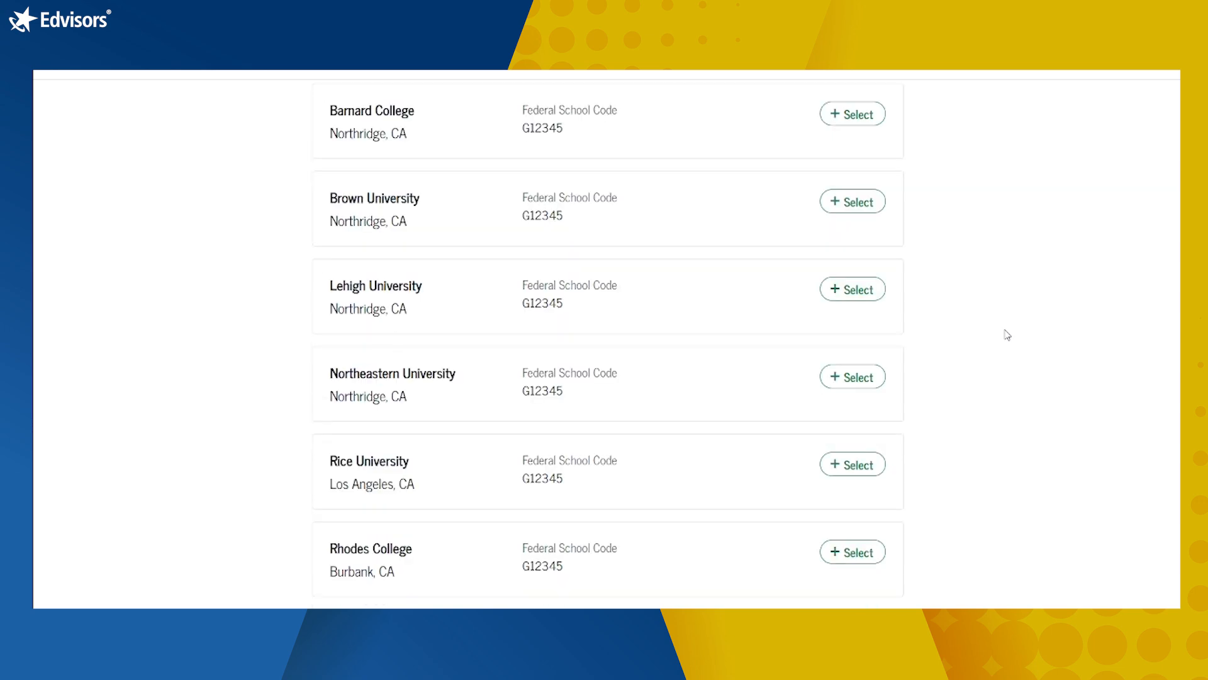
click(842, 387)
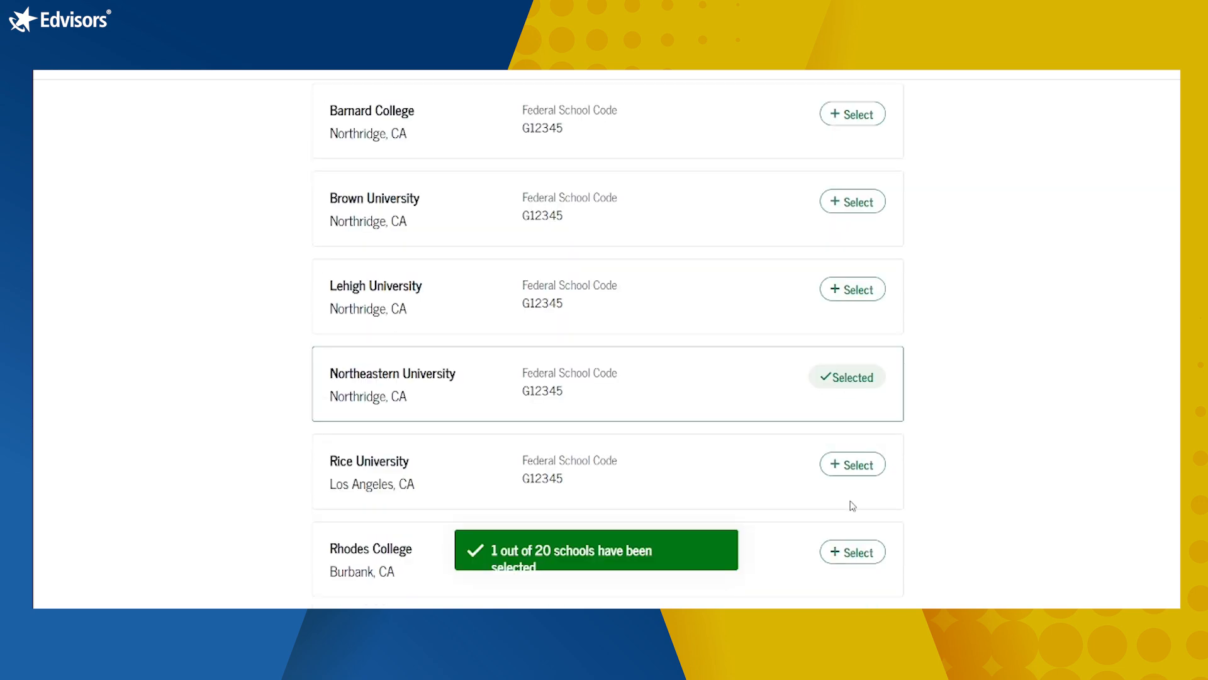
click(858, 466)
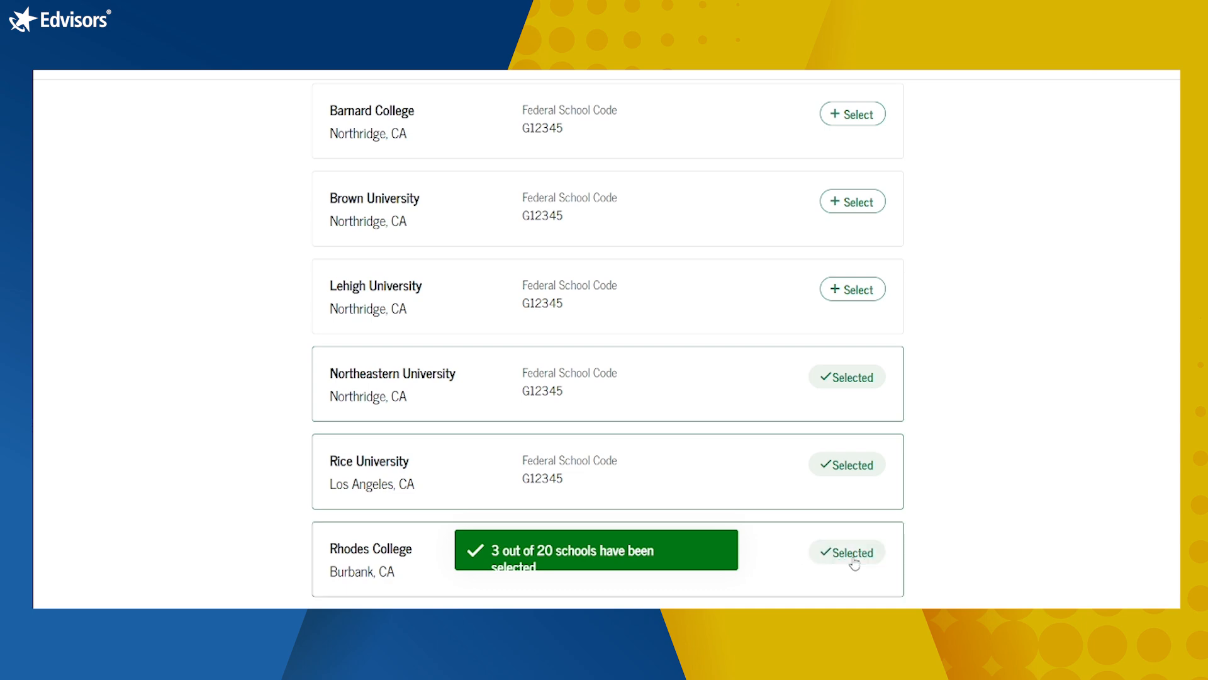
click(852, 560)
scroll(997, 538, down, 10)
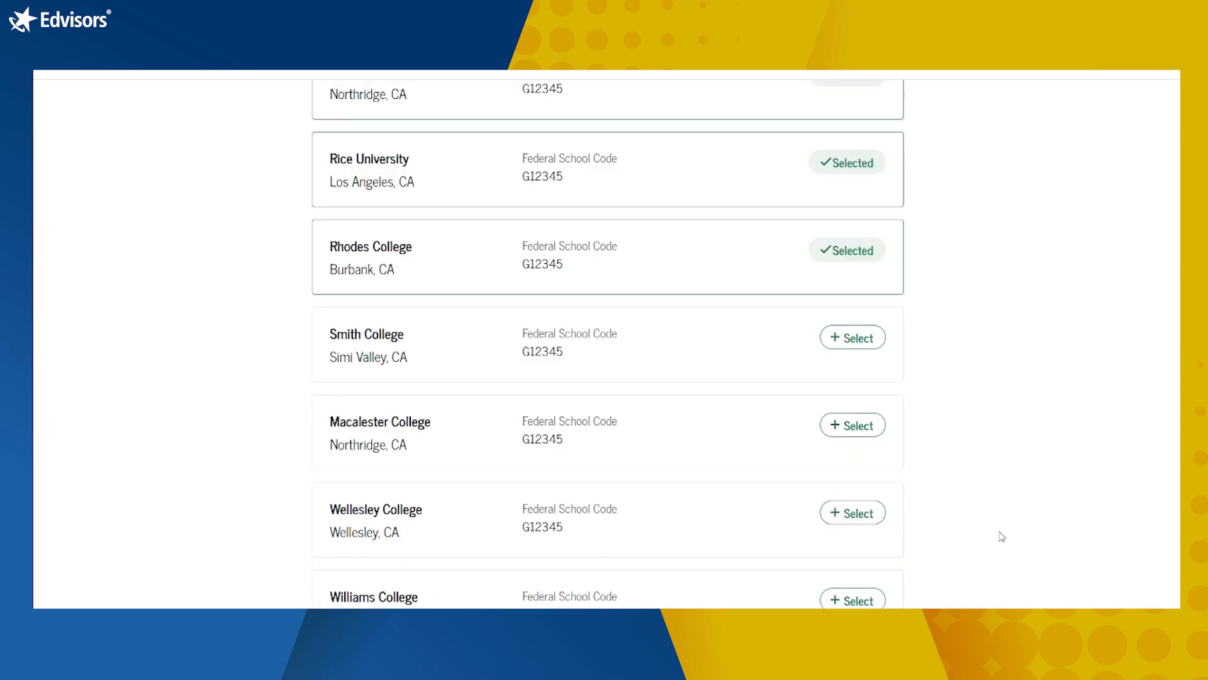
click(854, 459)
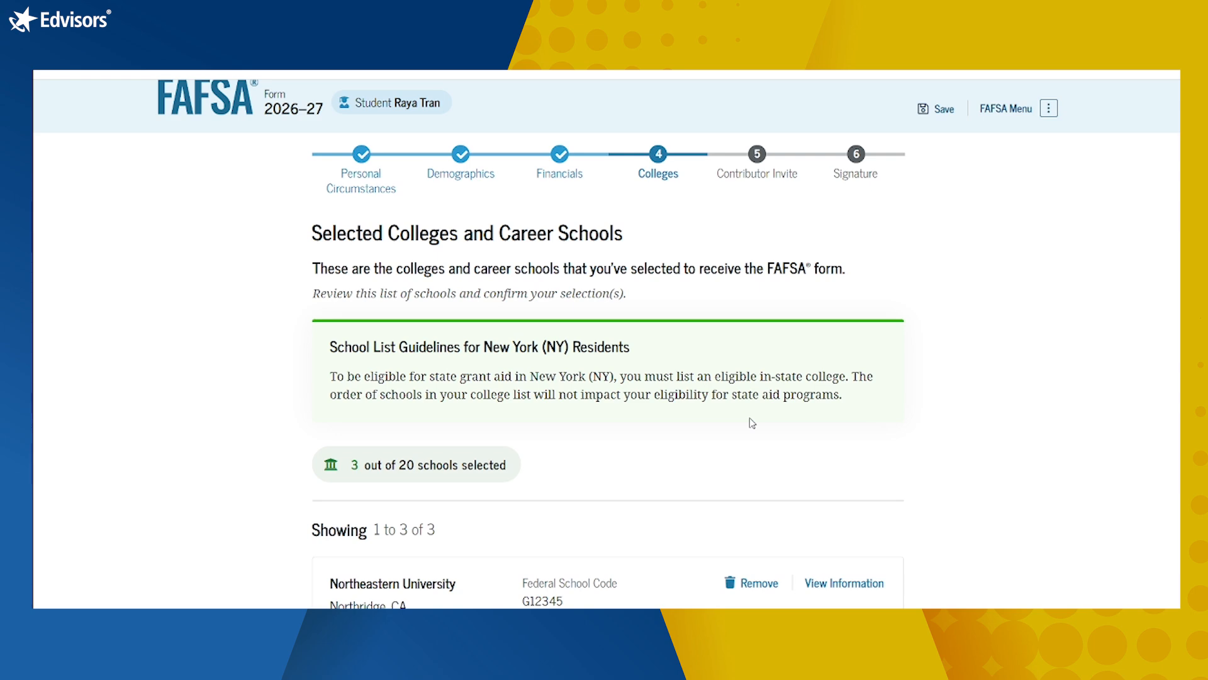
Step: Scroll past the three selected schools and continue to the Invite a Parent as a Contributor page
scroll(752, 423, down, 5)
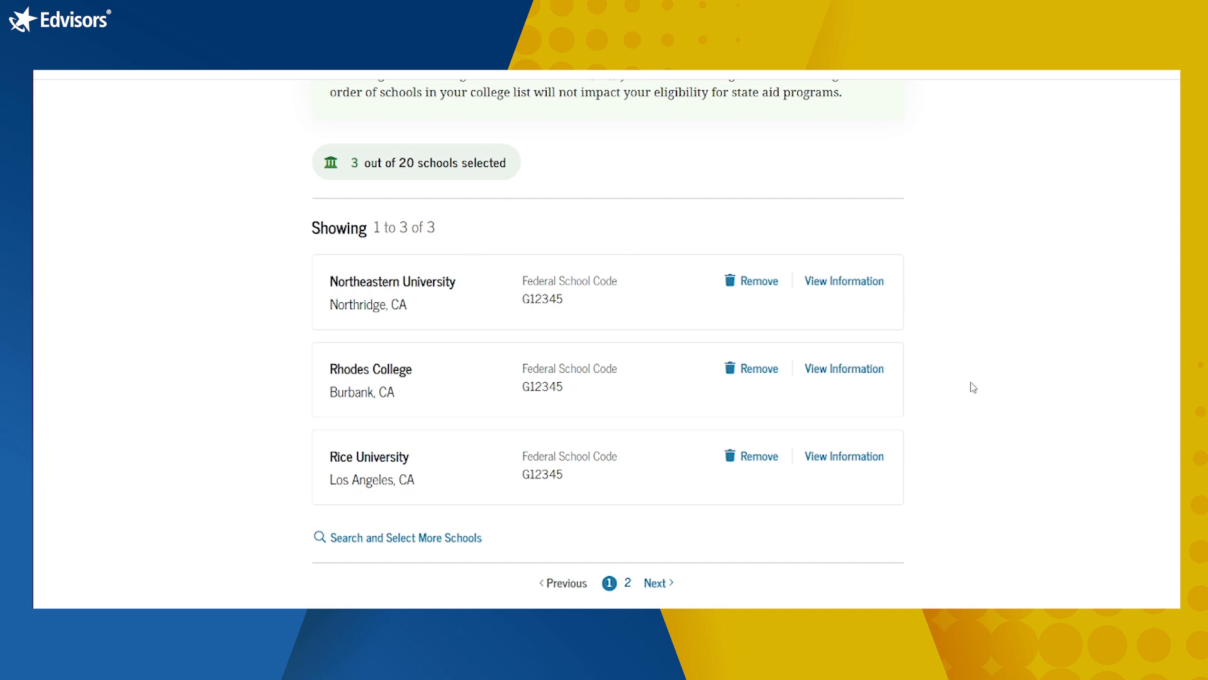
scroll(977, 363, down, 3)
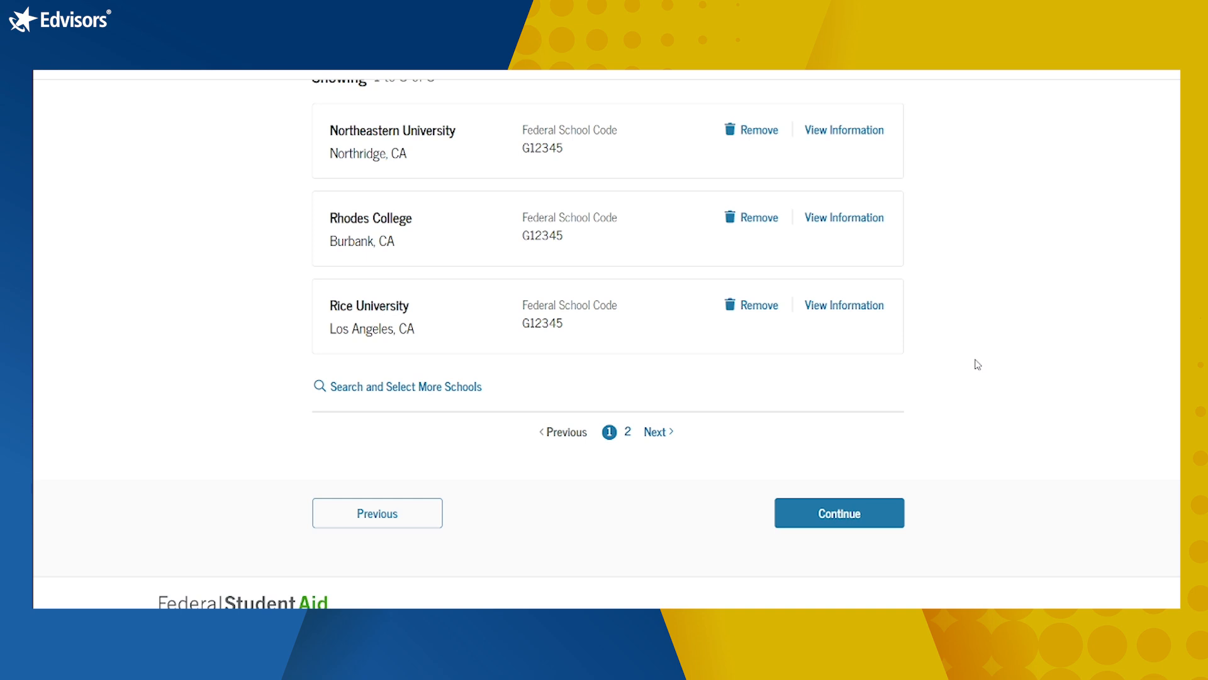
click(829, 522)
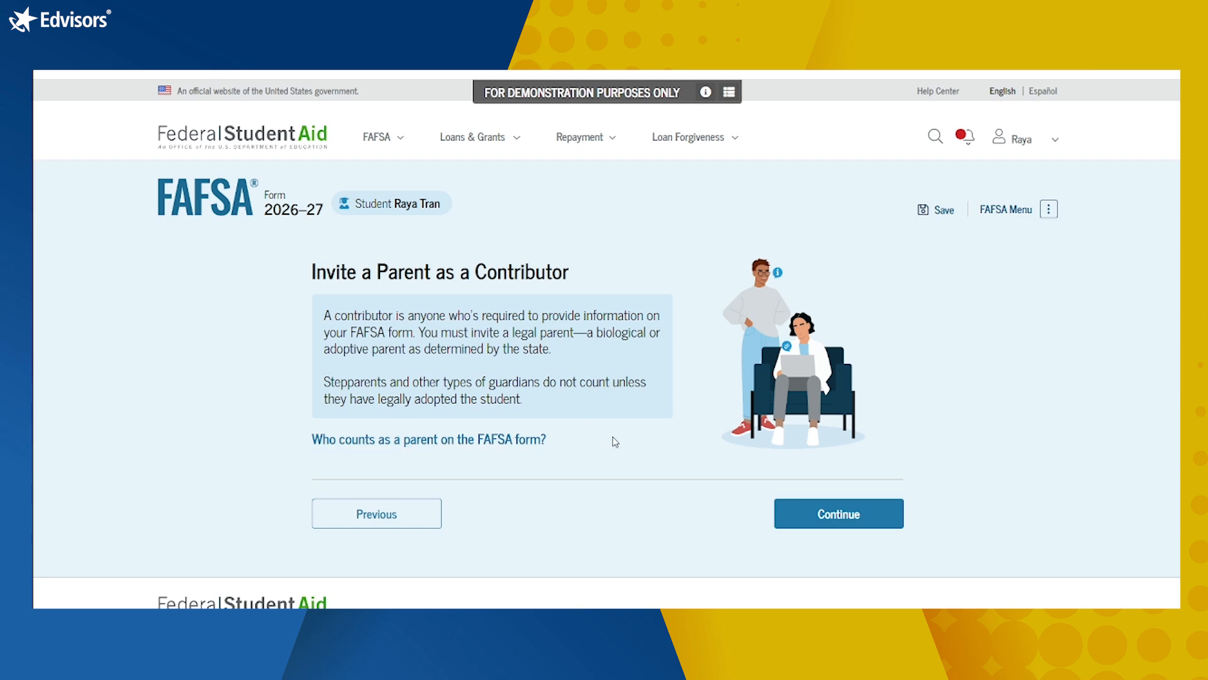
click(513, 444)
scroll(733, 411, down, 2)
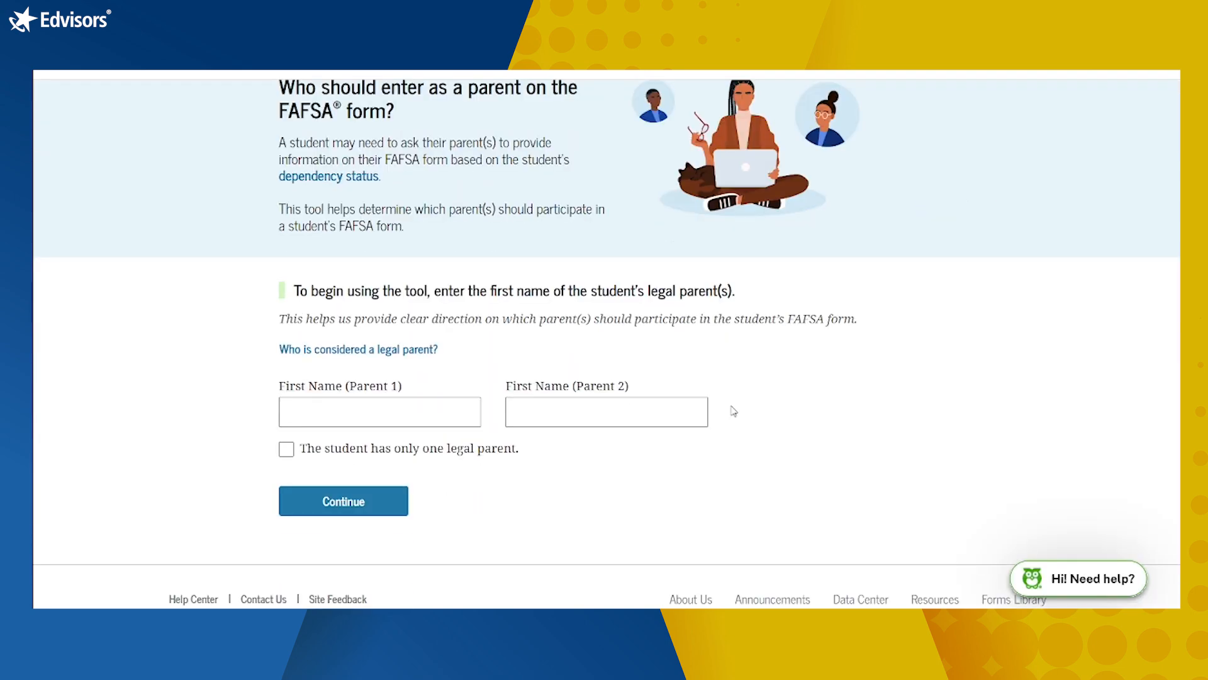
scroll(734, 411, up, 2)
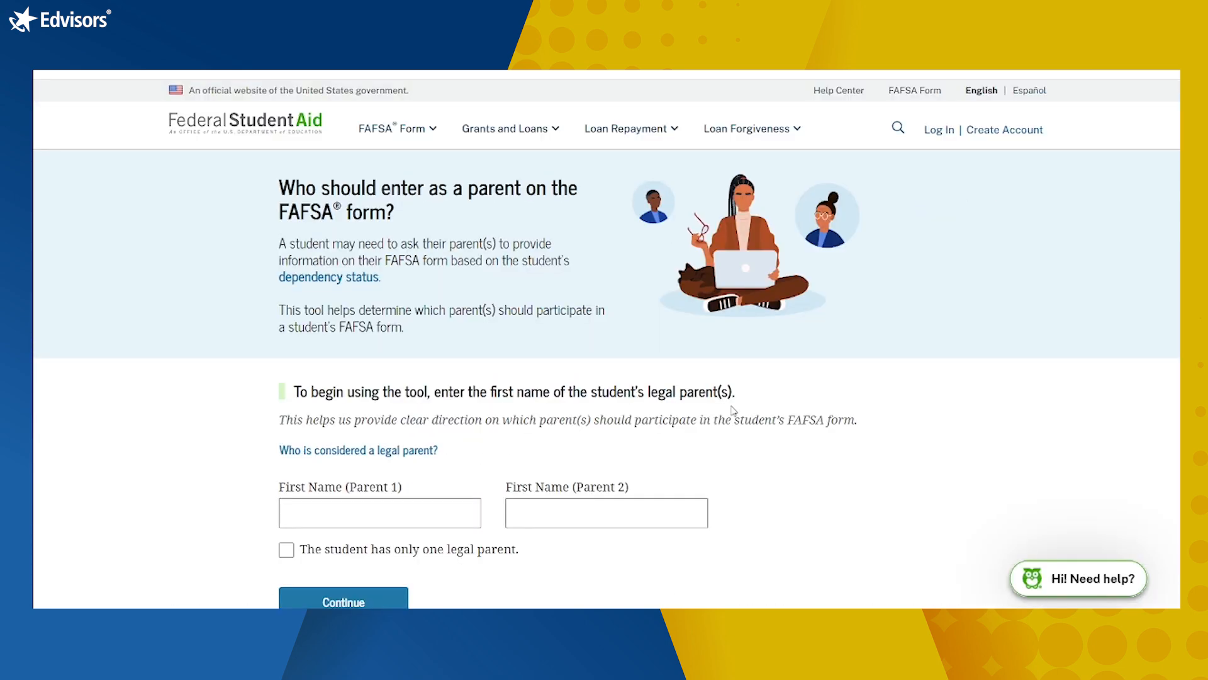
scroll(733, 410, down, 1)
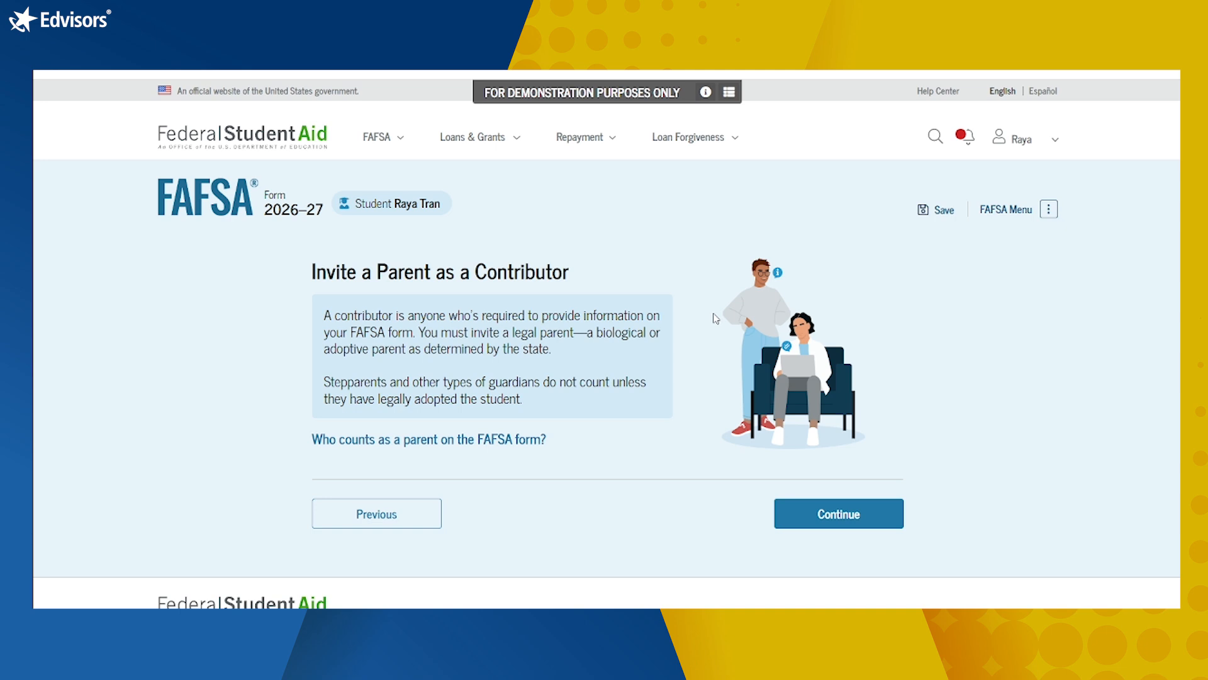
scroll(633, 427, down, 1)
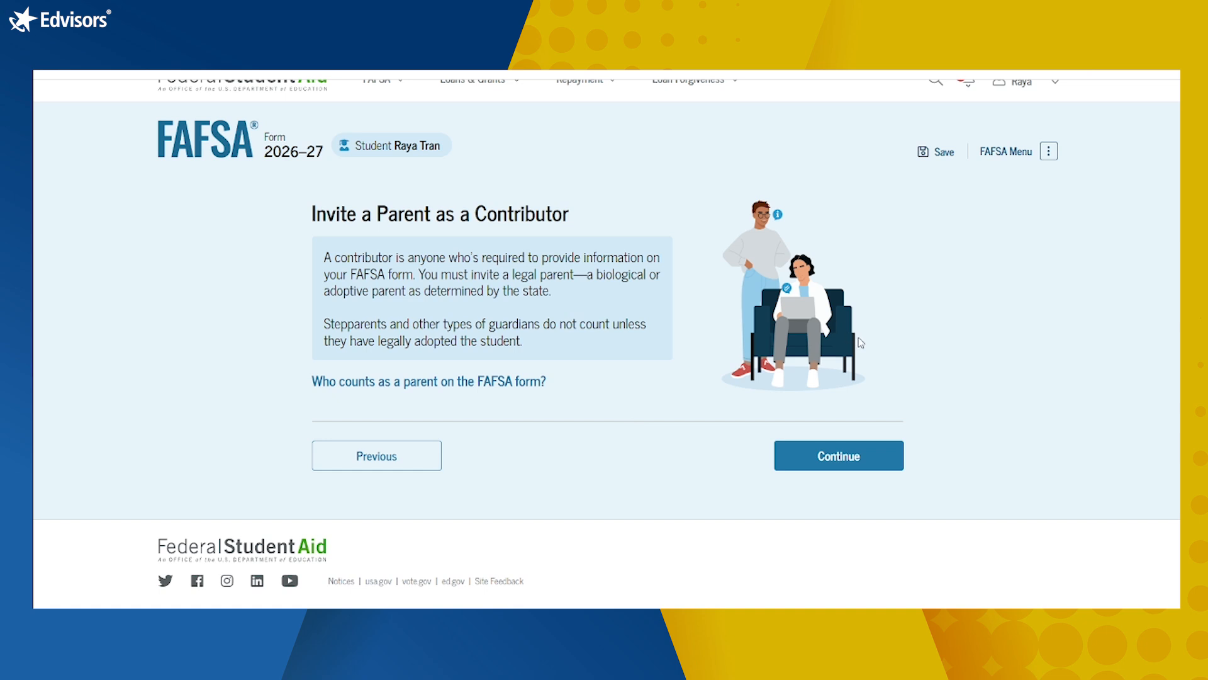
Step: Proceed to the Invite Your Parent page and scroll down to the blank Email field
click(831, 459)
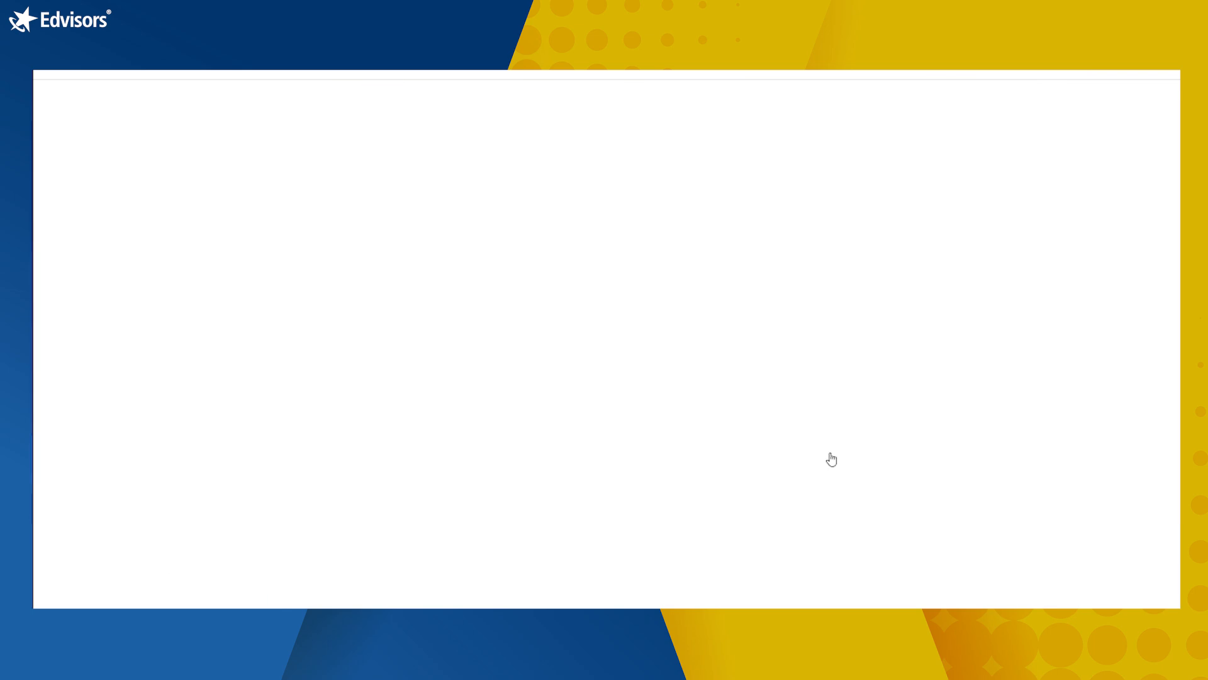
scroll(833, 458, down, 3)
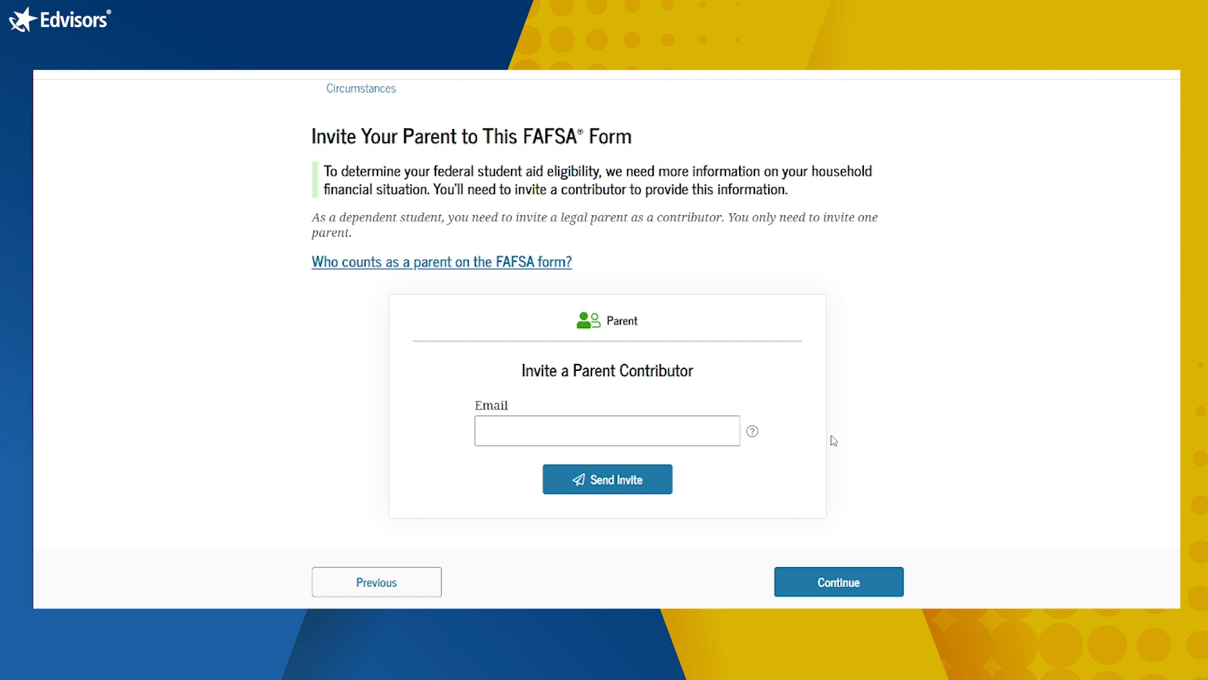
Step: Paste the parent's e-mail address into the Email field, then send and confirm the contributor invite
click(544, 437)
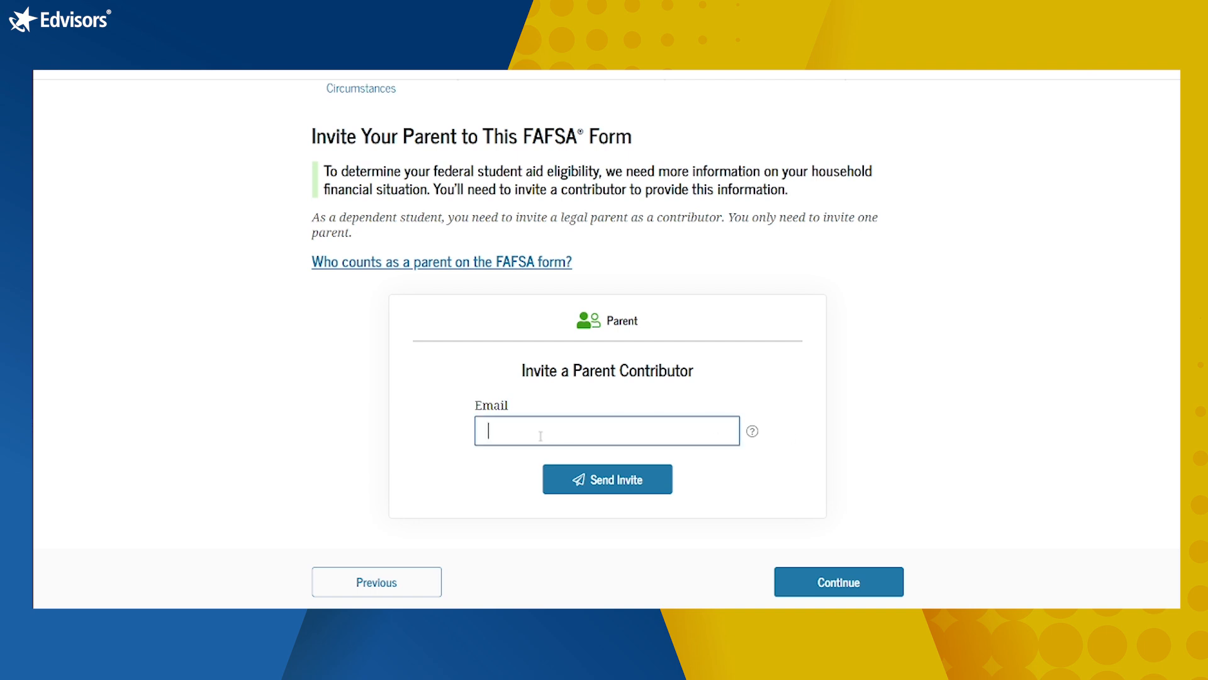
key(ctrl+v)
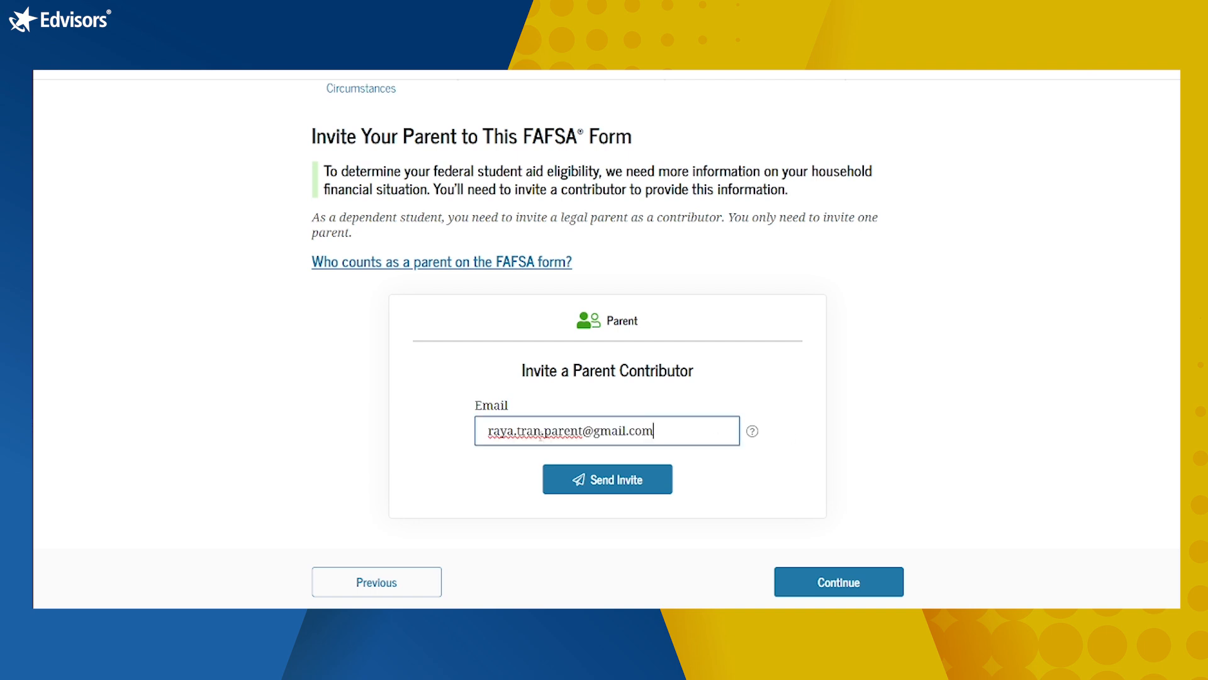
click(643, 488)
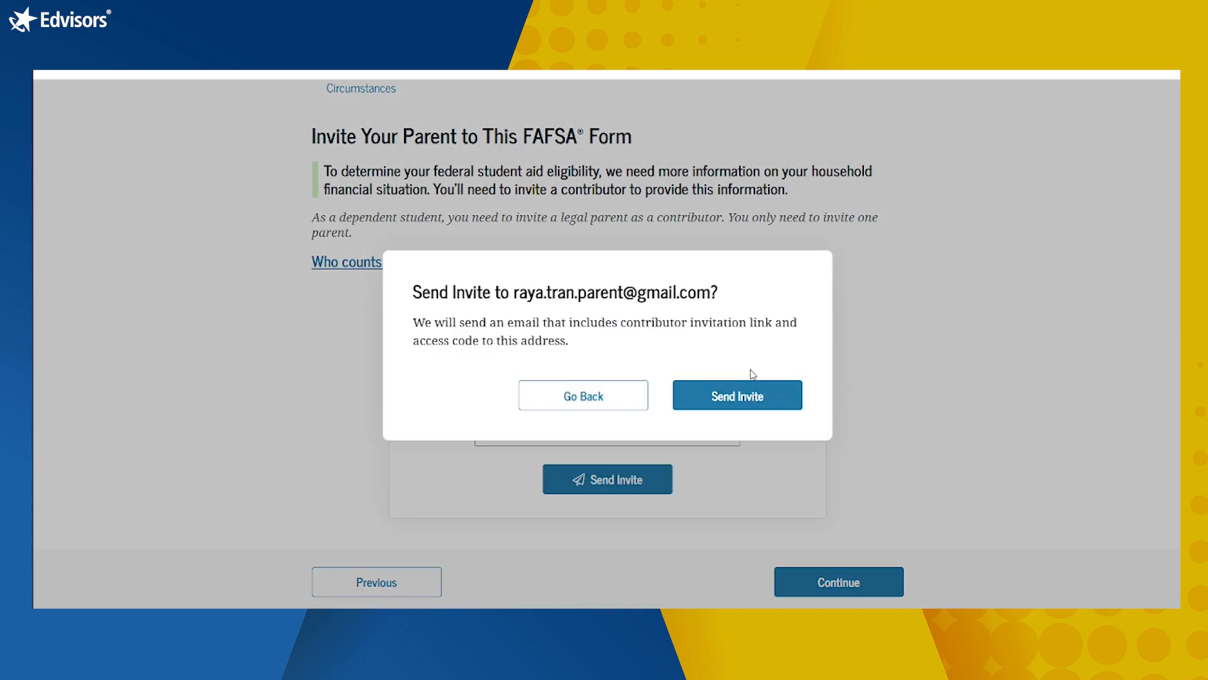
click(741, 392)
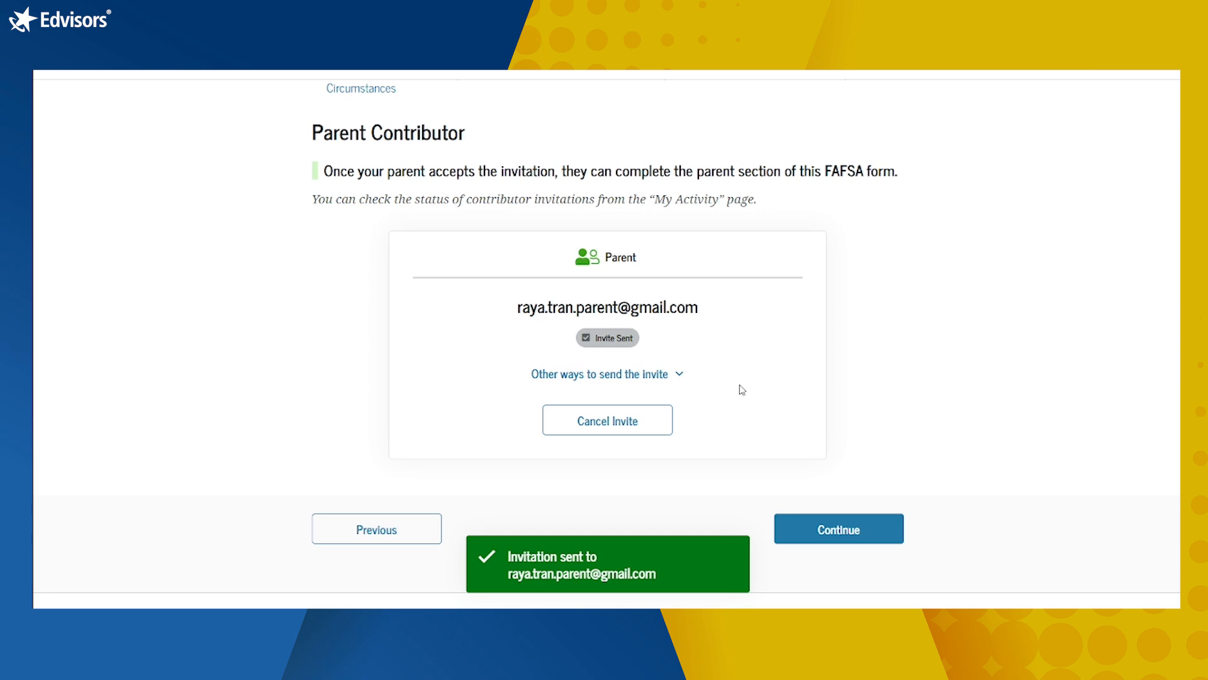
Step: Open Review Your FAFSA Responses and scroll to the Contributor Section shared with one parent
click(839, 534)
scroll(944, 422, down, 3)
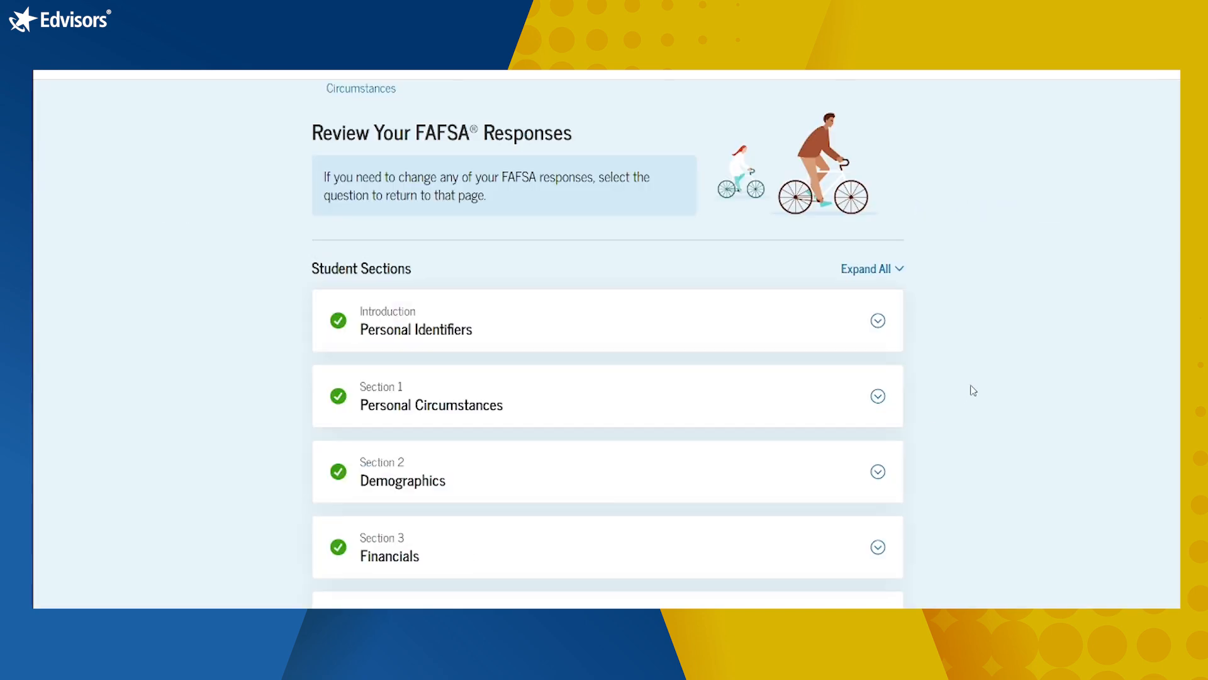
scroll(973, 390, down, 7)
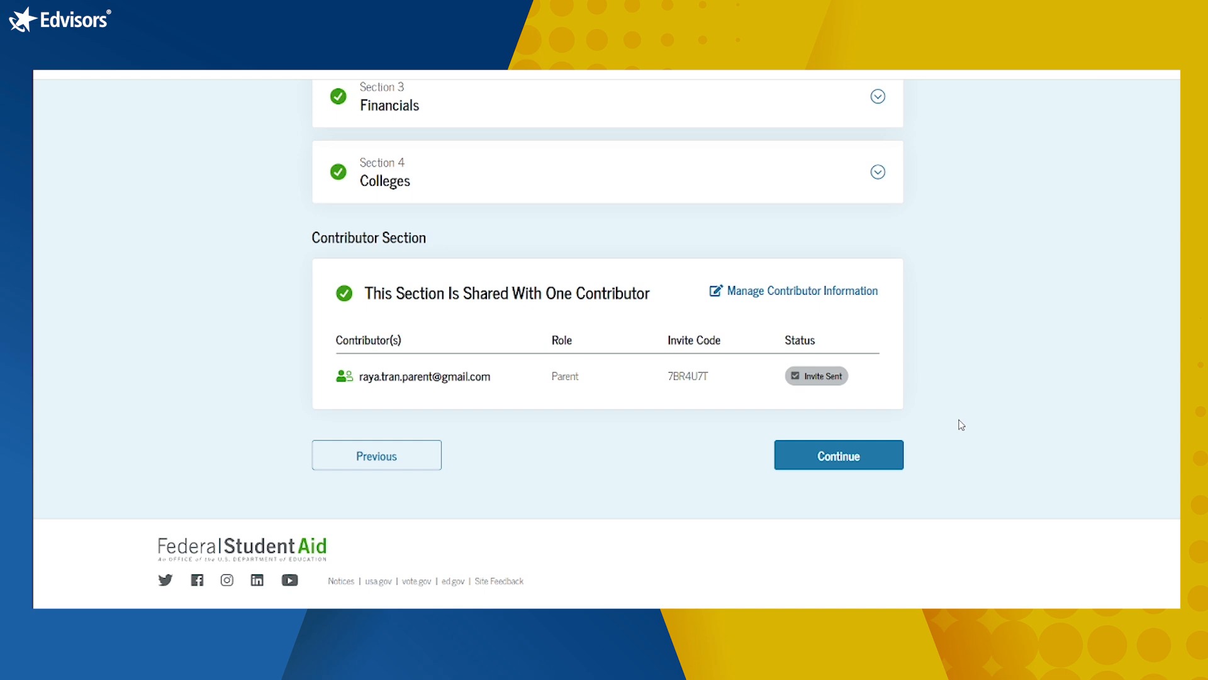
Step: Read the certification terms on Sign and Complete Your Section, tick the agreement, and sign the student section
click(798, 458)
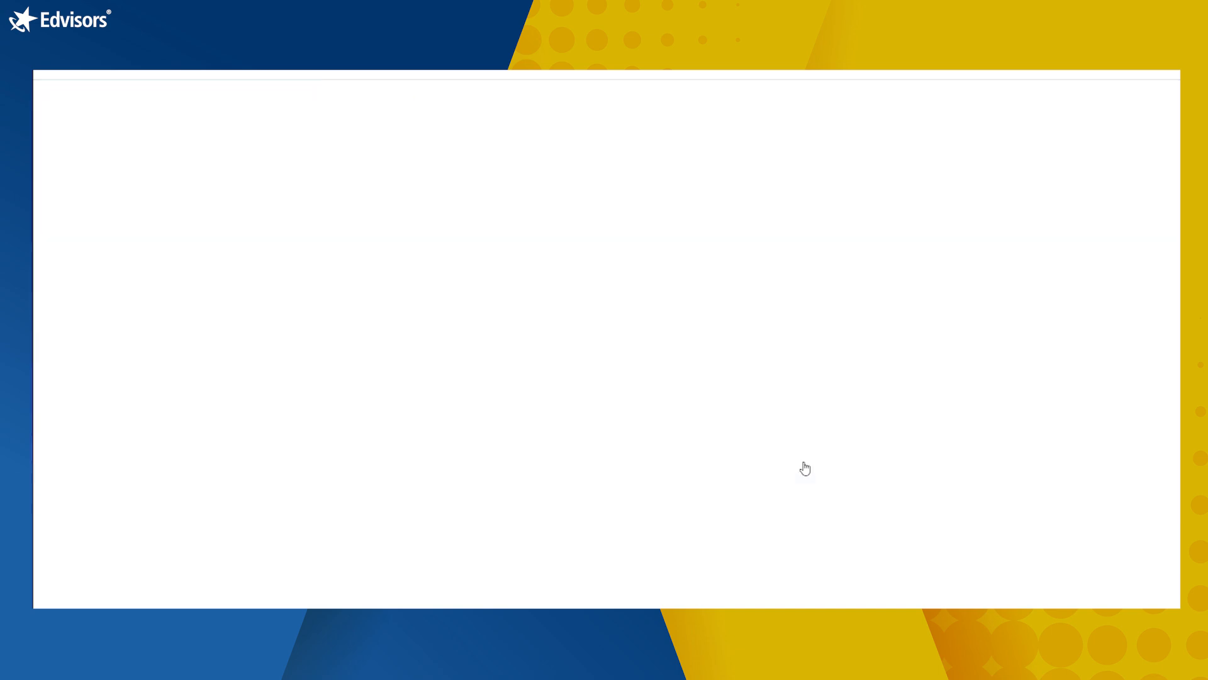
scroll(951, 477, down, 3)
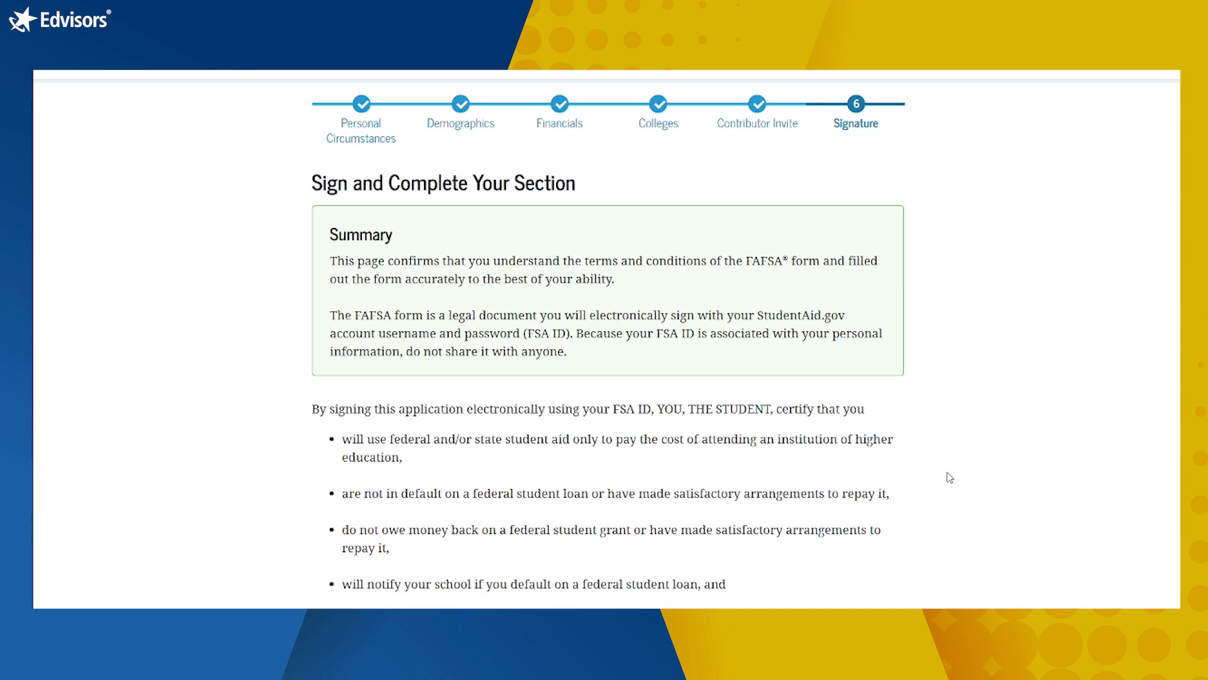
scroll(950, 477, down, 3)
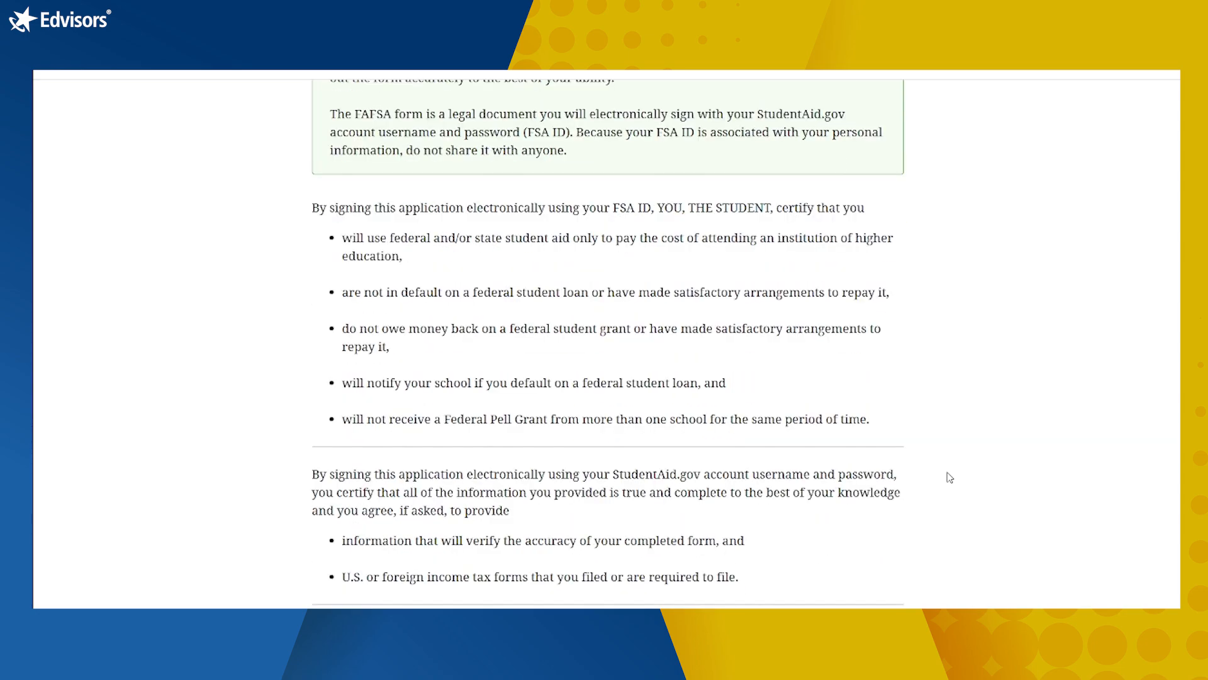
scroll(950, 477, down, 4)
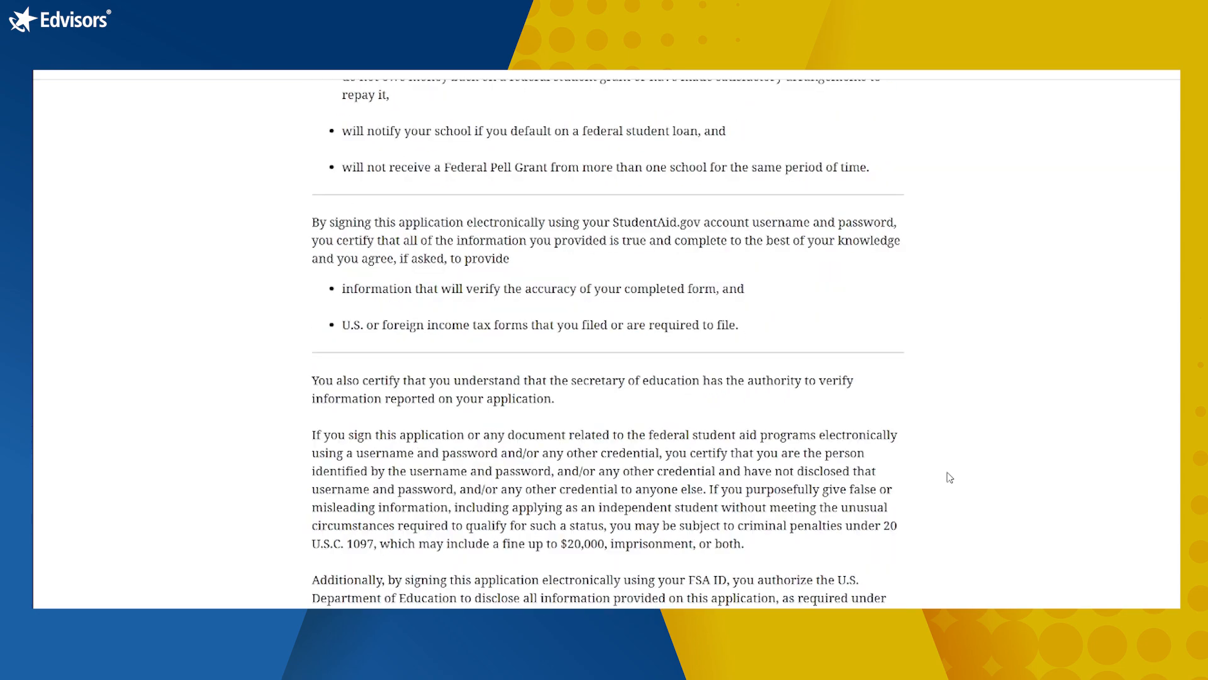
scroll(950, 477, down, 2)
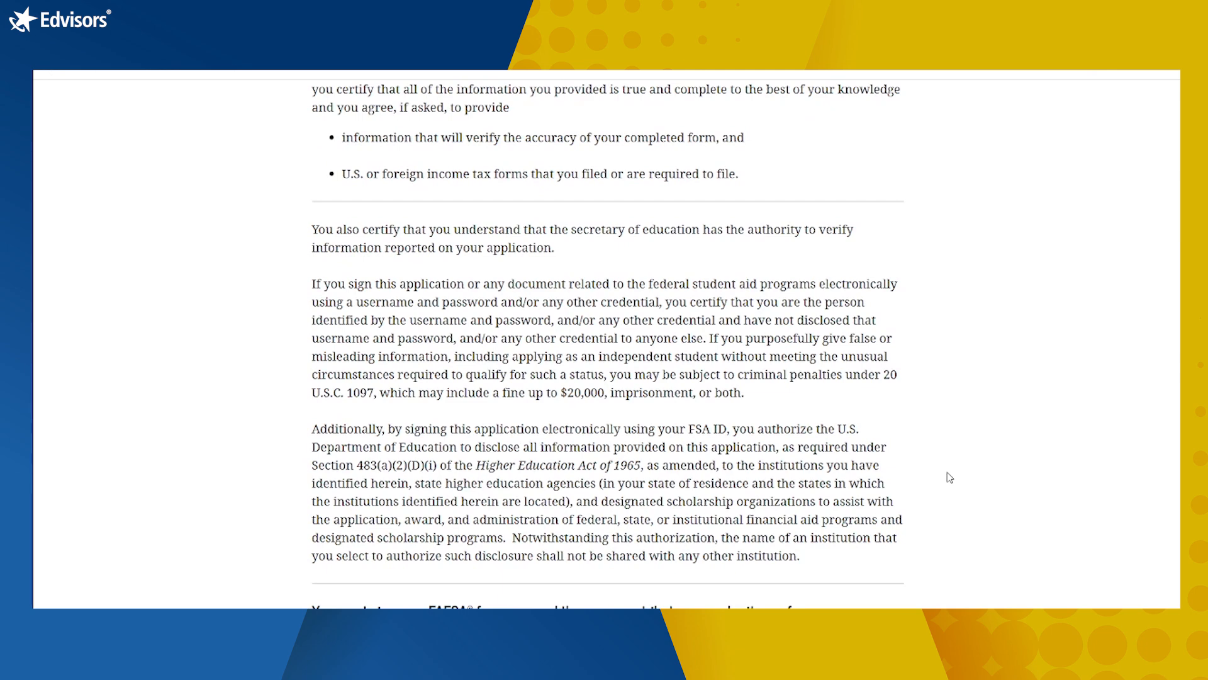
scroll(950, 477, down, 1)
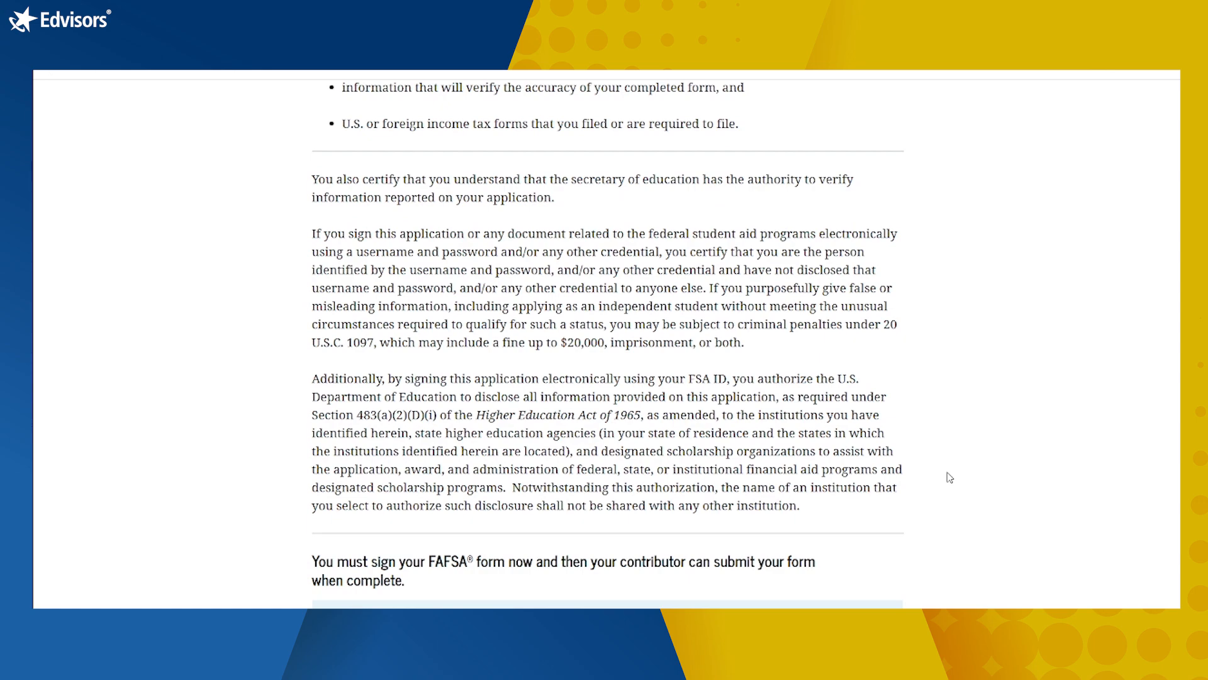
scroll(950, 477, down, 3)
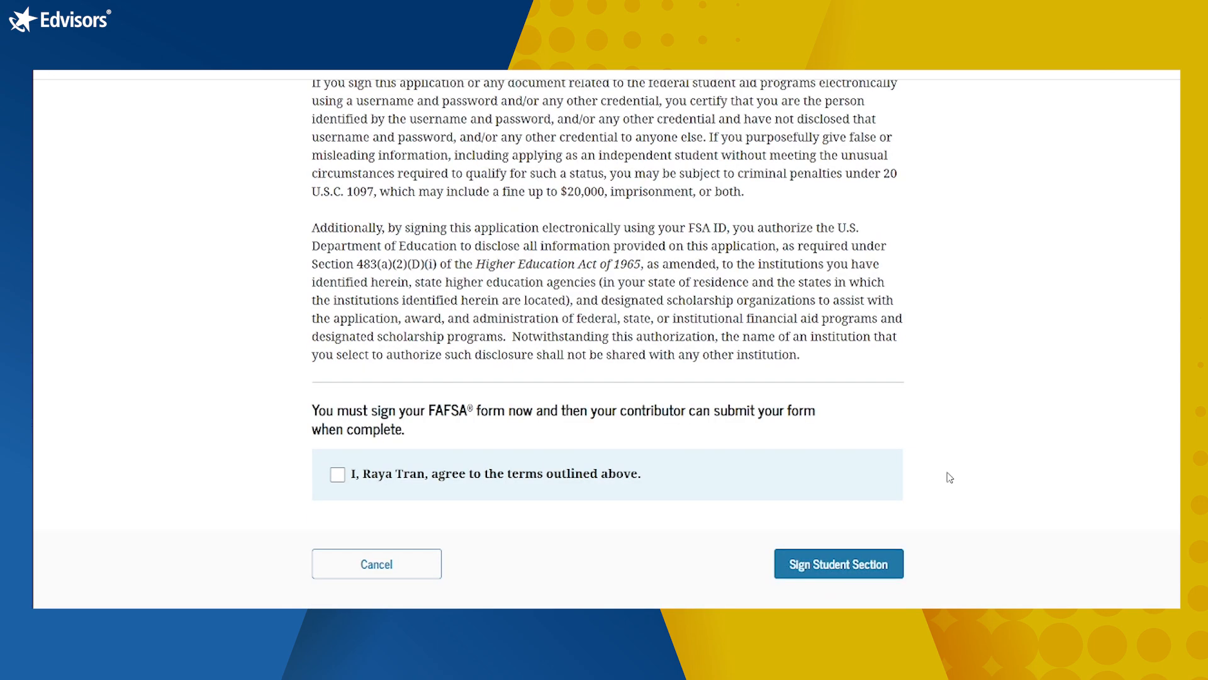
scroll(950, 477, up, 2)
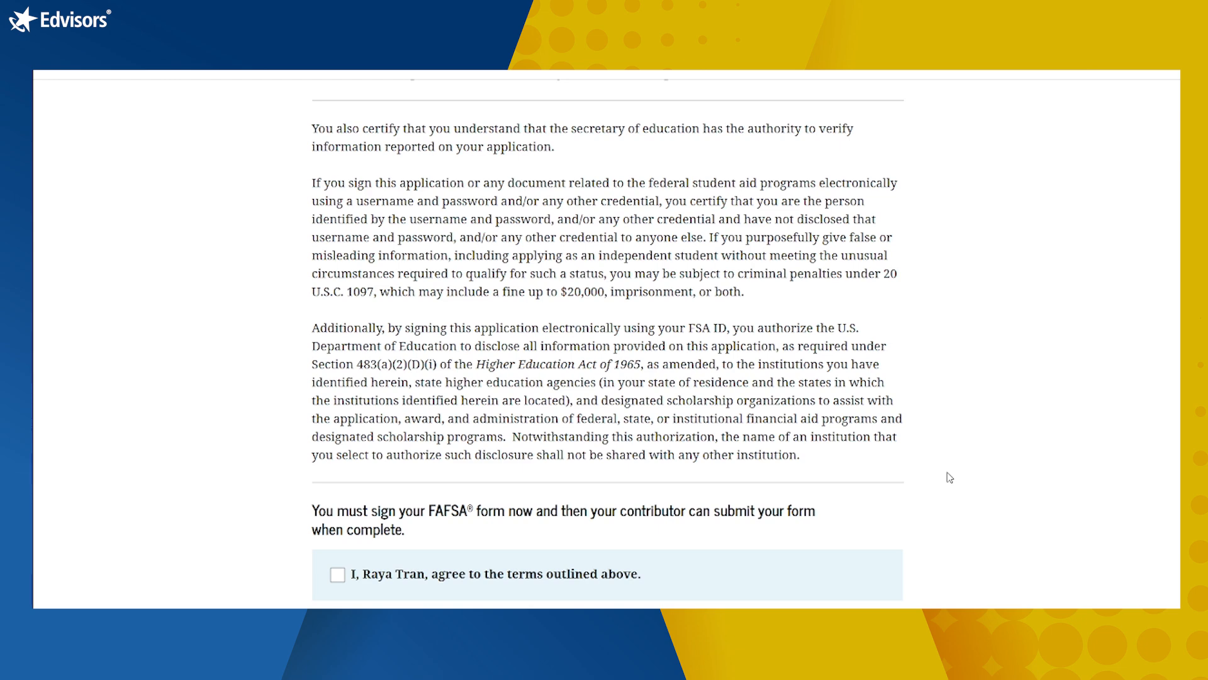
scroll(950, 478, down, 3)
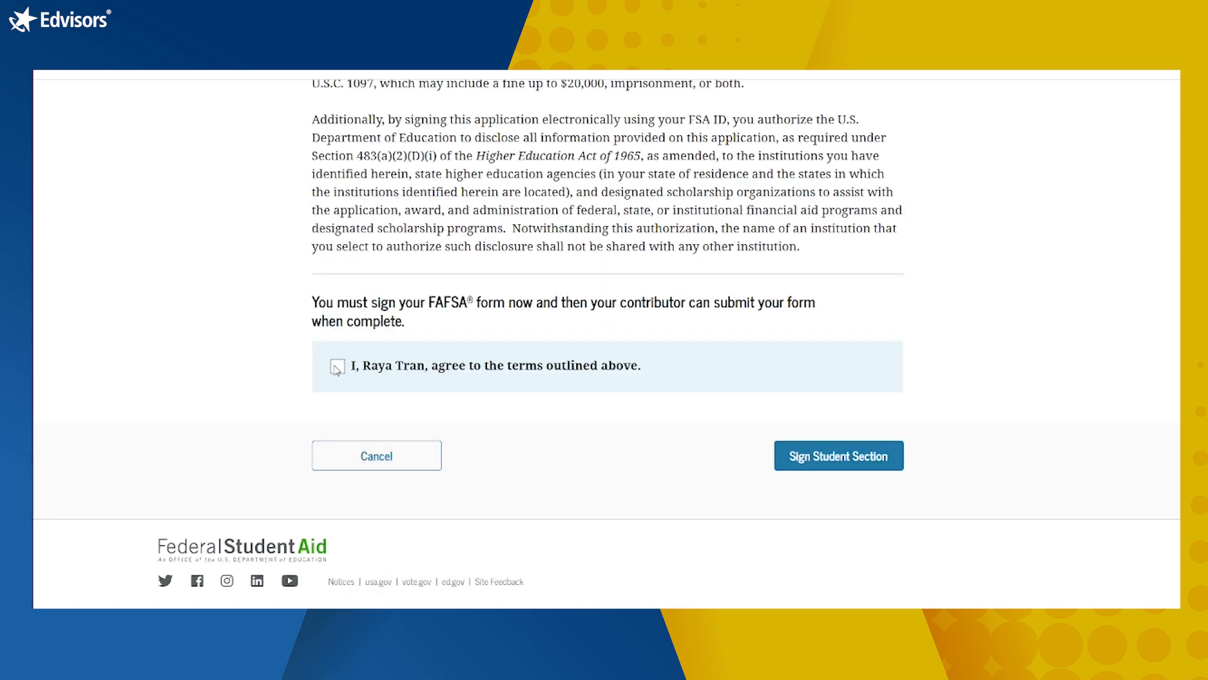
click(336, 367)
click(822, 458)
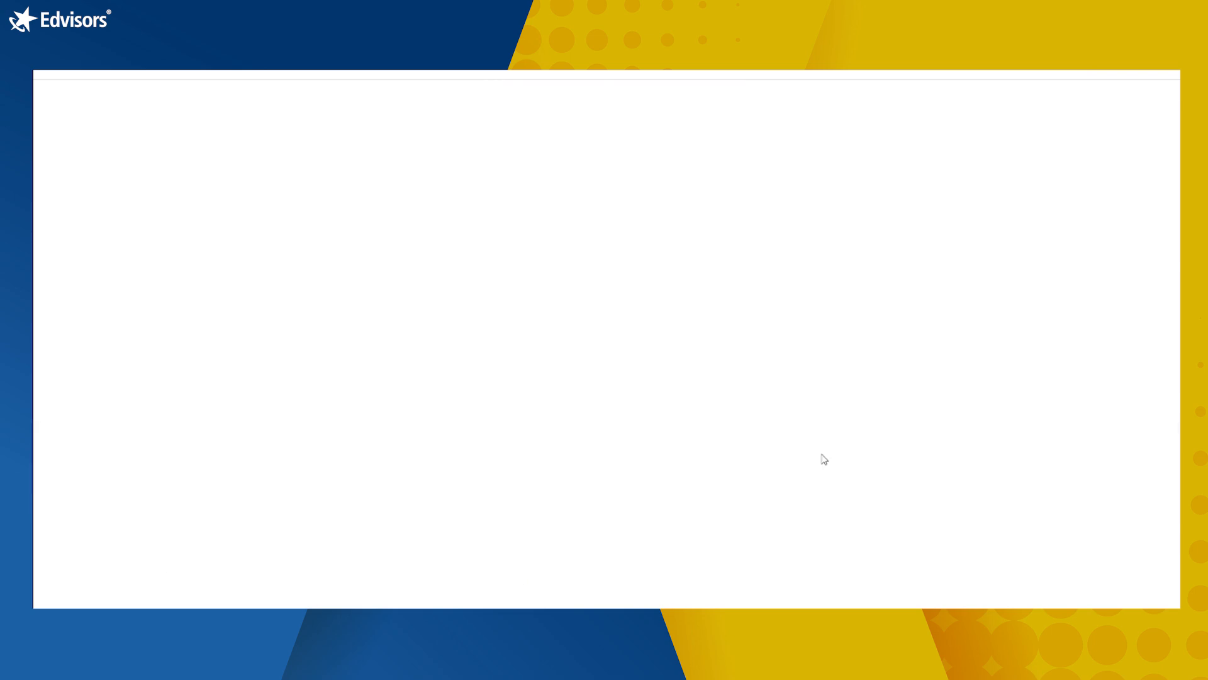
Step: Scroll through the Pending Submission page to check the parent contributor's Invite Sent status
scroll(966, 345, down, 1)
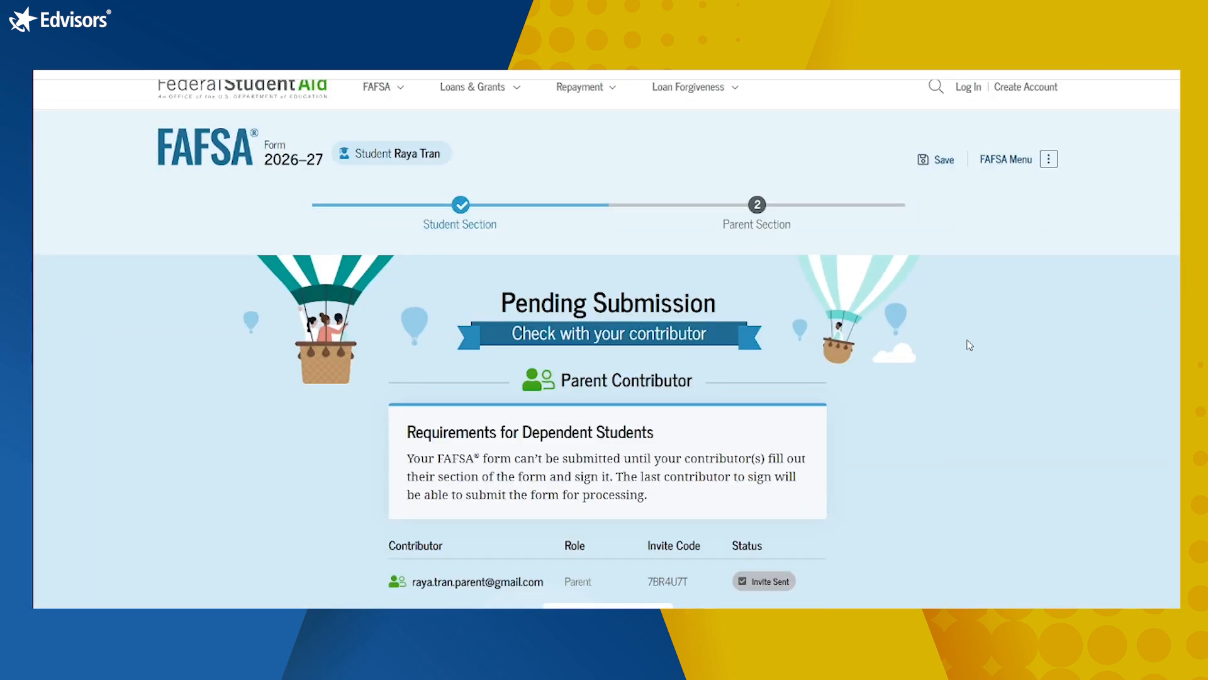
scroll(966, 345, down, 2)
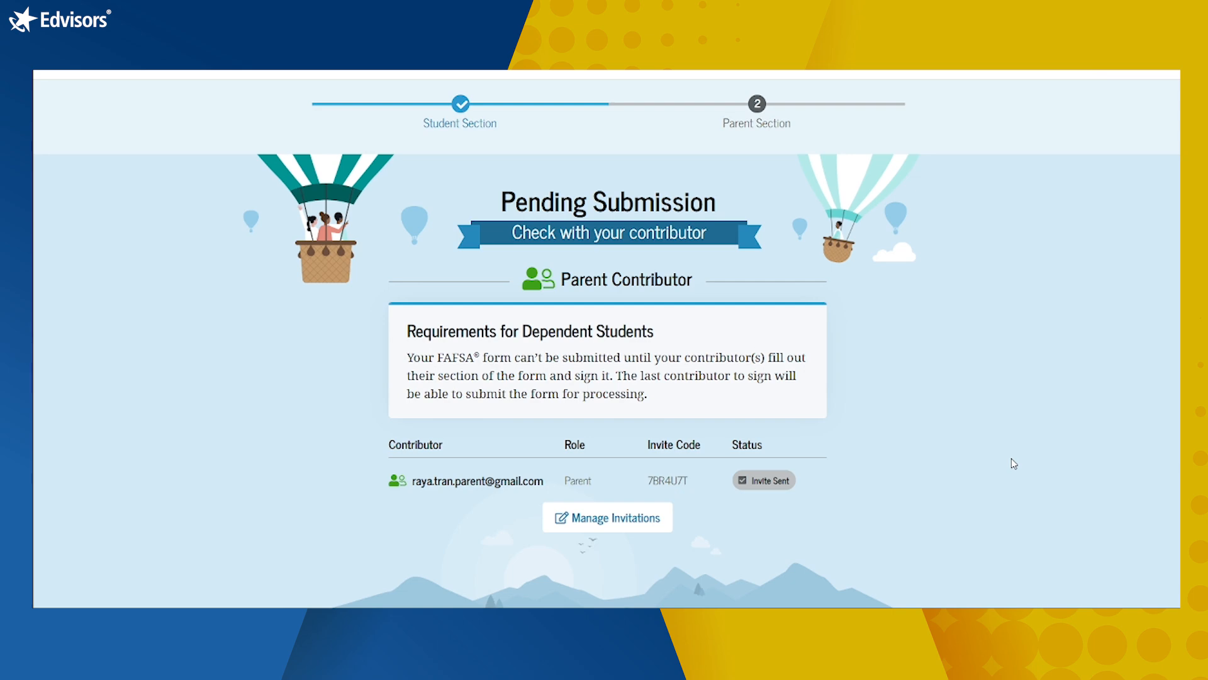
scroll(927, 240, up, 1)
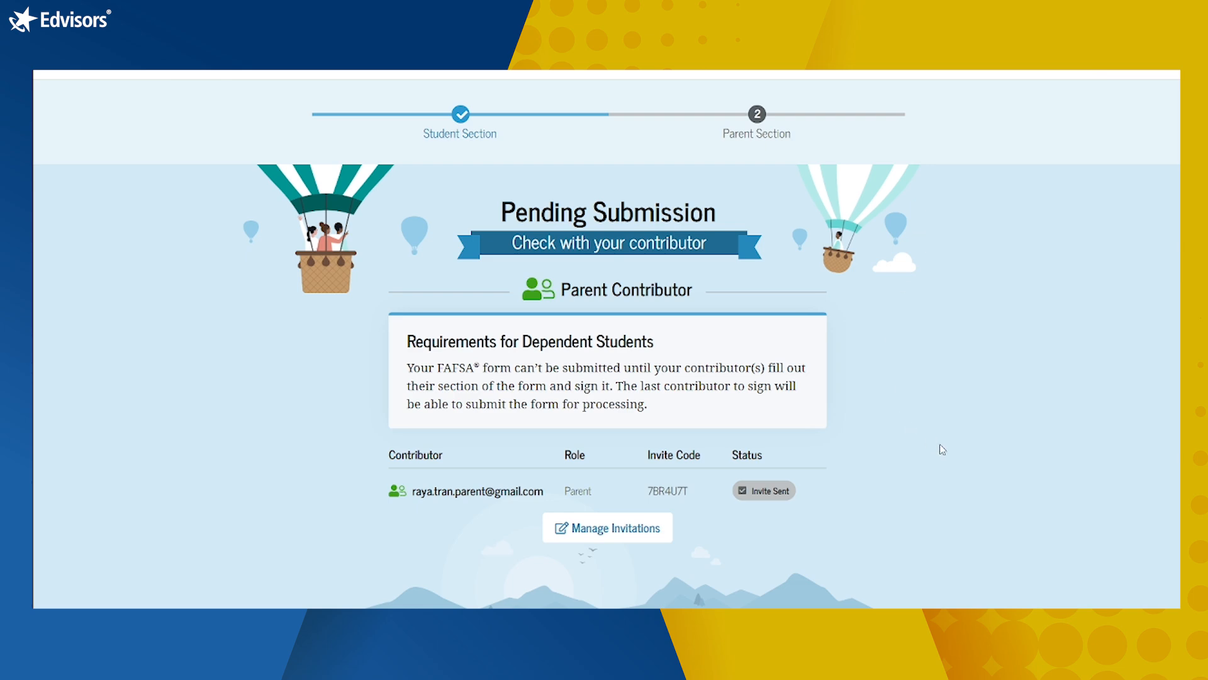
scroll(943, 450, down, 3)
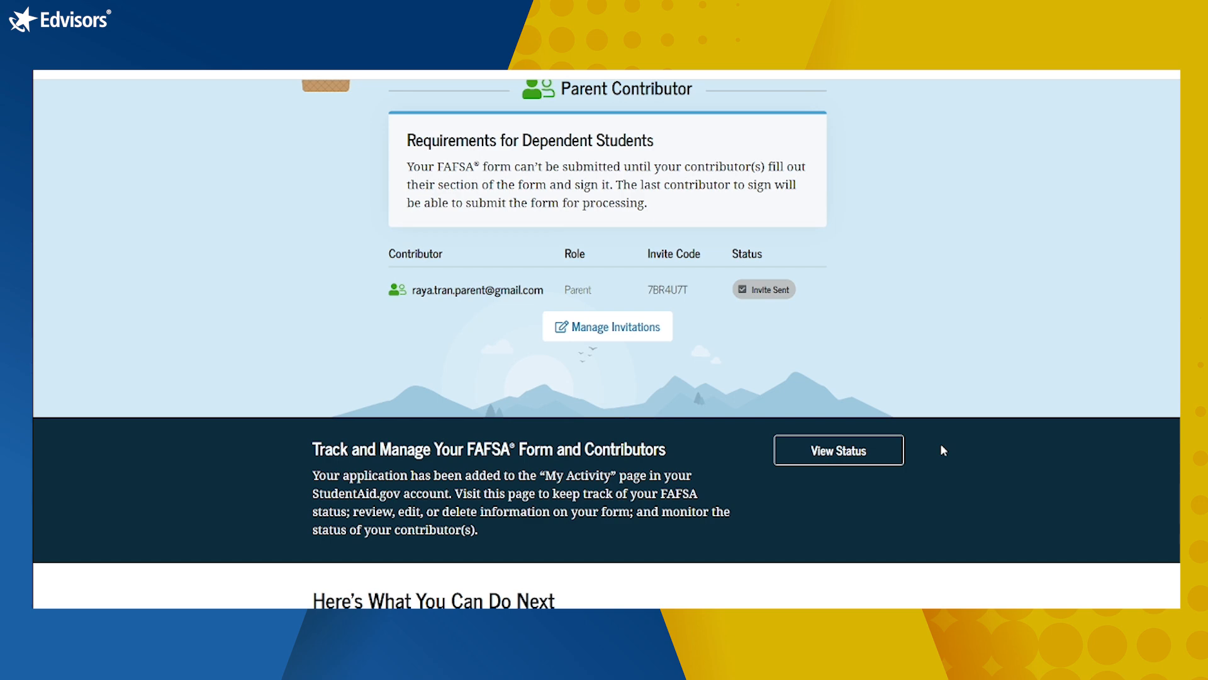
scroll(943, 450, up, 4)
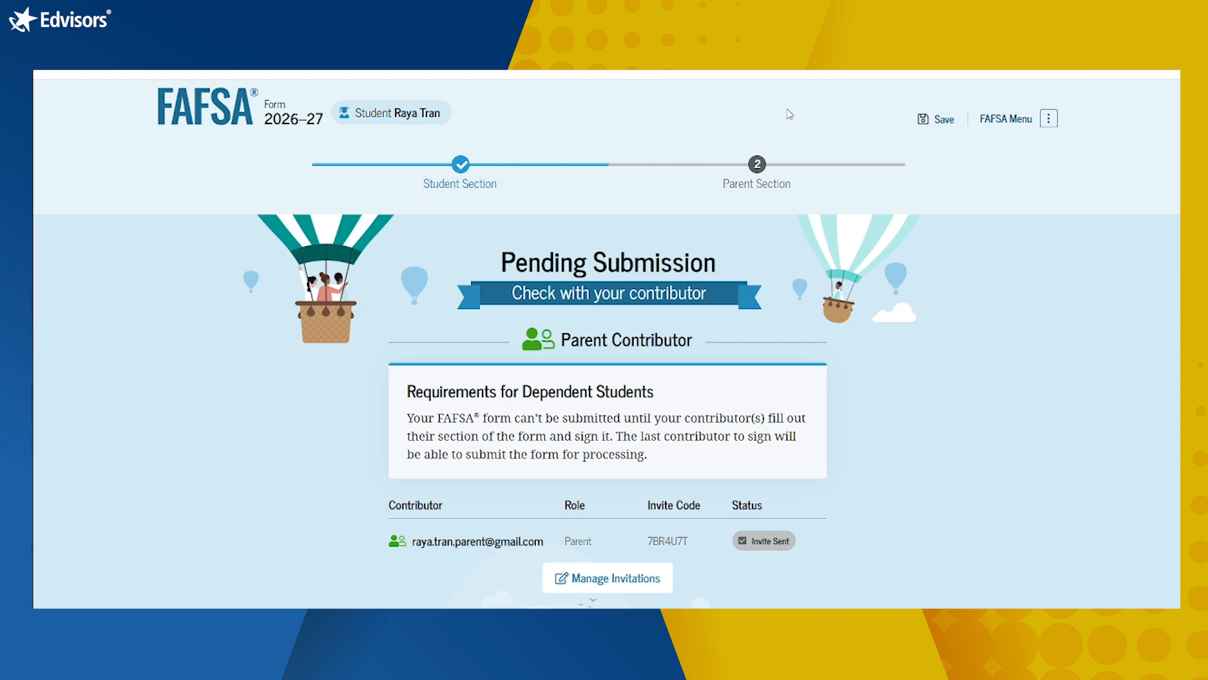
scroll(721, 272, down, 3)
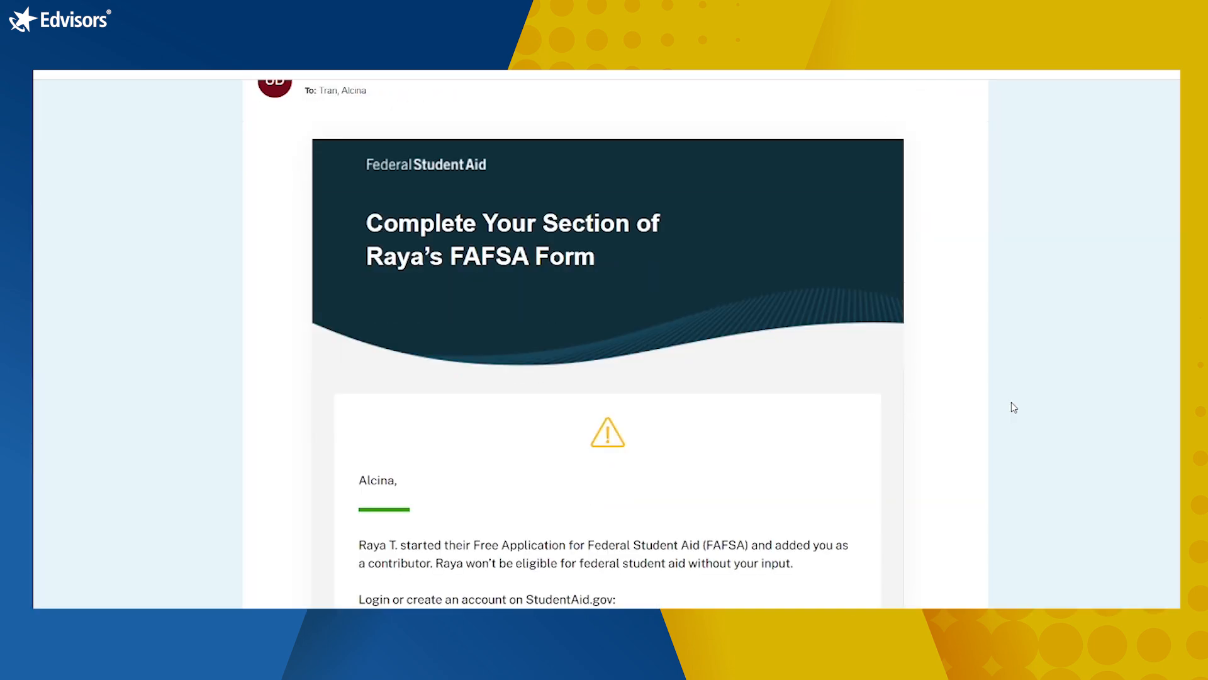
Step: Scroll the FAFSA contributor invitation e-mail and accept it to reach the StudentAid.gov log-in page
scroll(1014, 407, down, 2)
scroll(1014, 407, up, 4)
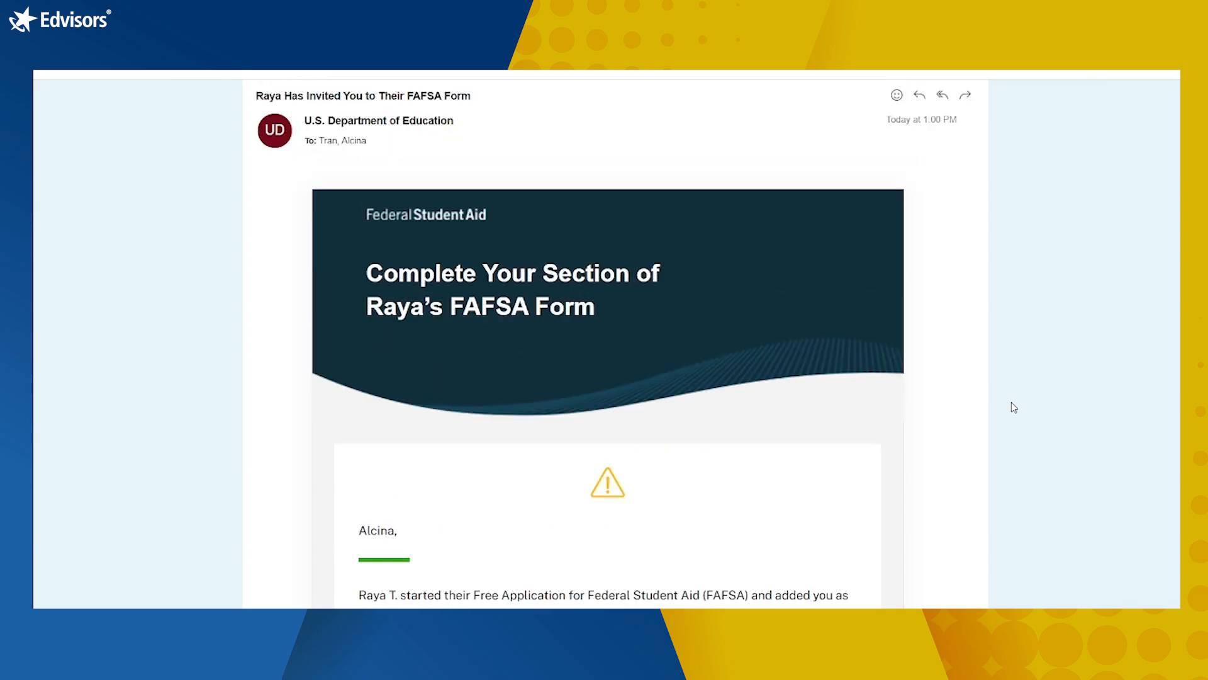
scroll(1014, 407, down, 1)
scroll(1013, 407, down, 5)
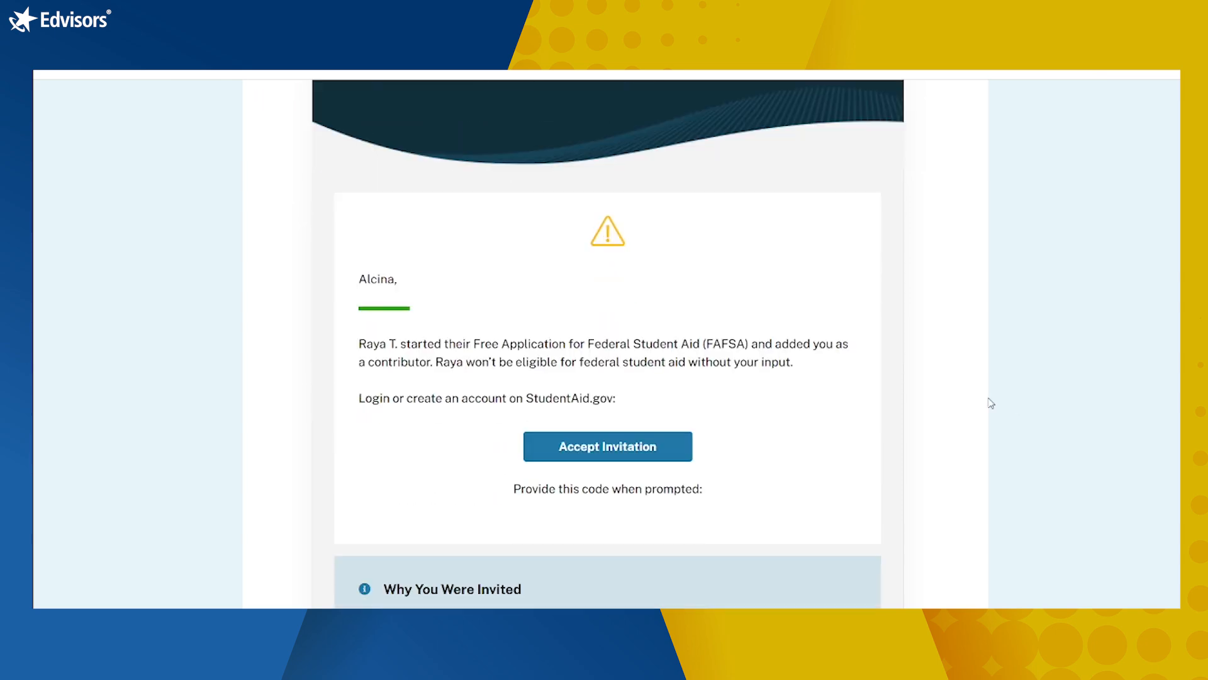
scroll(740, 450, down, 4)
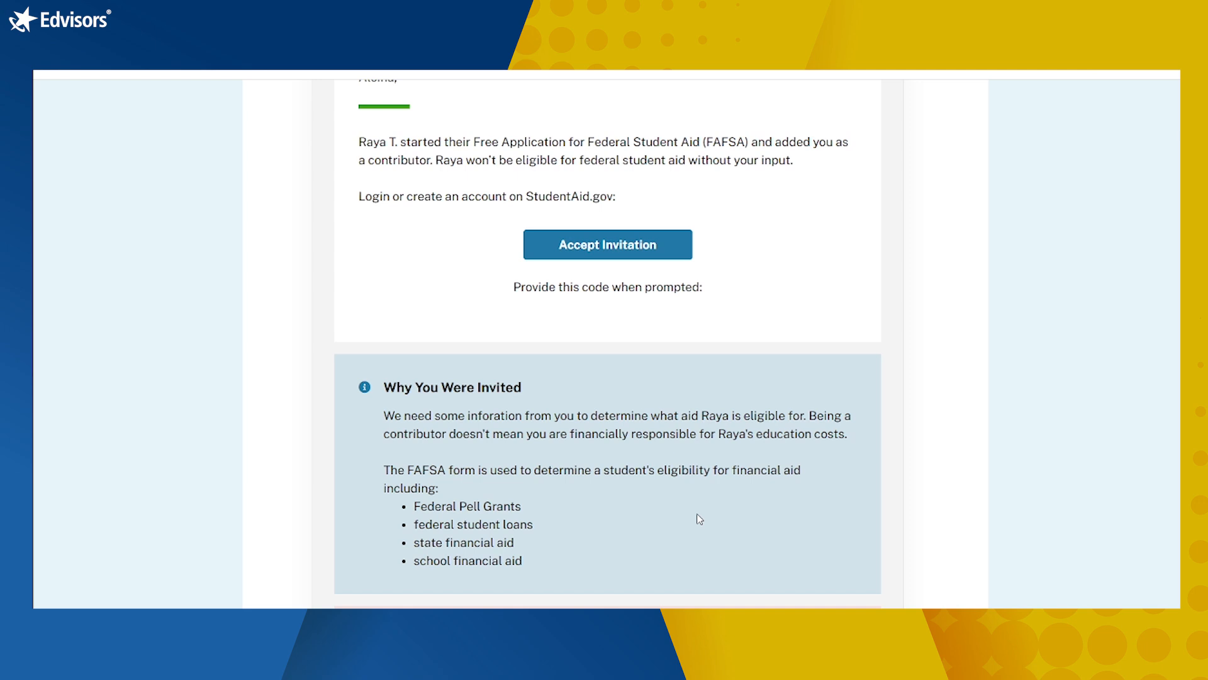
scroll(699, 519, up, 2)
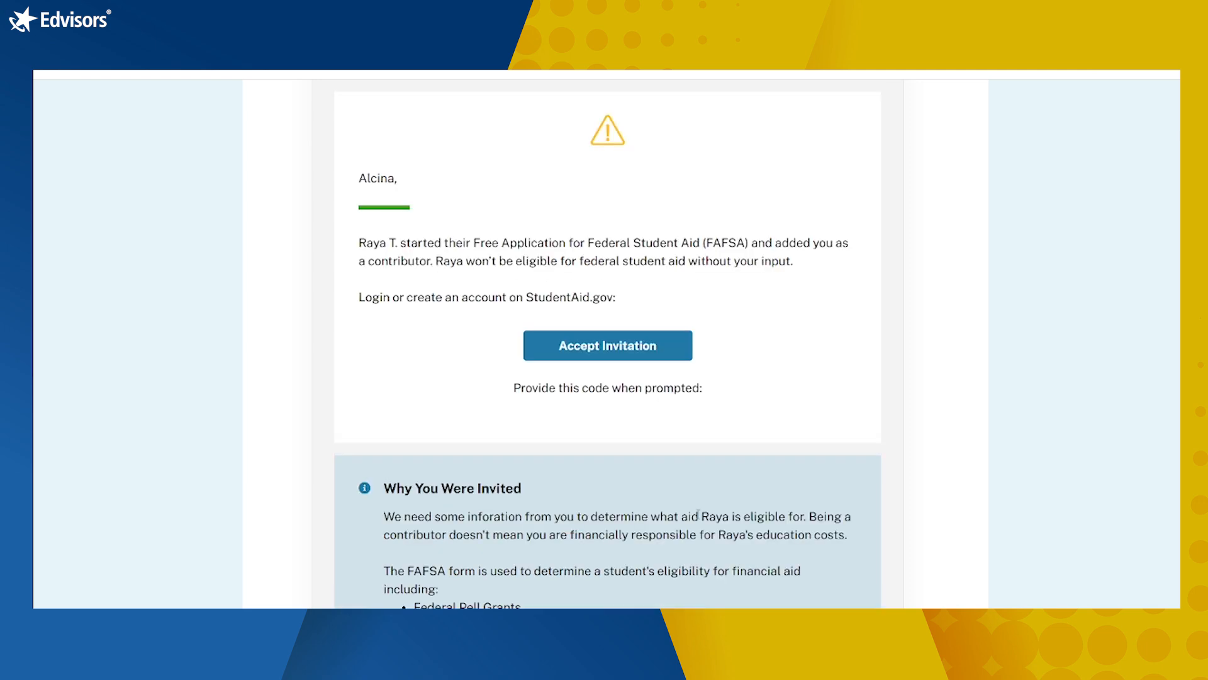
click(652, 344)
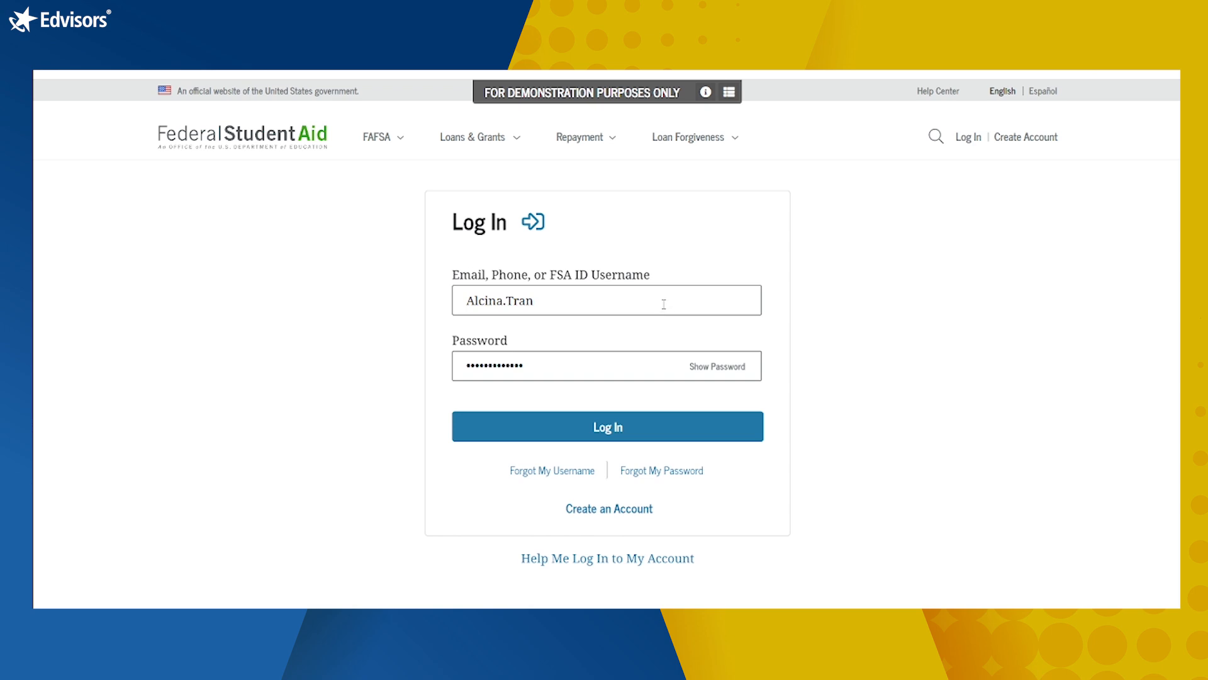
Step: Log in as the parent, submit the invitation code, and accept sharing information to join the form
click(625, 430)
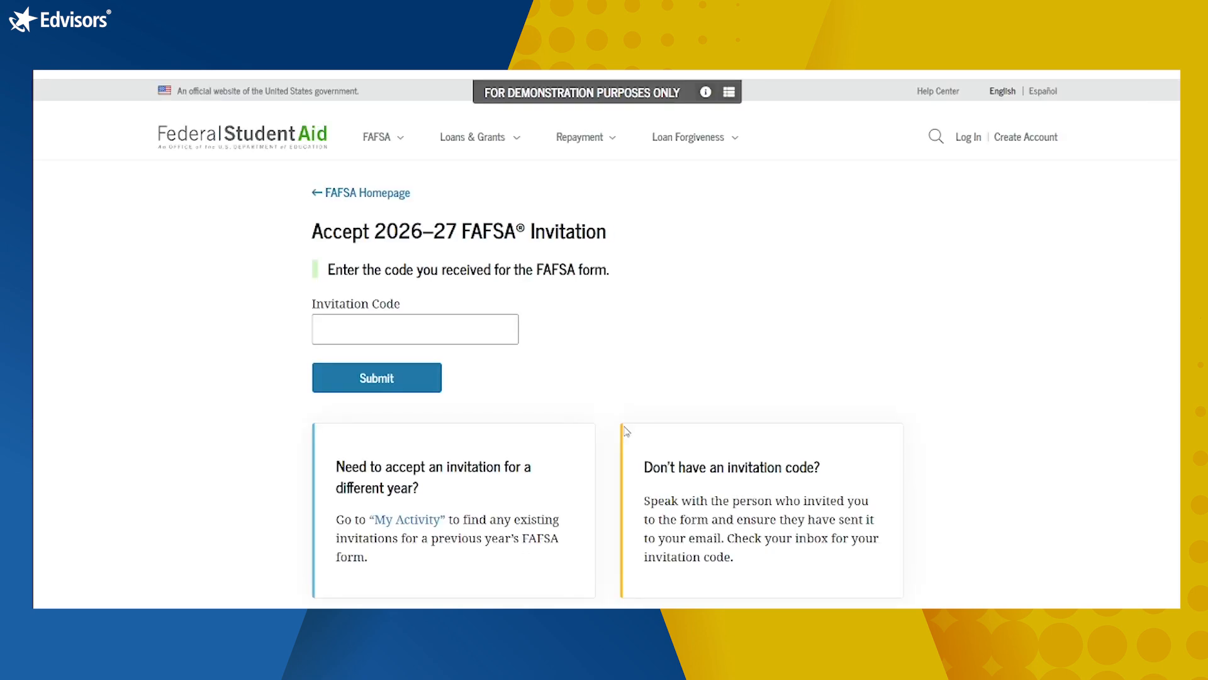
click(451, 328)
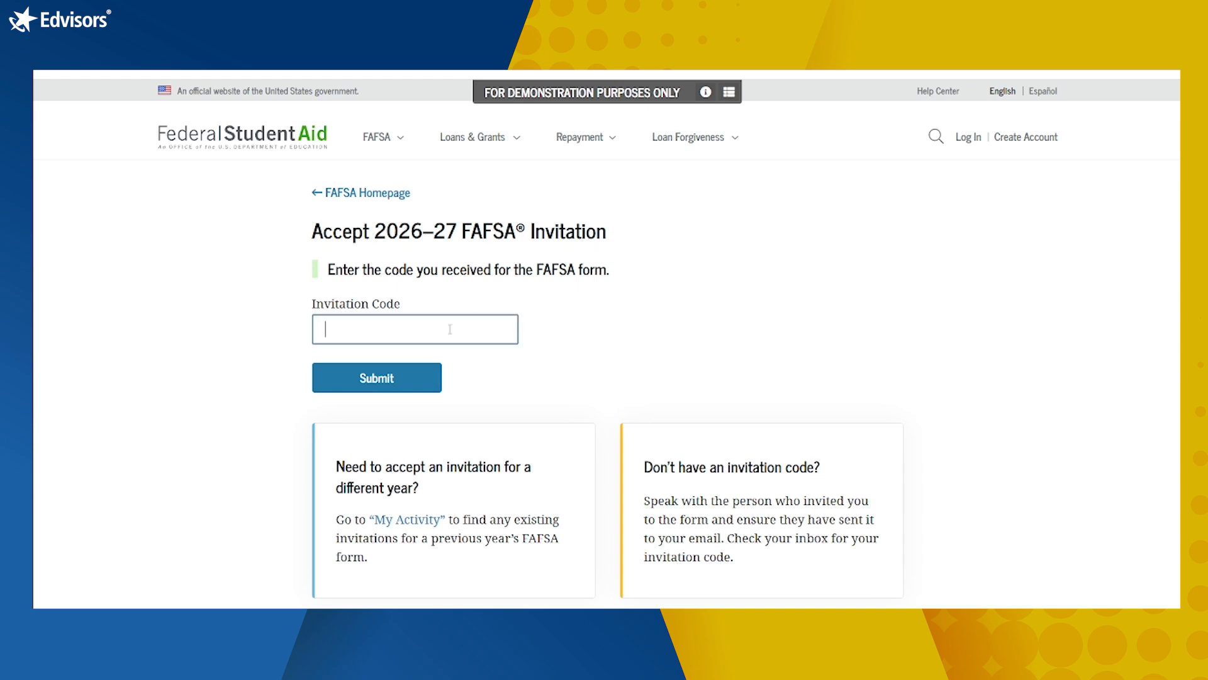
text(7br4u7t)
click(393, 376)
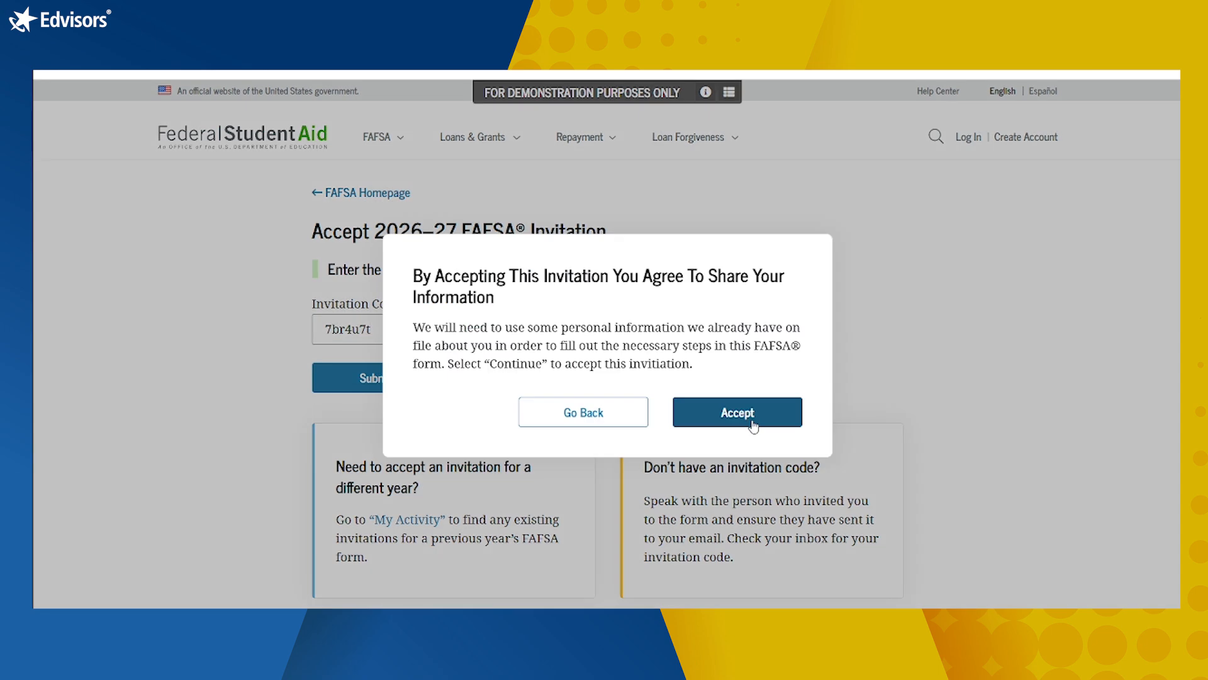
click(736, 412)
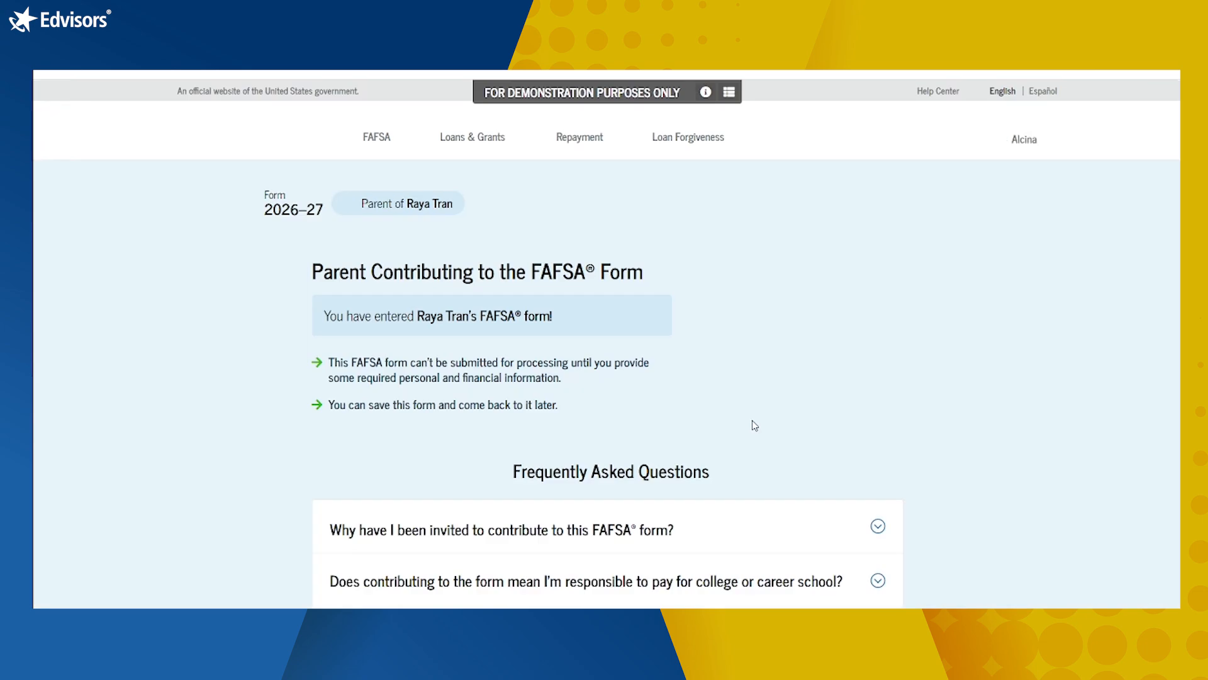
Step: Scroll through the Parent Contributing page FAQ and continue to the Understanding the FAFSA Form introduction
scroll(753, 426, down, 3)
scroll(754, 426, up, 3)
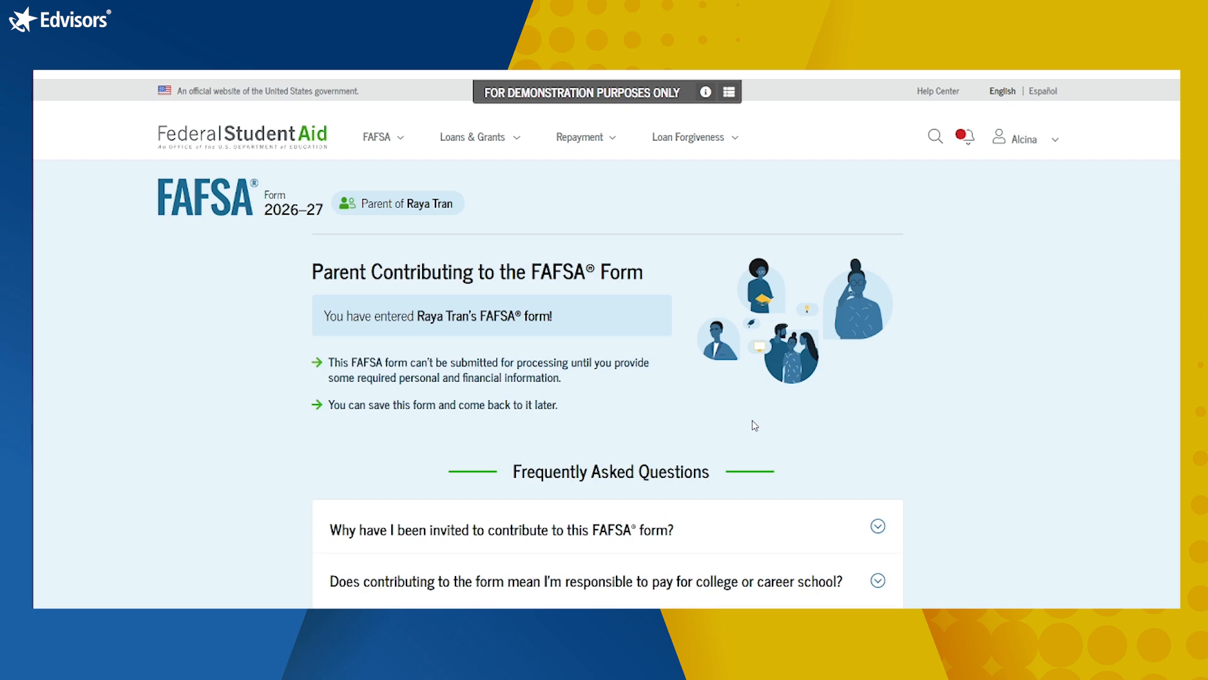
scroll(754, 426, down, 2)
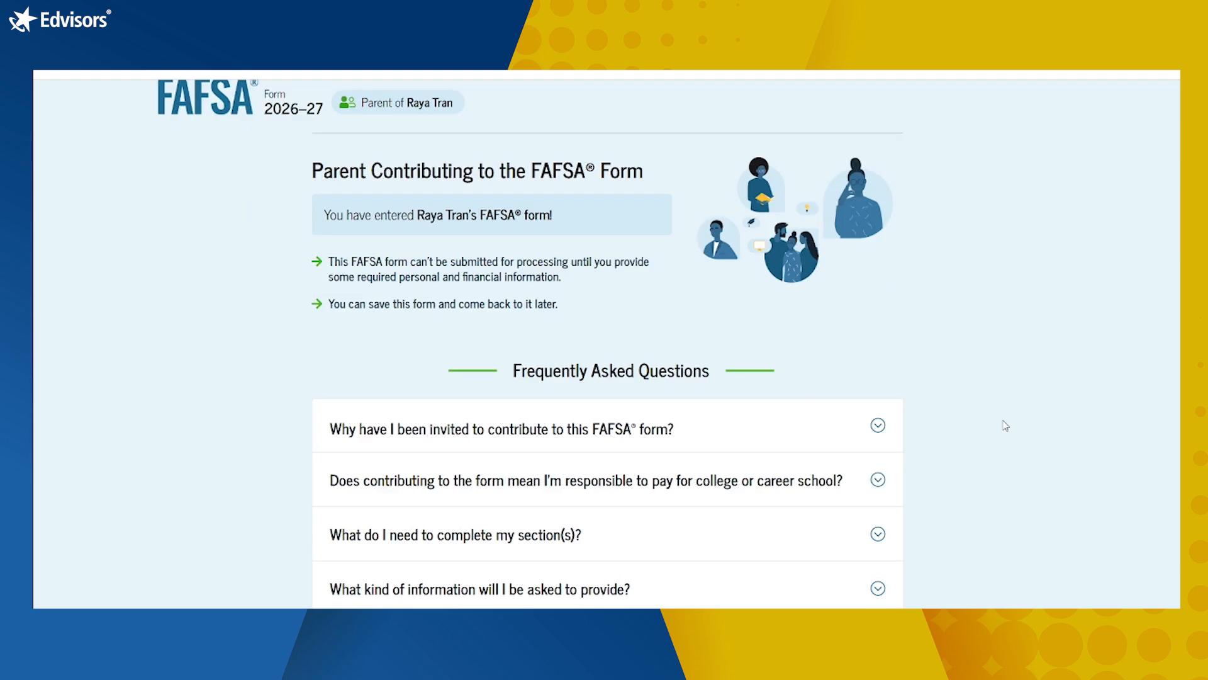
scroll(1002, 433, down, 3)
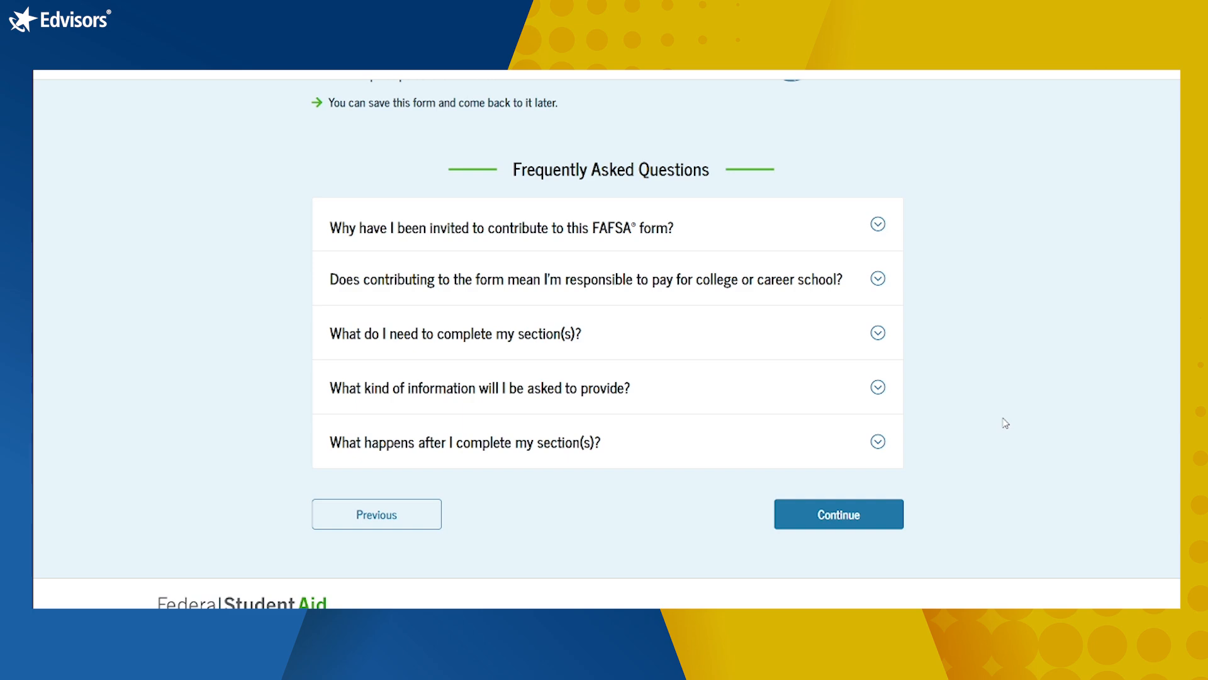
scroll(972, 499, down, 3)
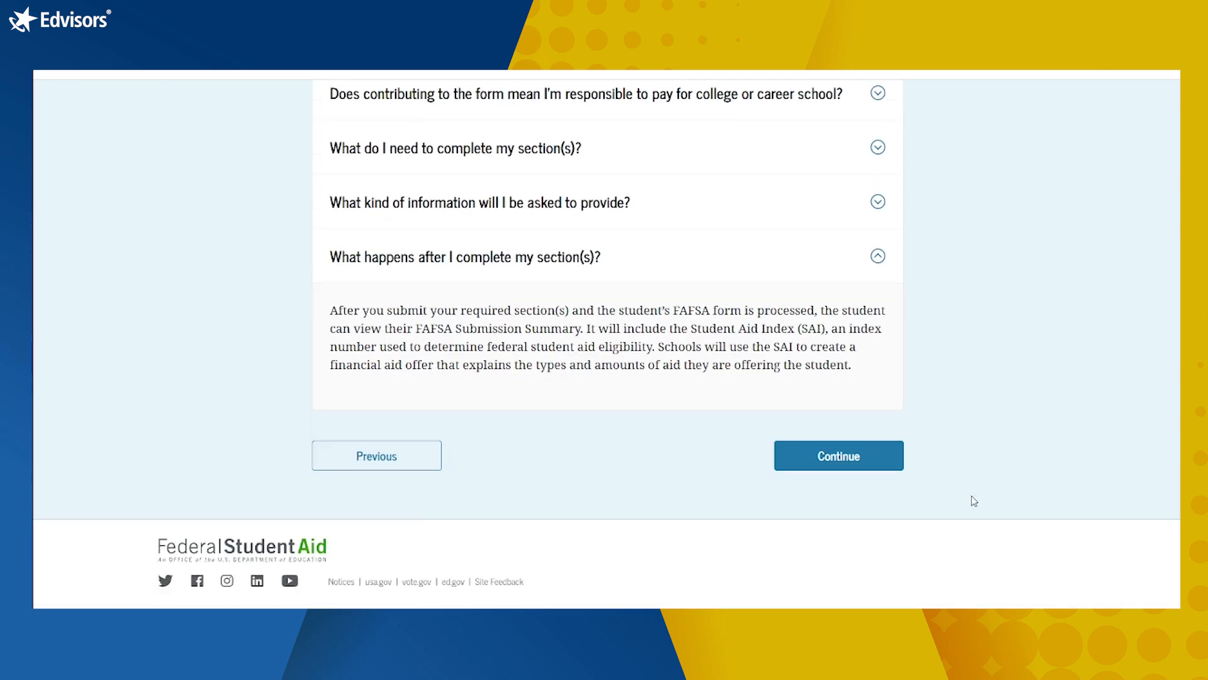
click(840, 454)
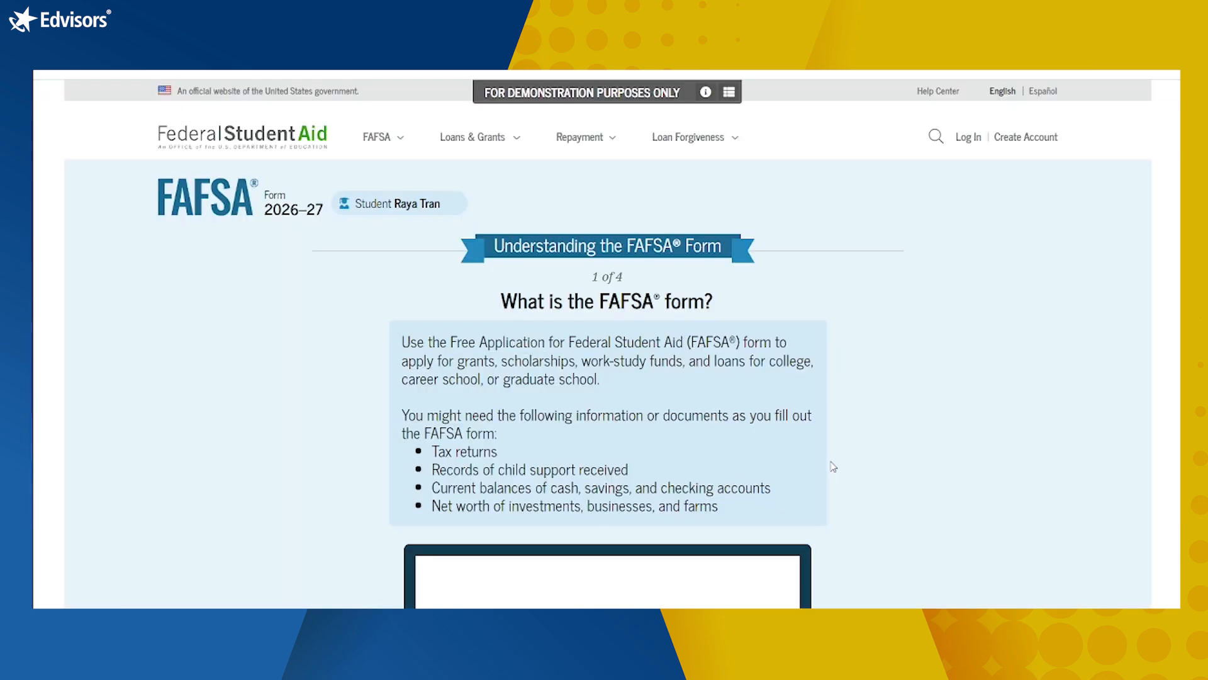
Step: Advance through introduction pages 1–3 of Understanding the FAFSA Form to 'What To Expect'
scroll(974, 447, down, 5)
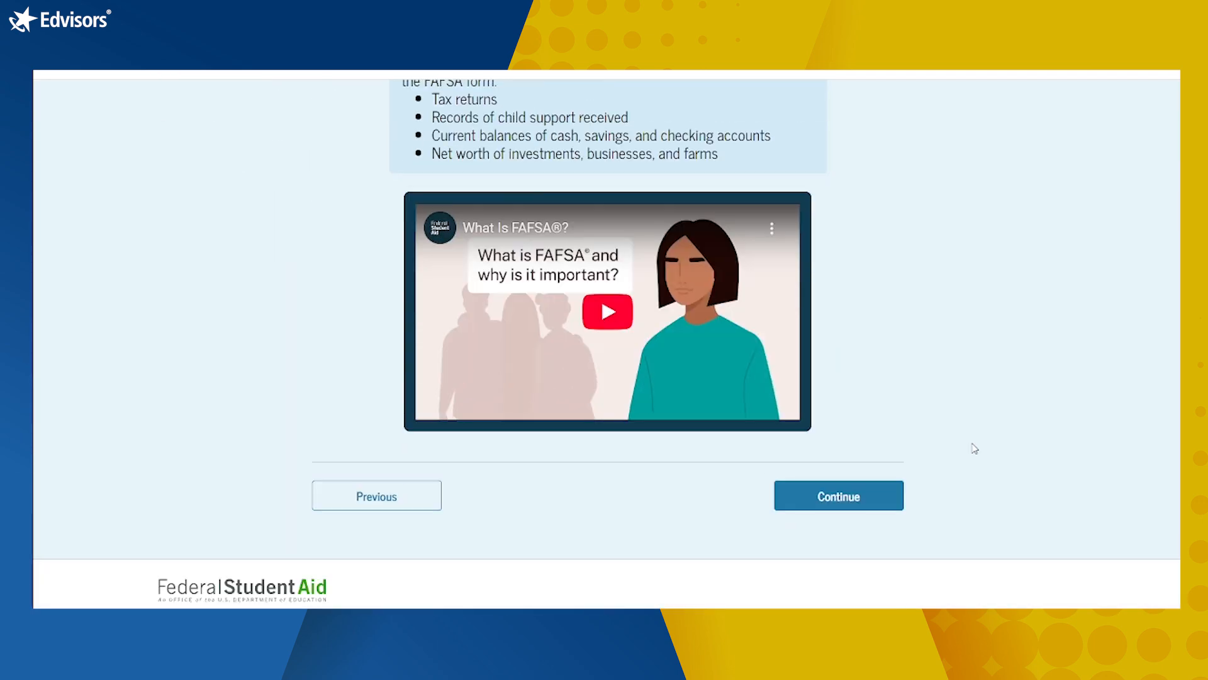
click(834, 502)
click(862, 496)
scroll(864, 503, down, 5)
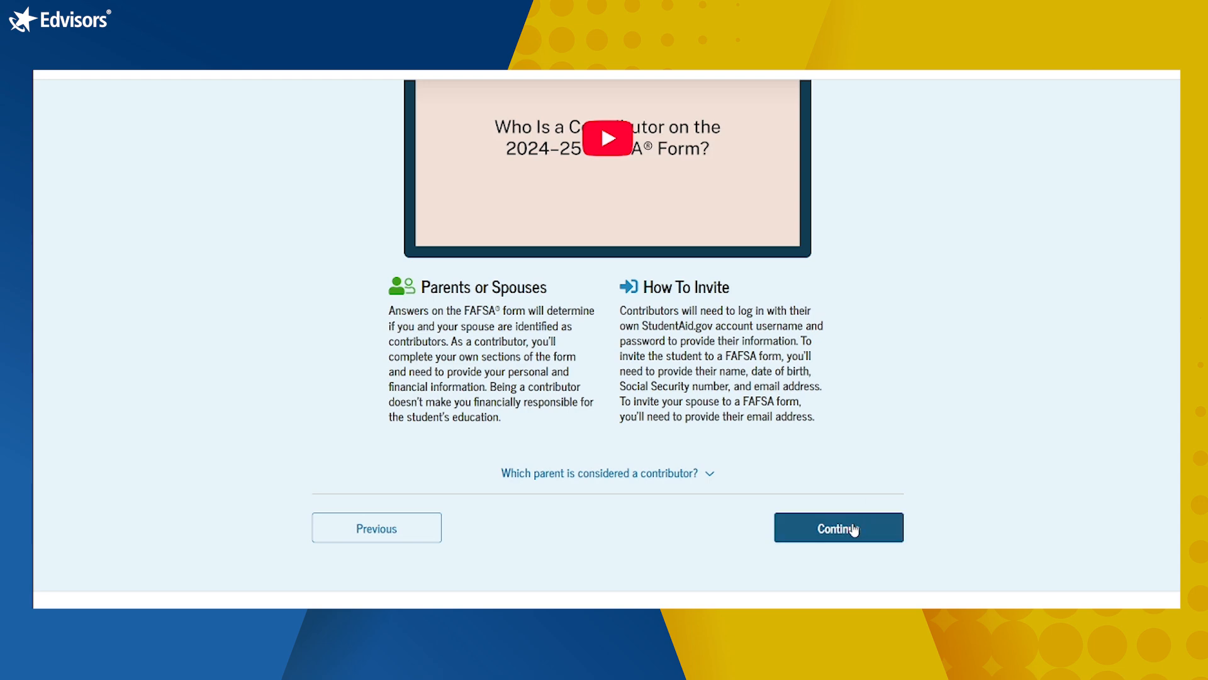
click(854, 530)
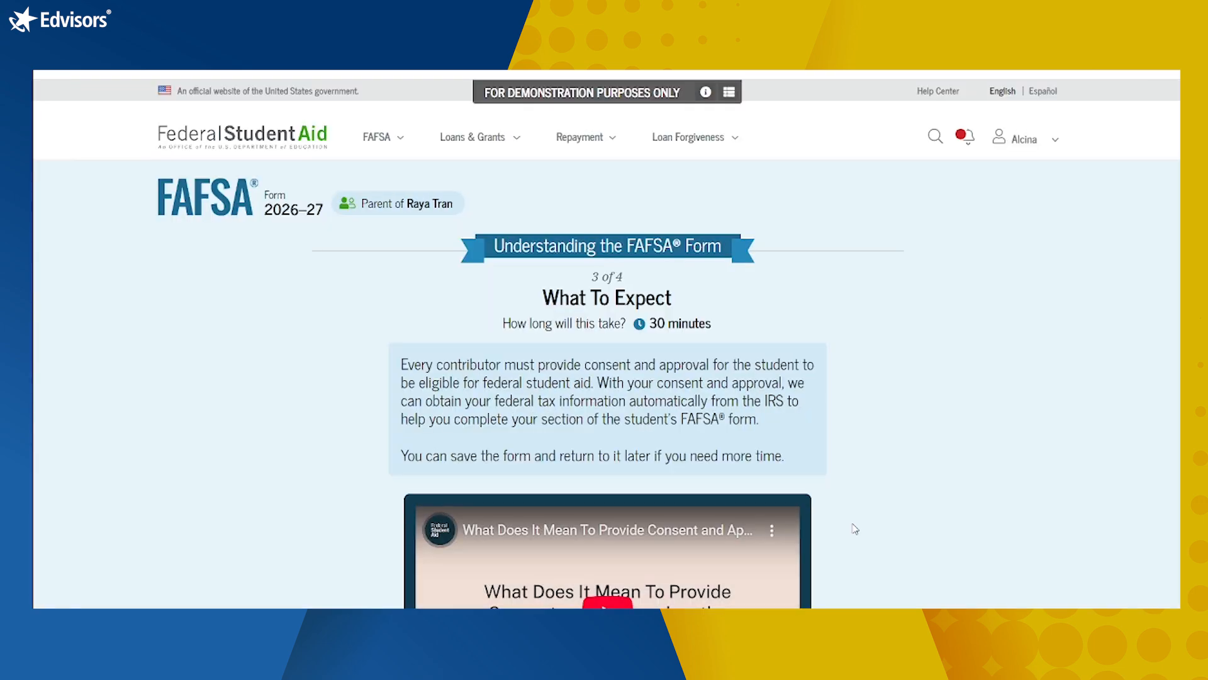
scroll(856, 529, down, 3)
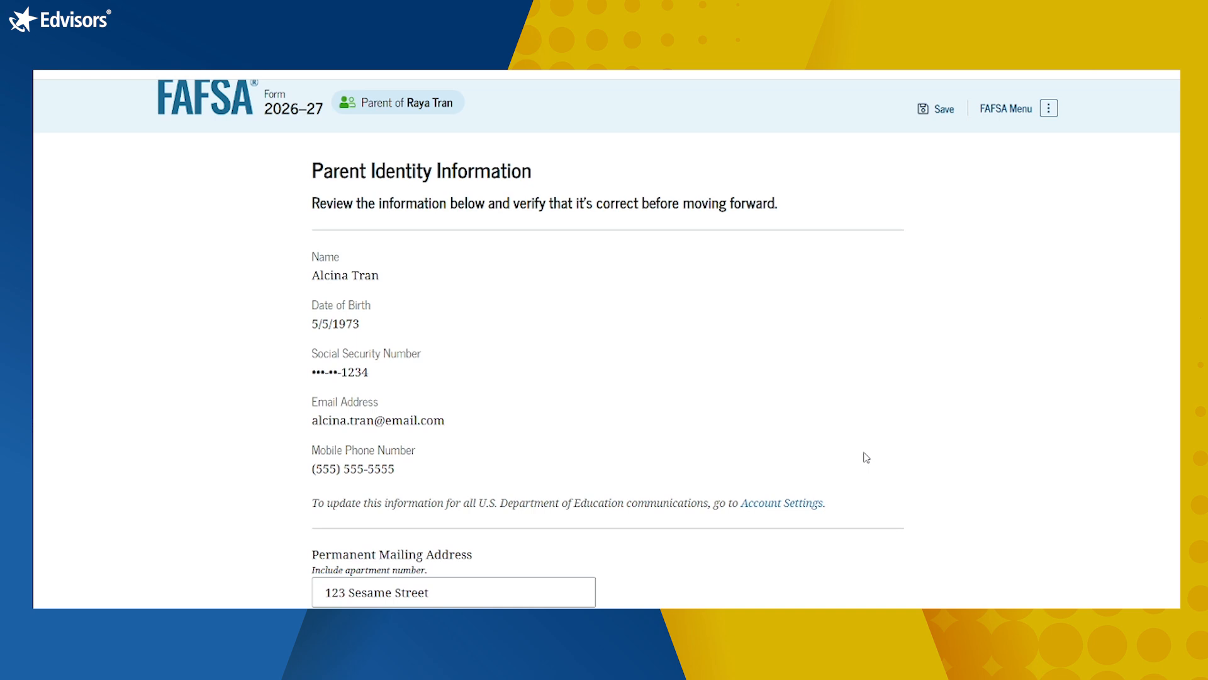
Step: Review the parent's identity fields and mailing address, city, state, zip and country, then confirm
scroll(867, 457, down, 2)
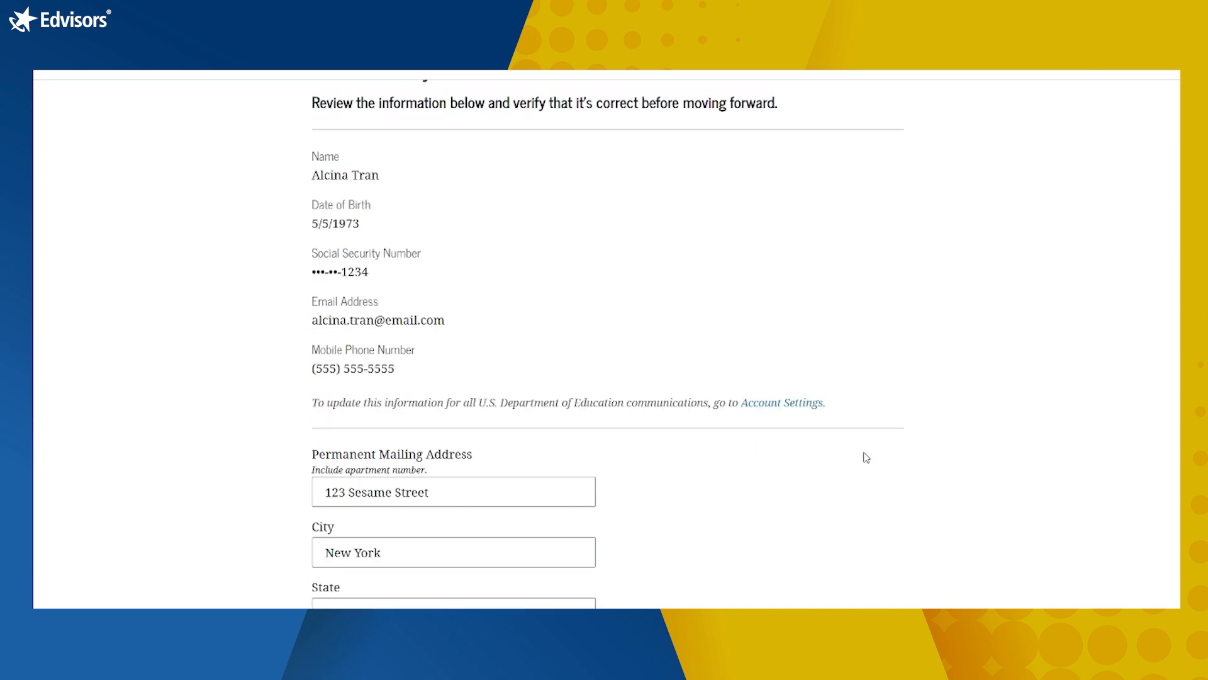
scroll(866, 457, down, 2)
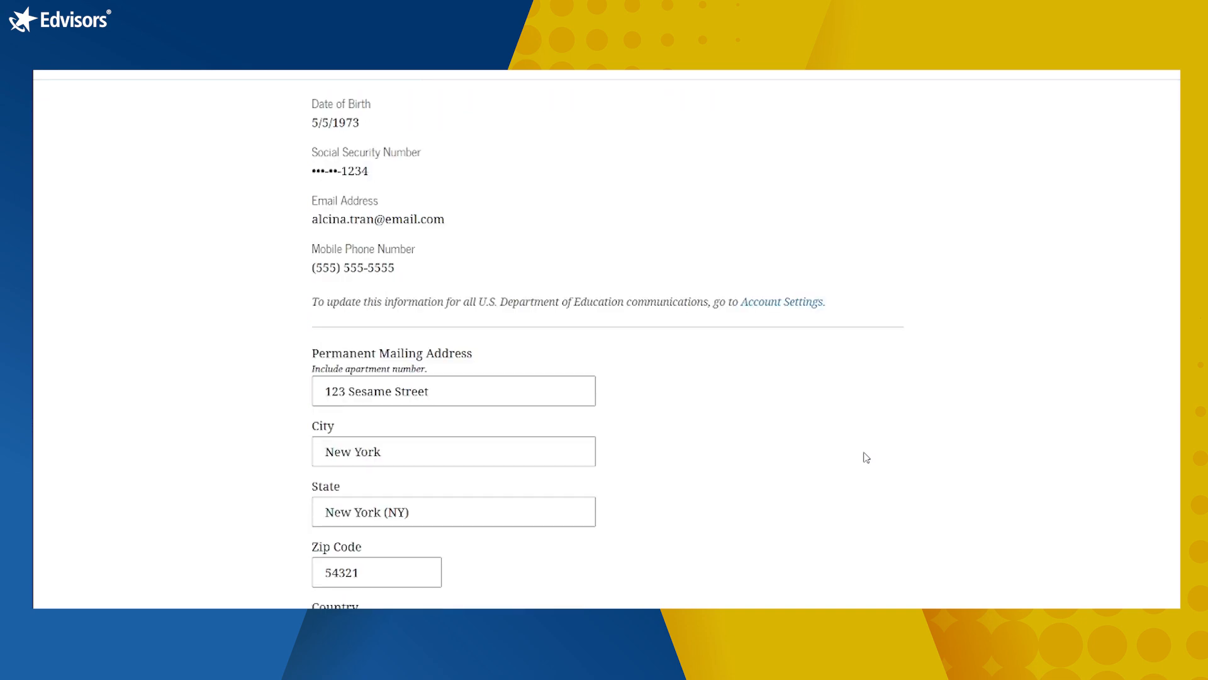
scroll(867, 457, down, 2)
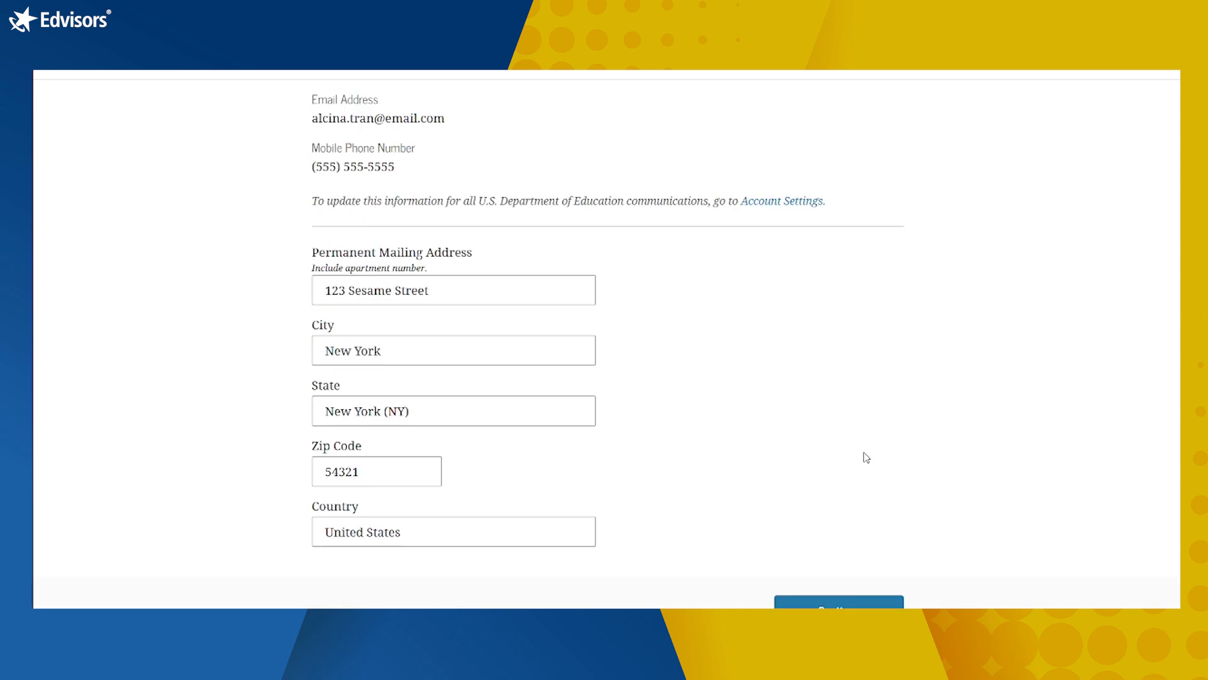
scroll(867, 457, down, 3)
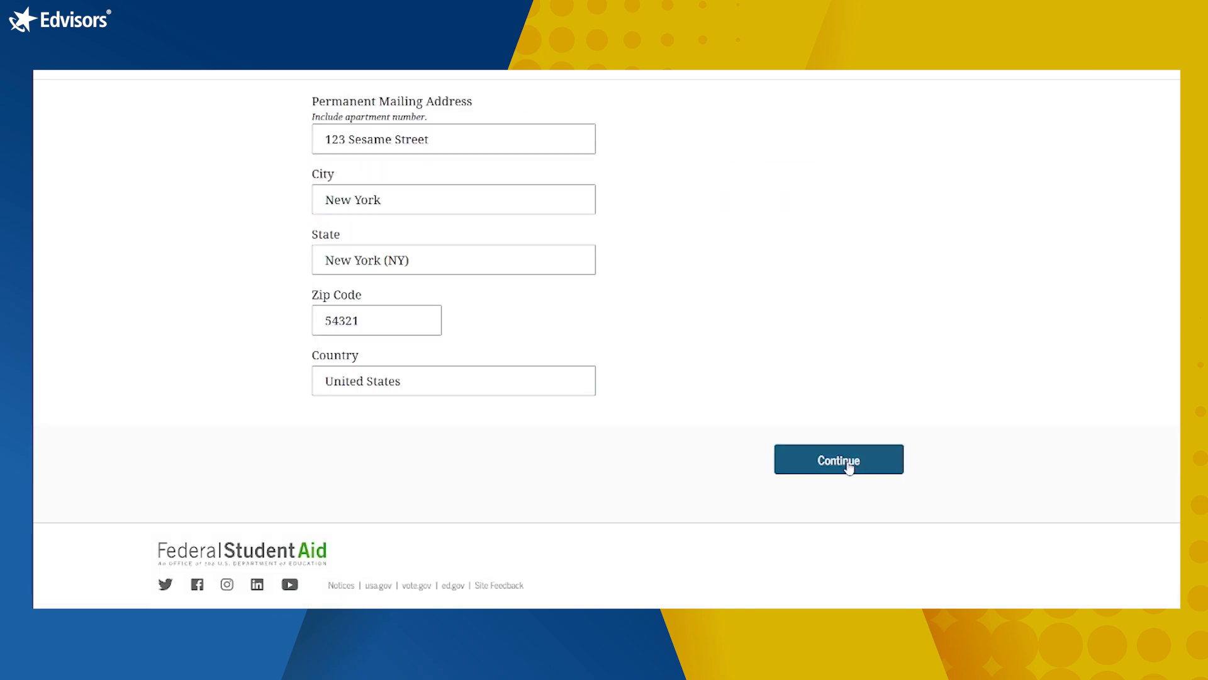
click(842, 466)
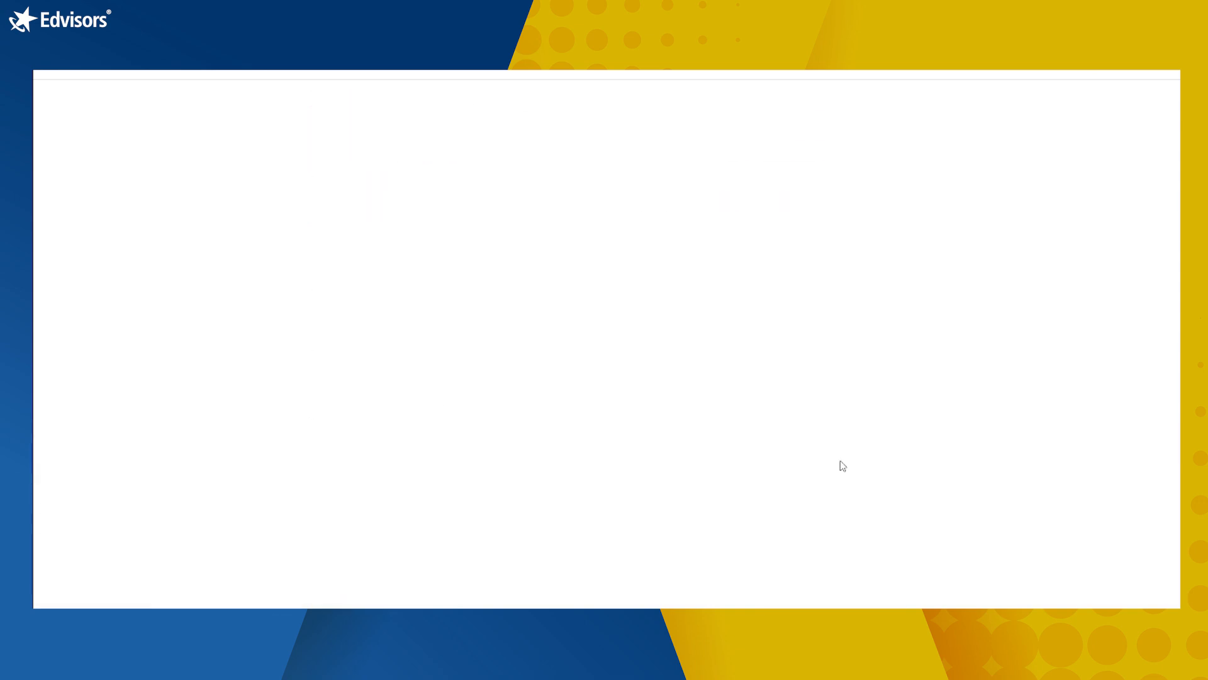
Step: Read the consent text and FAQs, approve use of federal tax information, and reach the IRS import success
scroll(840, 462, down, 9)
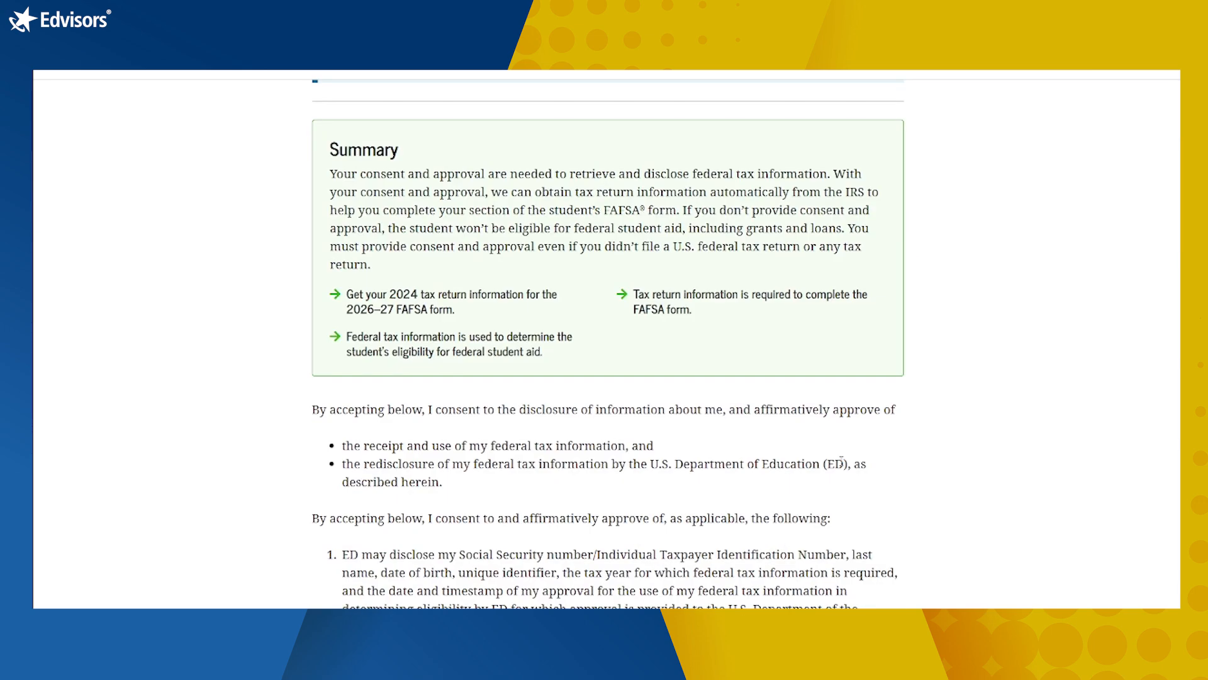
scroll(842, 462, down, 1)
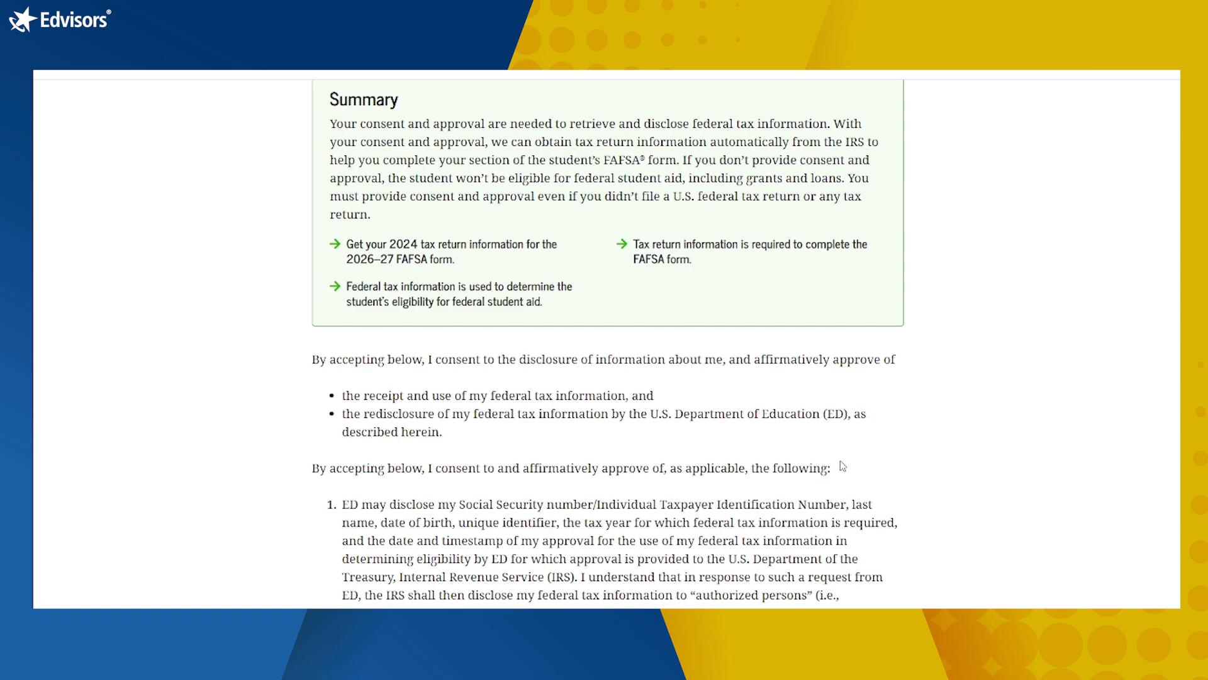
scroll(843, 465, down, 4)
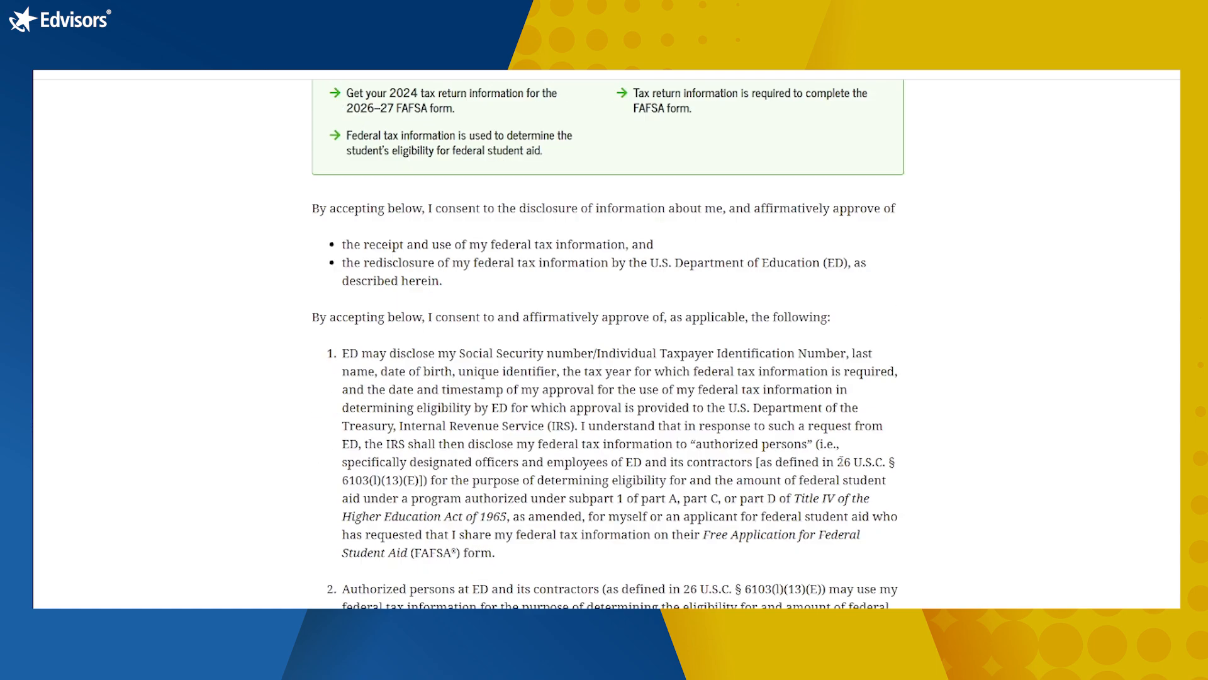
scroll(843, 466, down, 3)
scroll(843, 466, down, 4)
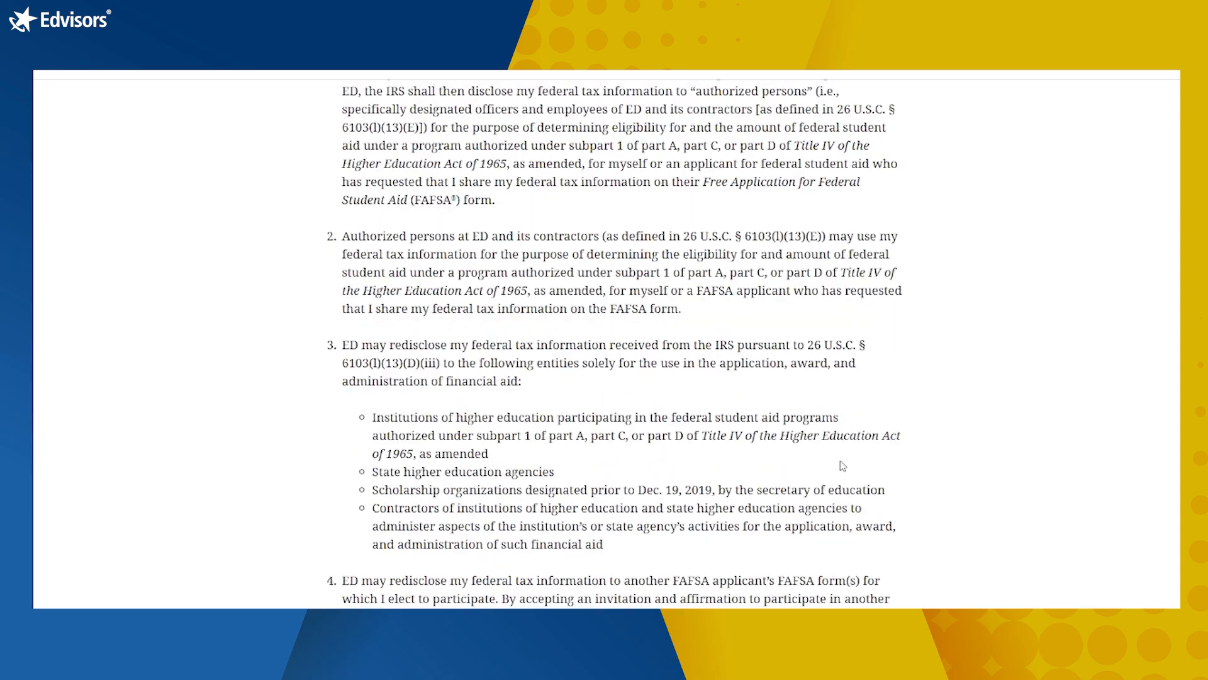
scroll(843, 466, down, 5)
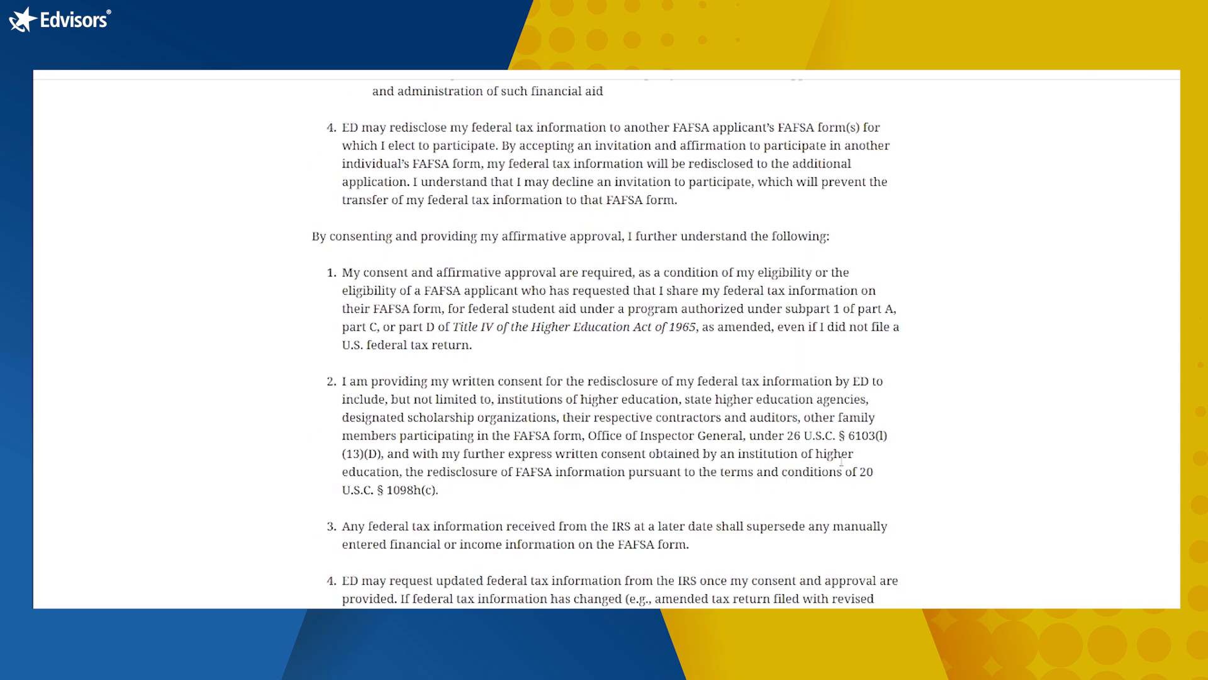
scroll(843, 466, down, 4)
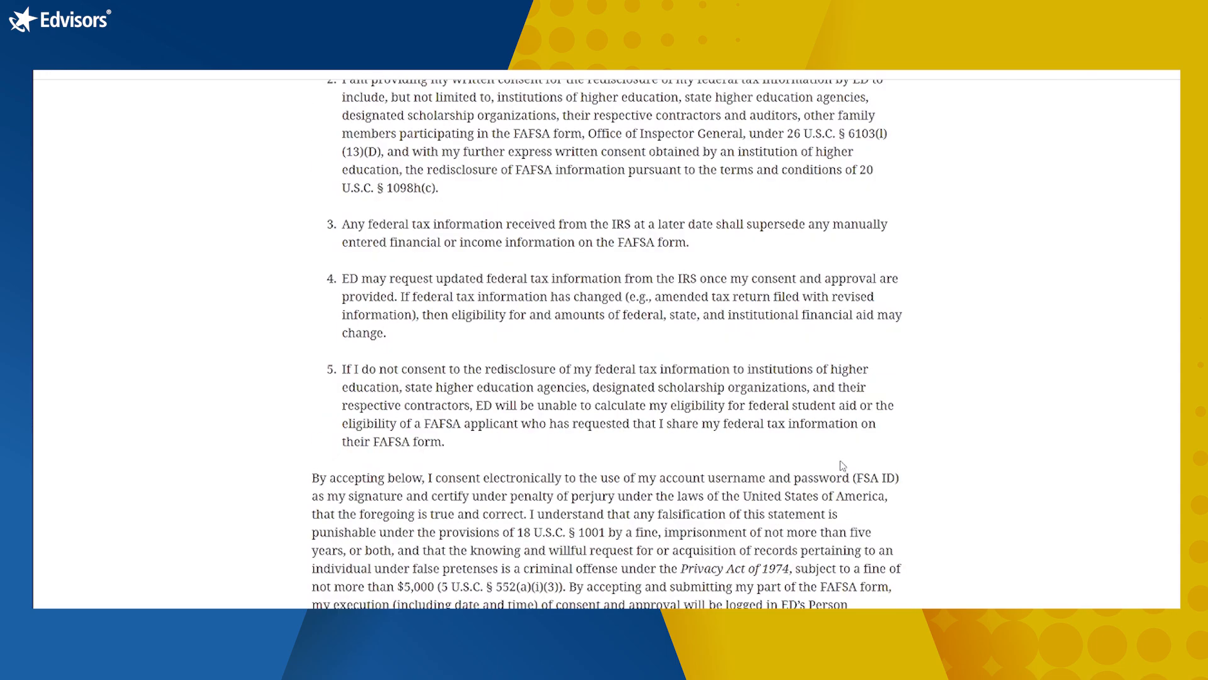
scroll(842, 466, down, 9)
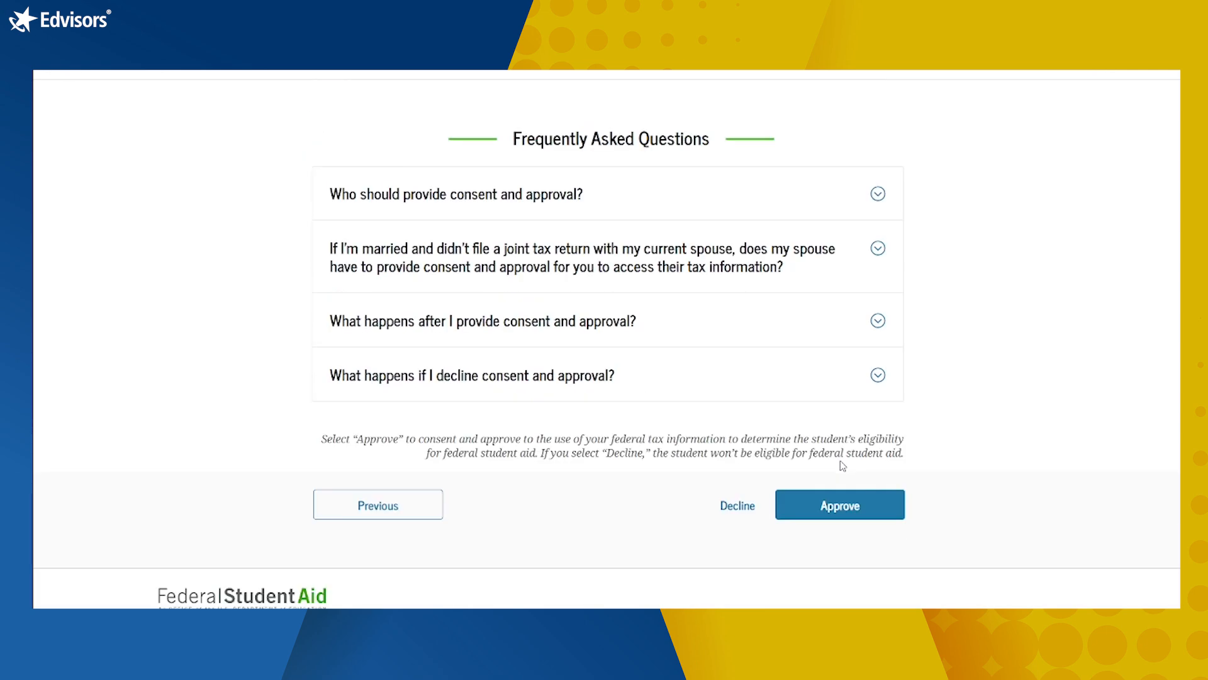
click(860, 515)
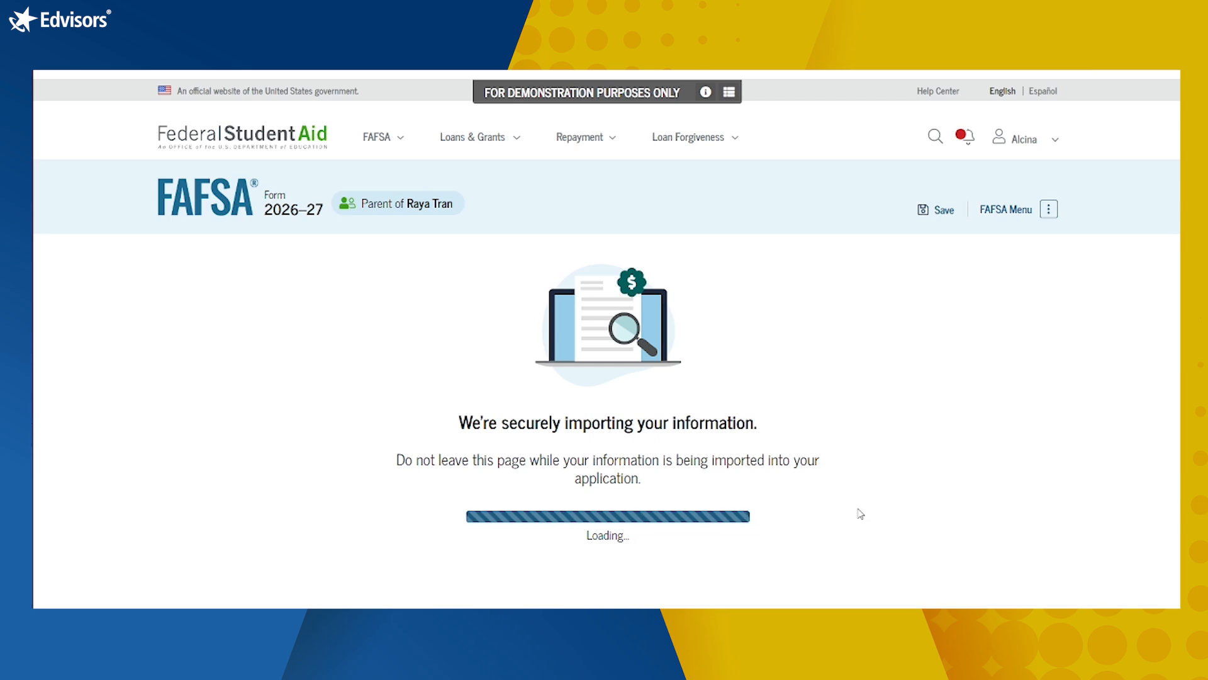
scroll(812, 445, down, 2)
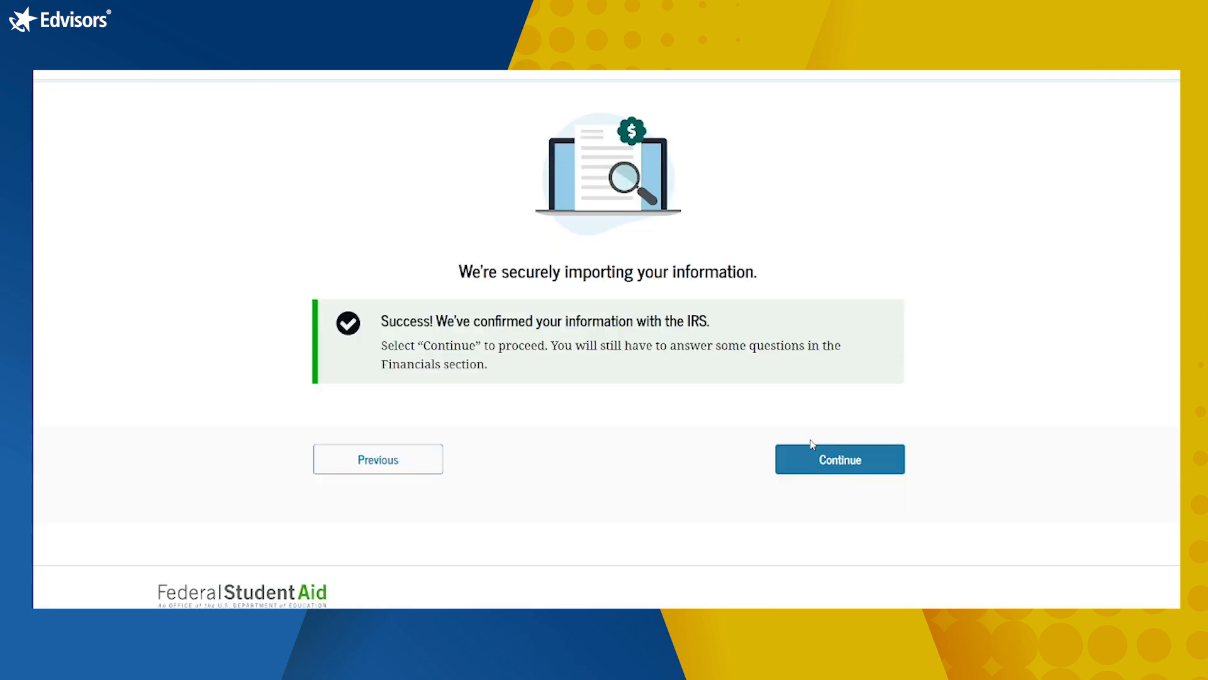
Step: Set the parent's marital status to Married (not separated)
click(814, 469)
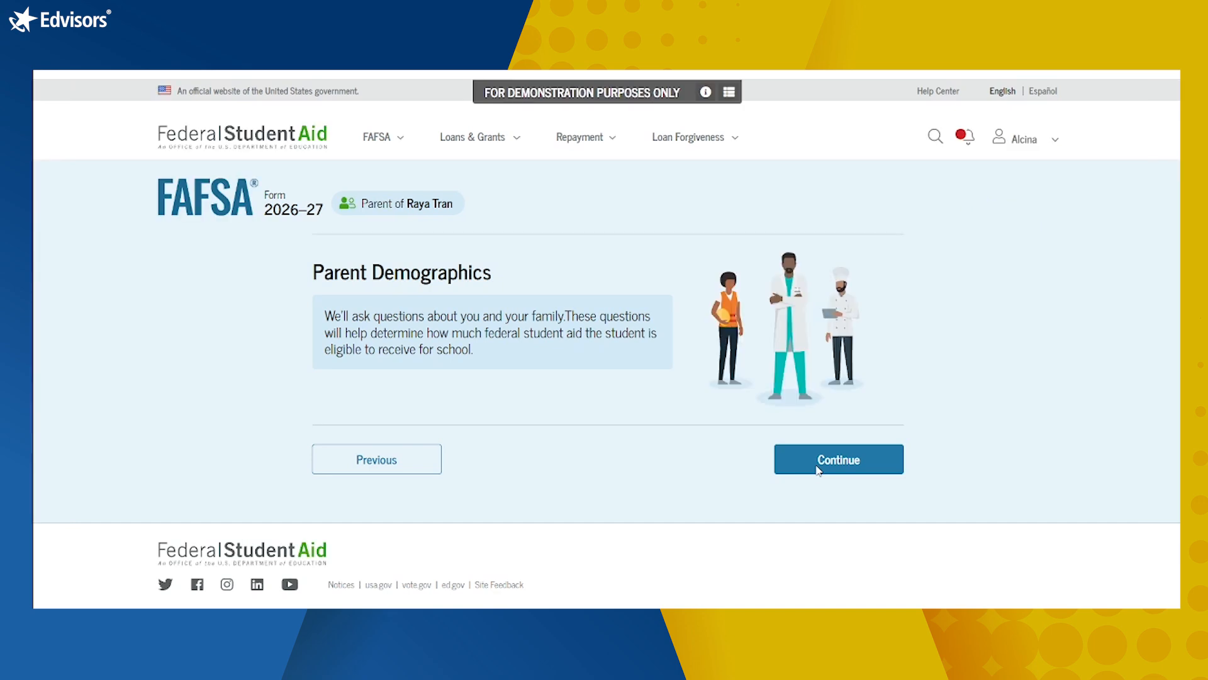
click(819, 473)
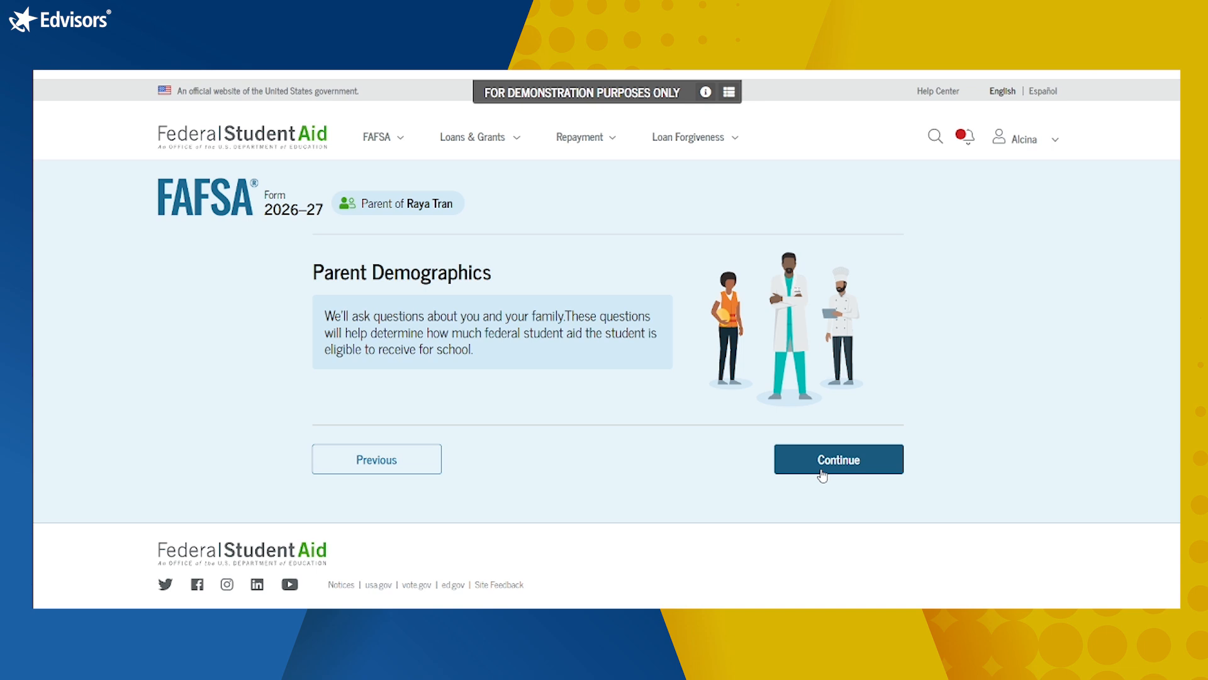
click(822, 473)
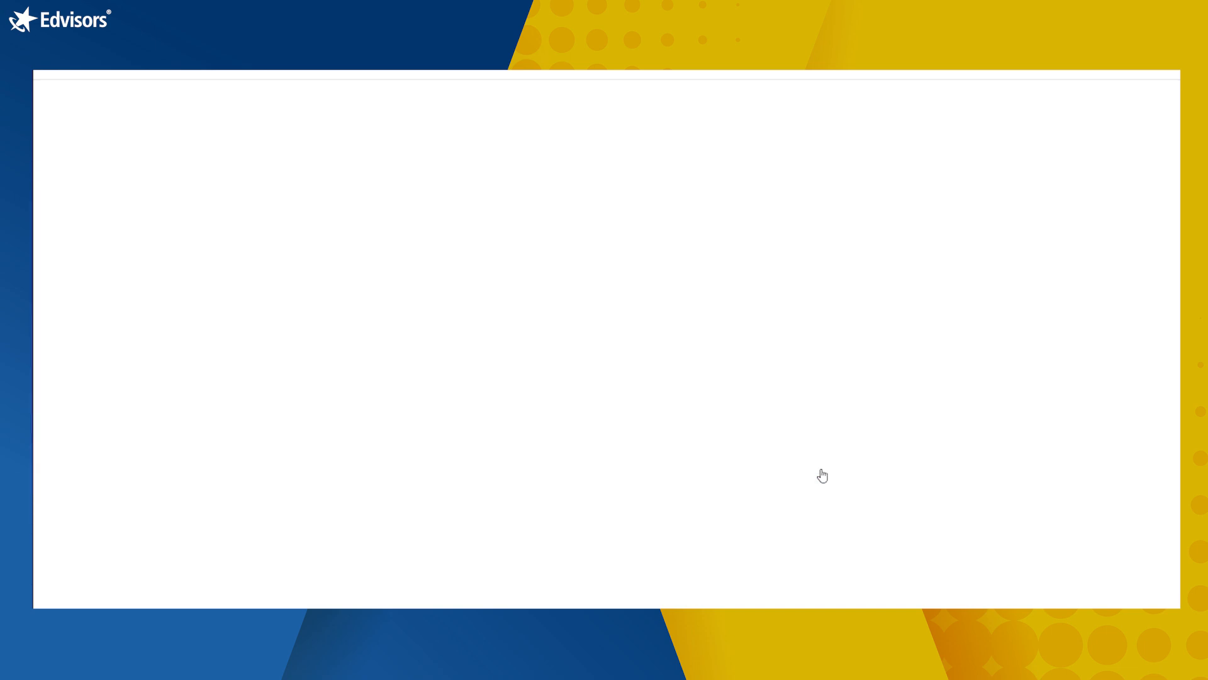
scroll(1055, 437, down, 2)
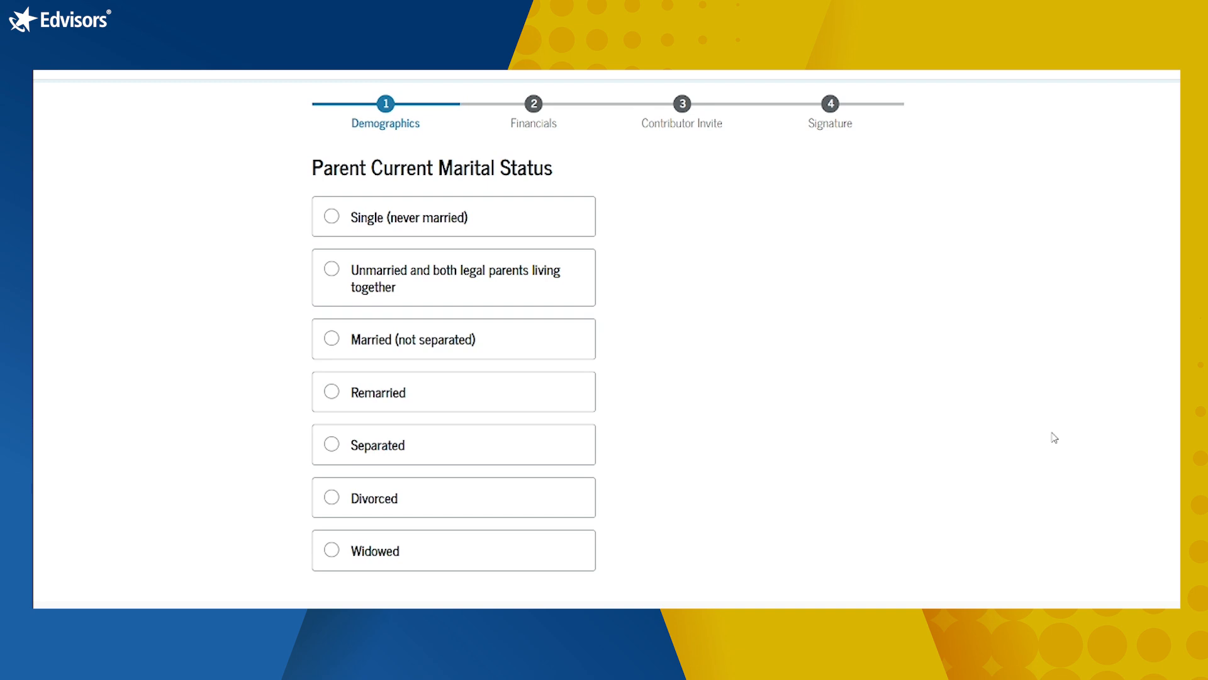
click(424, 232)
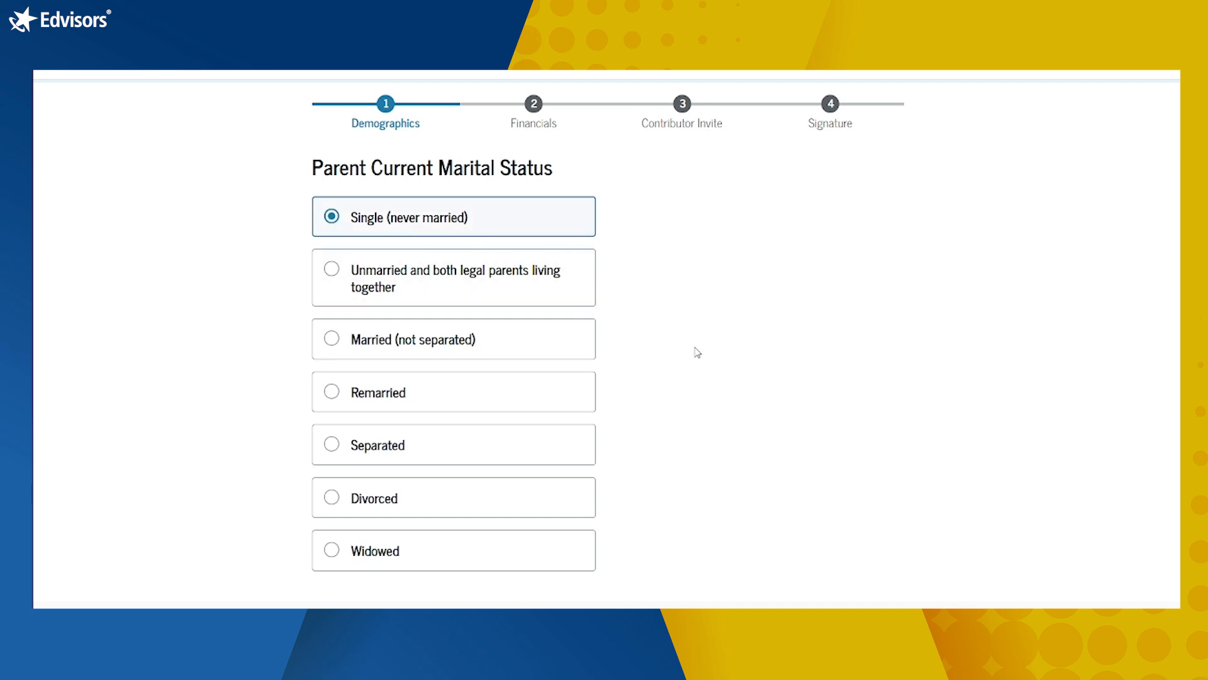
scroll(684, 383, down, 2)
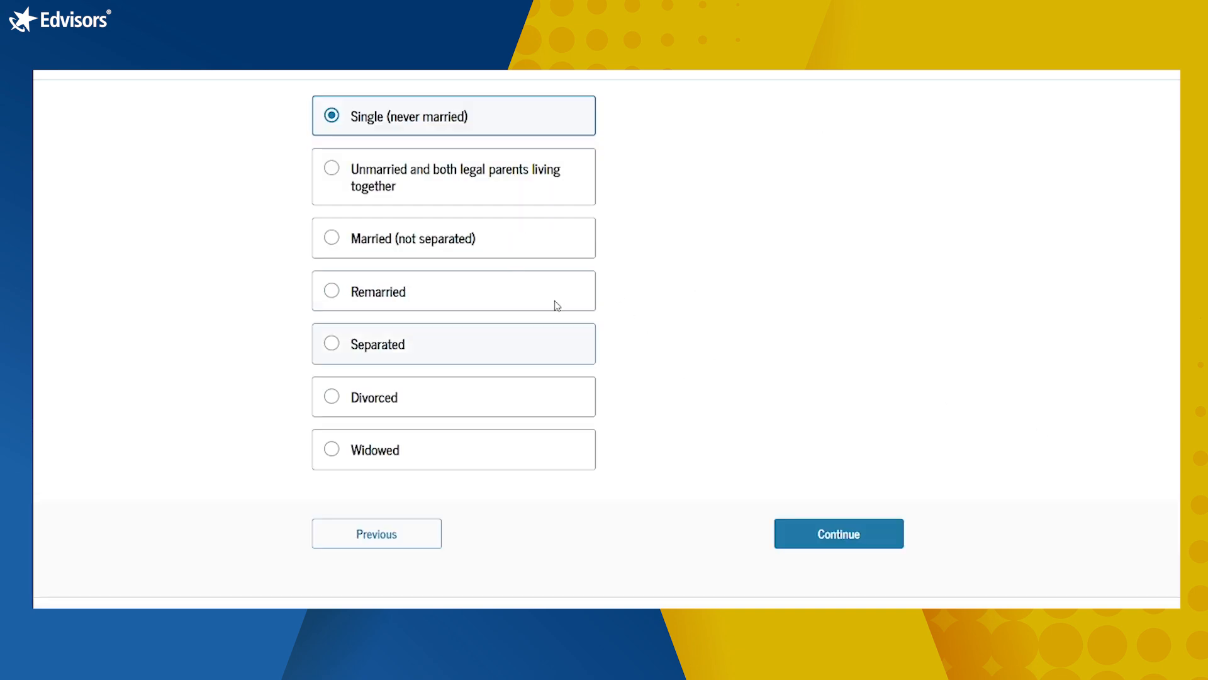
click(472, 247)
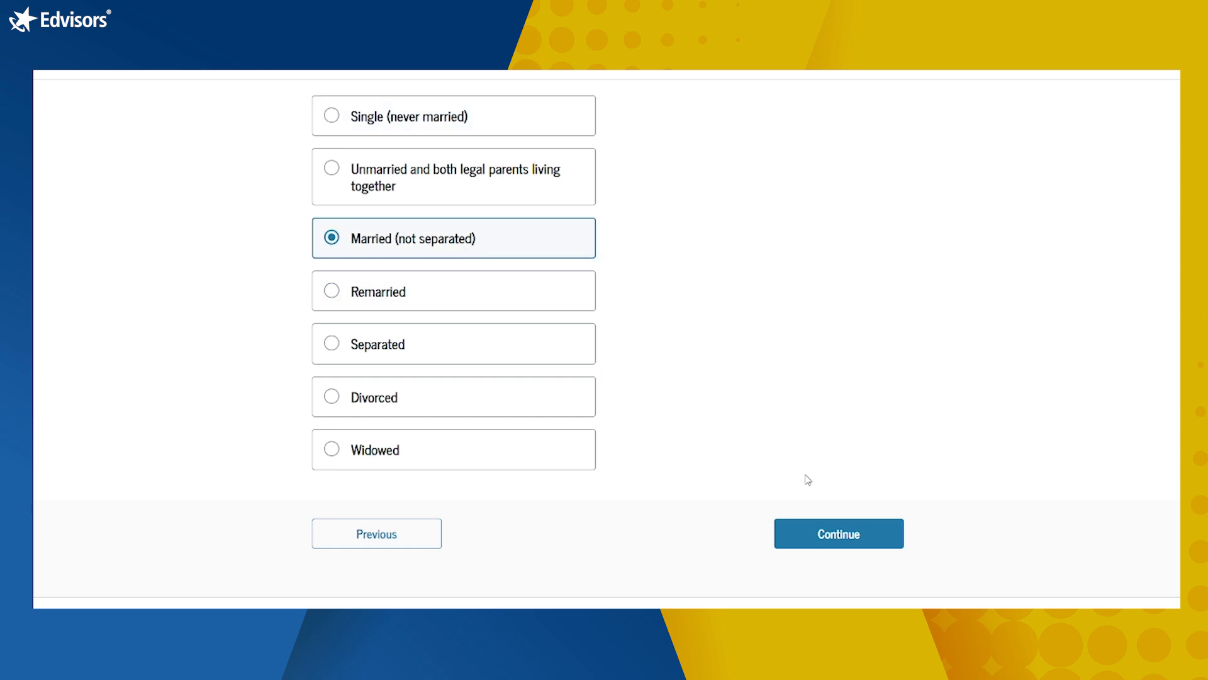
click(858, 535)
Step: Set the parent's state of residence to Alabama (AL), resident since 05/2020
click(477, 430)
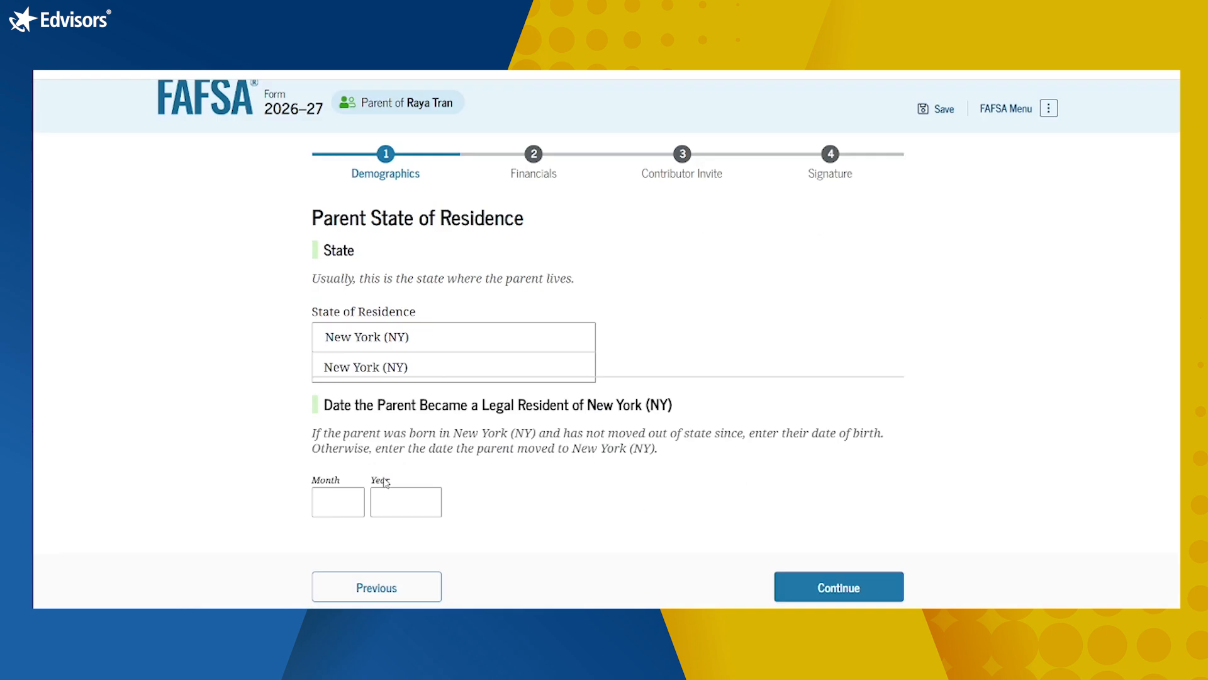
click(349, 504)
text(05)
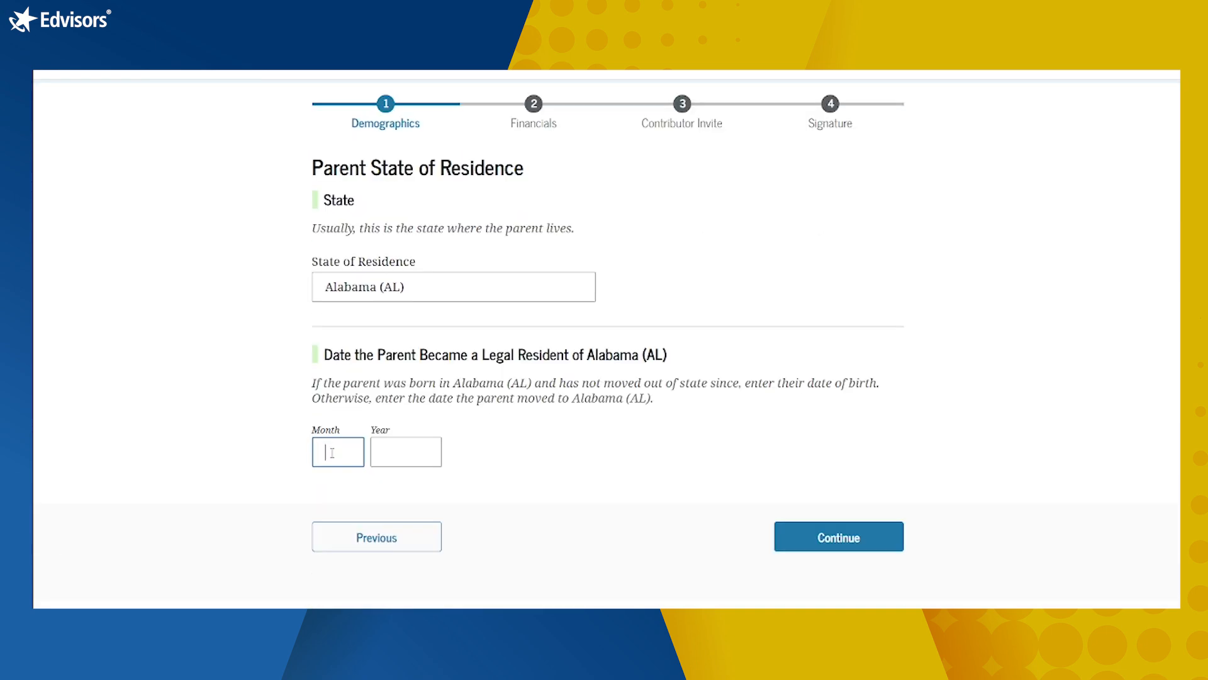
text(052020)
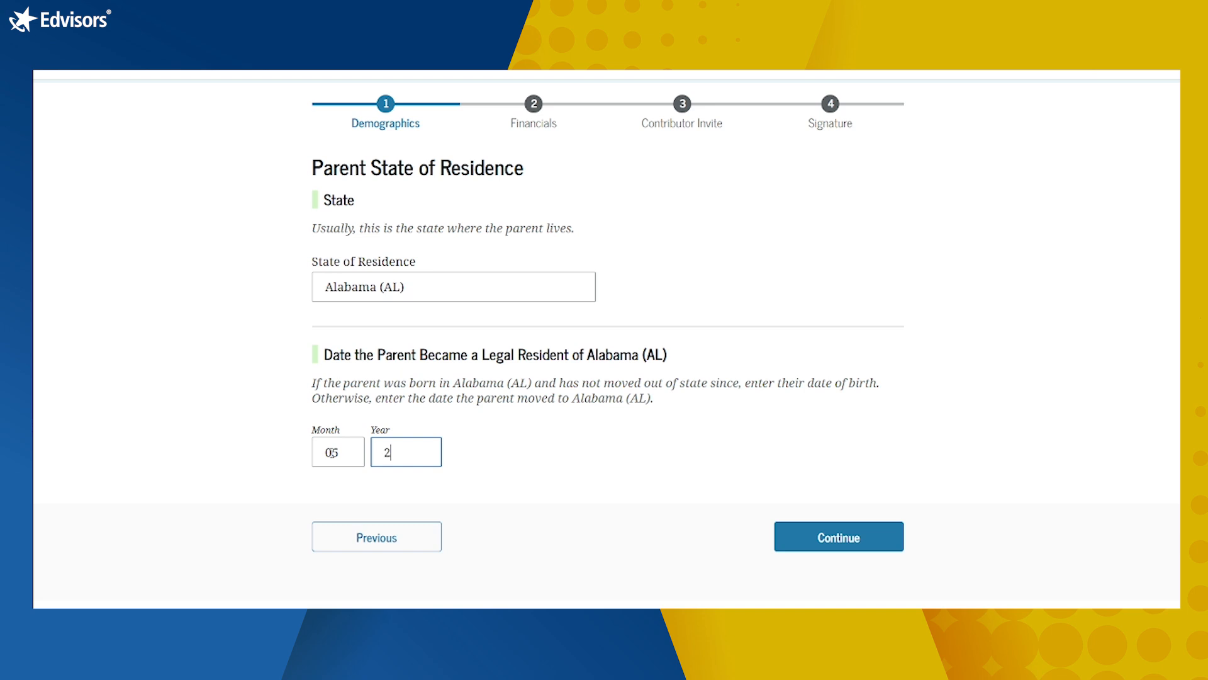
click(798, 535)
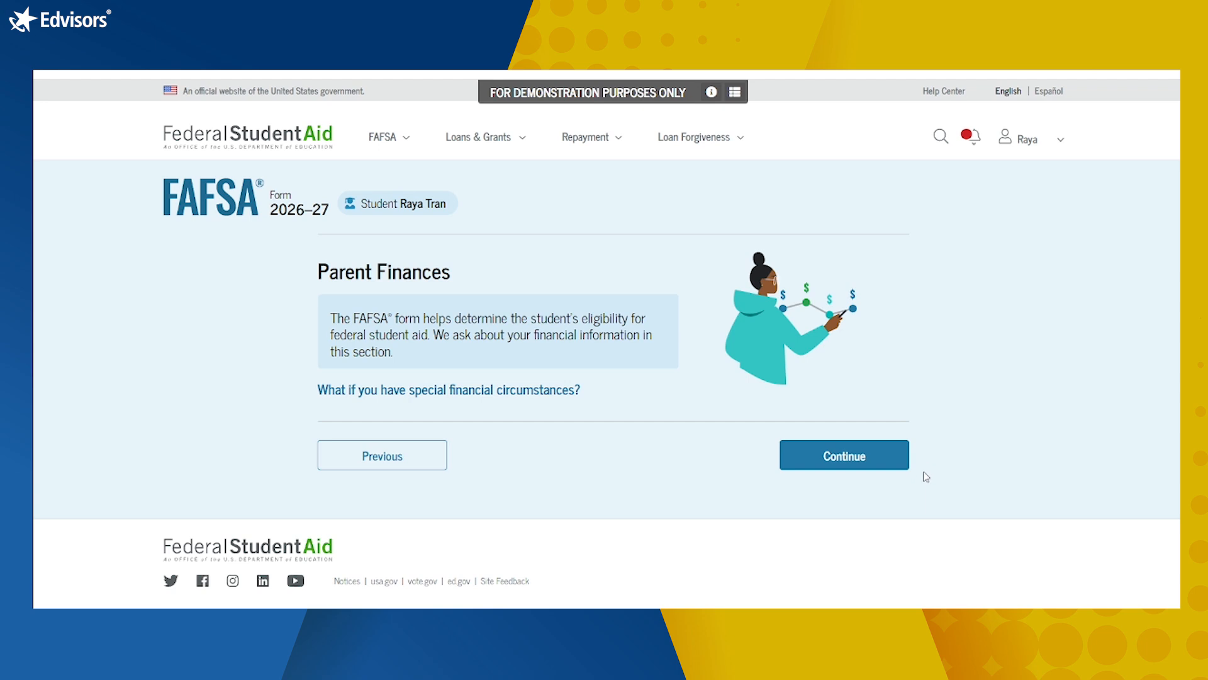
Step: Mark 'None of these apply' in the Federal Benefits Received list for 2024 or 2025
click(858, 458)
scroll(1002, 455, down, 3)
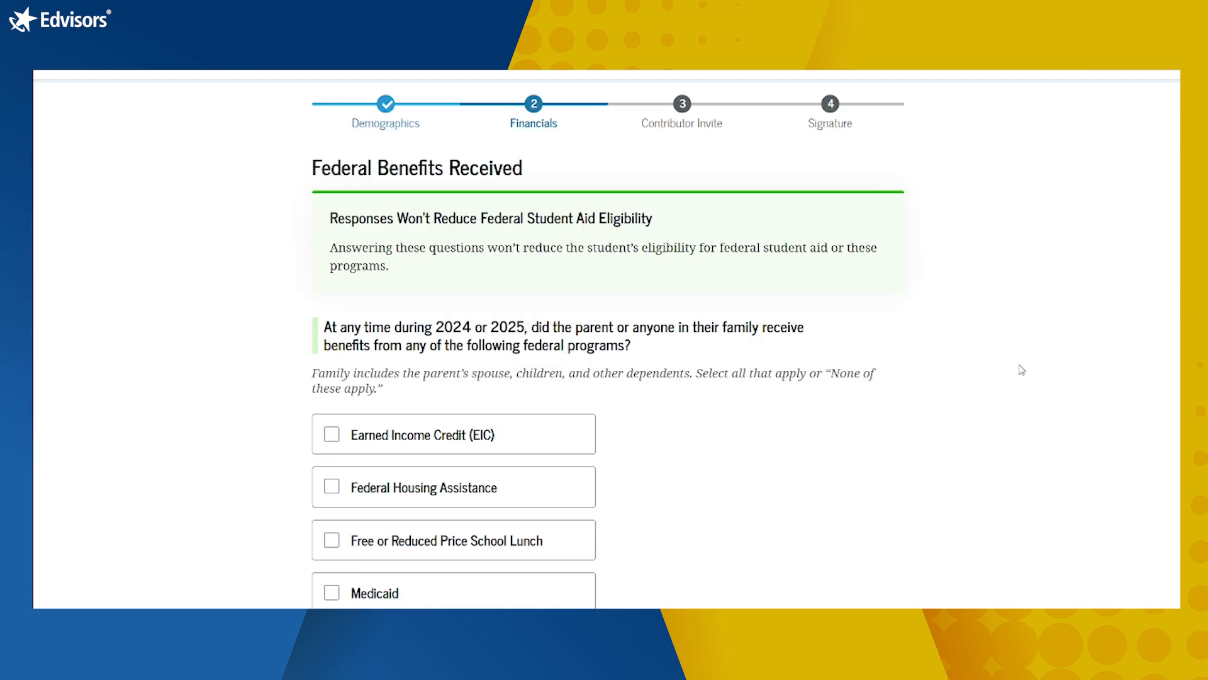
scroll(1019, 392, down, 1)
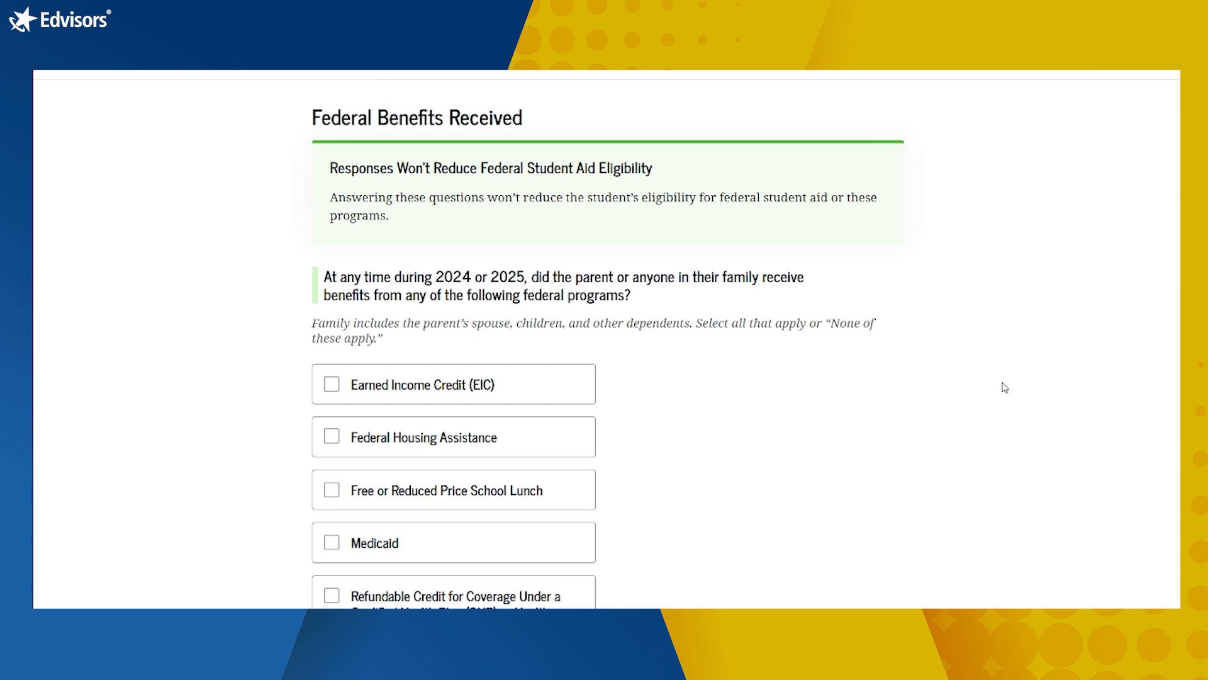
scroll(993, 391, down, 1)
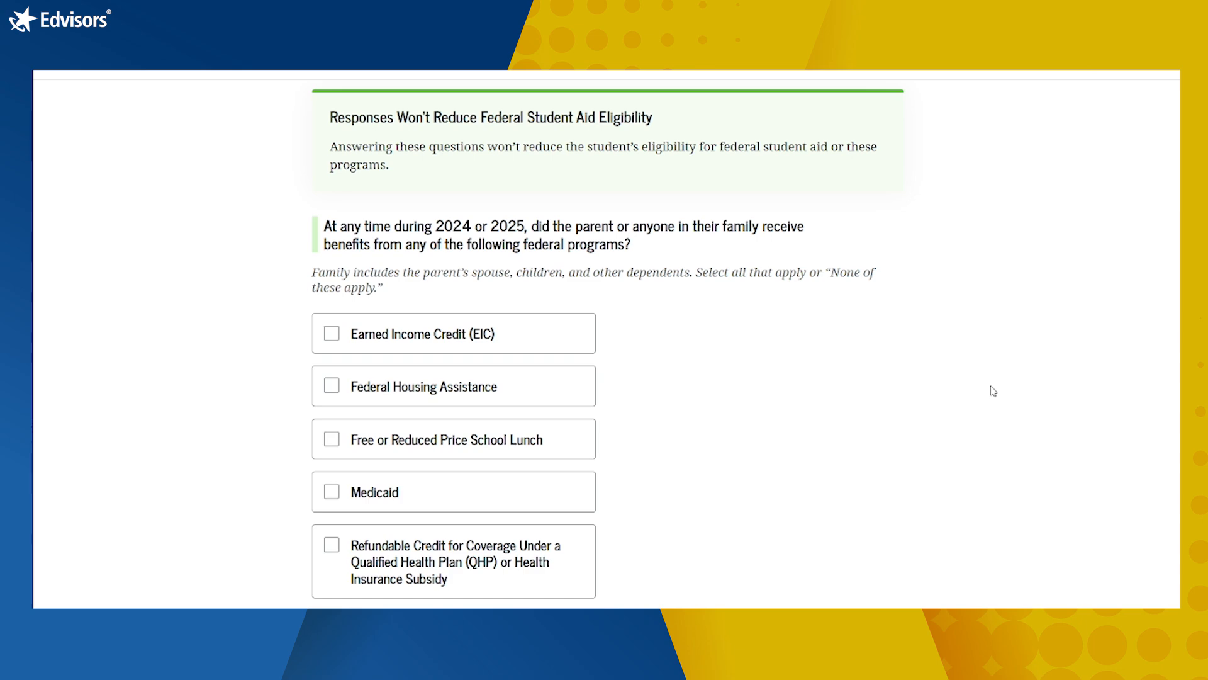
scroll(993, 390, up, 2)
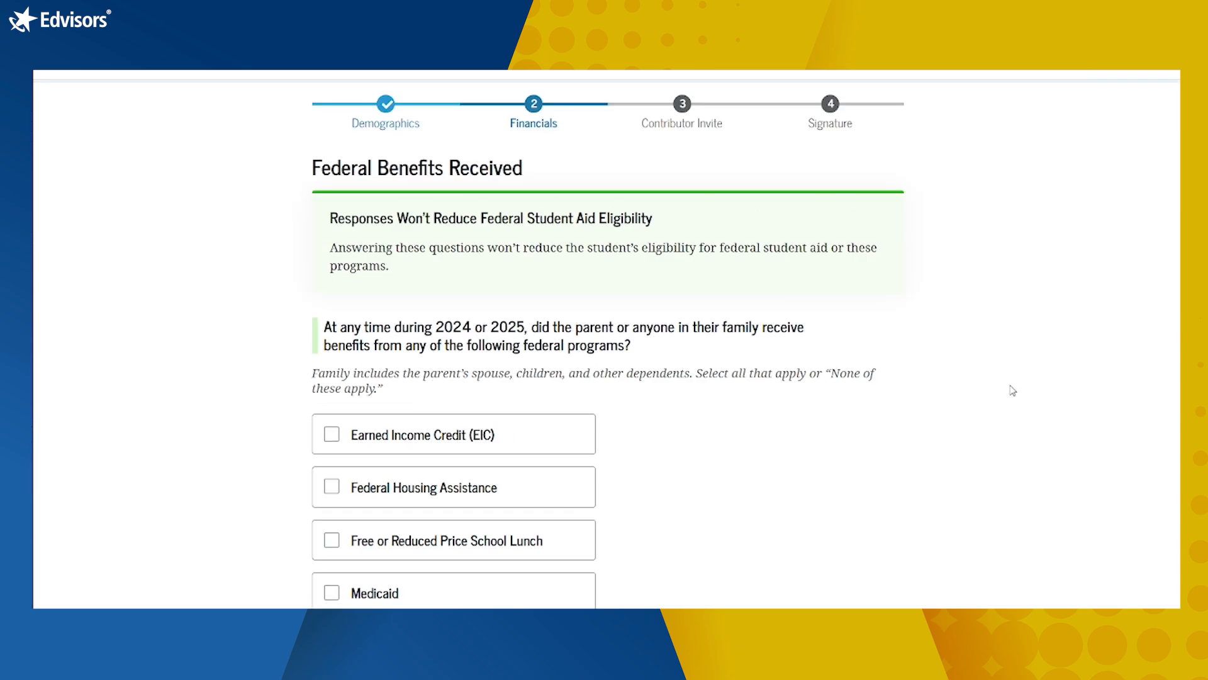
scroll(1010, 394, down, 1)
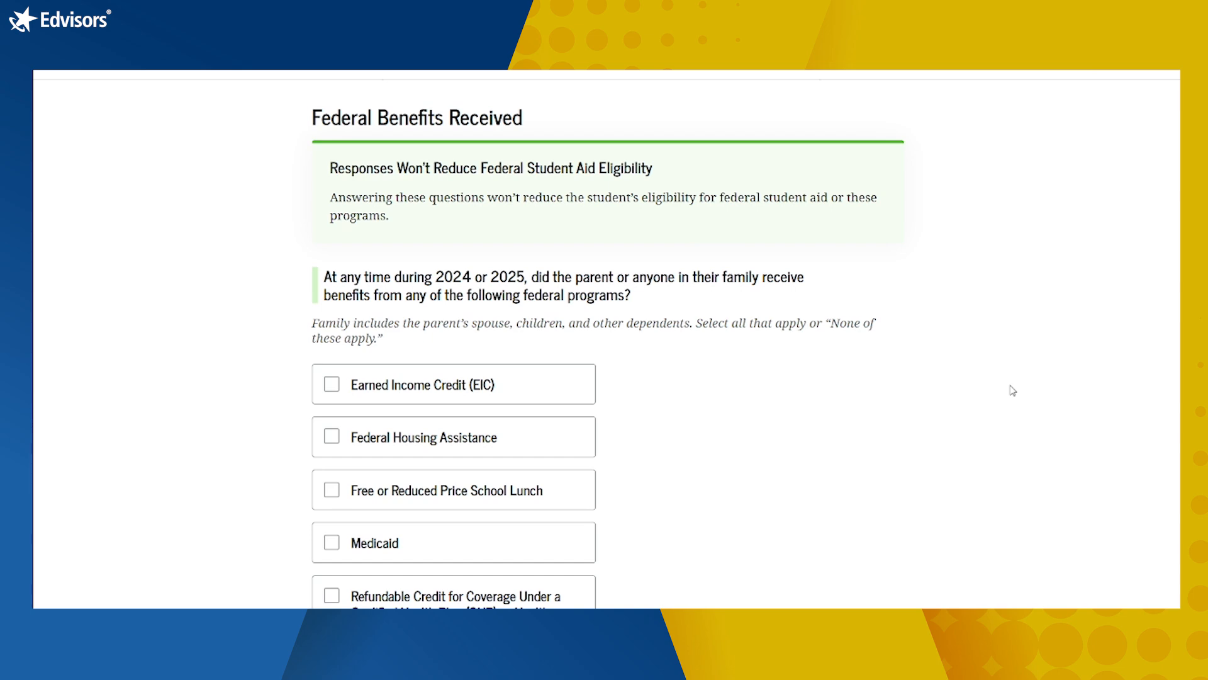
scroll(1012, 391, down, 3)
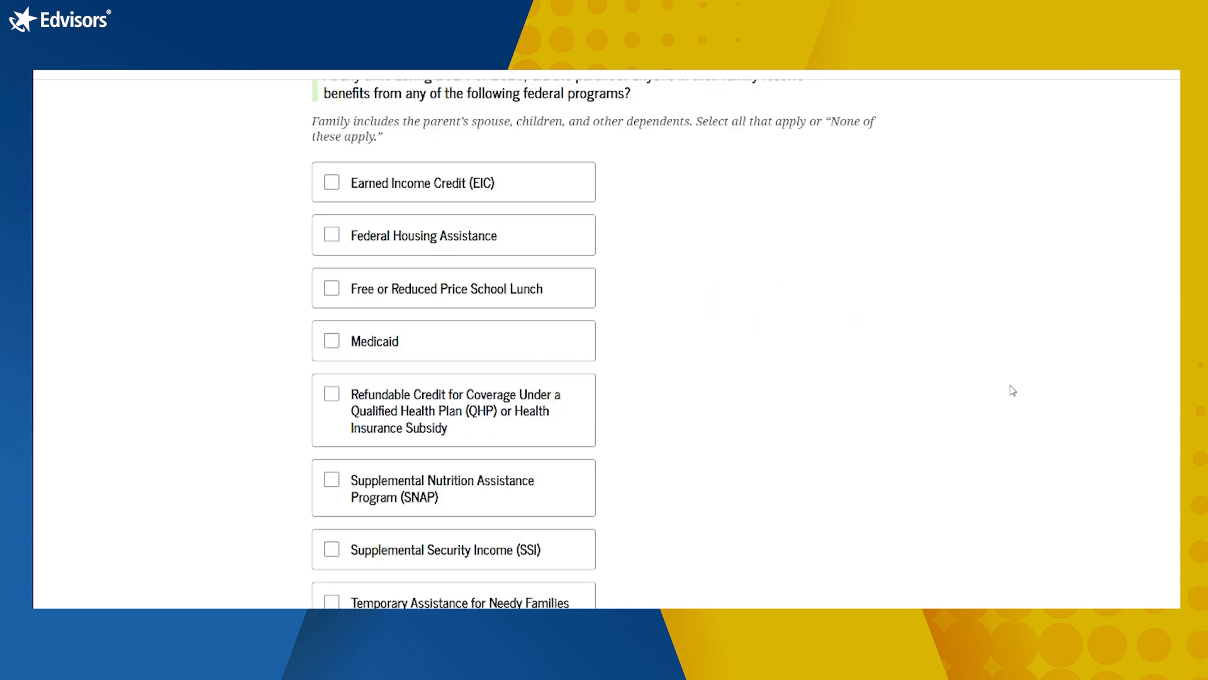
scroll(1013, 390, down, 1)
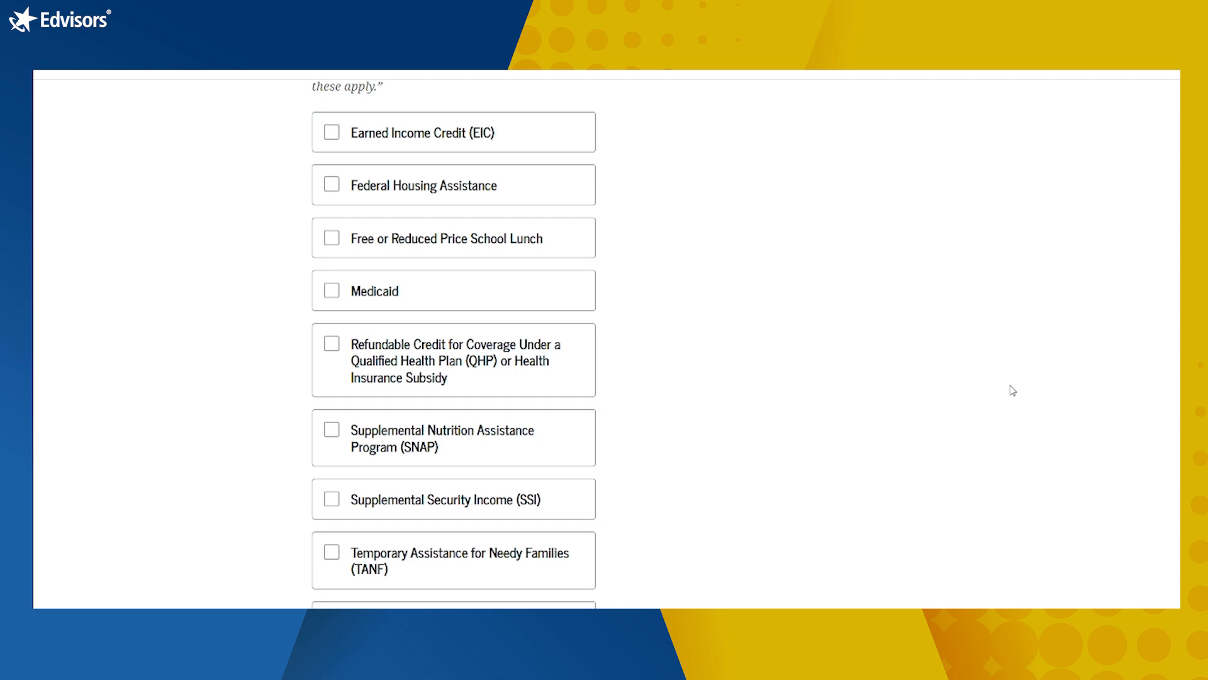
scroll(1012, 391, down, 2)
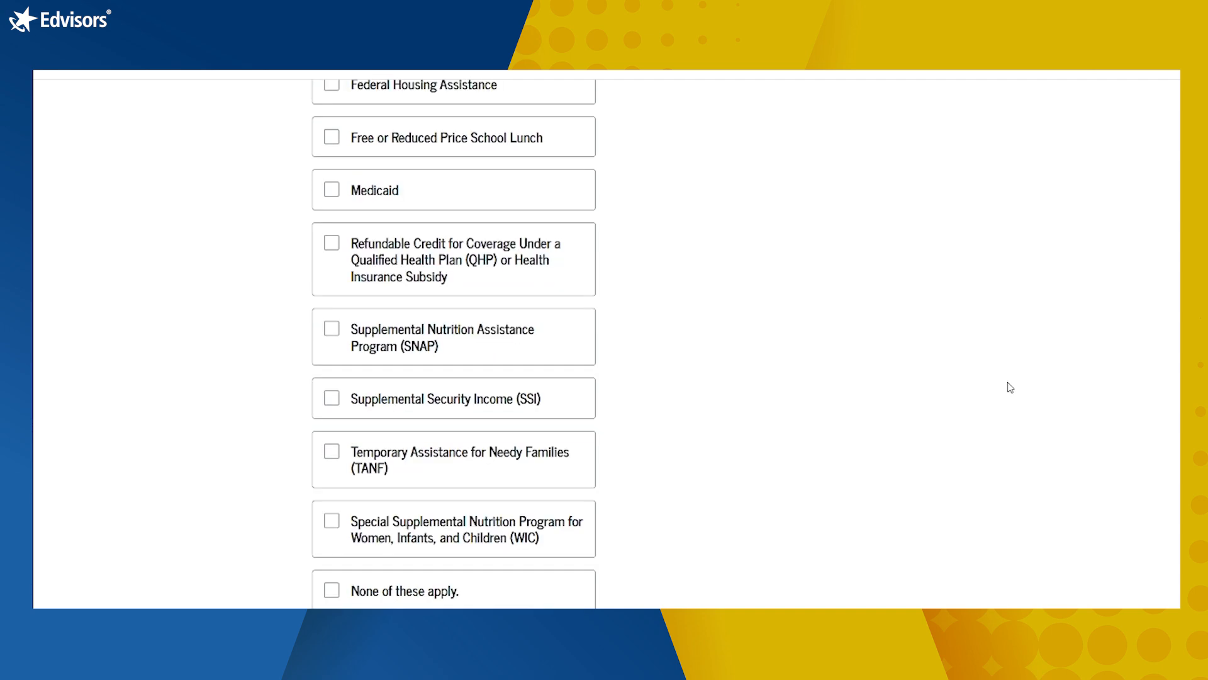
scroll(1001, 380, down, 2)
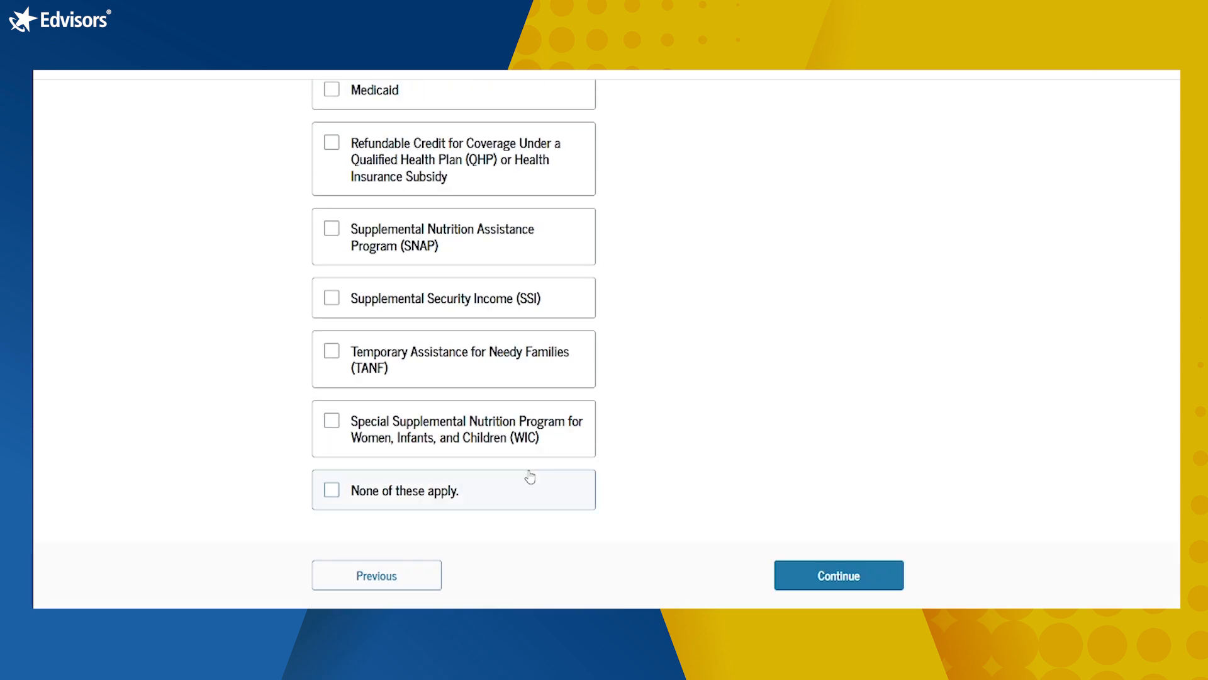
click(495, 482)
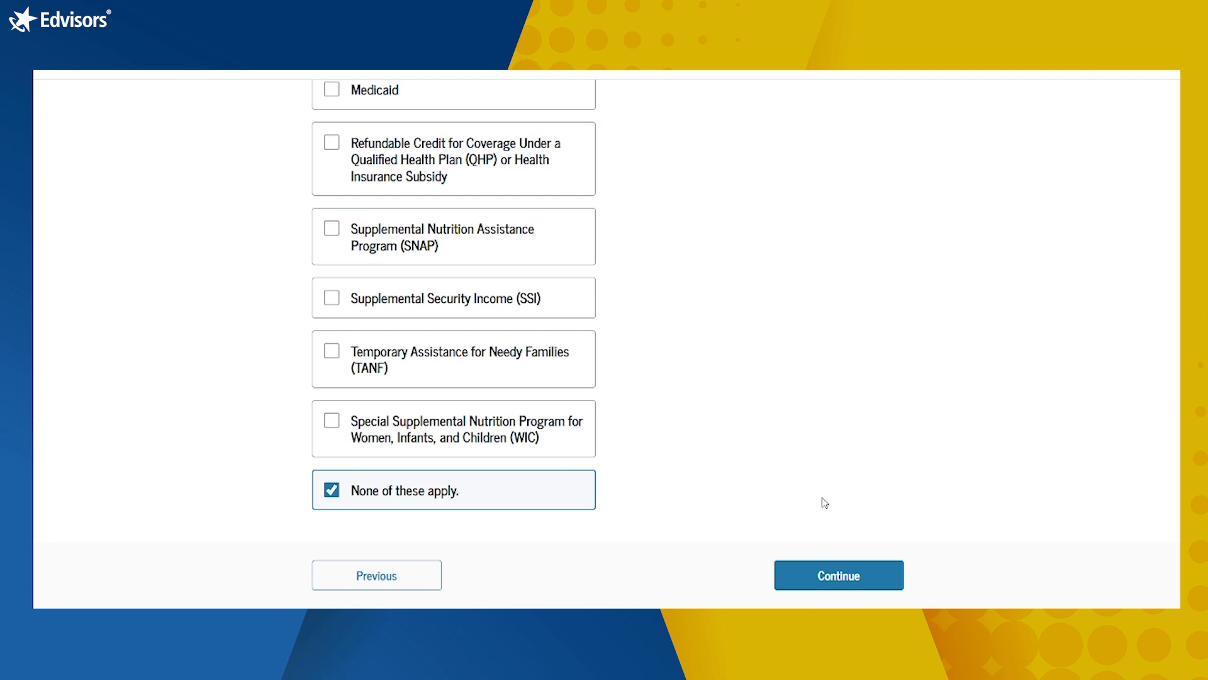
Step: Answer Yes that the parent's family size differs from the tax return
click(848, 577)
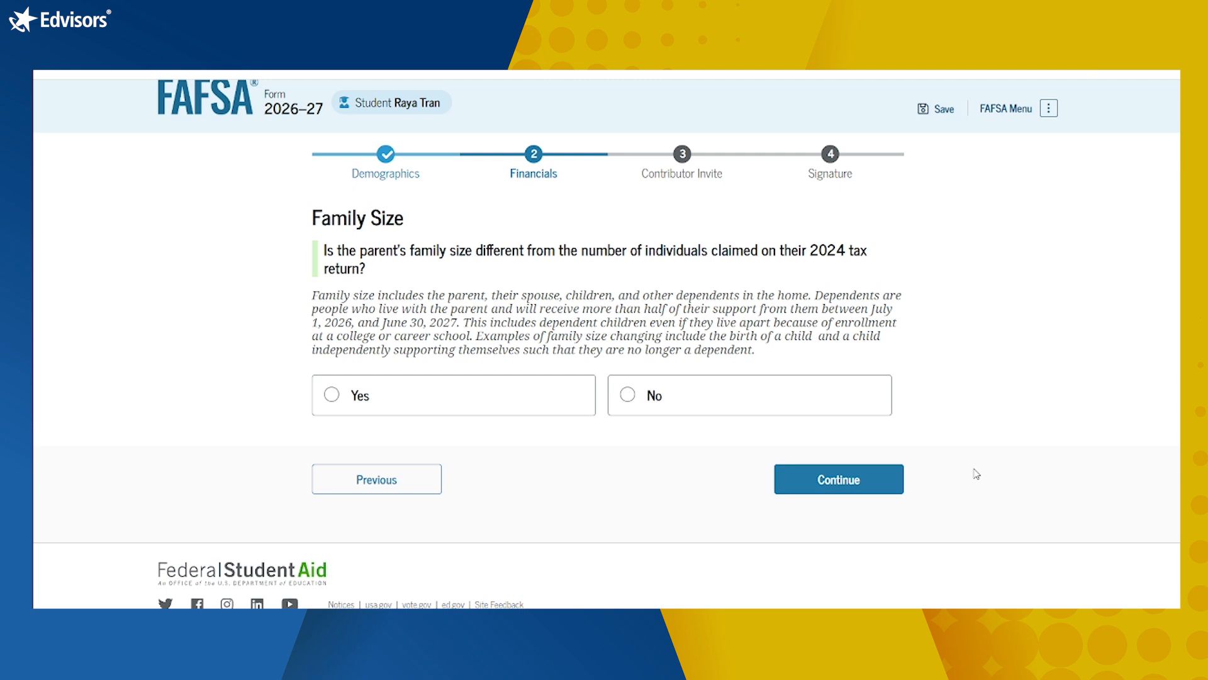
click(628, 400)
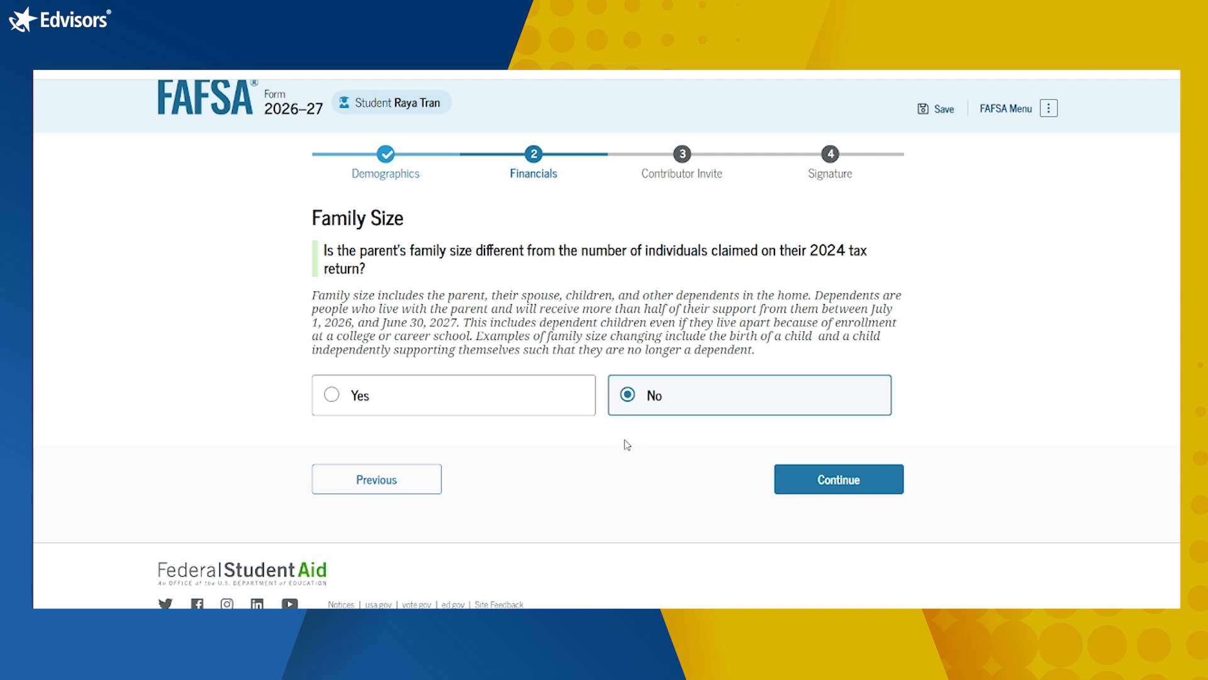
click(380, 395)
scroll(382, 409, down, 3)
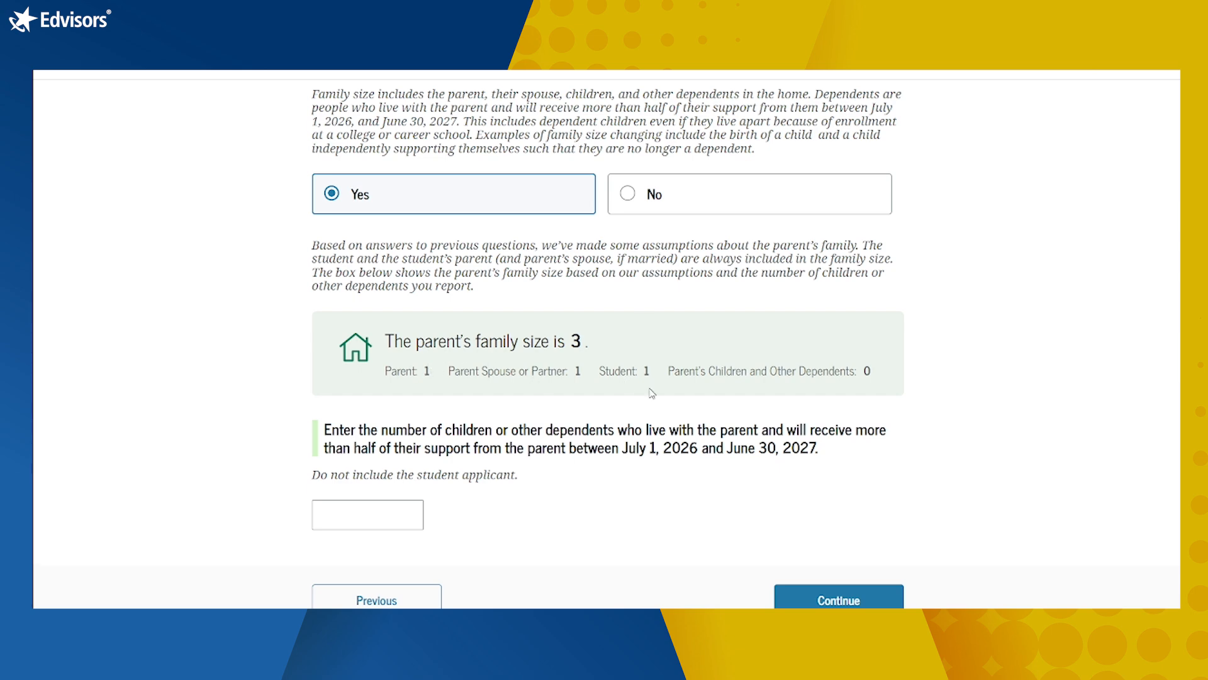
scroll(1057, 510, up, 1)
scroll(1057, 510, up, 1)
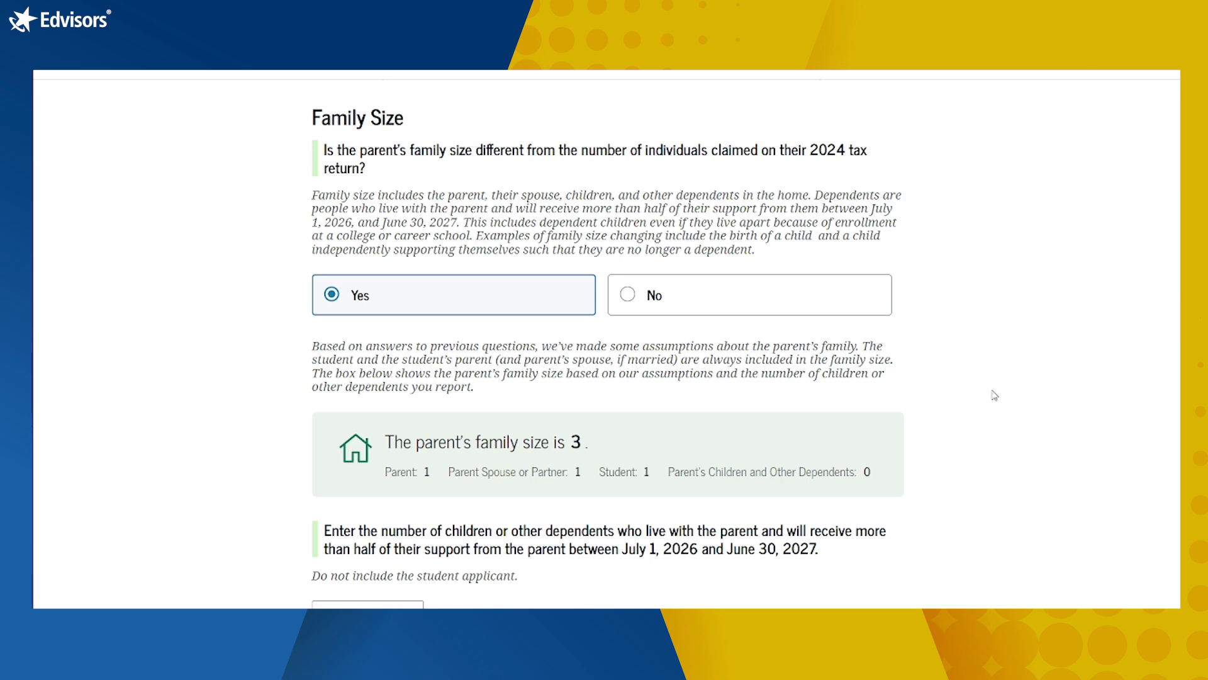
scroll(1005, 418, down, 3)
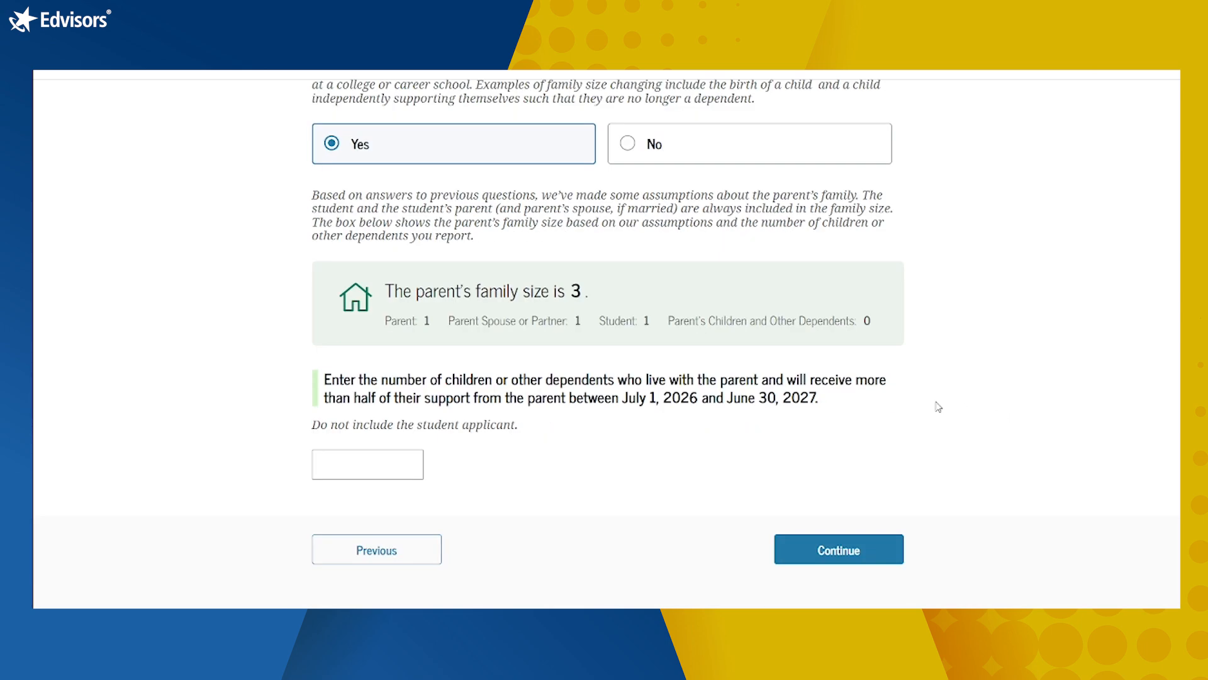
Step: Enter 1 dependent for a family size of 4 and keep Number in College at 1
click(368, 460)
text(1)
click(620, 471)
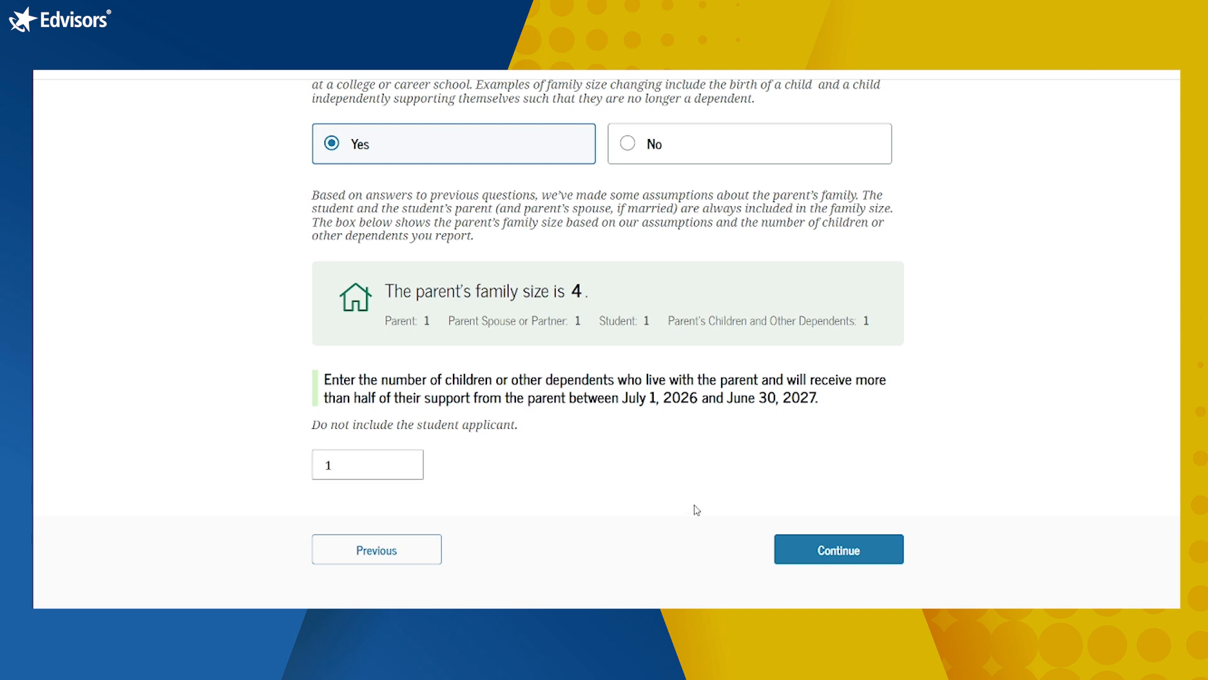
click(849, 563)
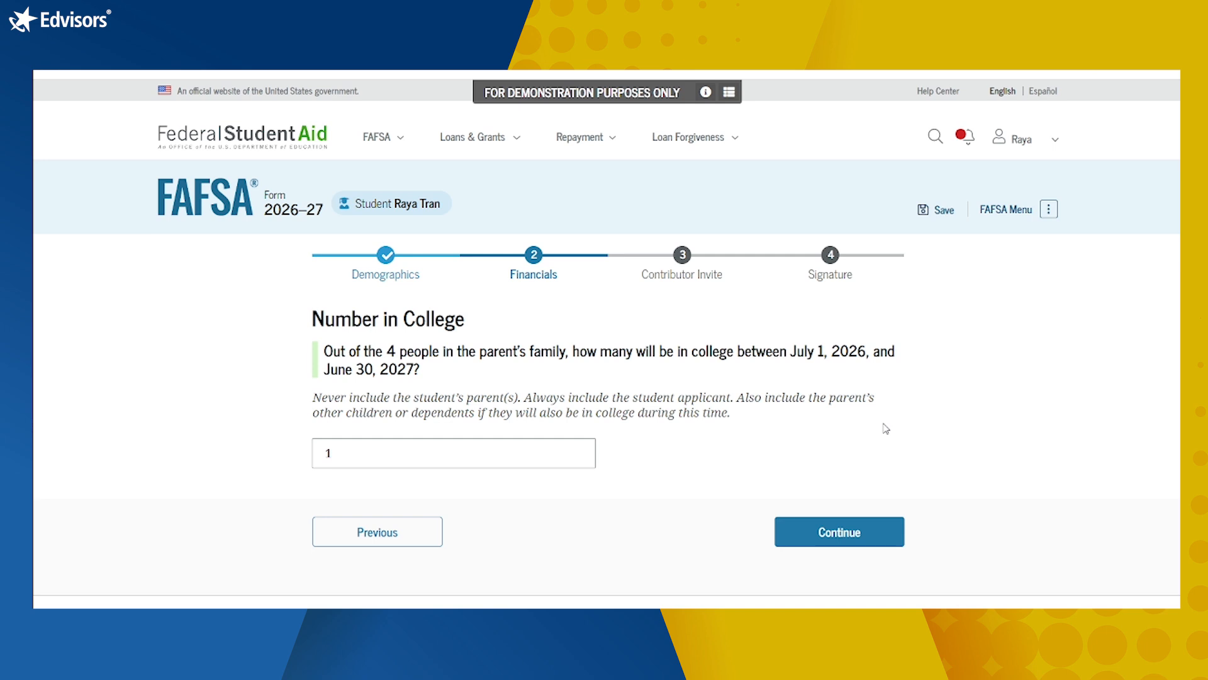
click(828, 533)
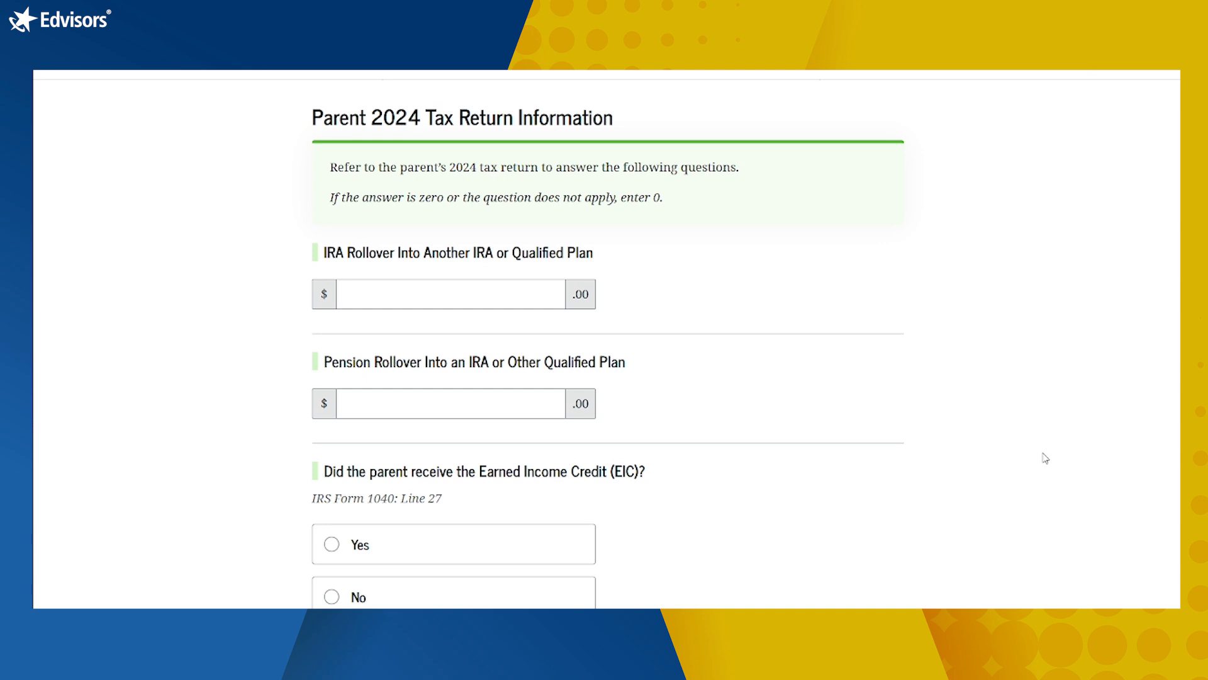
Step: Enter 0 for the IRA rollover and pension rollover amounts
click(437, 295)
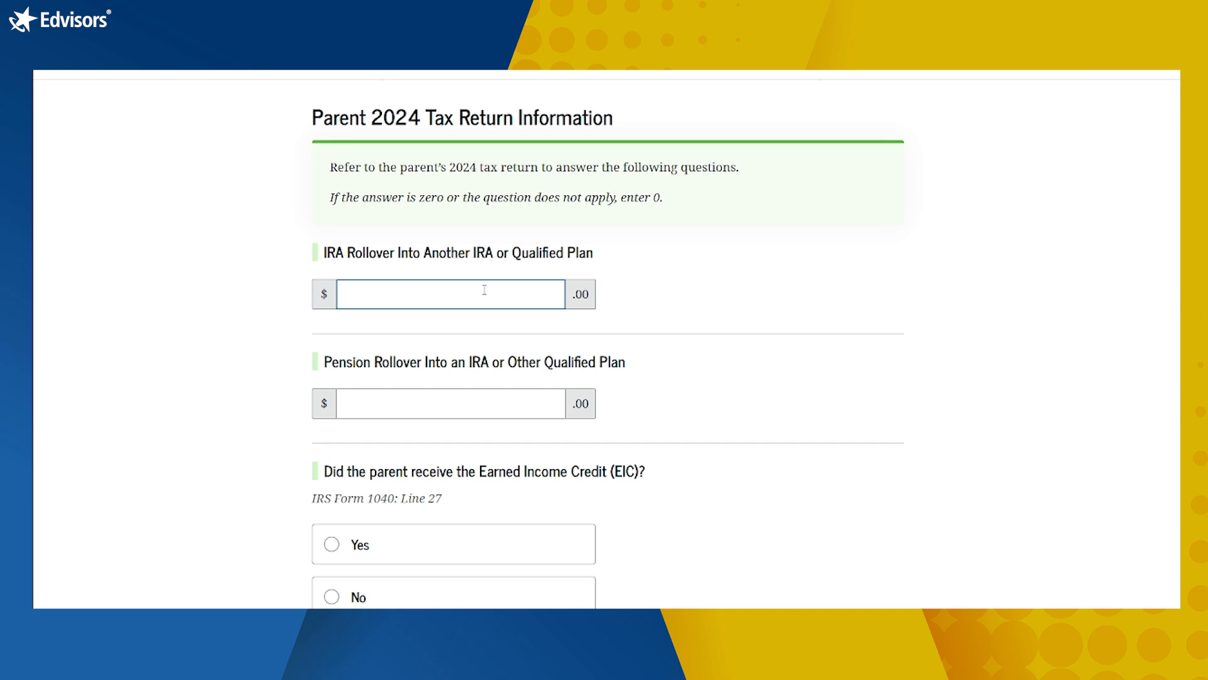
text(0)
click(543, 406)
scroll(629, 403, down, 1)
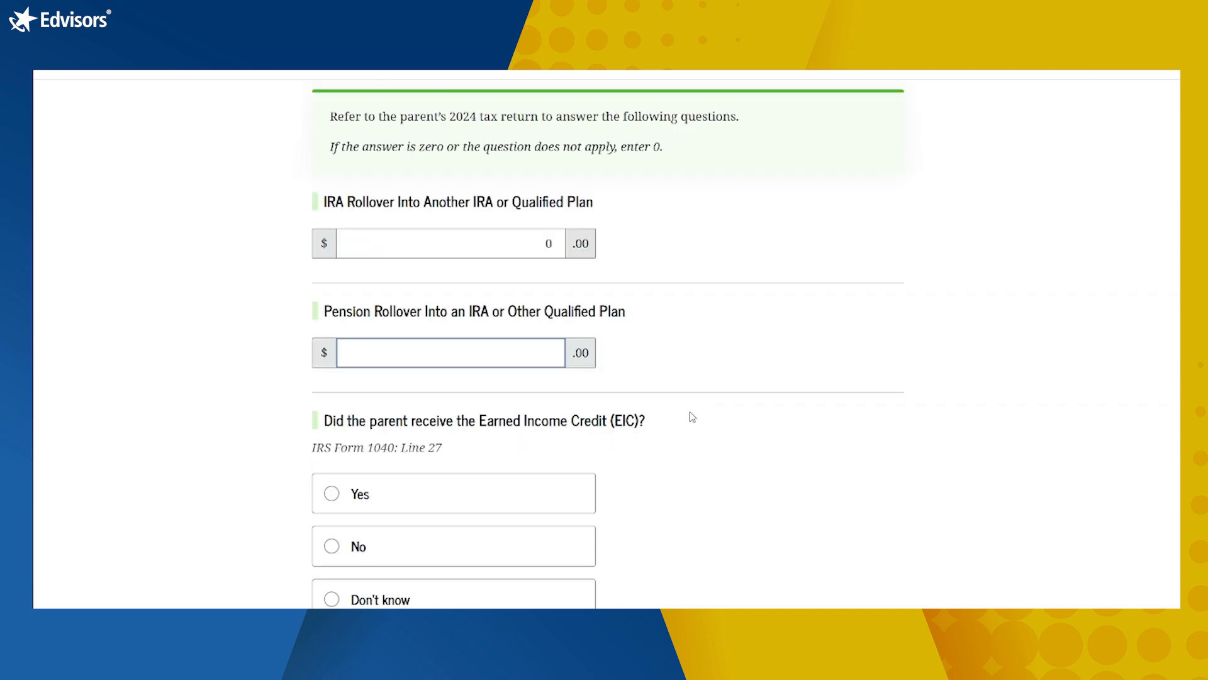
scroll(704, 409, down, 1)
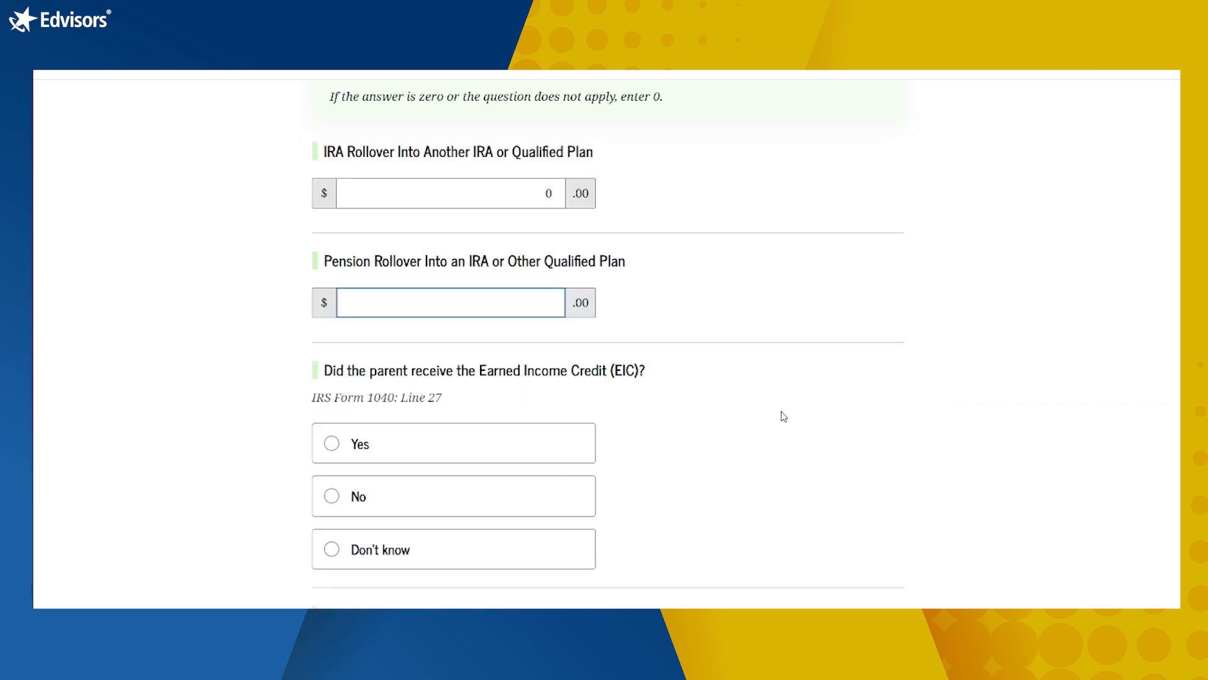
text(0)
click(784, 416)
scroll(785, 416, down, 2)
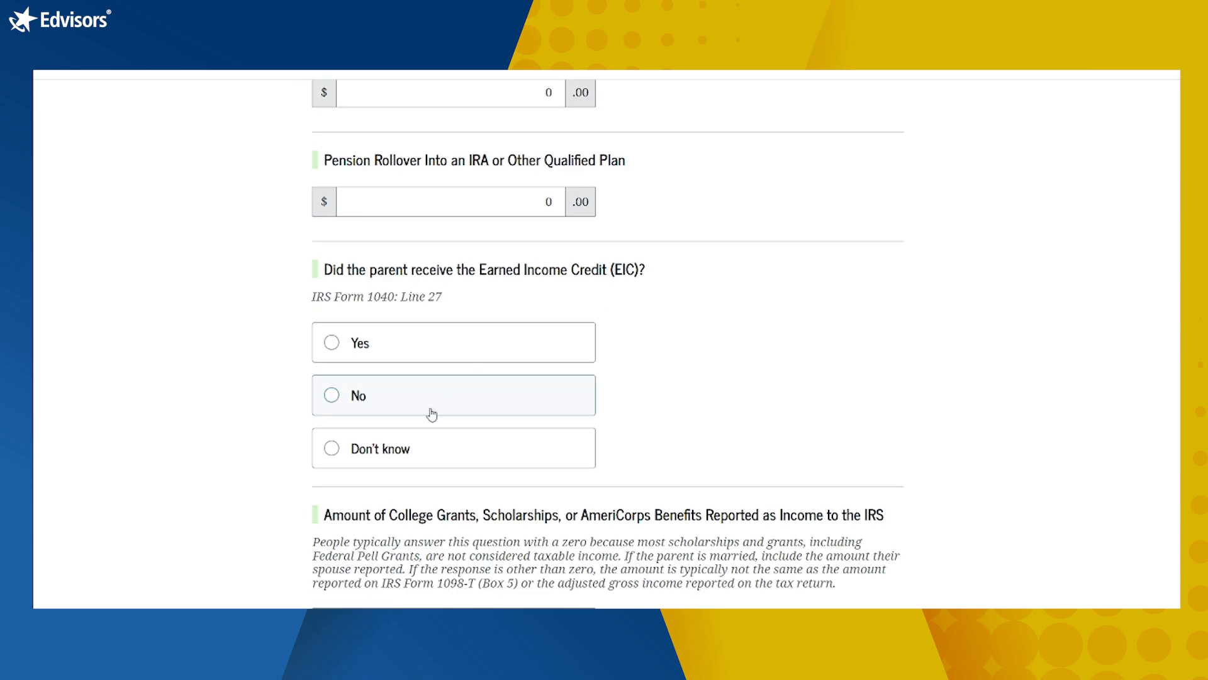
Step: Answer No to the Earned Income Credit and enter $0 for college grants counted as income
click(547, 391)
scroll(860, 403, down, 1)
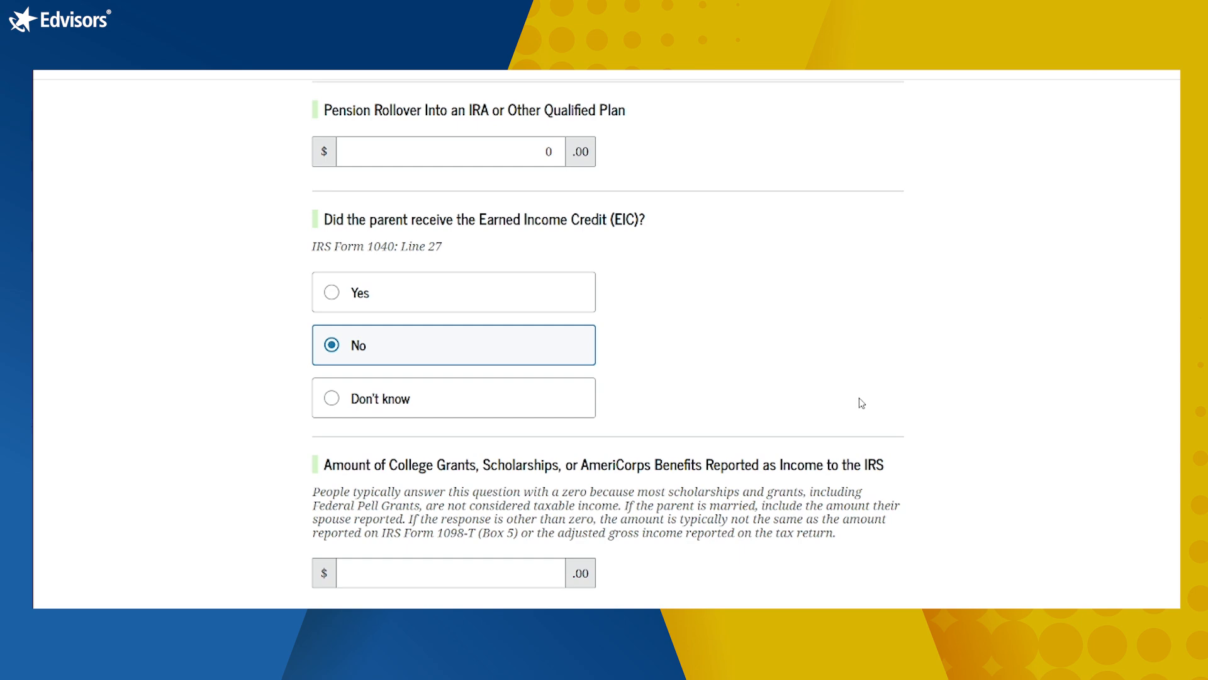
scroll(862, 403, down, 3)
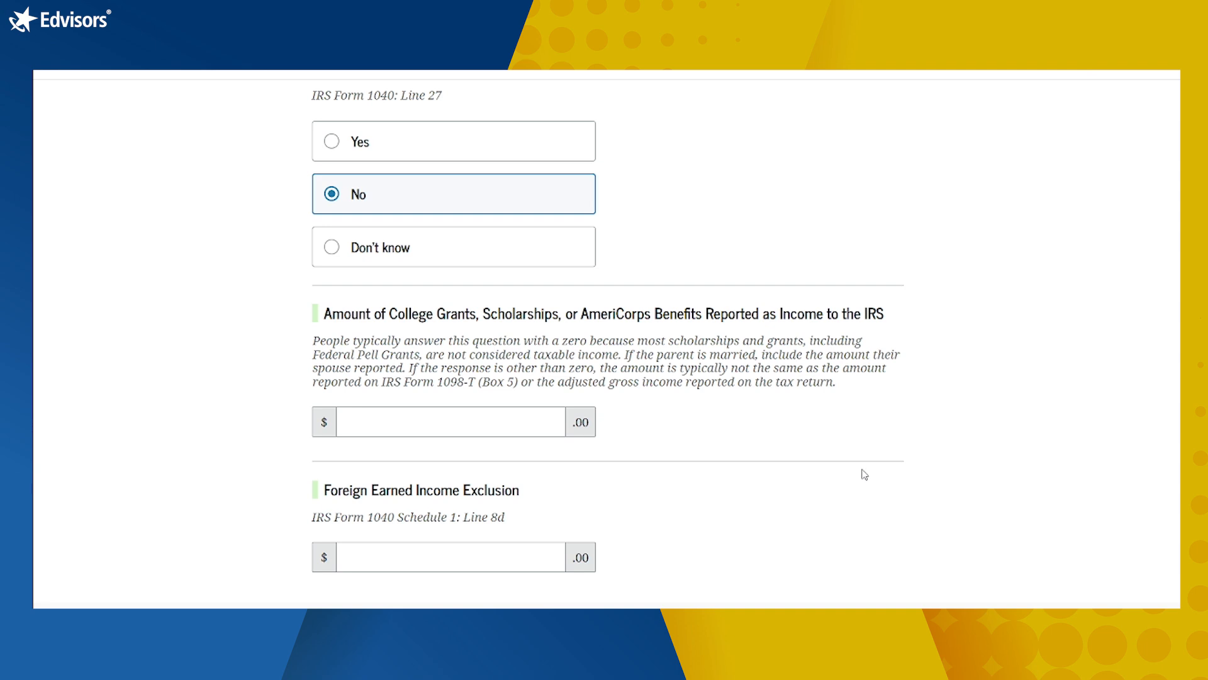
click(509, 425)
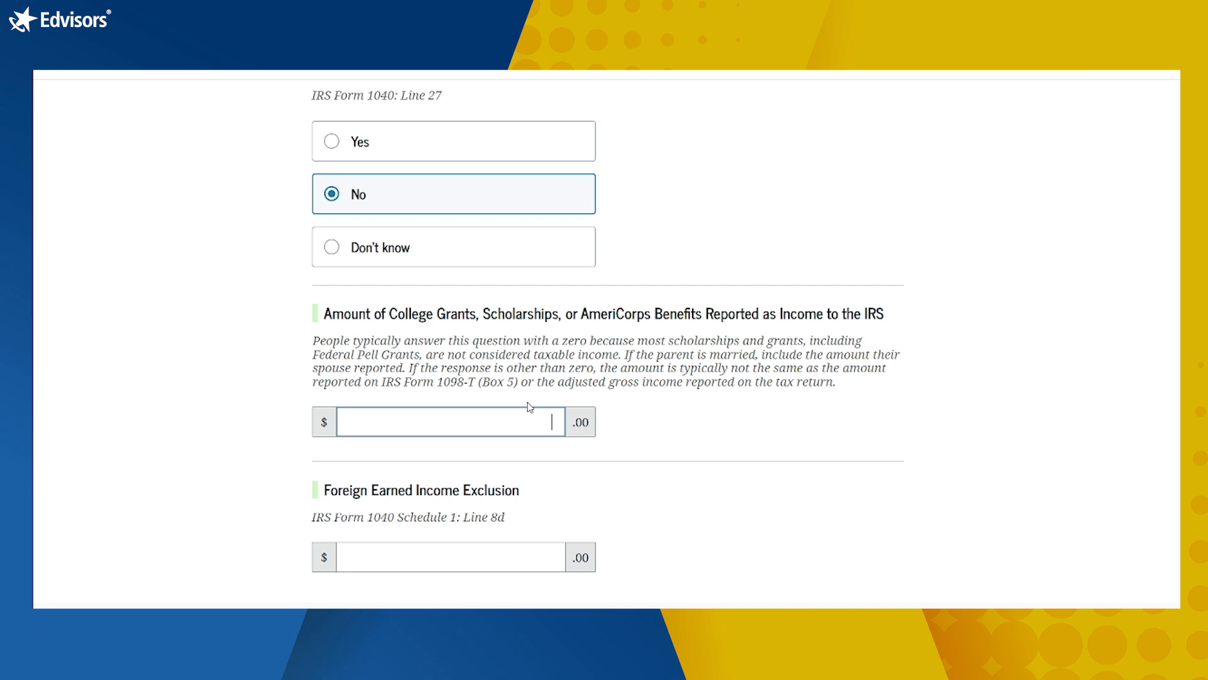
text(0)
click(824, 478)
Step: Enter $0 for the foreign earned income exclusion and submit the tax return page
scroll(826, 479, down, 1)
scroll(836, 476, down, 1)
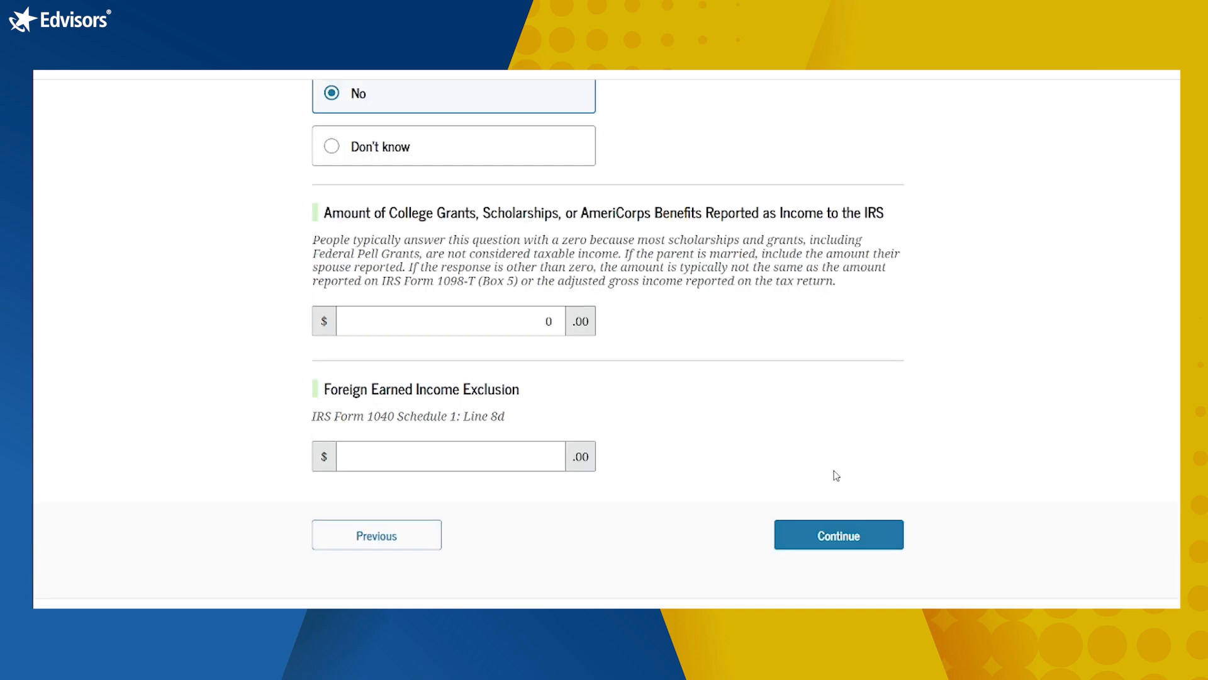
click(520, 460)
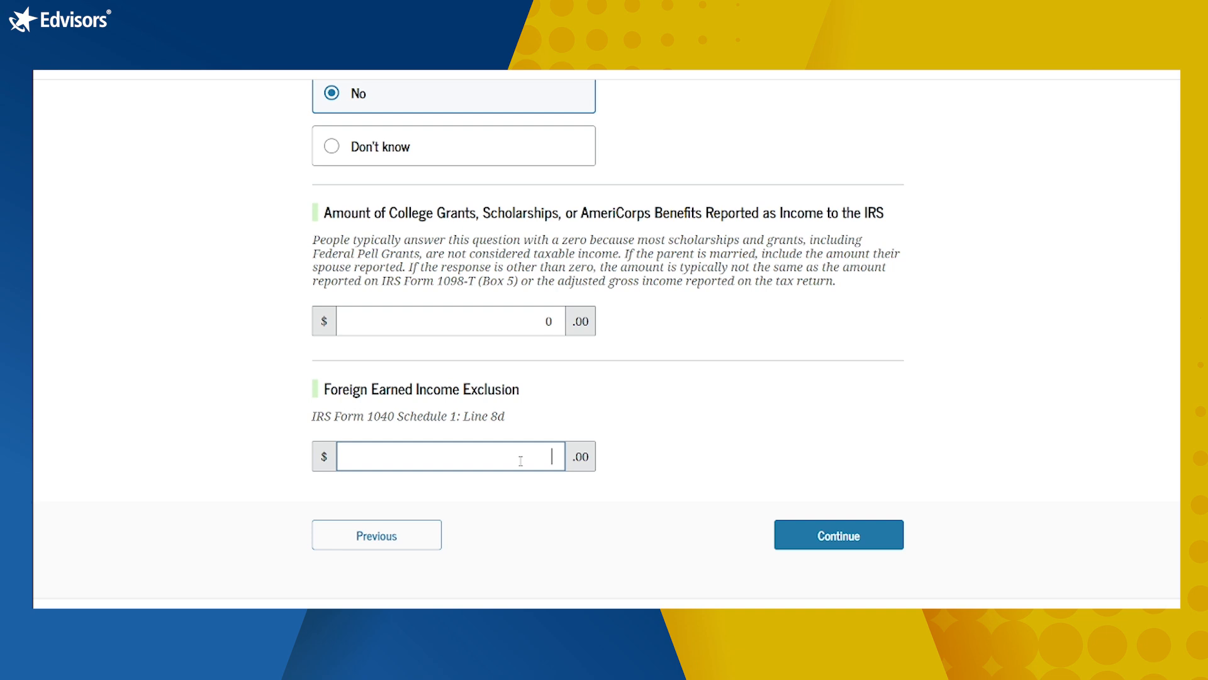
text(0)
click(720, 375)
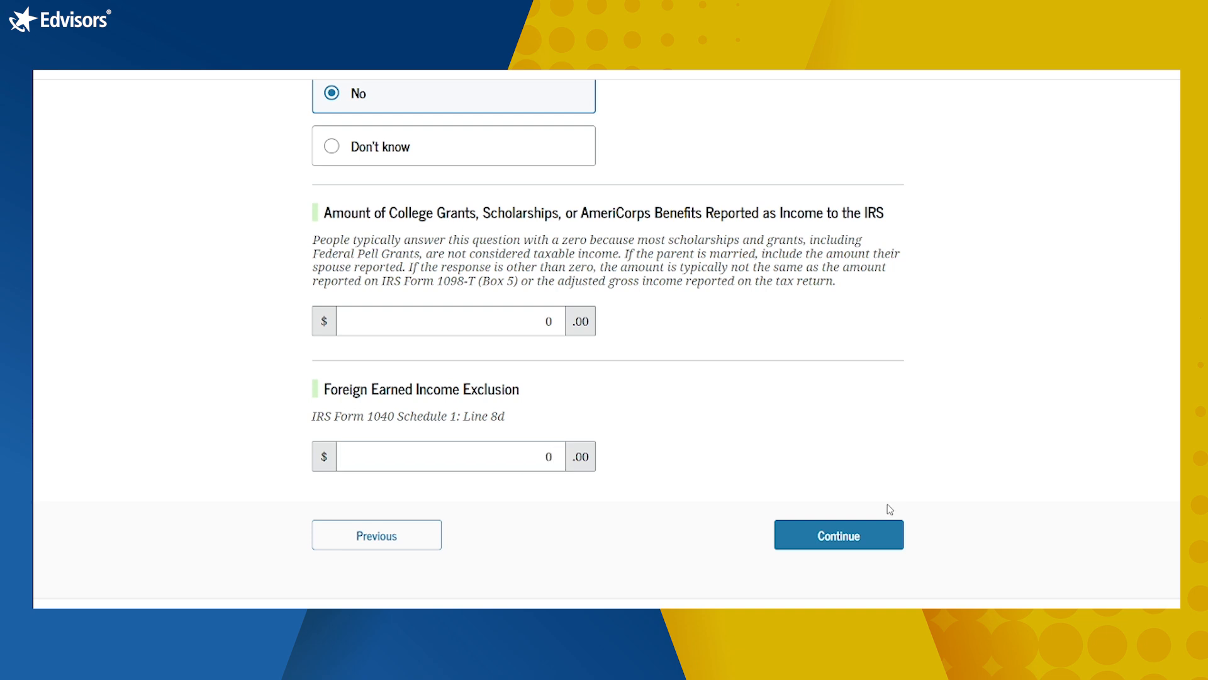
click(879, 535)
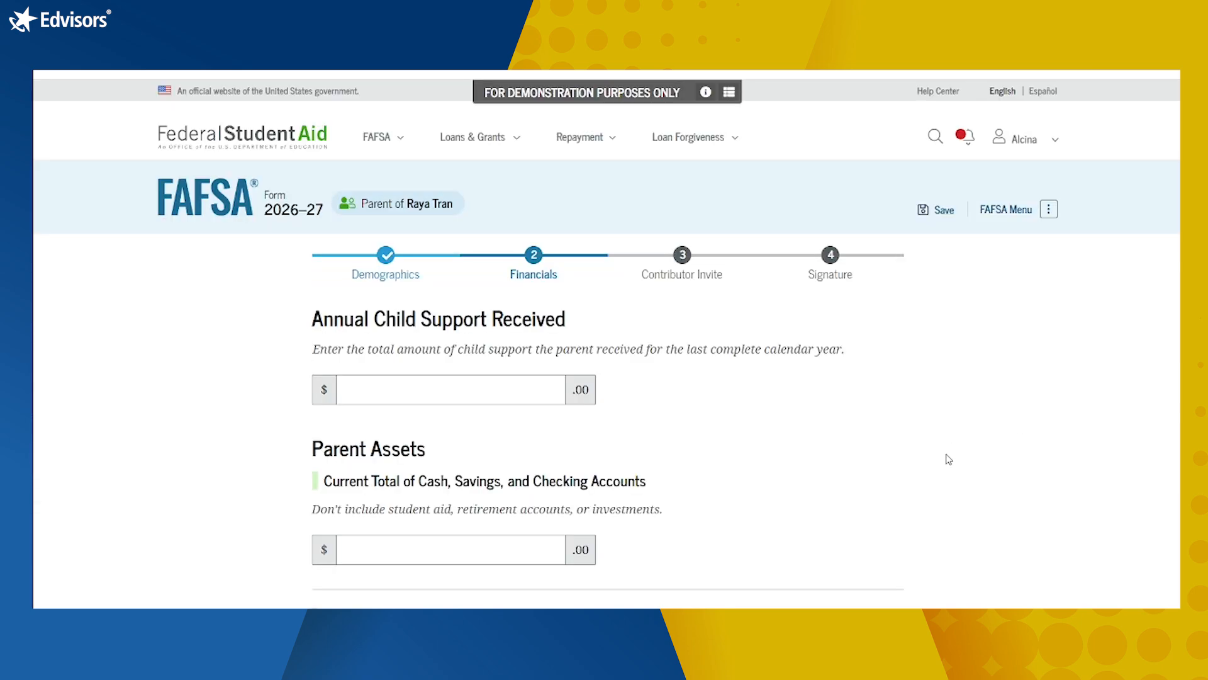
Step: Enter 0 in the parent's Annual Child Support Received field
scroll(948, 460, down, 2)
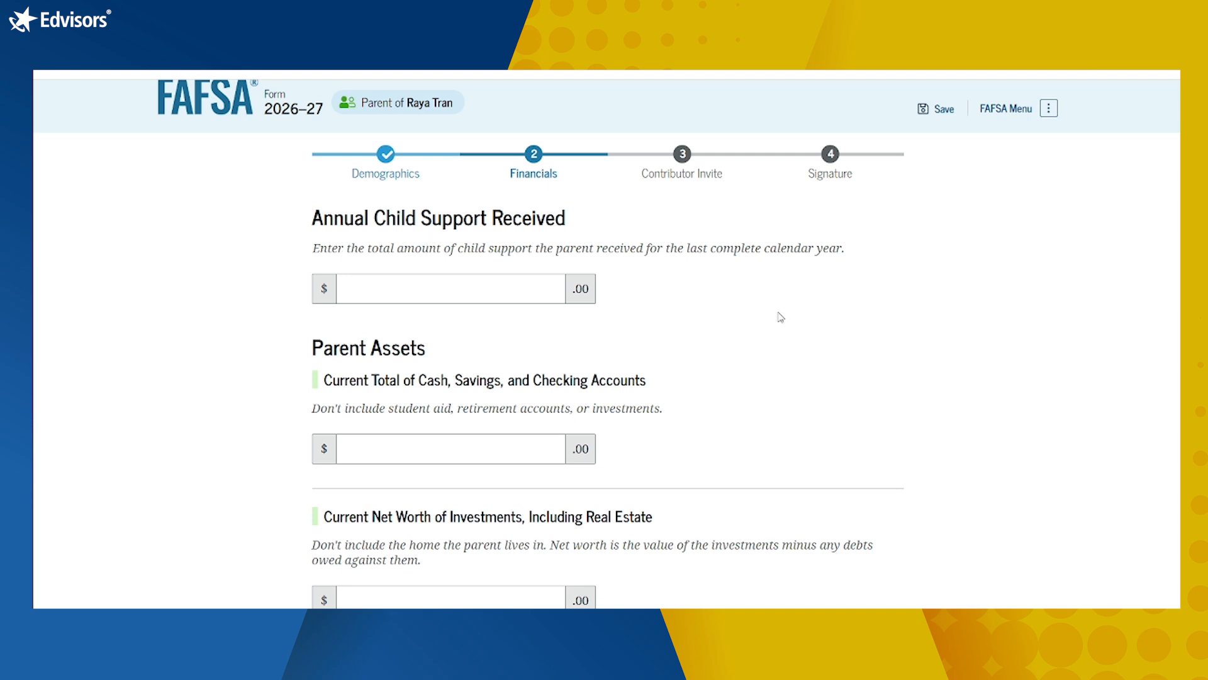
click(527, 284)
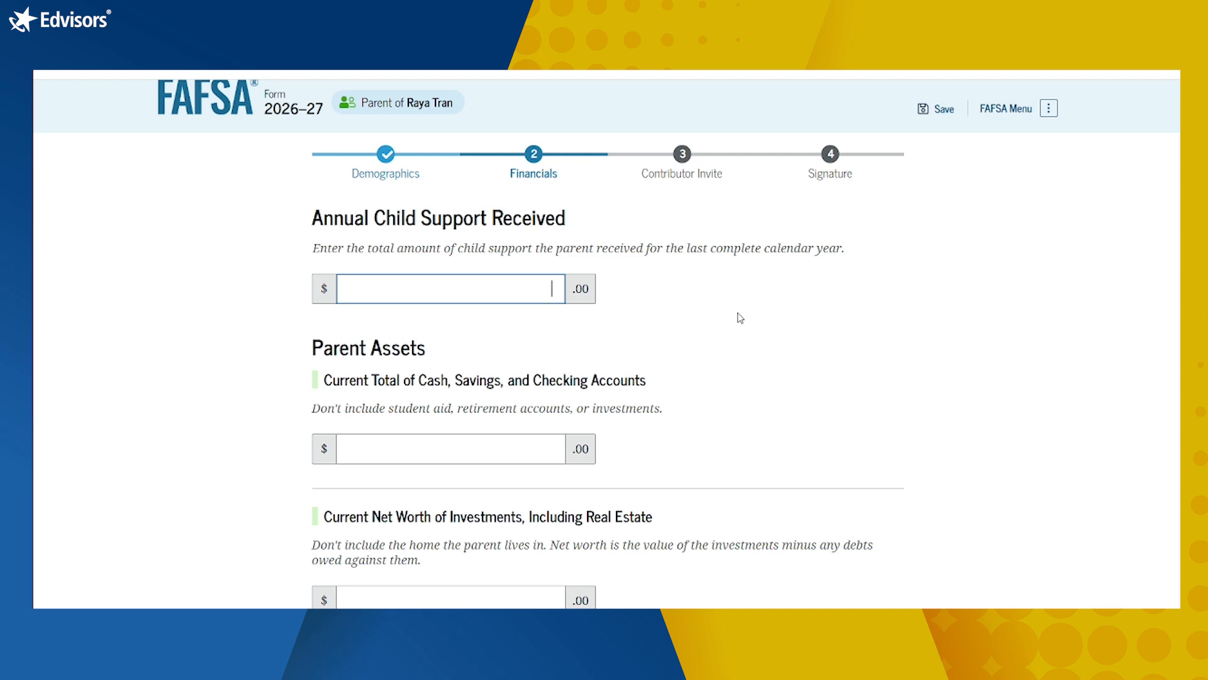
text(0)
click(773, 360)
scroll(772, 365, down, 2)
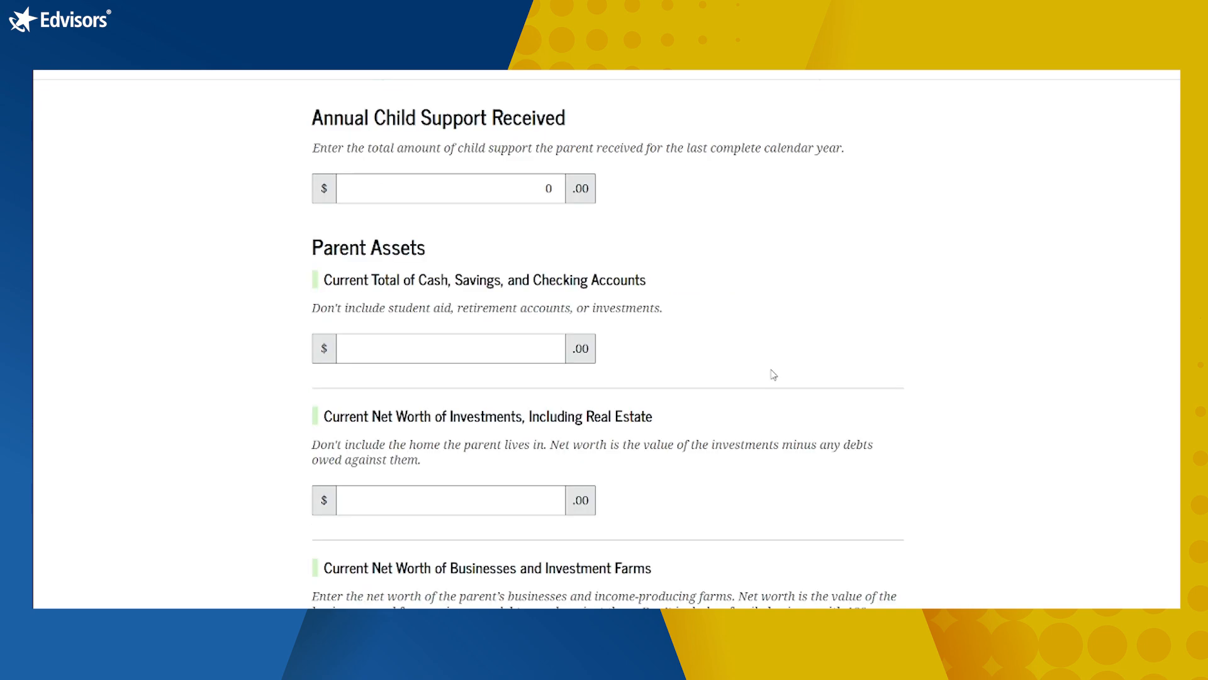
click(491, 346)
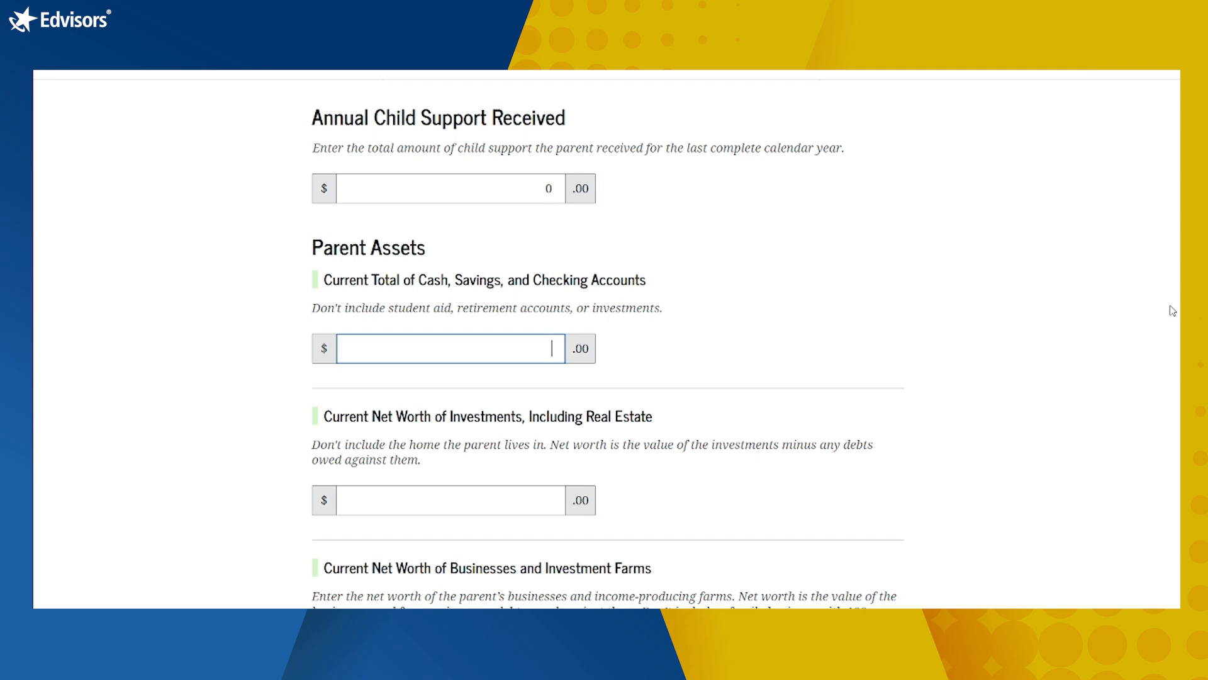
Step: Enter $5,000 for cash, savings and checking and 0 for investment net worth
text(5000)
click(841, 436)
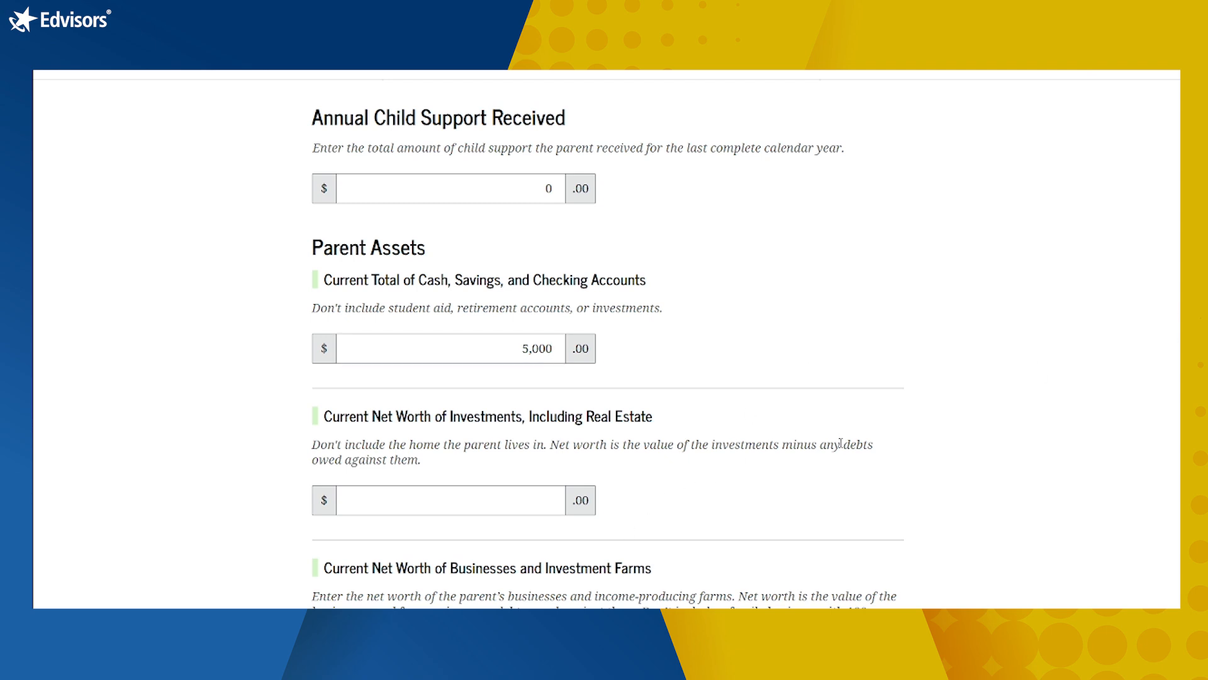
scroll(842, 450, down, 2)
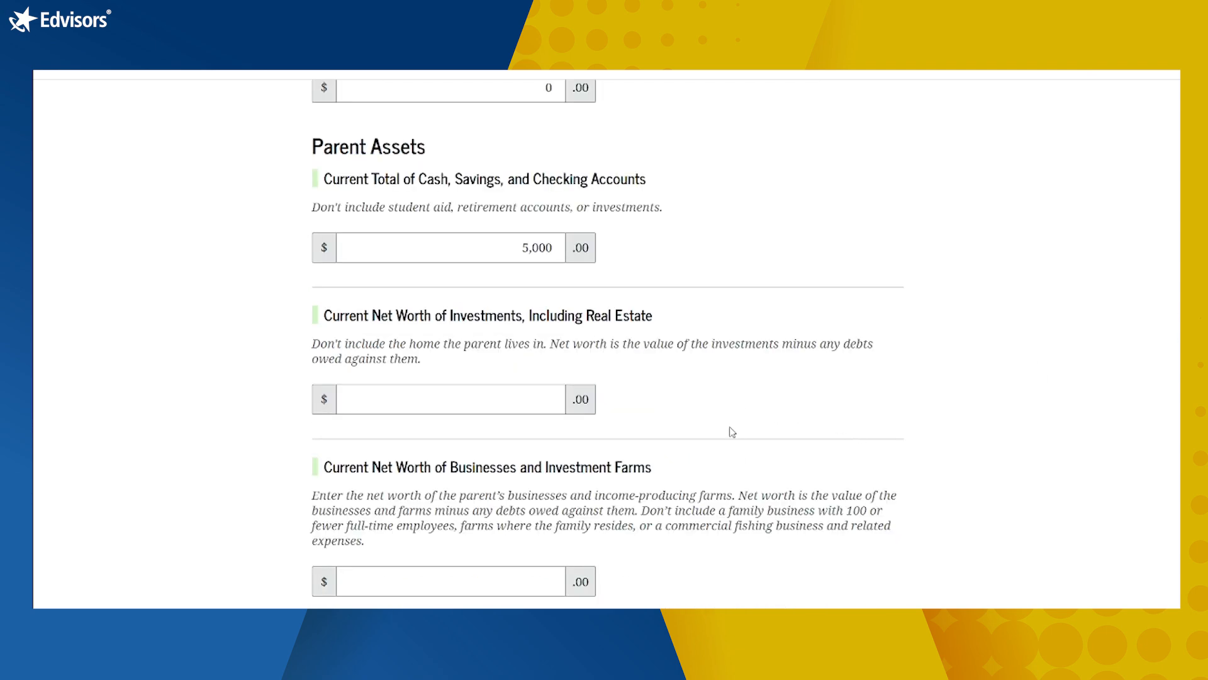
click(540, 394)
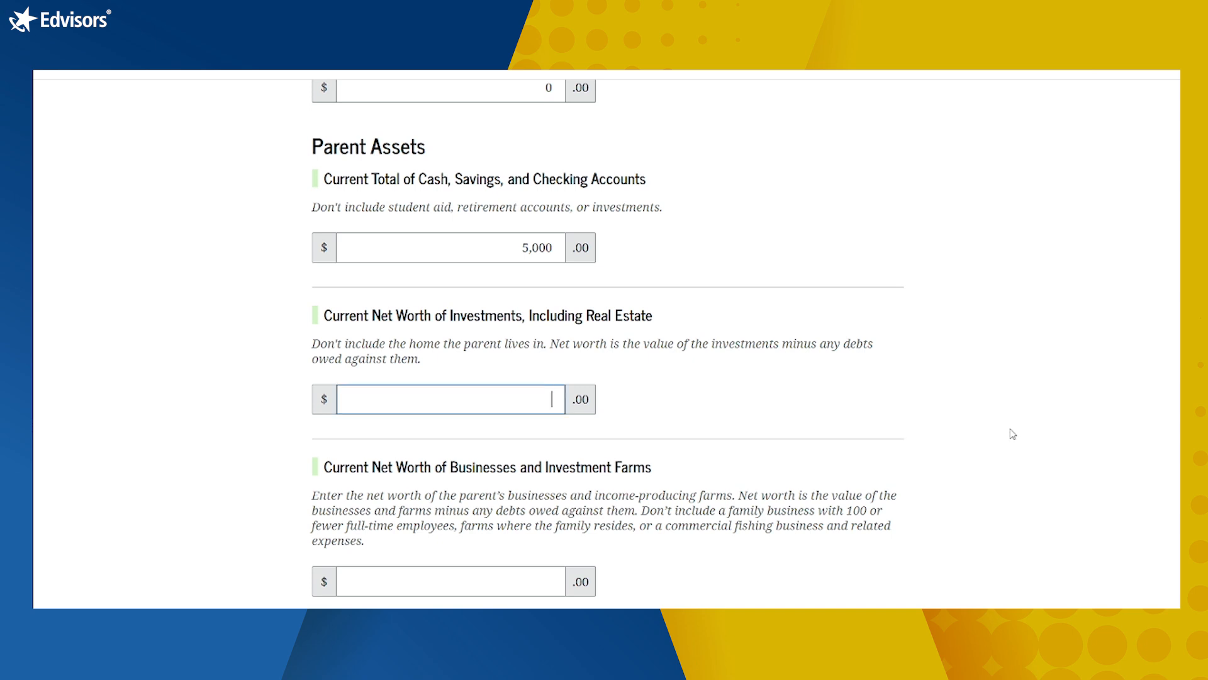
scroll(1020, 429, down, 1)
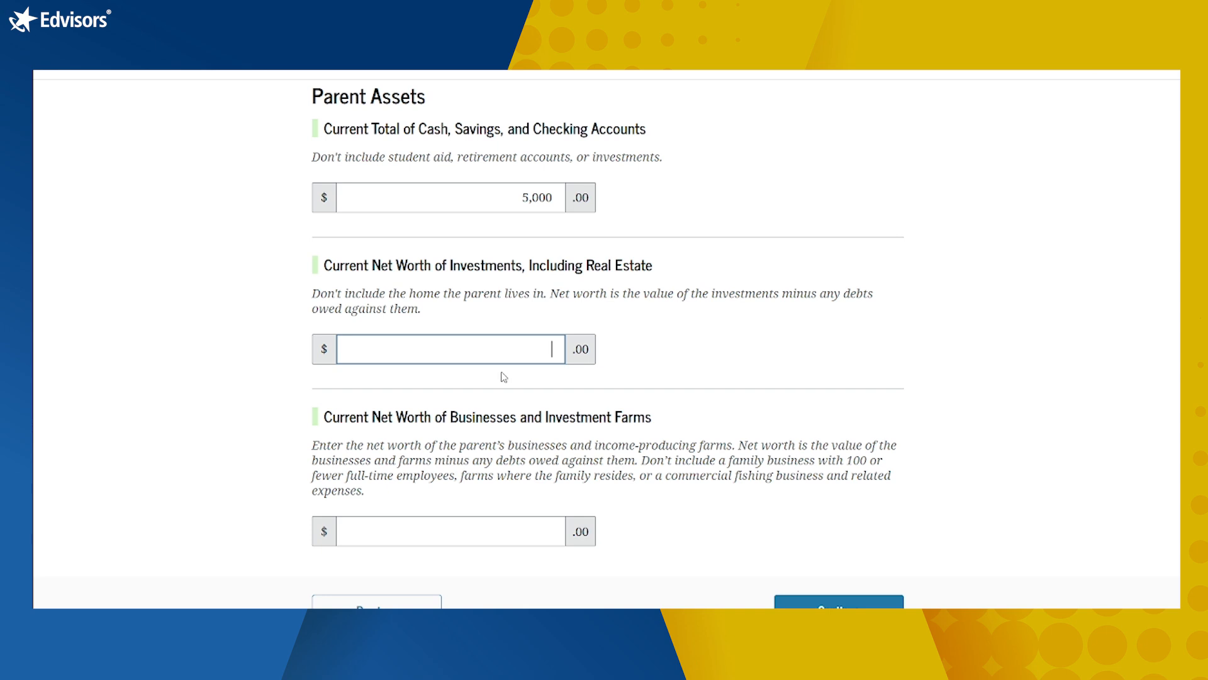
text(0)
Step: Enter 0 for business and investment farm net worth and submit Parent Assets
scroll(677, 302, down, 3)
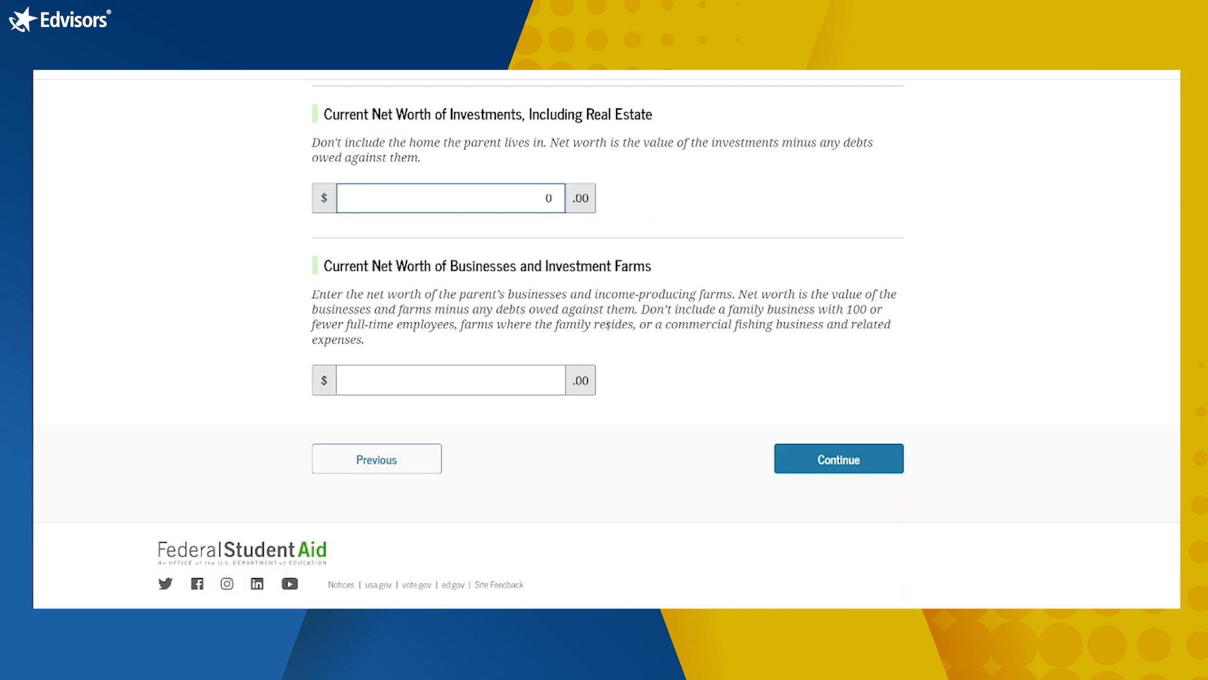
click(506, 381)
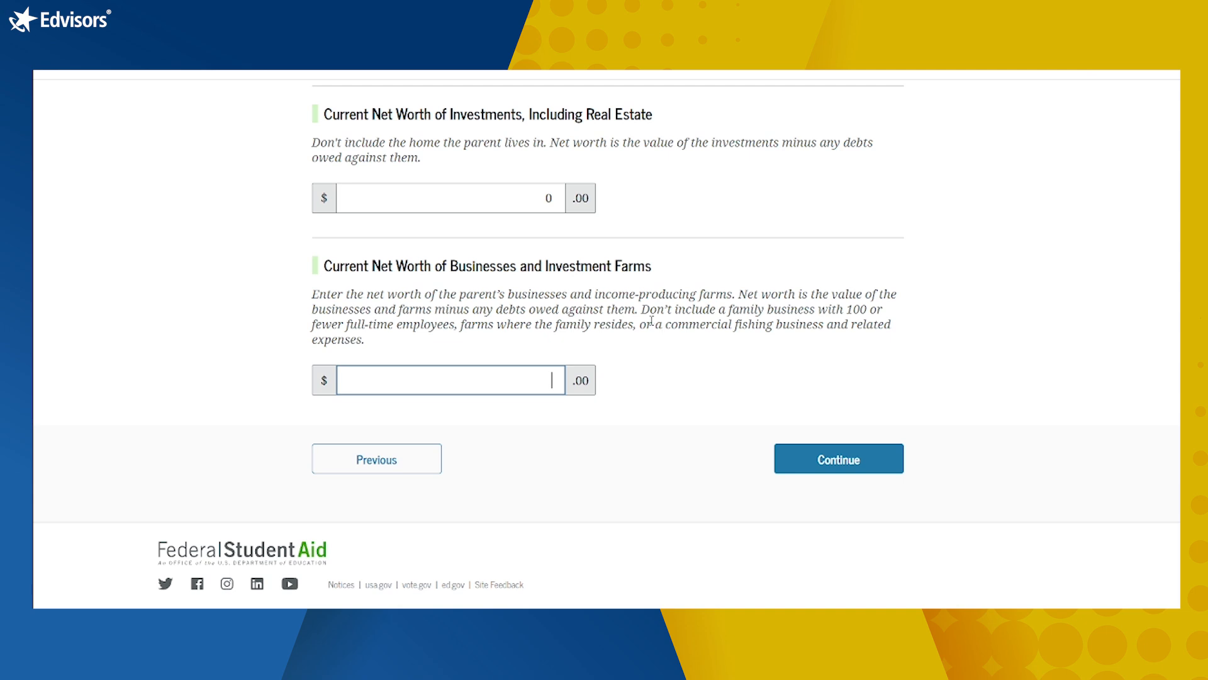
drag(642, 309, 883, 340)
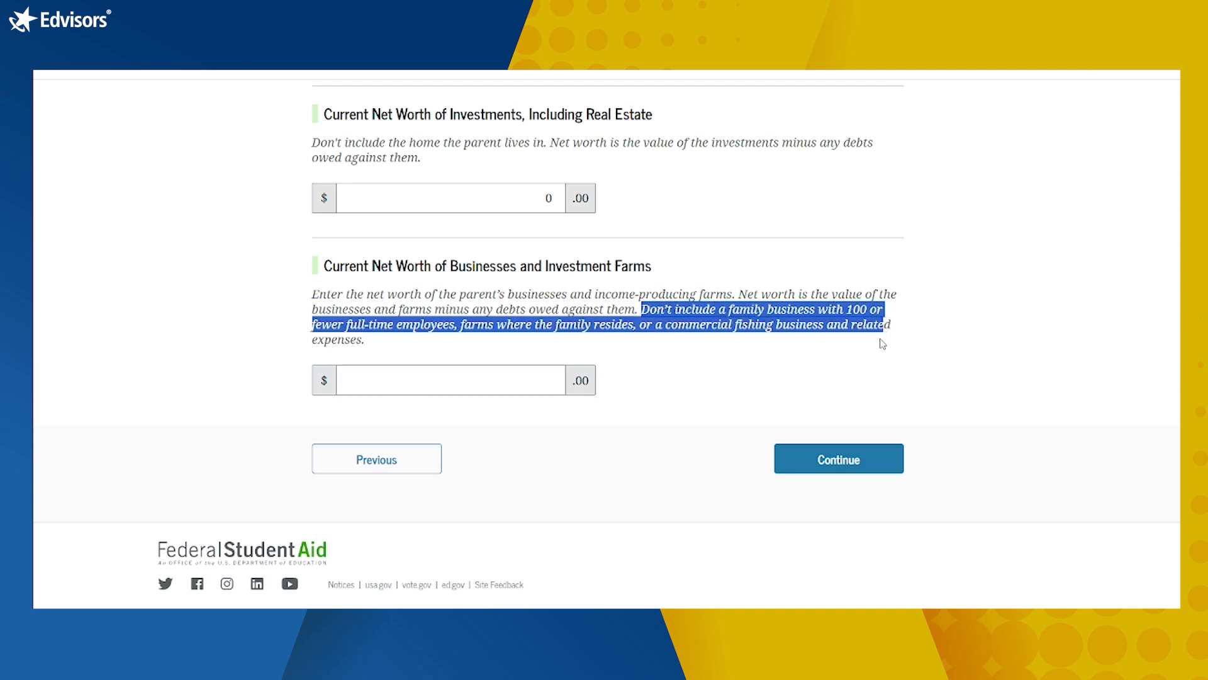
click(882, 340)
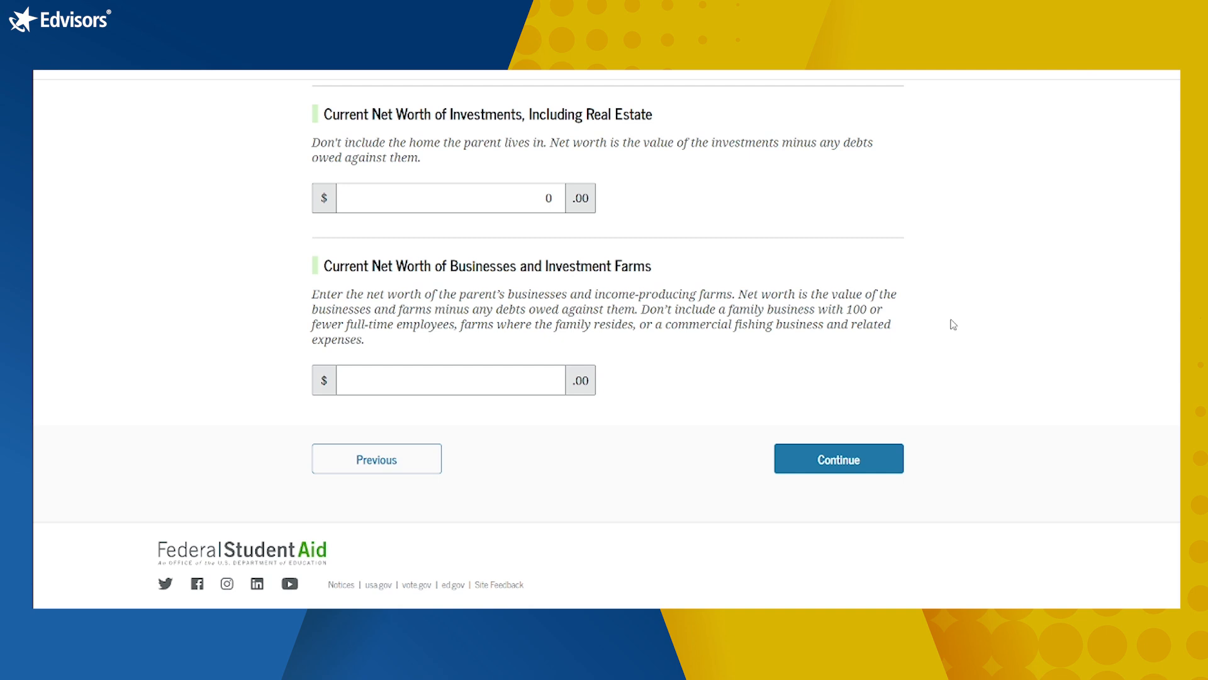
click(546, 370)
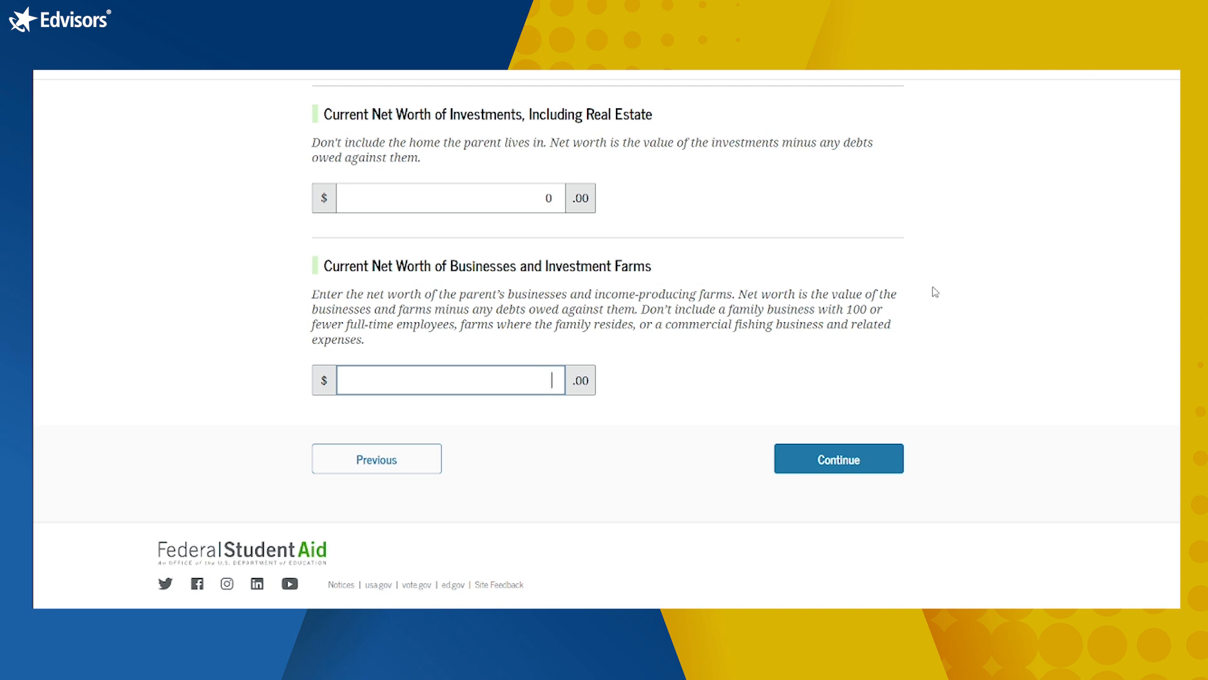
text(0)
click(861, 457)
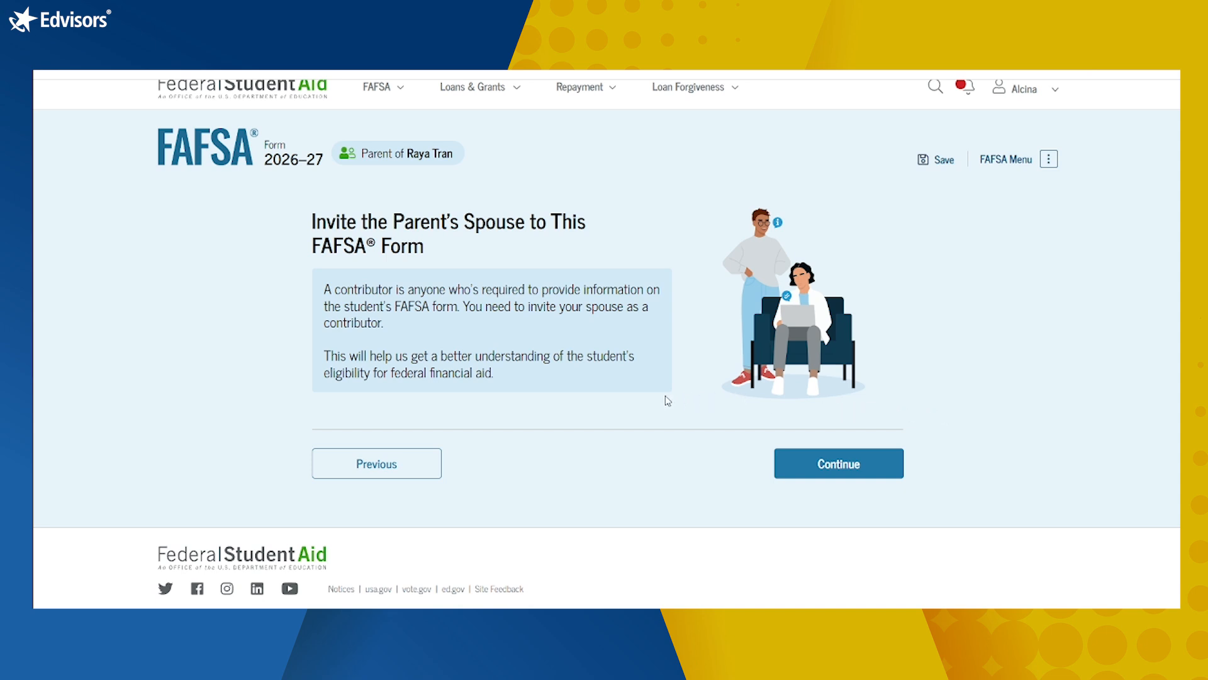
Step: Invite the parent's spouse as a contributor by e-mail, then proceed to Review Your FAFSA Responses
click(817, 450)
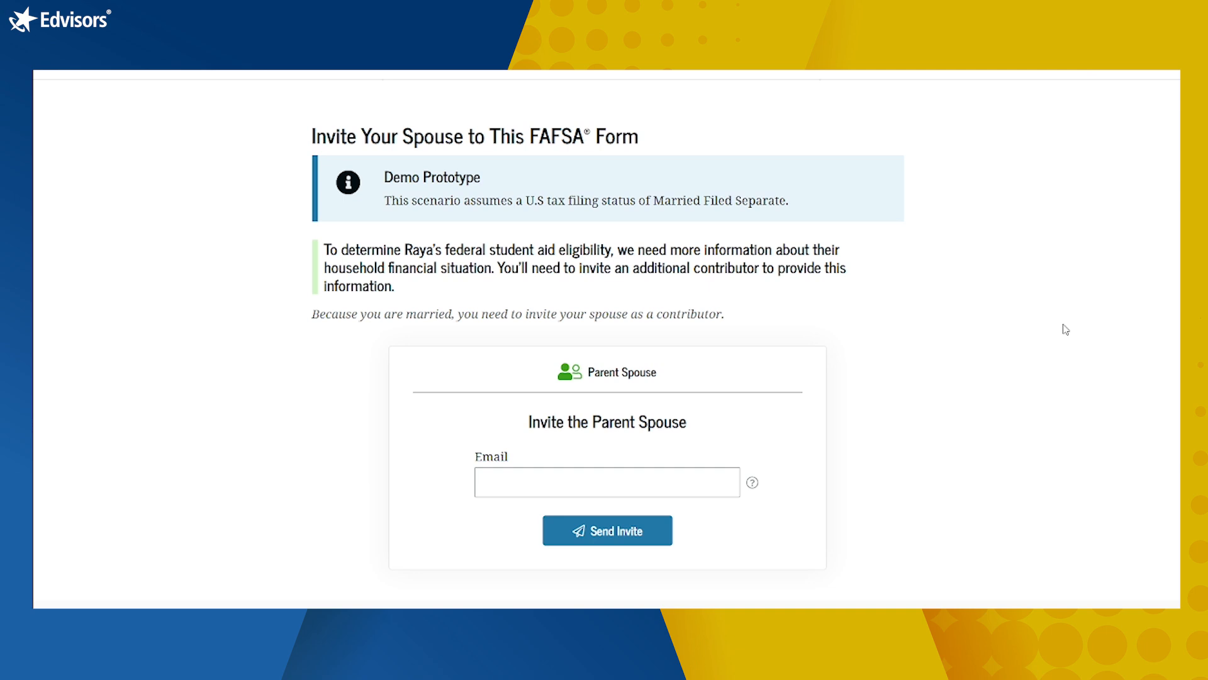
click(649, 478)
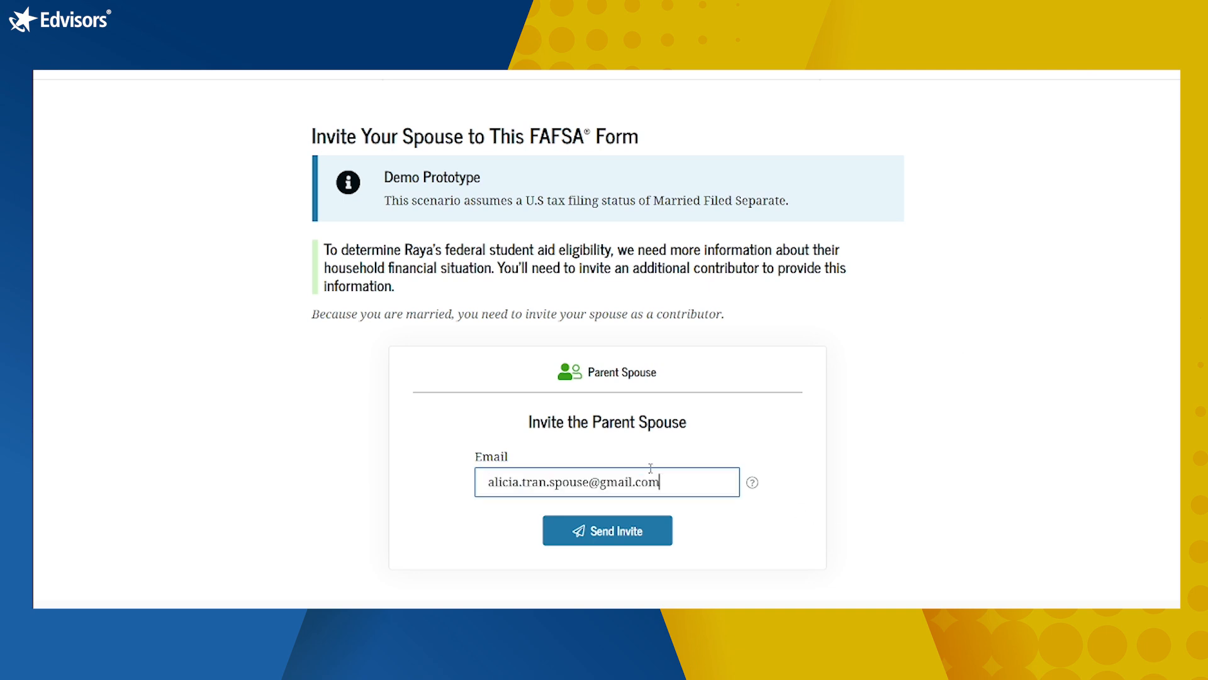
click(642, 534)
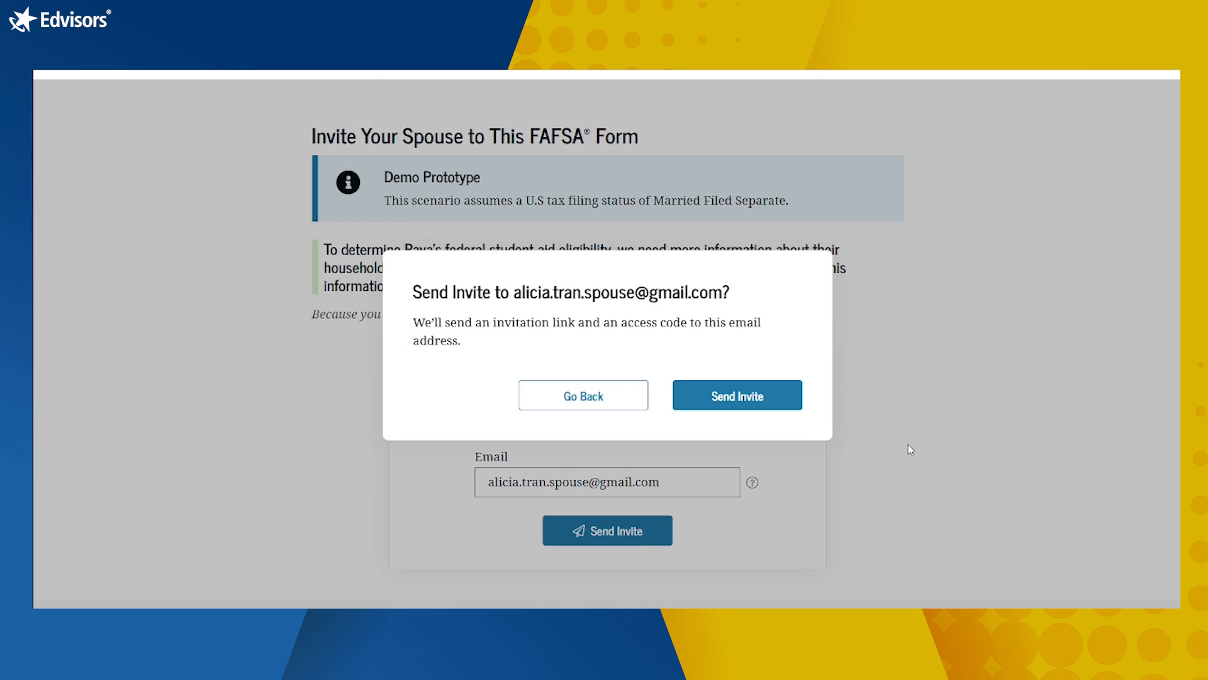
click(735, 382)
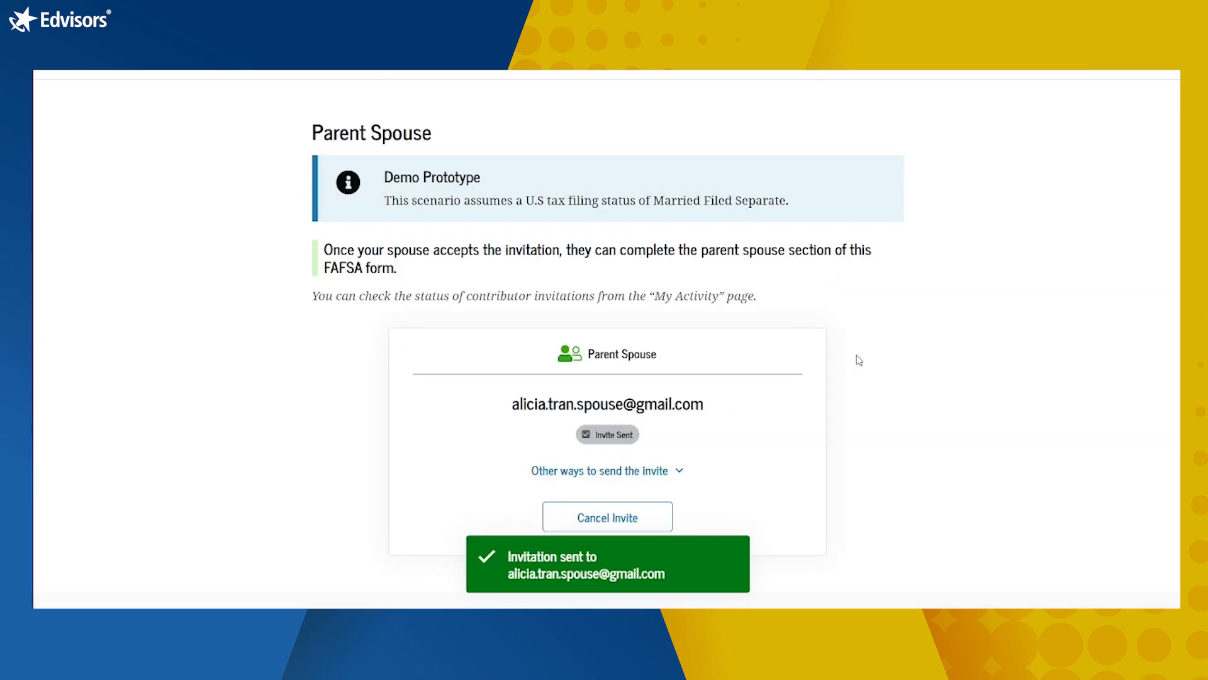
scroll(860, 360, down, 2)
click(833, 485)
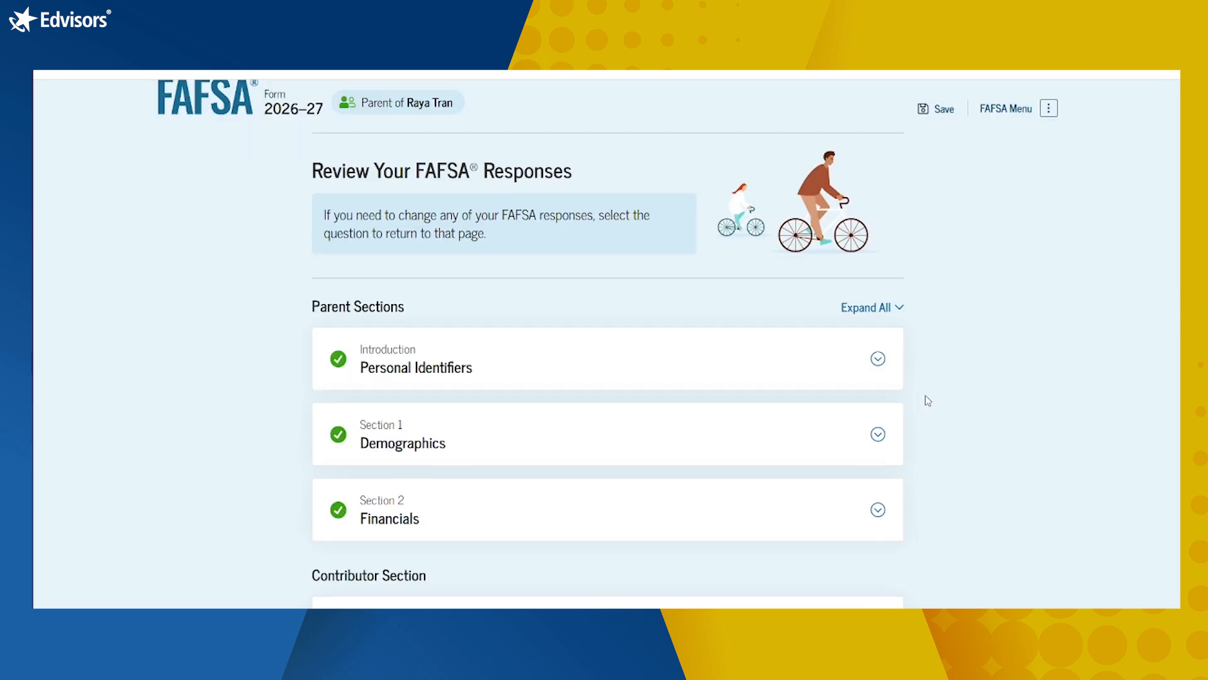
Step: Expand all parent answers and check family size 3, one in college, and $0 grants and child support
scroll(928, 399, down, 2)
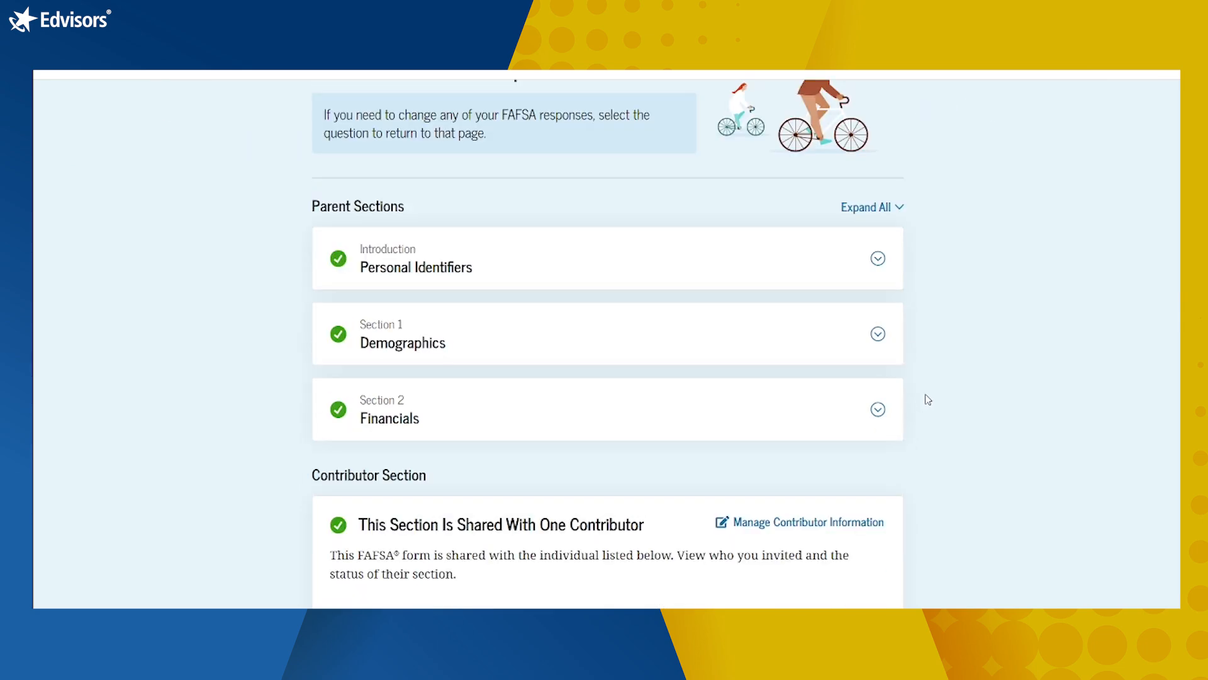
click(879, 209)
scroll(1016, 365, down, 12)
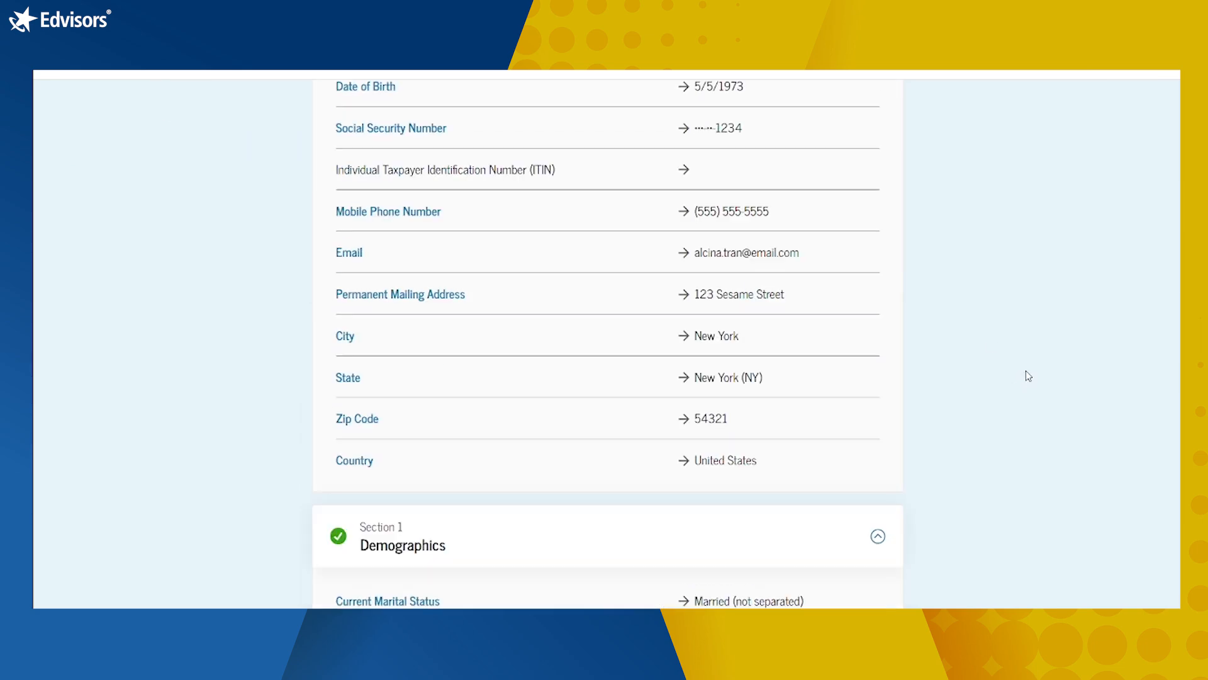
scroll(1028, 373, down, 15)
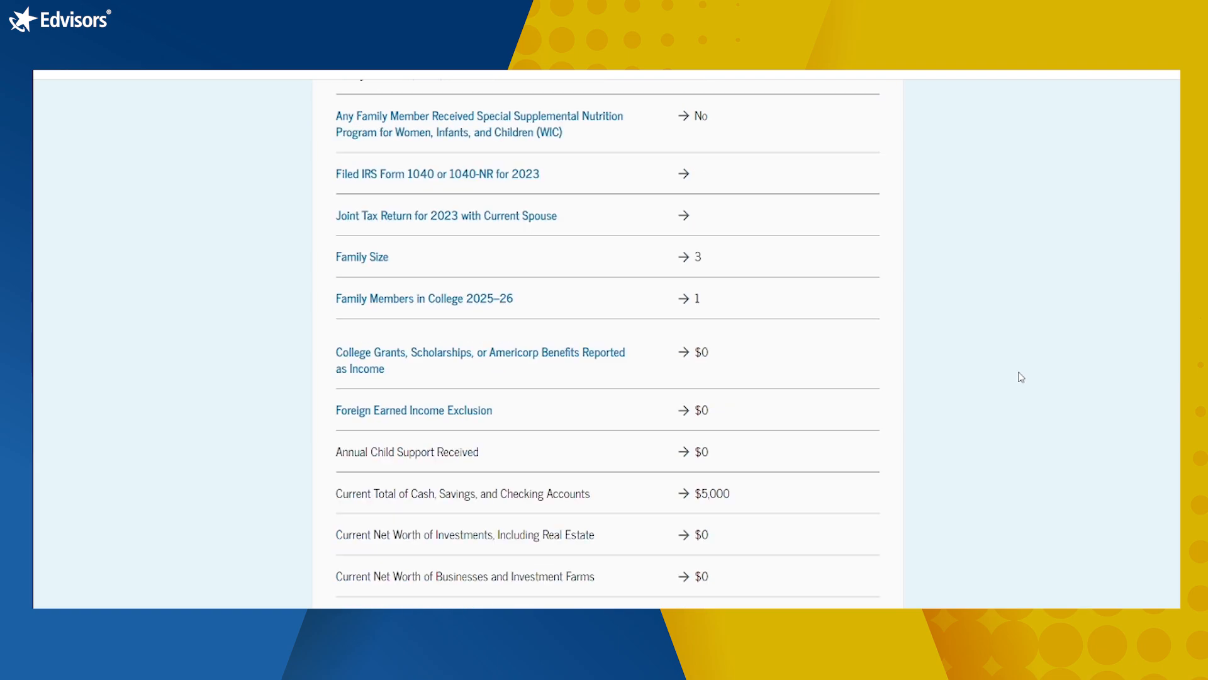
scroll(1010, 381, down, 7)
scroll(1004, 387, up, 6)
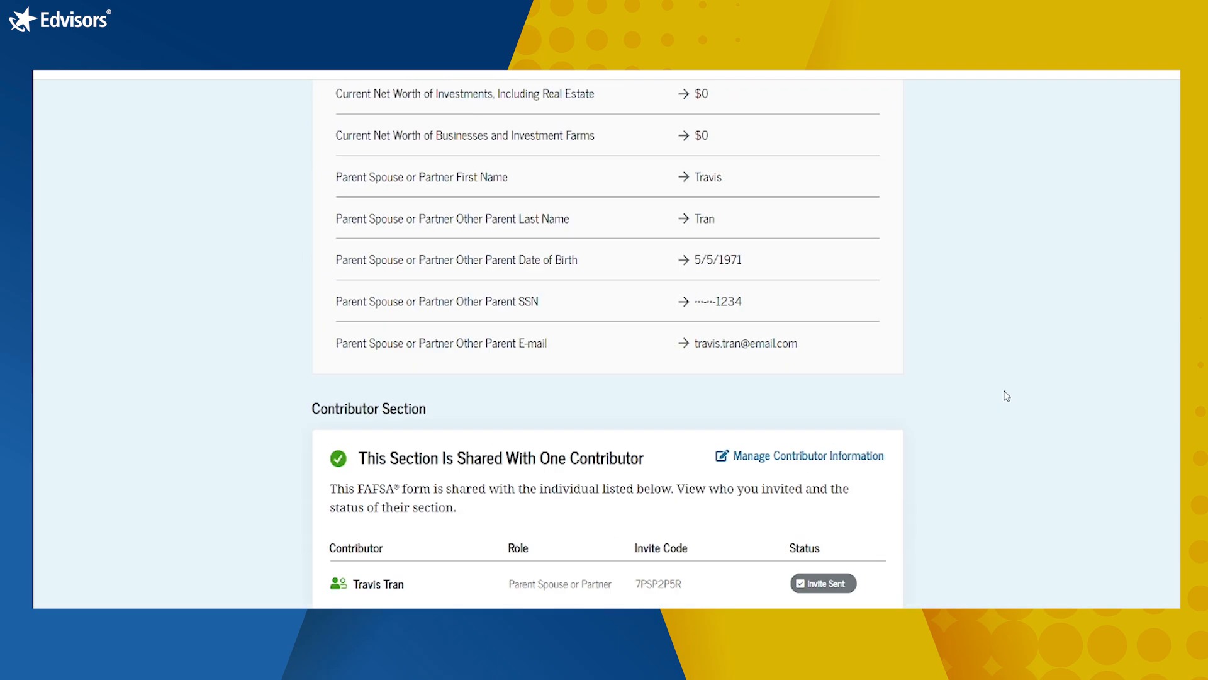
scroll(1005, 397, up, 5)
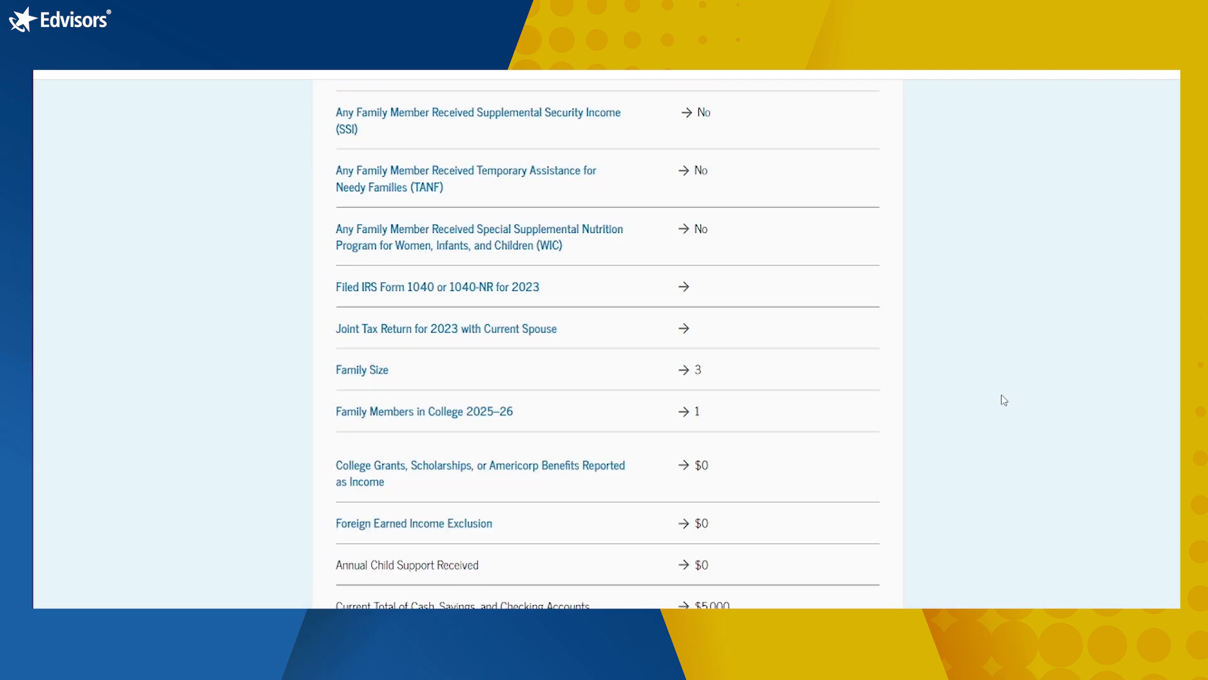
scroll(1006, 383, down, 10)
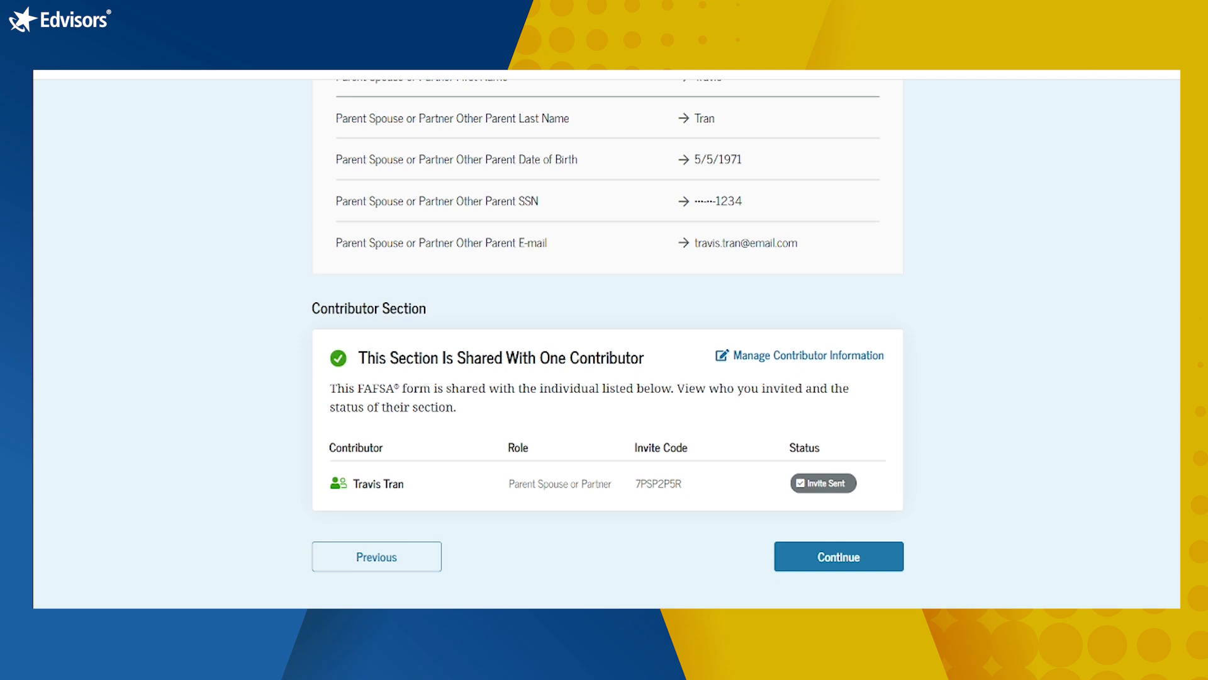
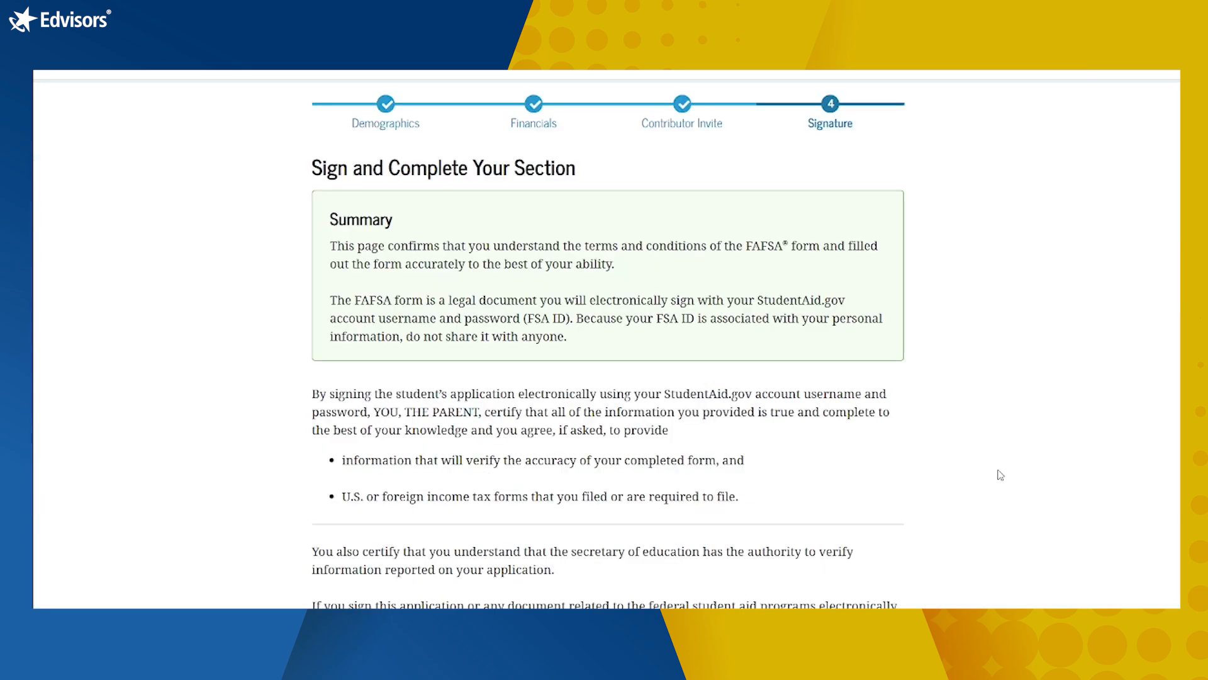
Step: Tick 'I agree to the terms outlined above' at the bottom of the Sign Your Section area
scroll(1000, 475, down, 1)
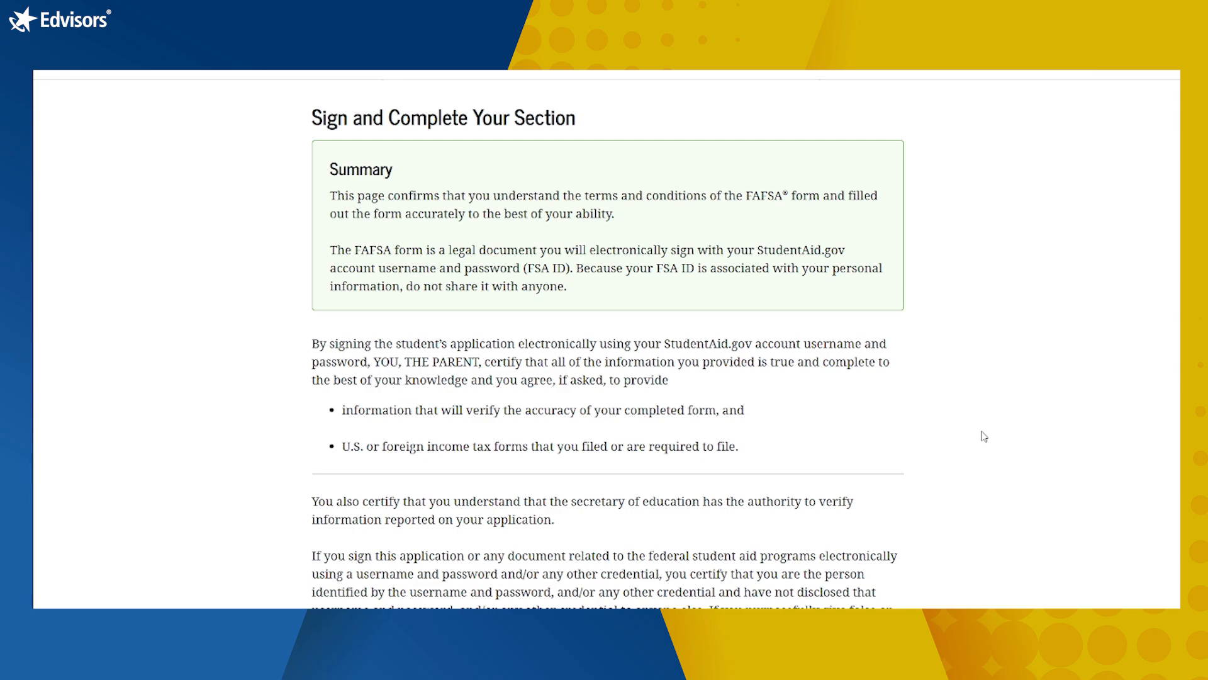
scroll(985, 436, down, 3)
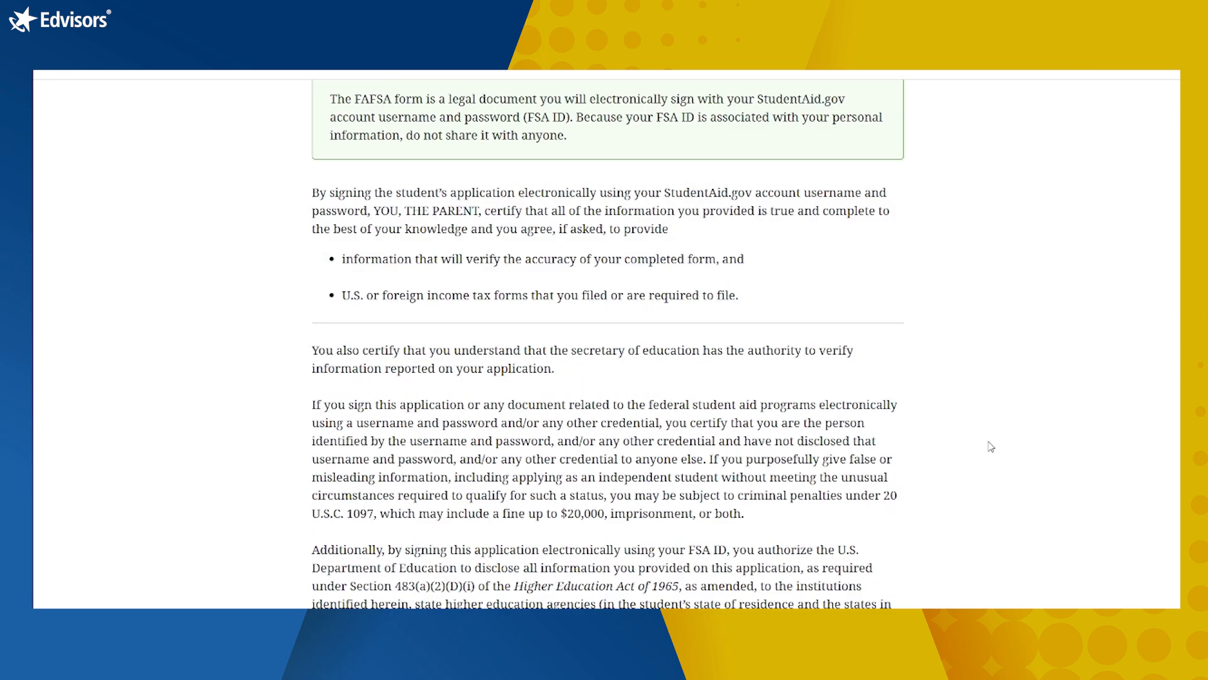
scroll(992, 447, down, 8)
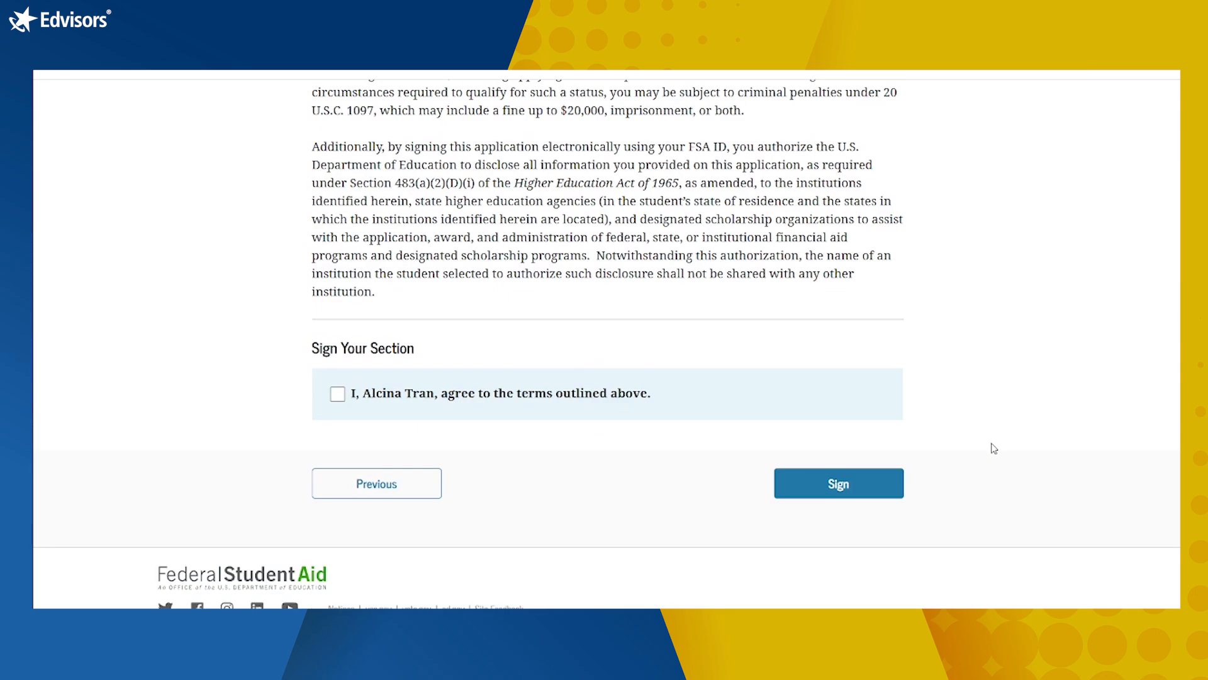
scroll(887, 421, up, 12)
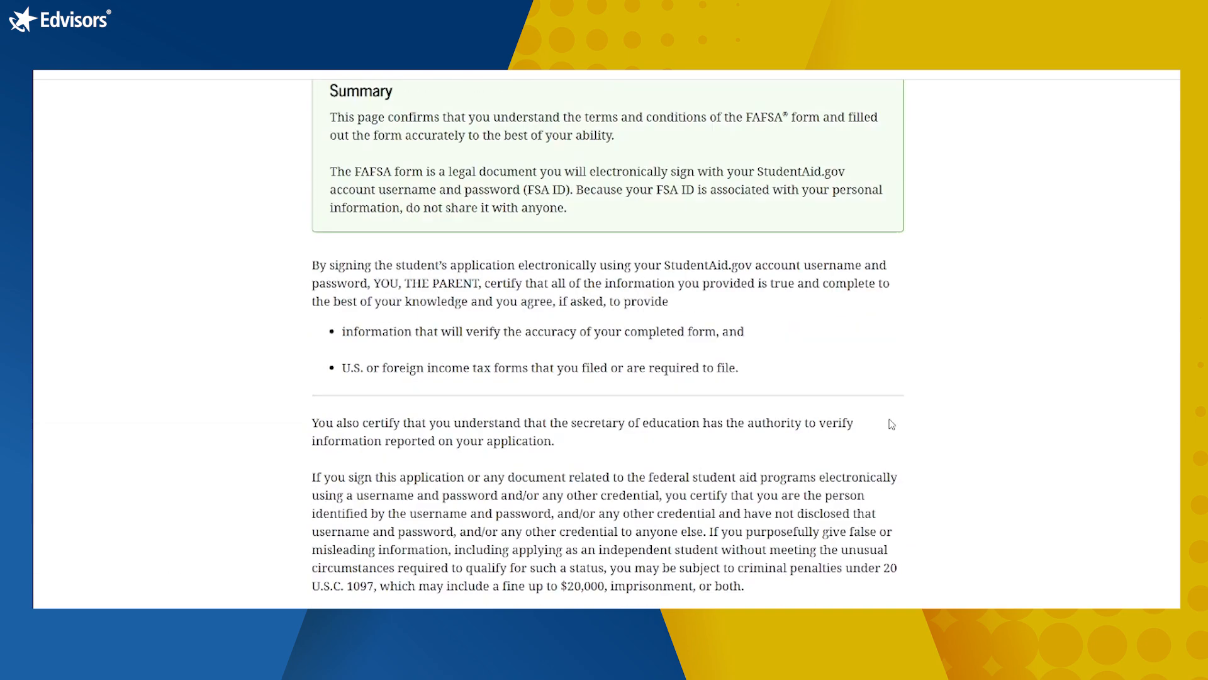
scroll(893, 423, down, 1)
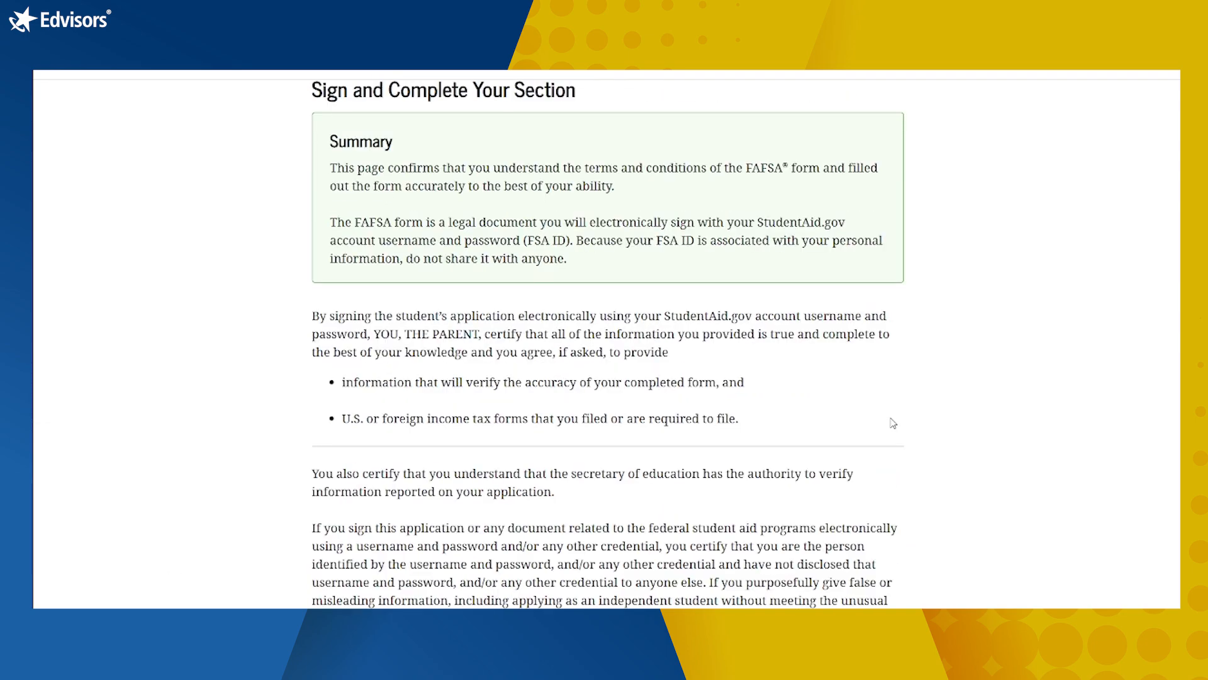
scroll(893, 423, down, 1)
scroll(893, 423, down, 2)
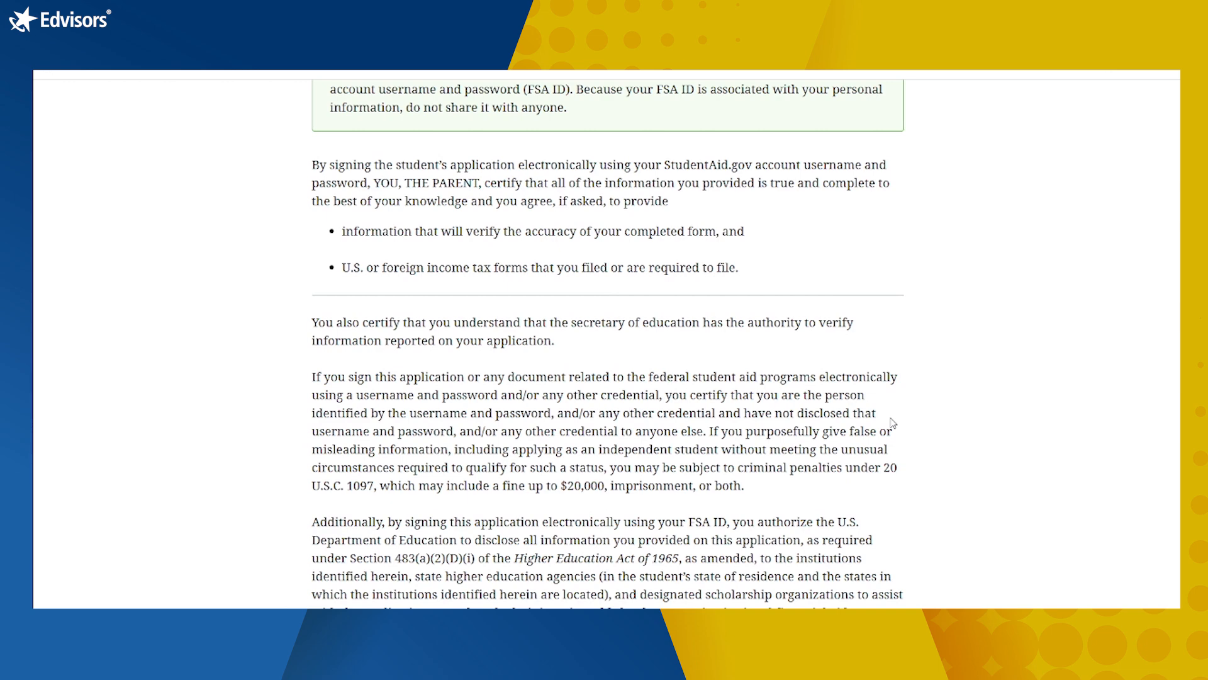
scroll(893, 423, down, 1)
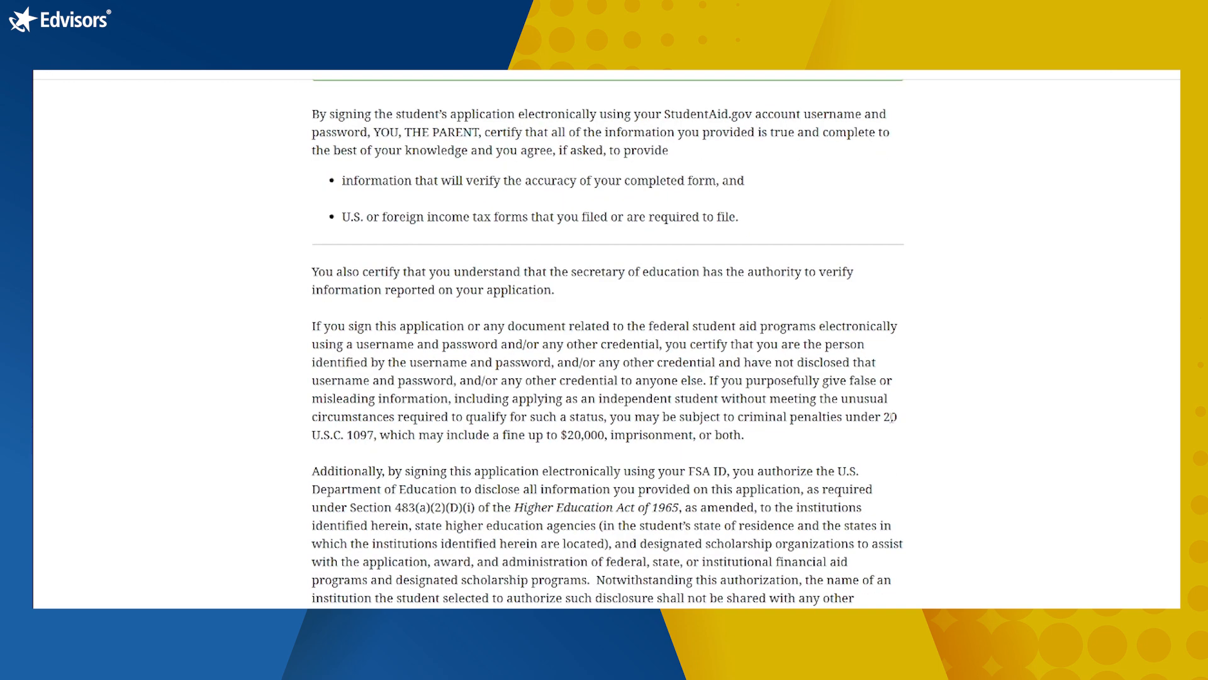
scroll(894, 420, down, 1)
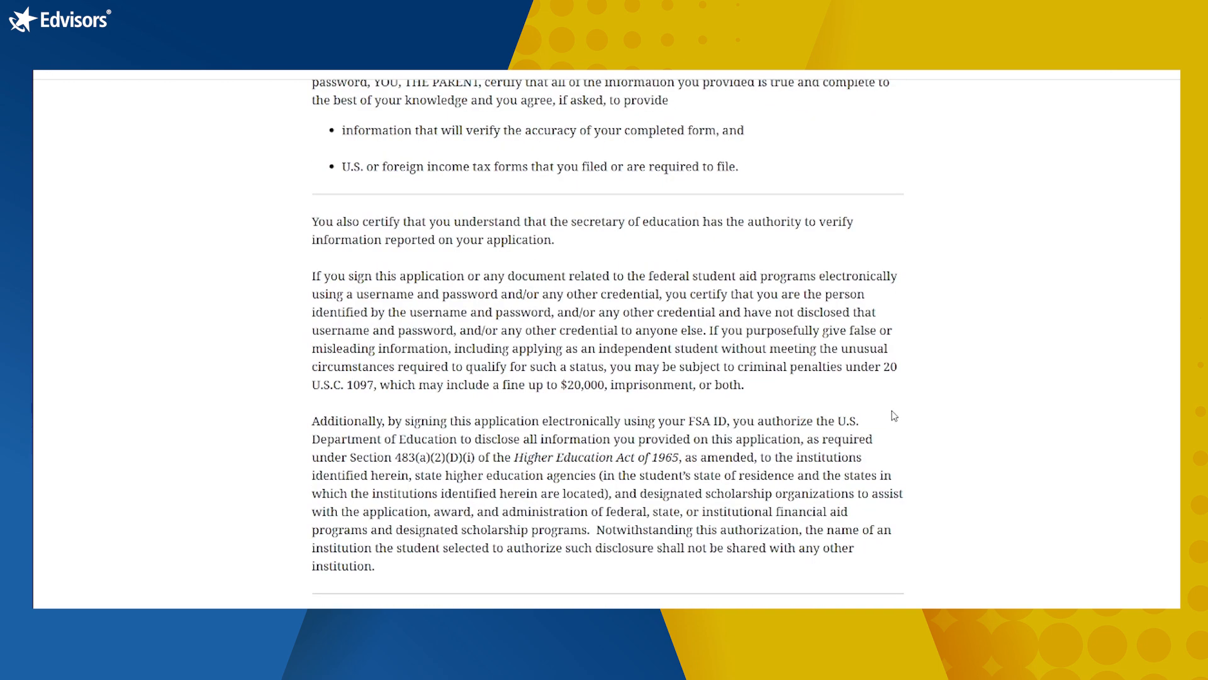
scroll(897, 416, down, 1)
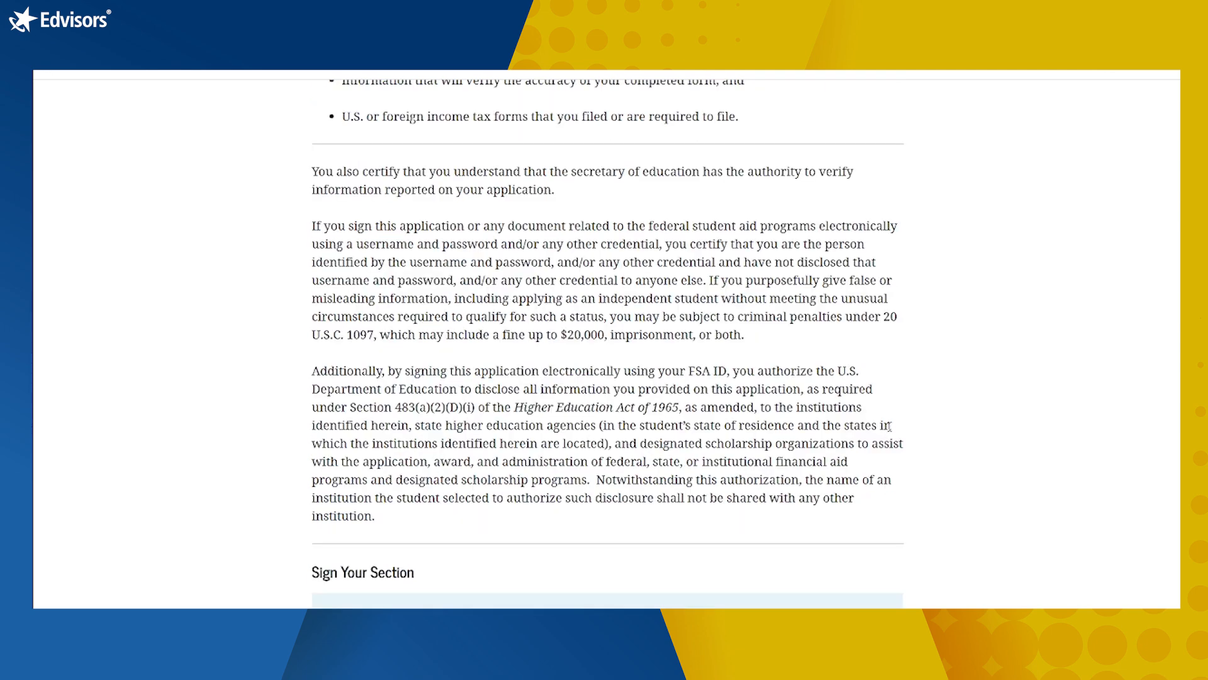
scroll(906, 415, down, 1)
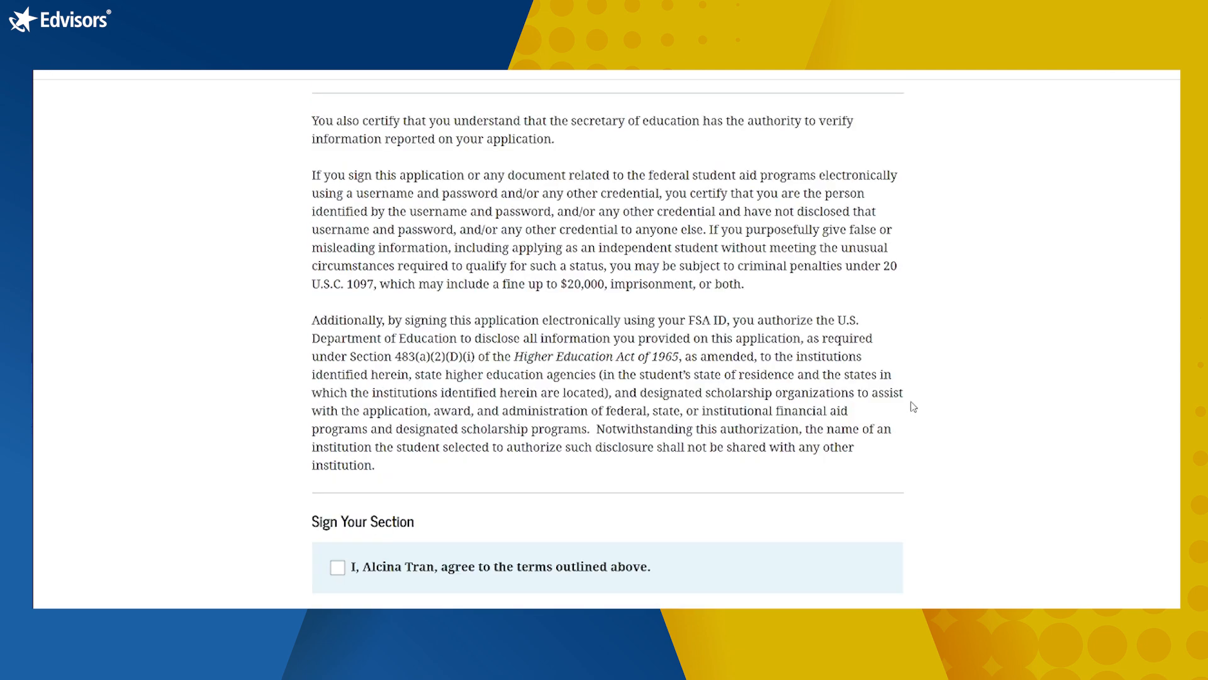
scroll(913, 407, down, 1)
scroll(906, 376, down, 1)
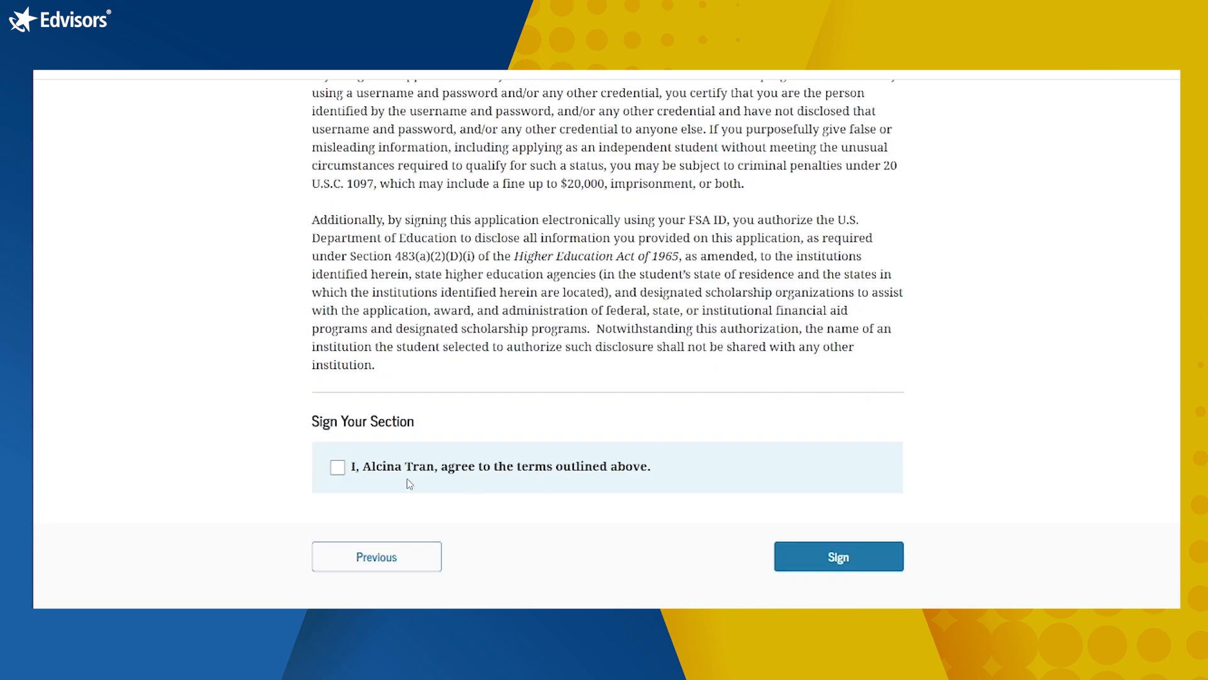
scroll(408, 481, down, 1)
click(338, 417)
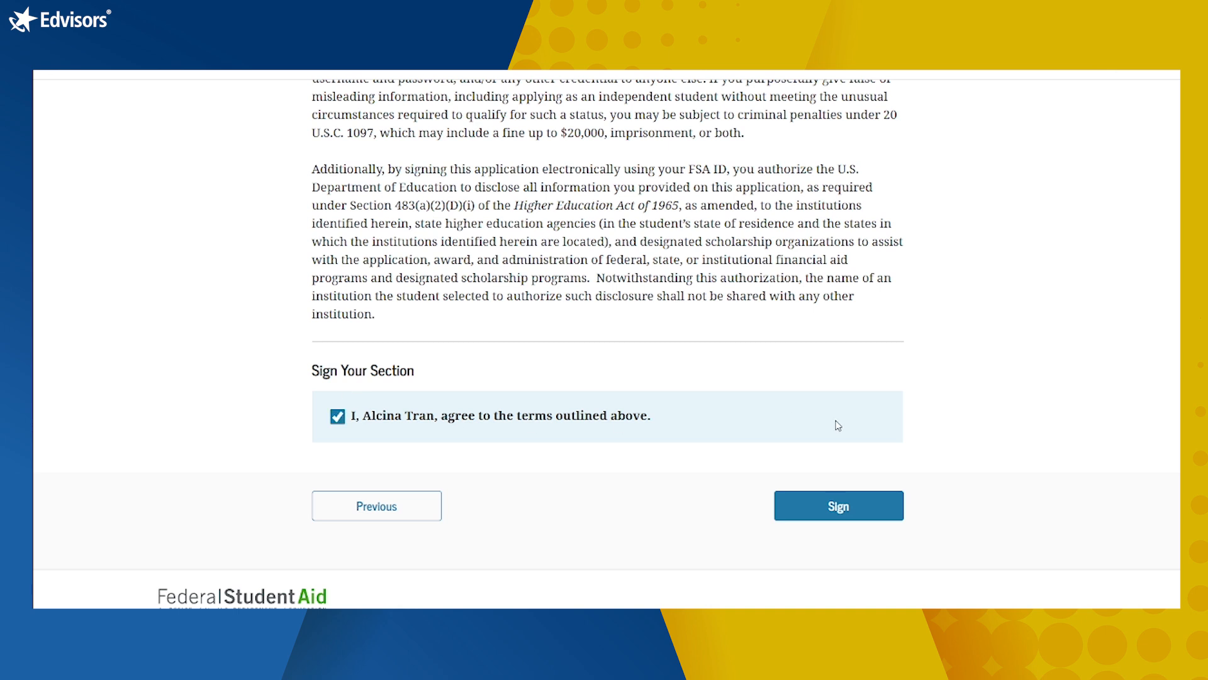
Step: Sign the student's section and choose to view the Parent Spouse or Partner Contributor's experience
click(832, 507)
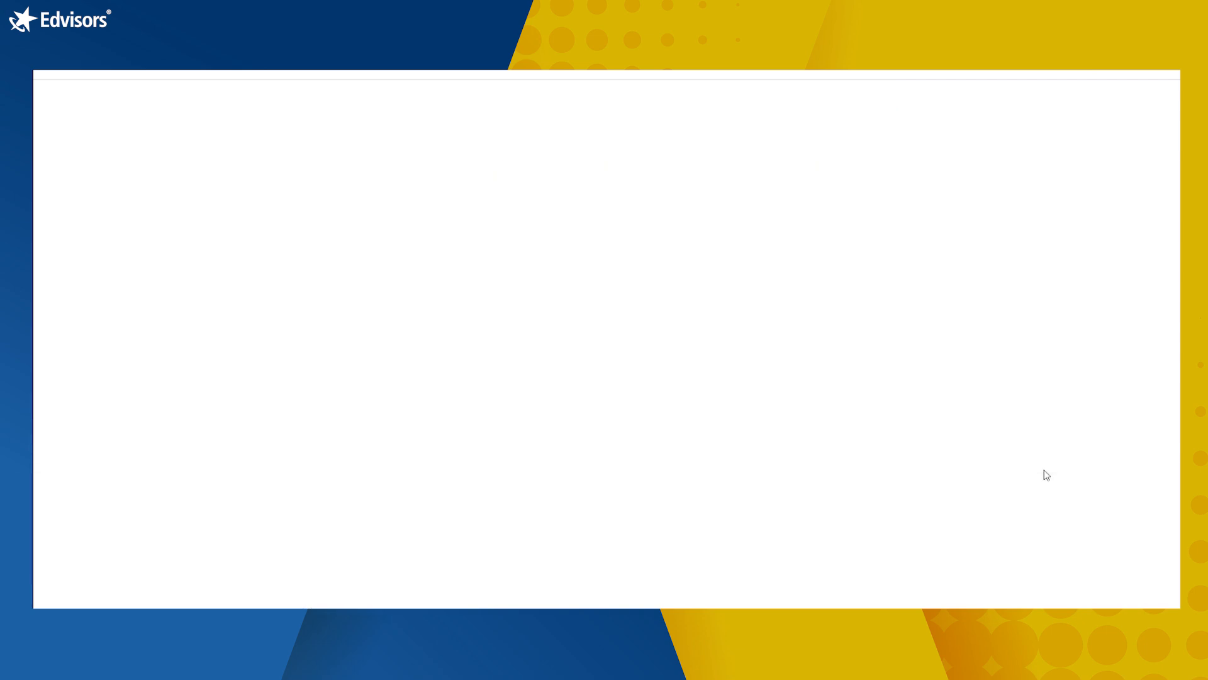
scroll(975, 472, down, 2)
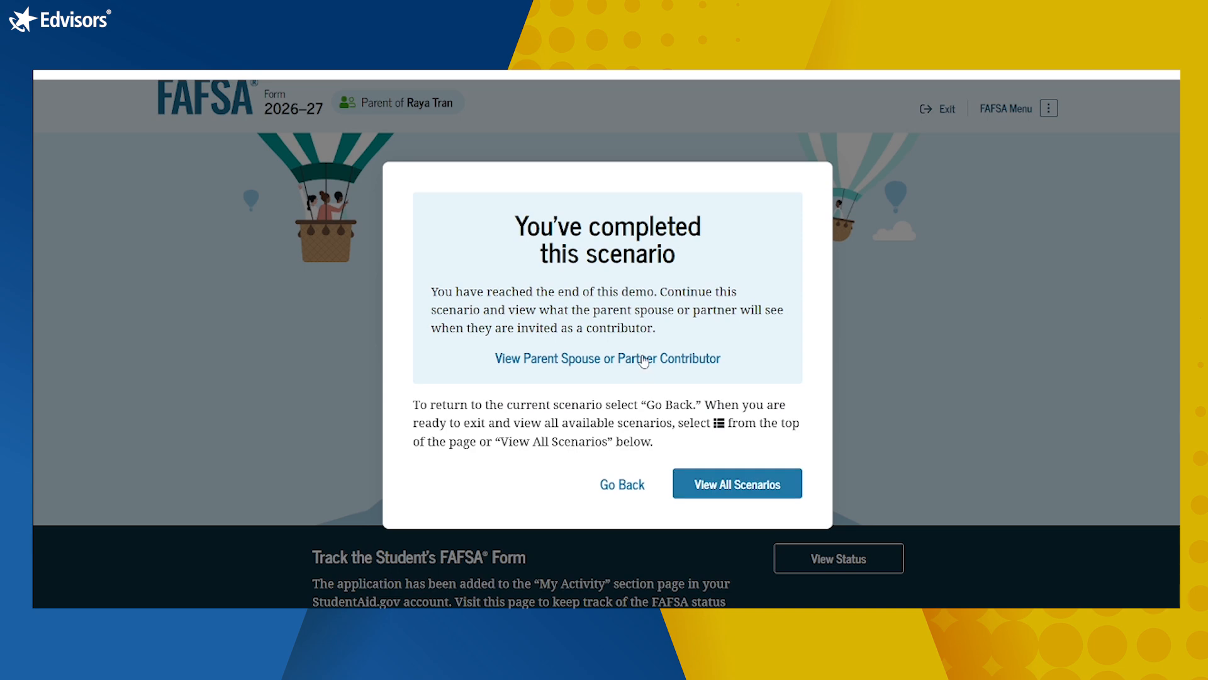
click(643, 358)
Step: Accept the contributor invitation from the email to reach the StudentAid.gov log-in page
scroll(938, 444, down, 1)
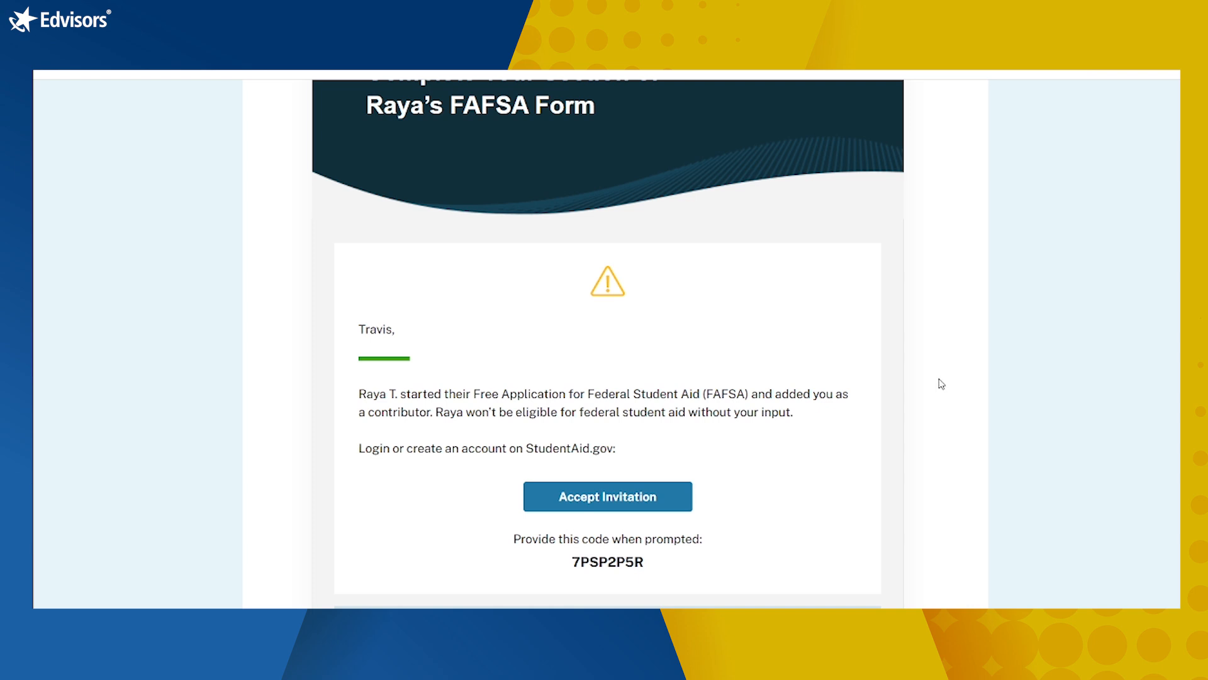
scroll(930, 383, down, 2)
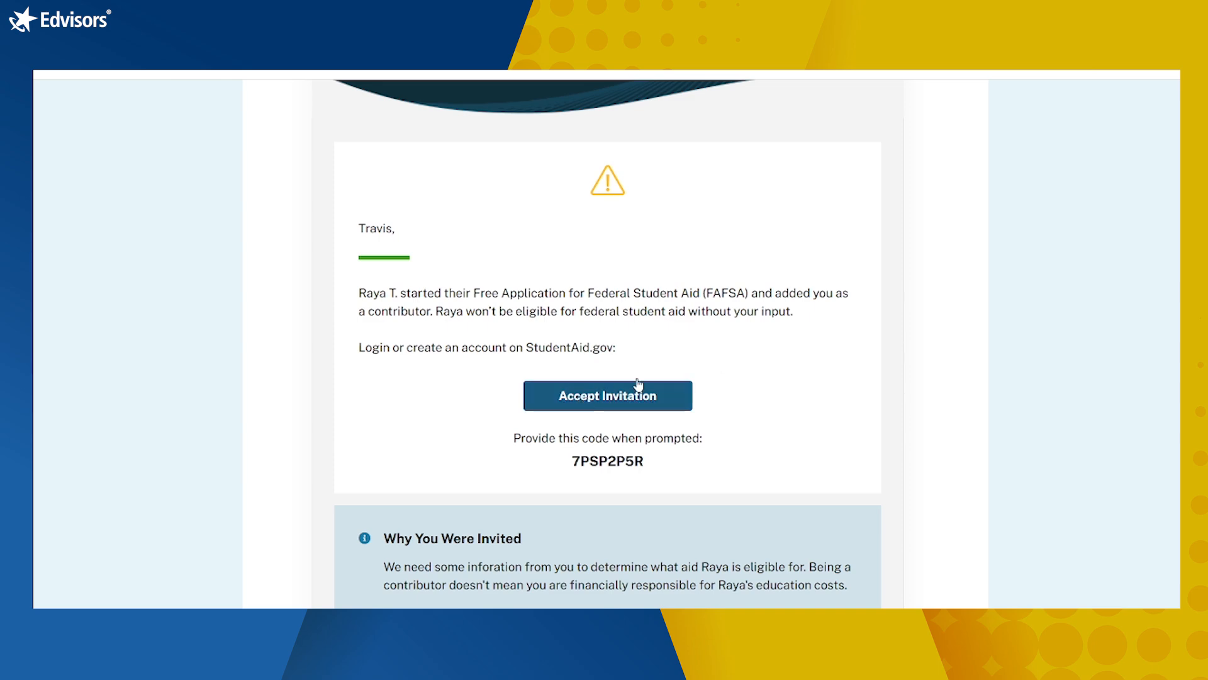
scroll(696, 401, up, 2)
scroll(696, 402, up, 2)
scroll(696, 378, down, 5)
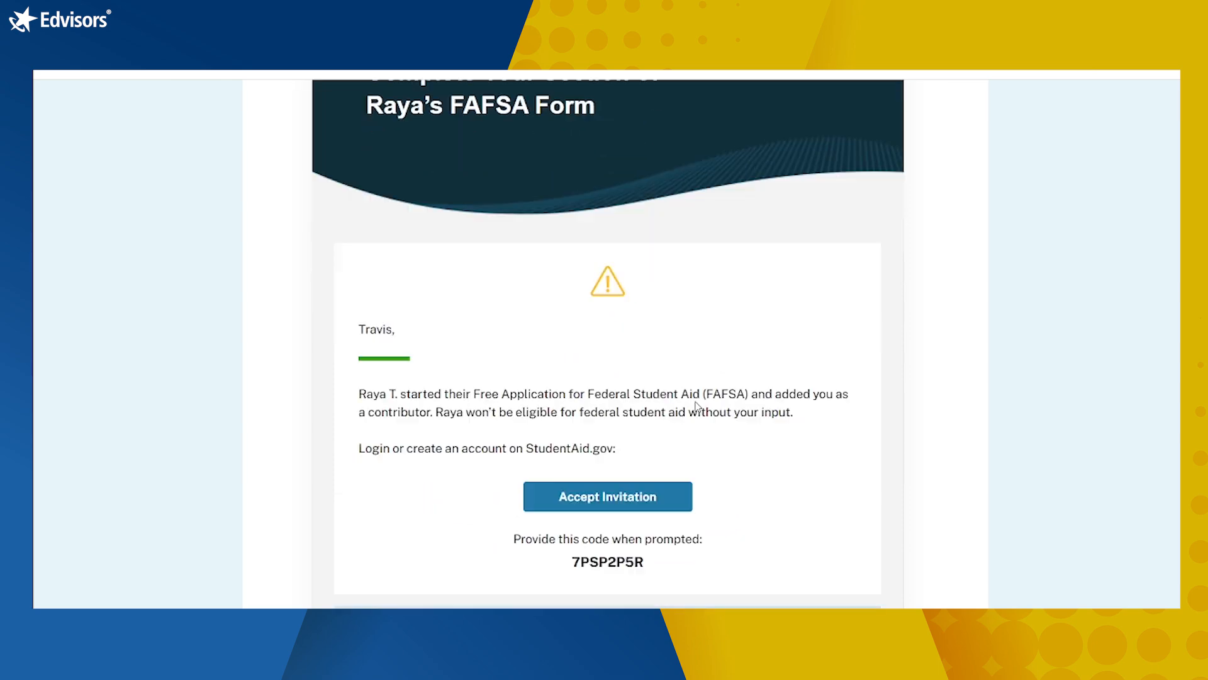
click(654, 356)
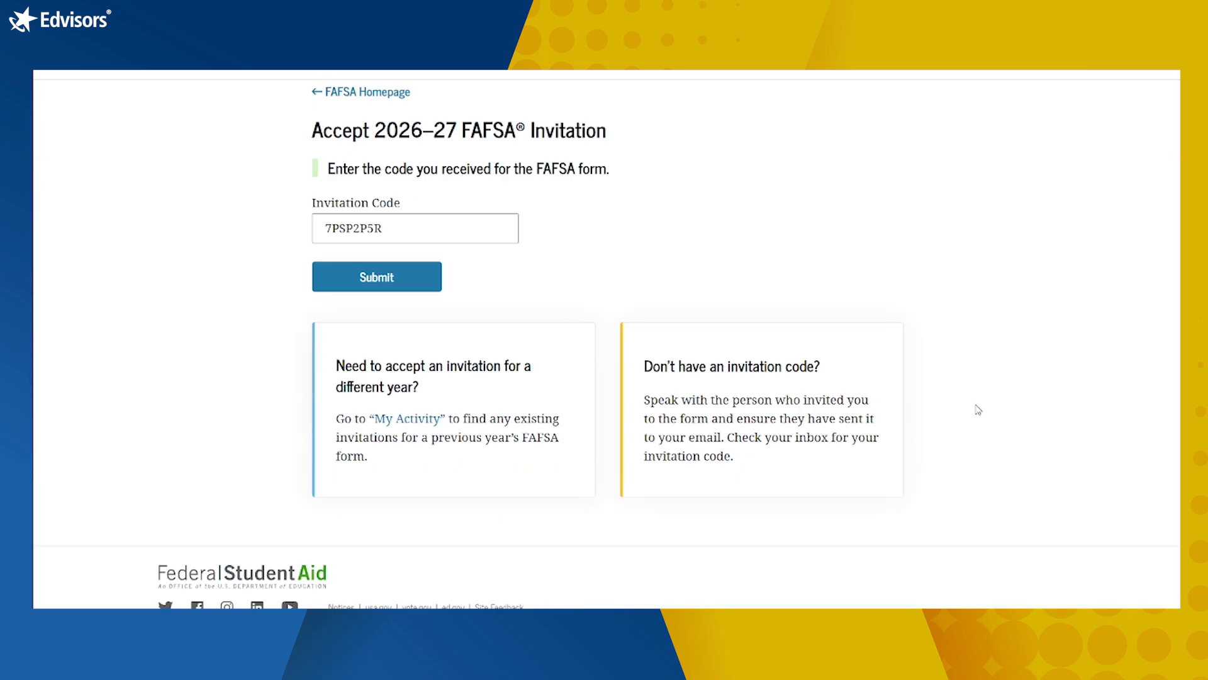
Step: Submit the pre-filled invitation code and accept the invitation to share information
scroll(978, 410, down, 1)
click(332, 276)
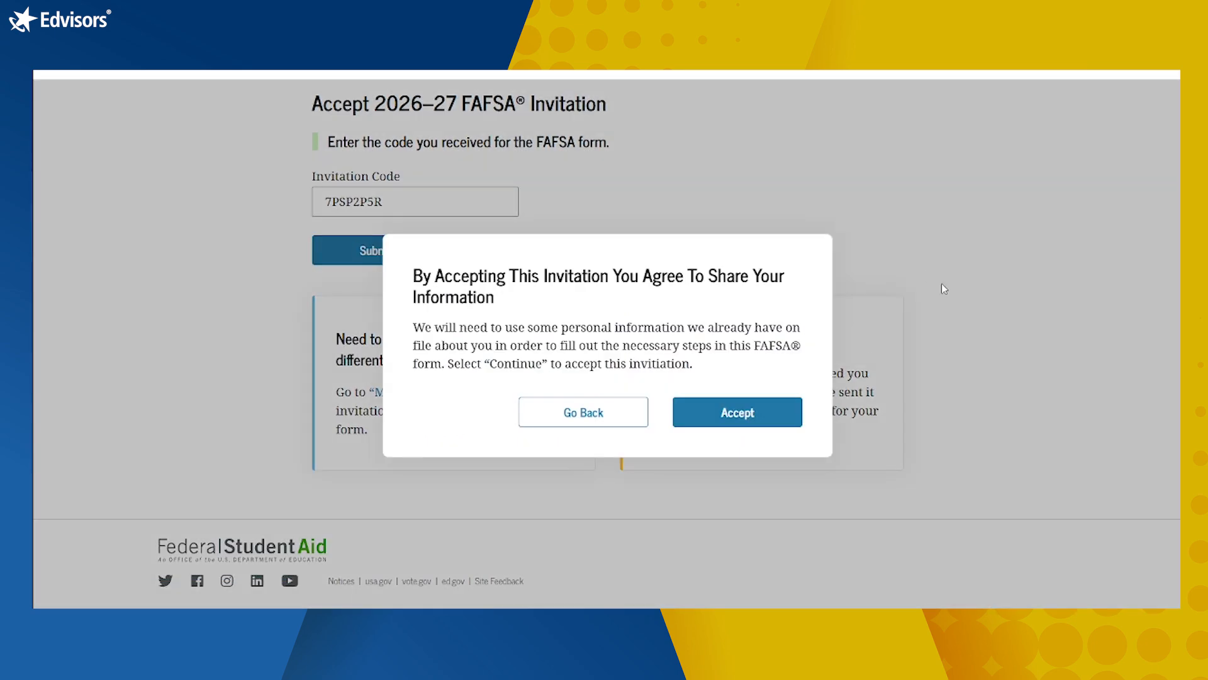
click(764, 419)
Step: Move past the contributor FAQ and confirm the identity and mailing address details
scroll(1120, 368, down, 5)
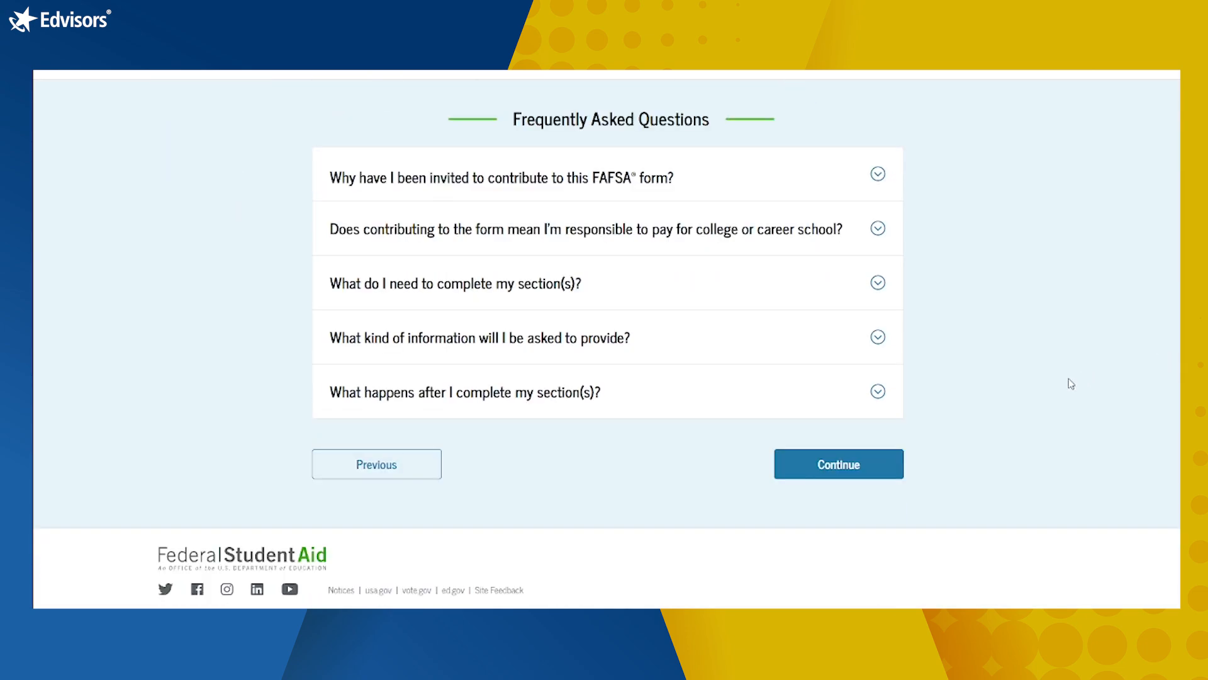
click(851, 463)
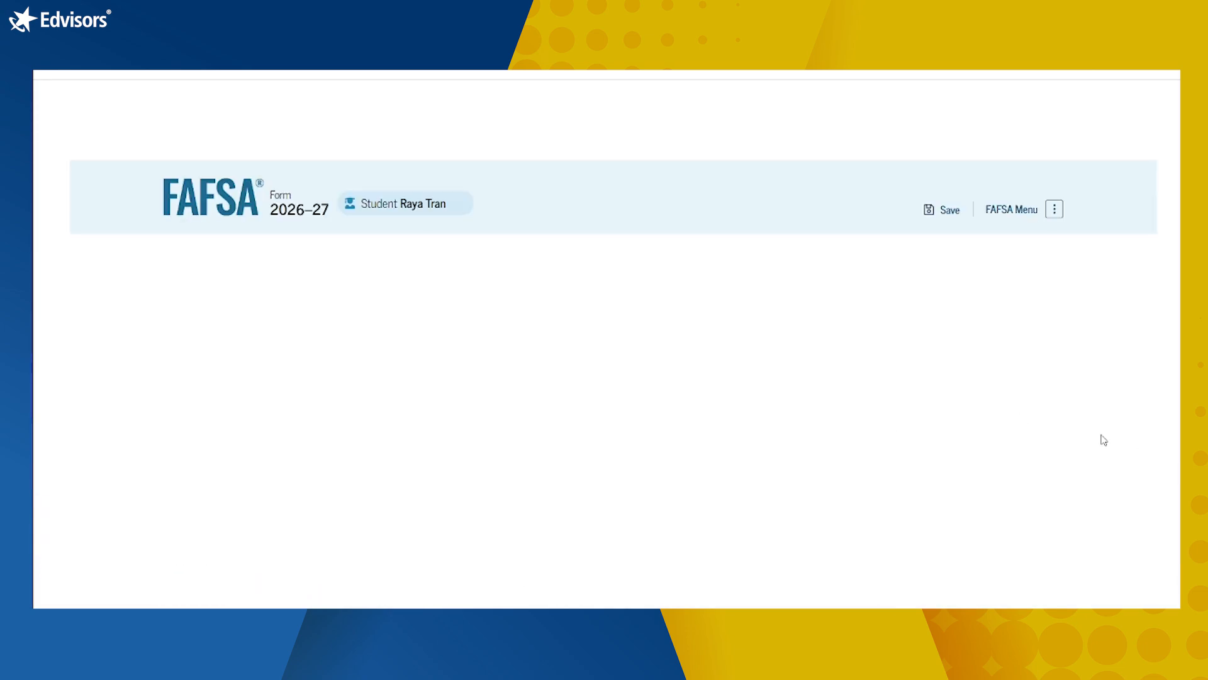
scroll(877, 459, down, 9)
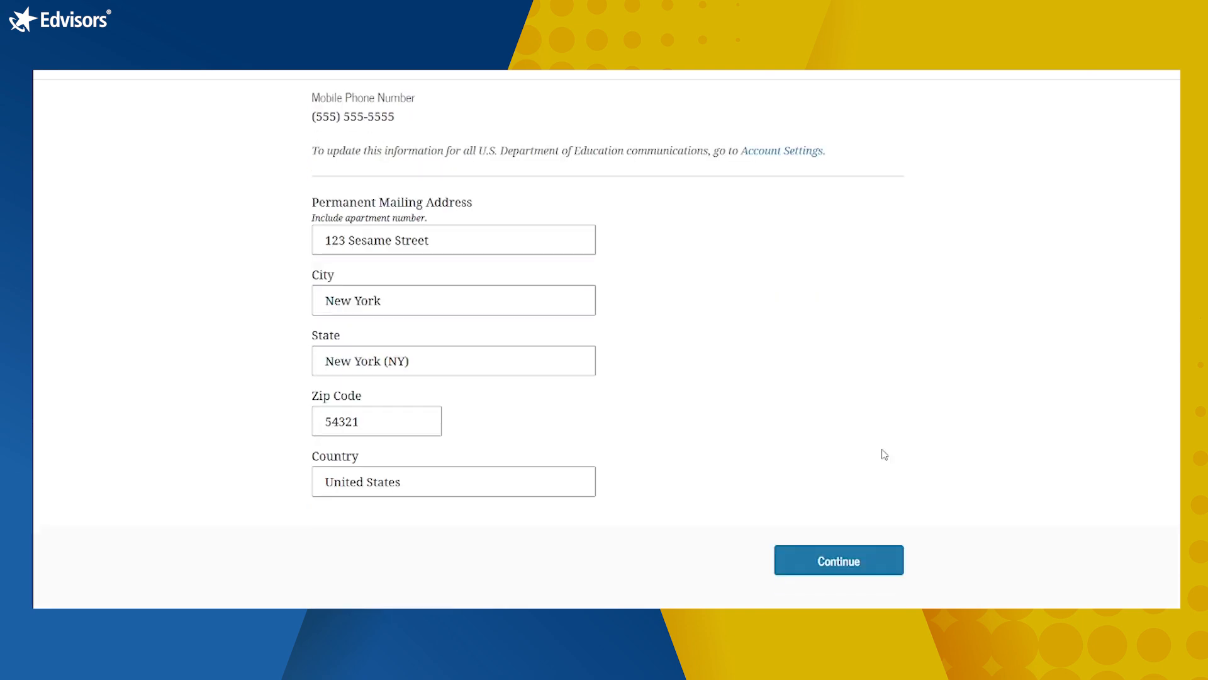
click(839, 568)
Step: Consent to importing federal tax information from the IRS and continue past the import confirmation
scroll(1014, 474, down, 7)
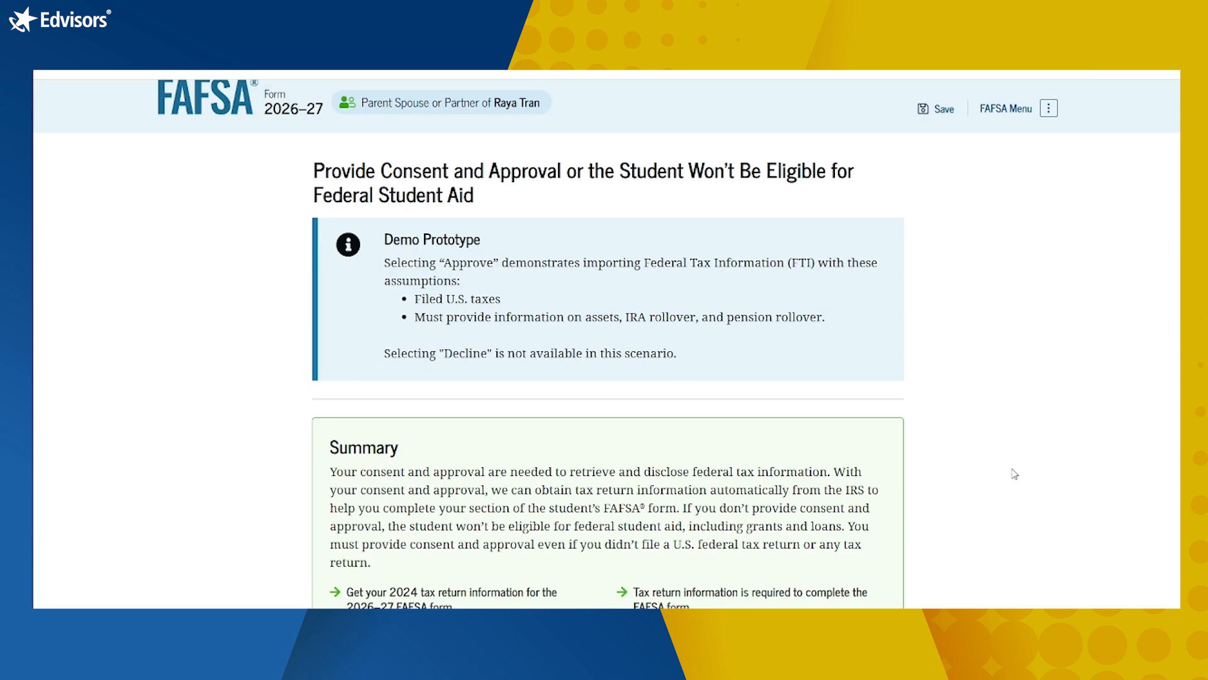
scroll(1010, 474, down, 16)
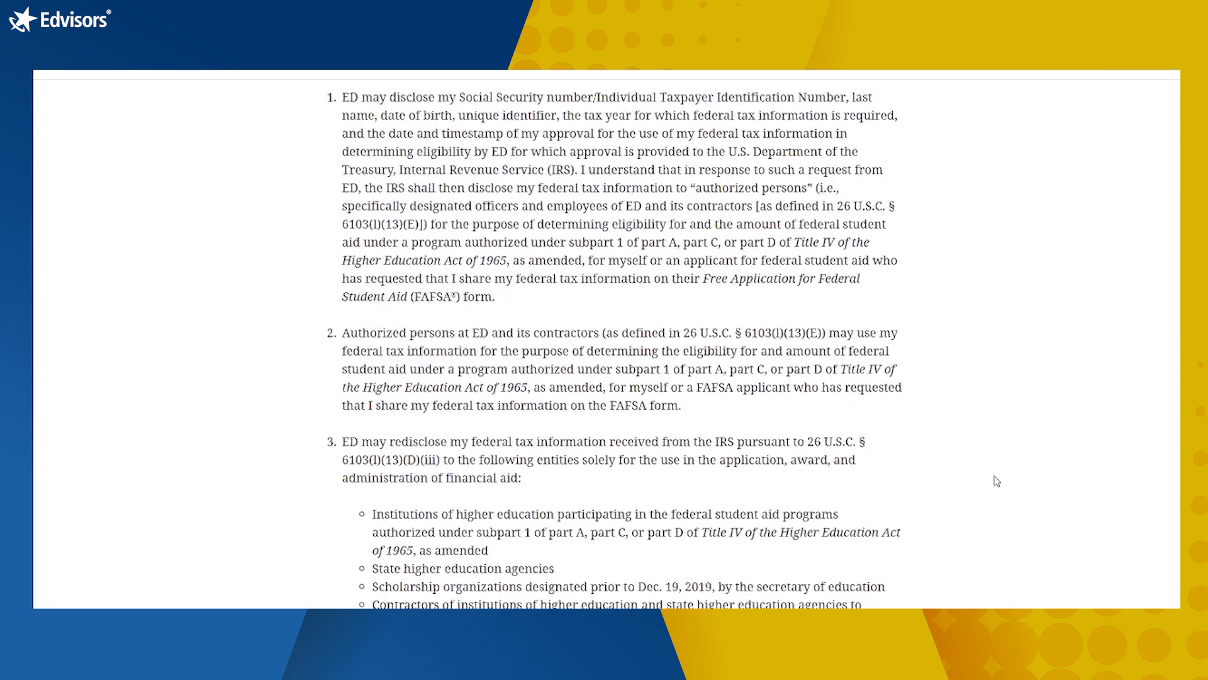
scroll(915, 479, down, 14)
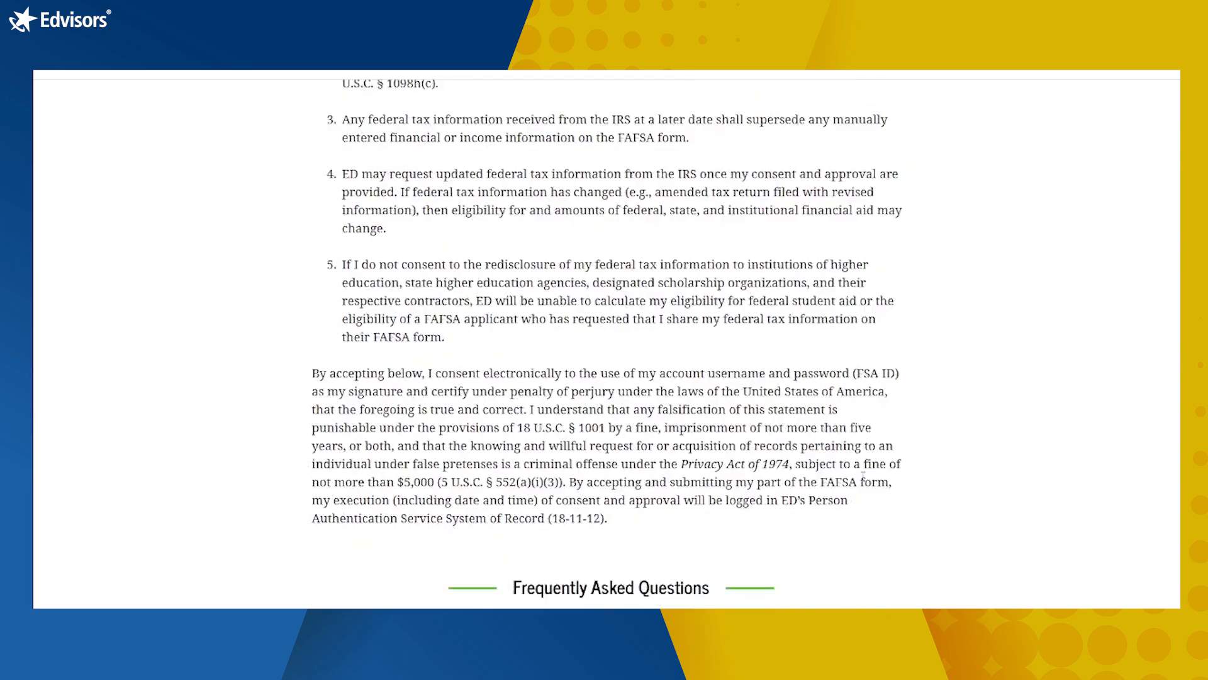
click(816, 501)
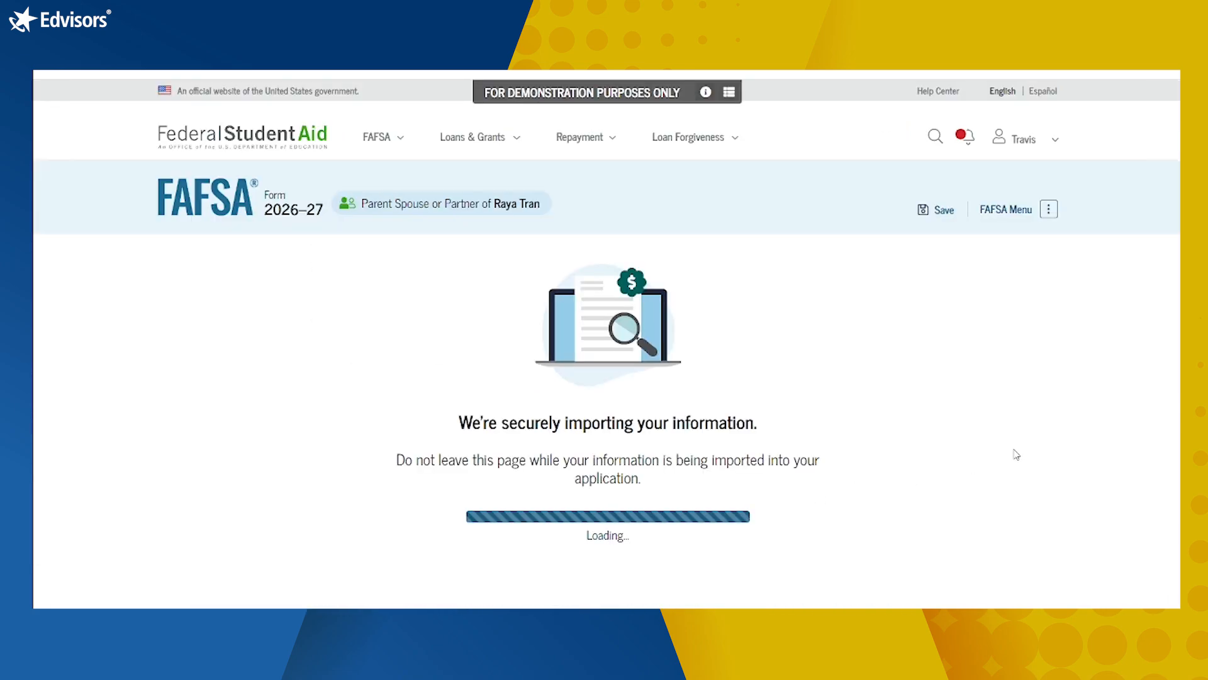
scroll(1017, 454, down, 2)
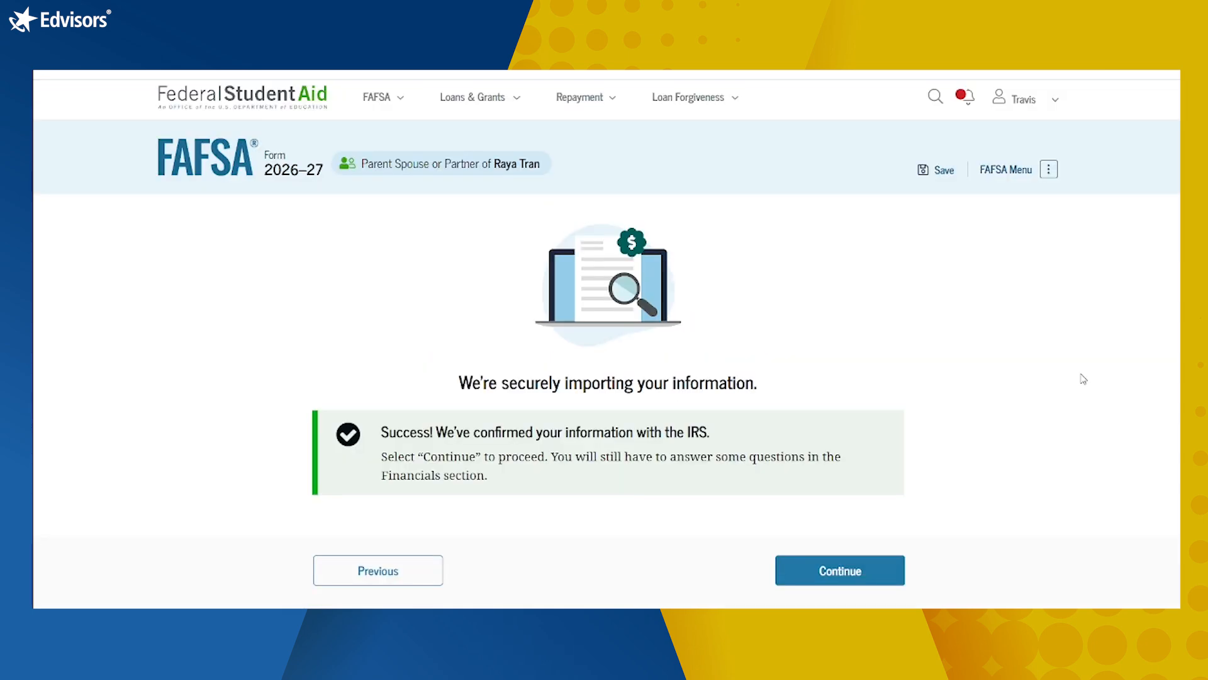
scroll(1063, 390, down, 1)
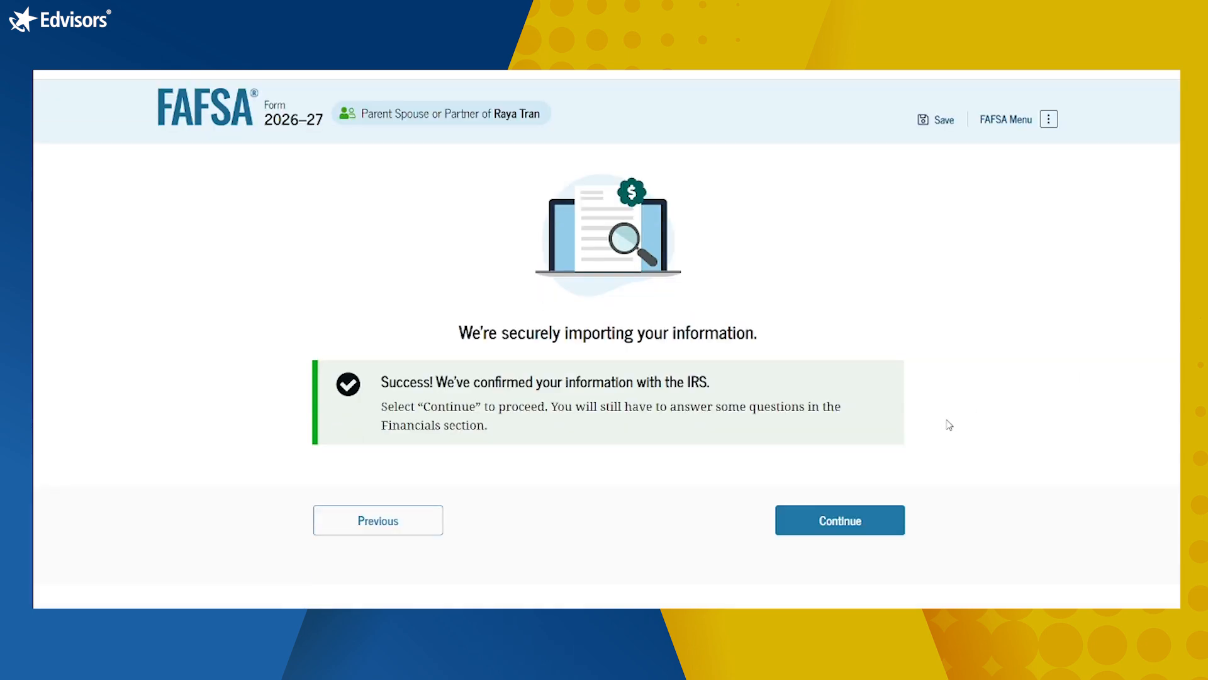
click(834, 520)
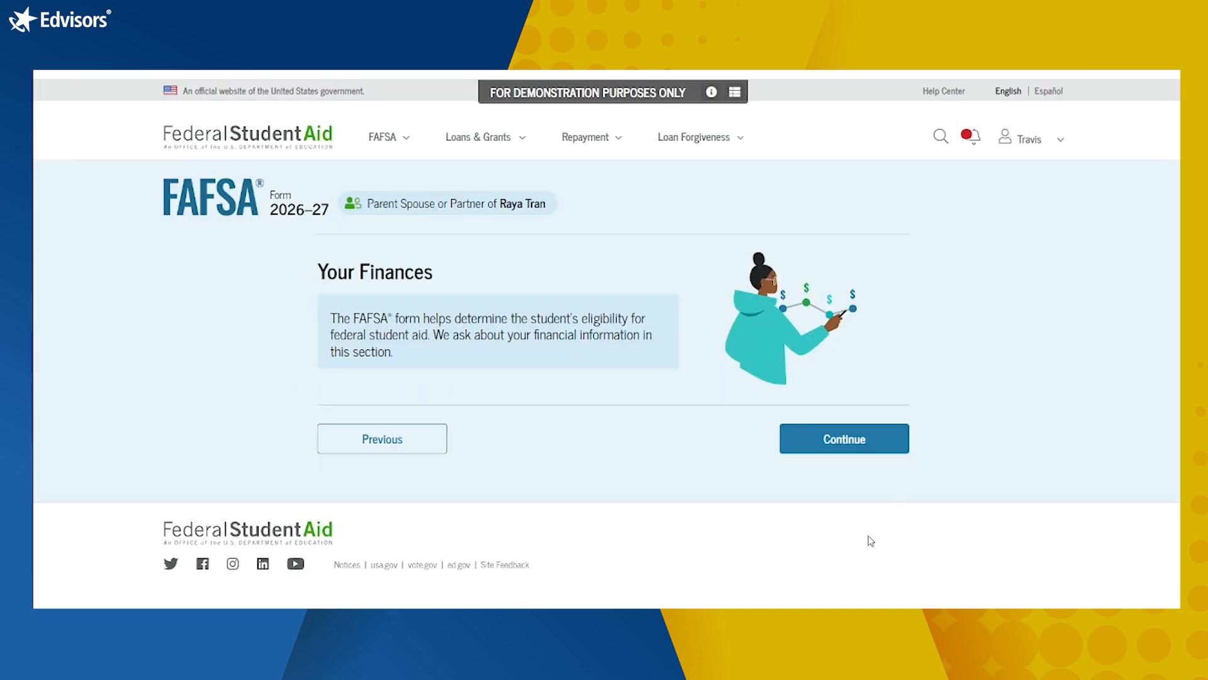
Step: Start the finances questions and submit the rollover and foreign income amounts as 0
click(863, 440)
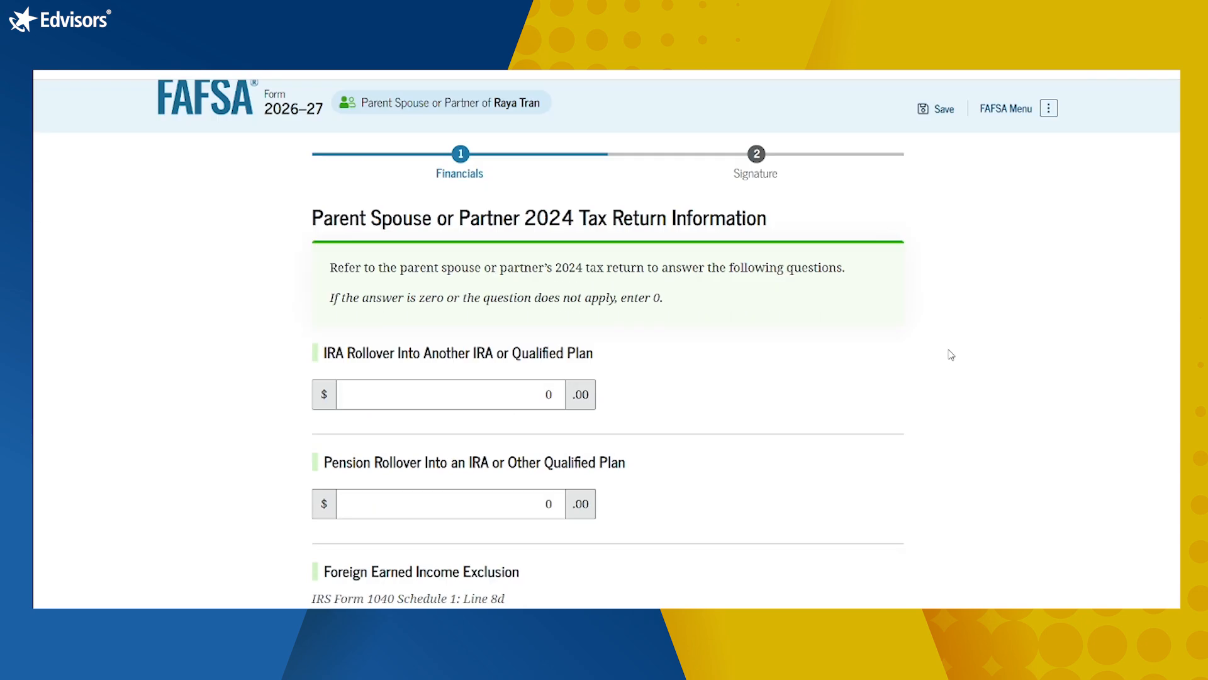
scroll(696, 343, down, 2)
scroll(648, 360, down, 1)
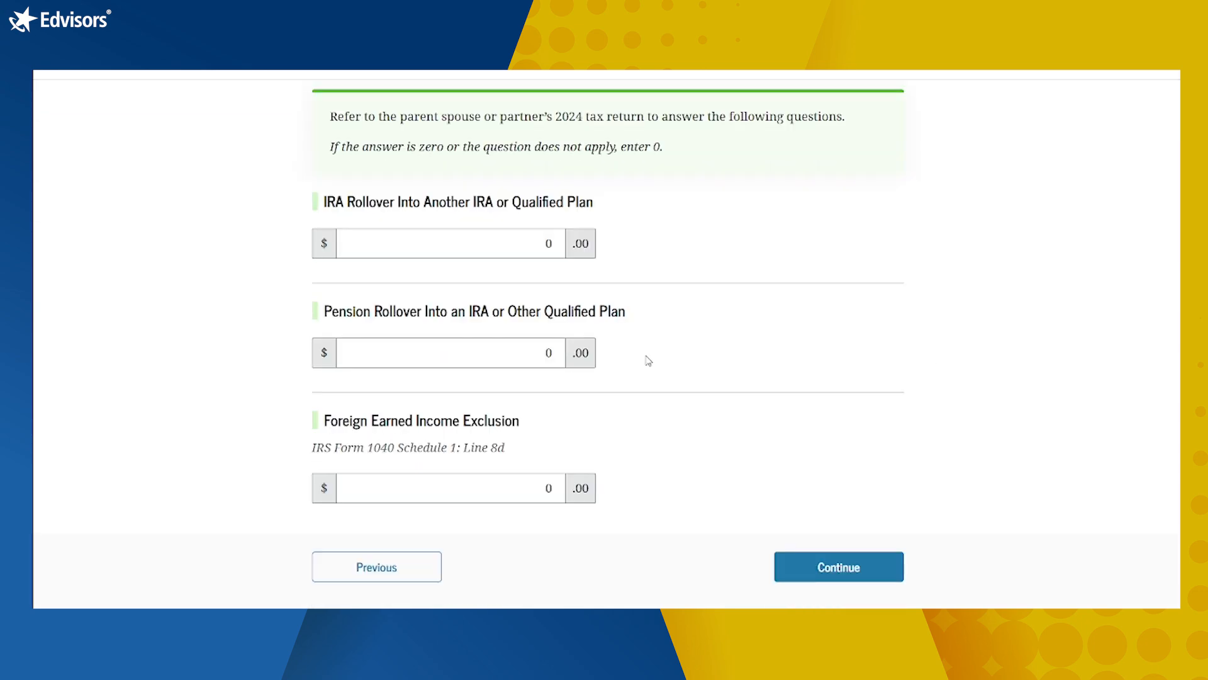
scroll(648, 360, down, 2)
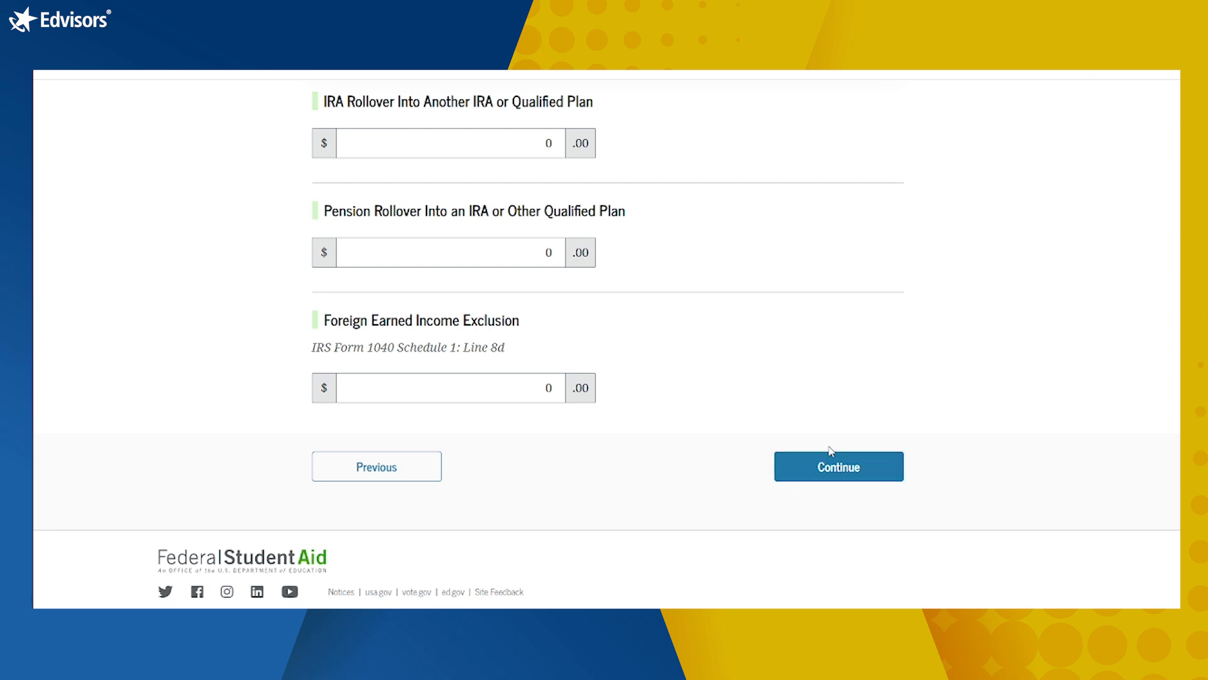
click(838, 473)
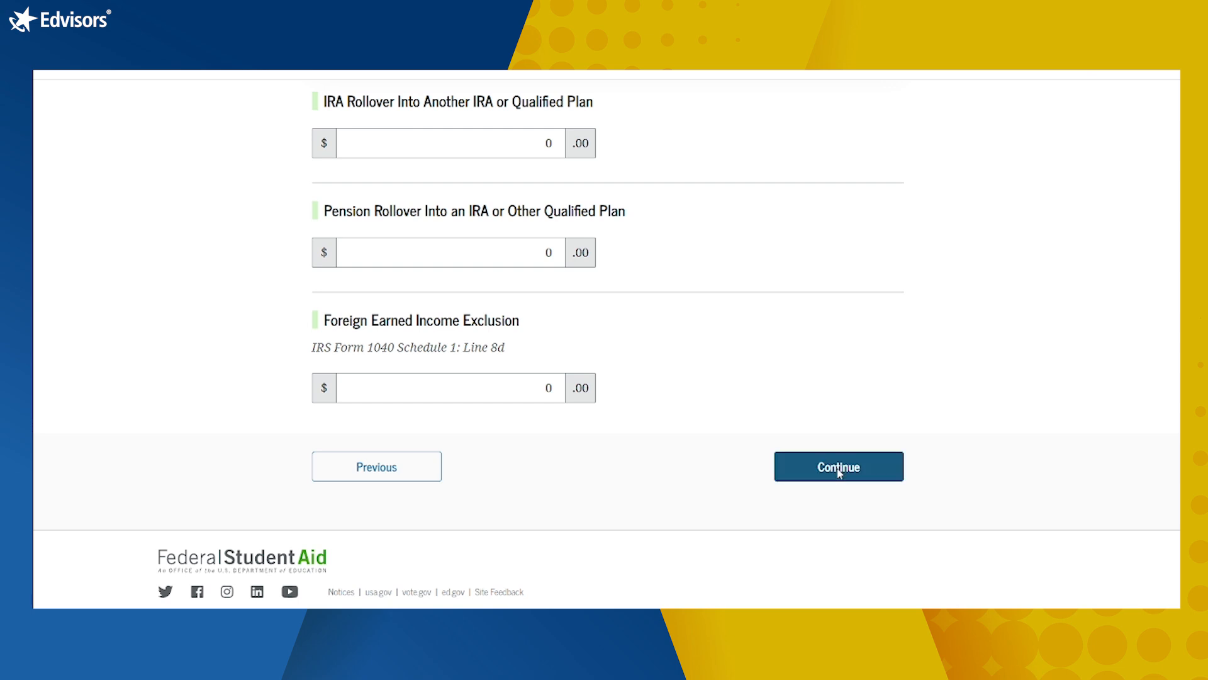
scroll(1009, 419, down, 2)
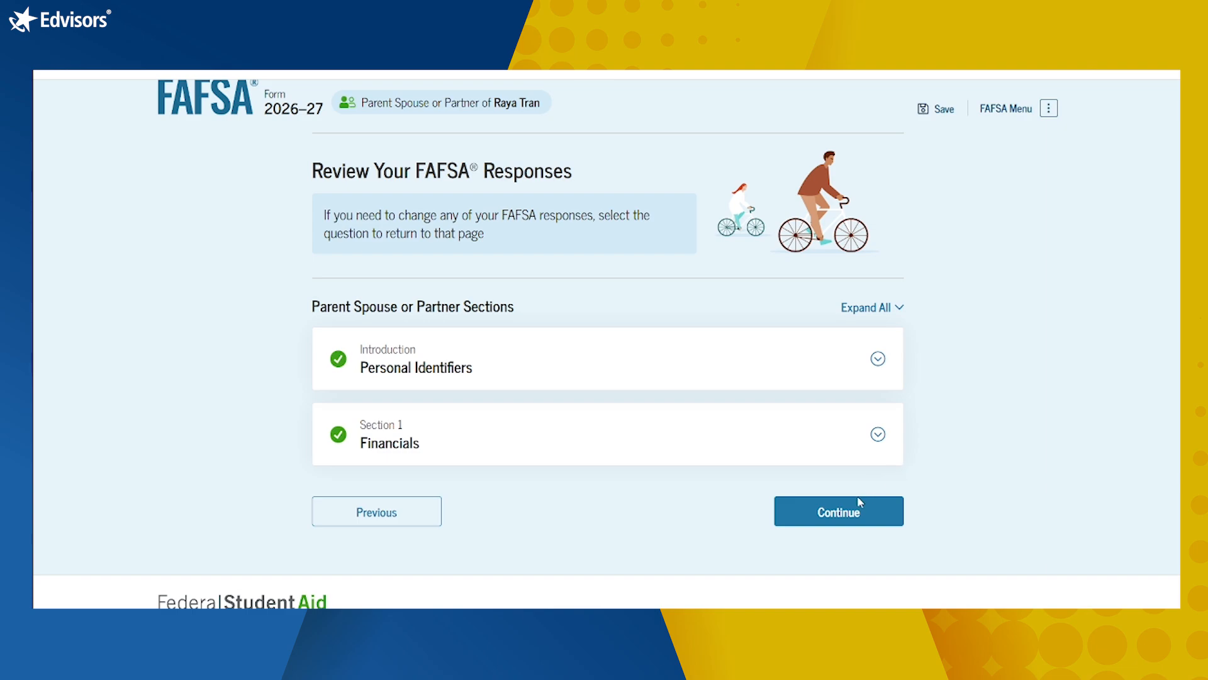
Step: Go from the review to signing, tick the certification agreement, and sign the contributor's section
click(844, 513)
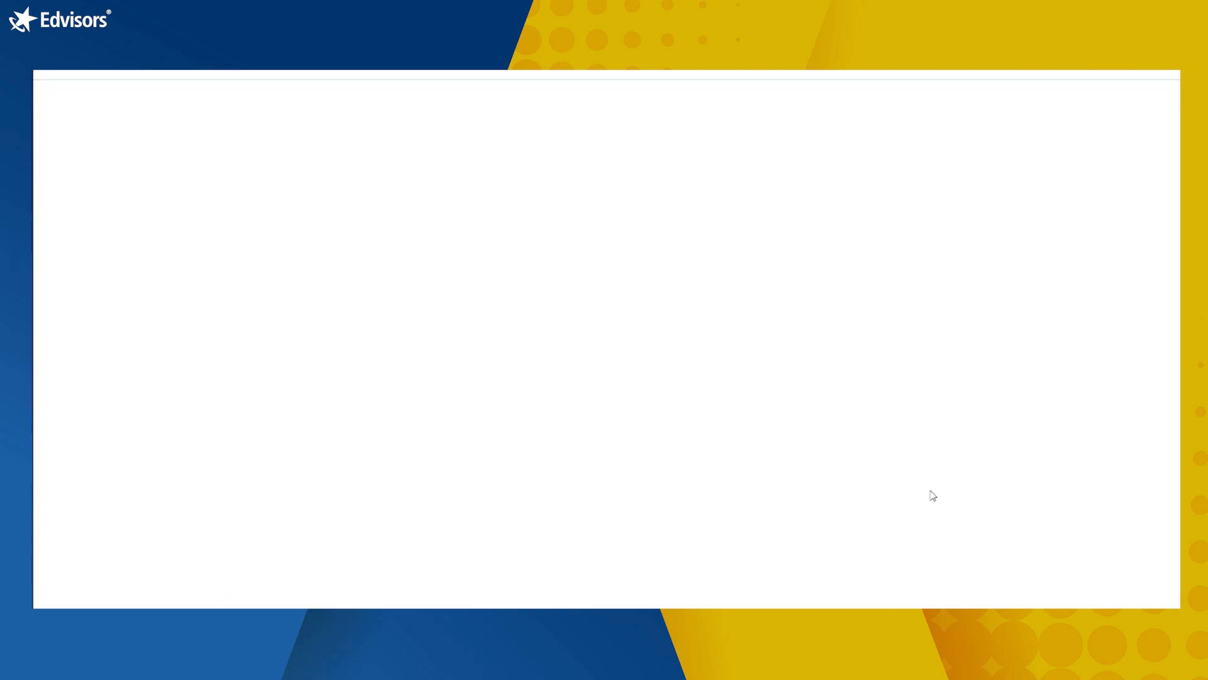
scroll(1057, 464, down, 3)
scroll(1057, 464, down, 10)
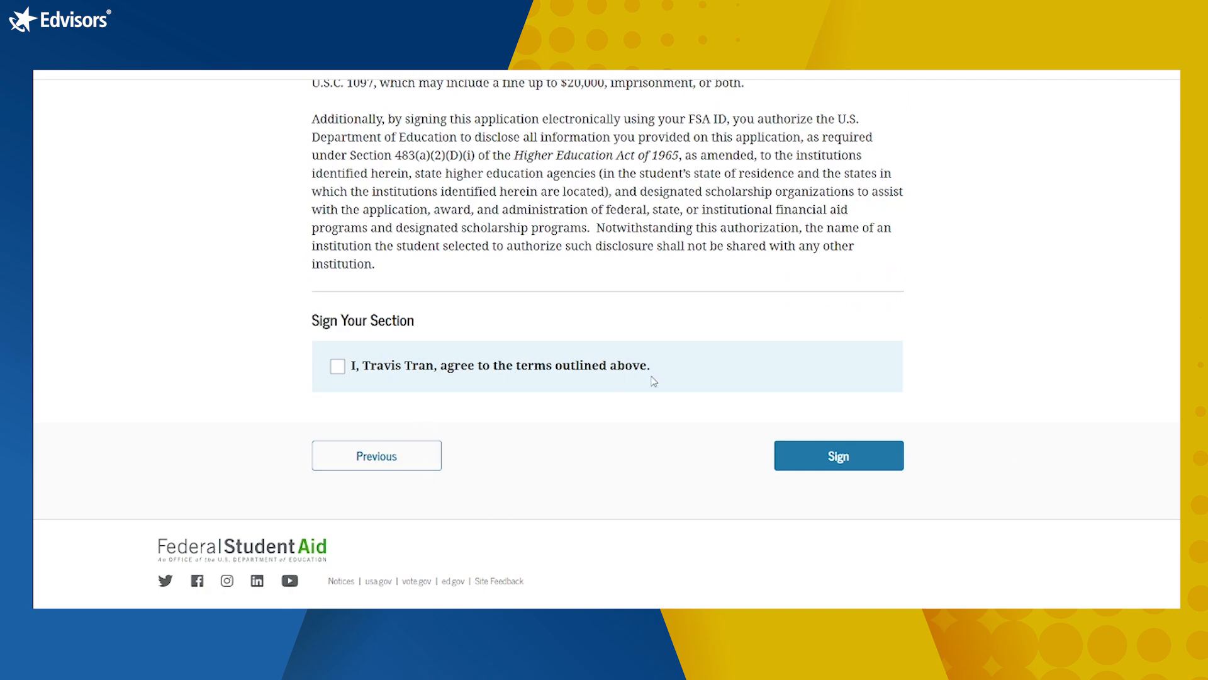
click(342, 374)
scroll(881, 380, up, 7)
scroll(942, 377, down, 5)
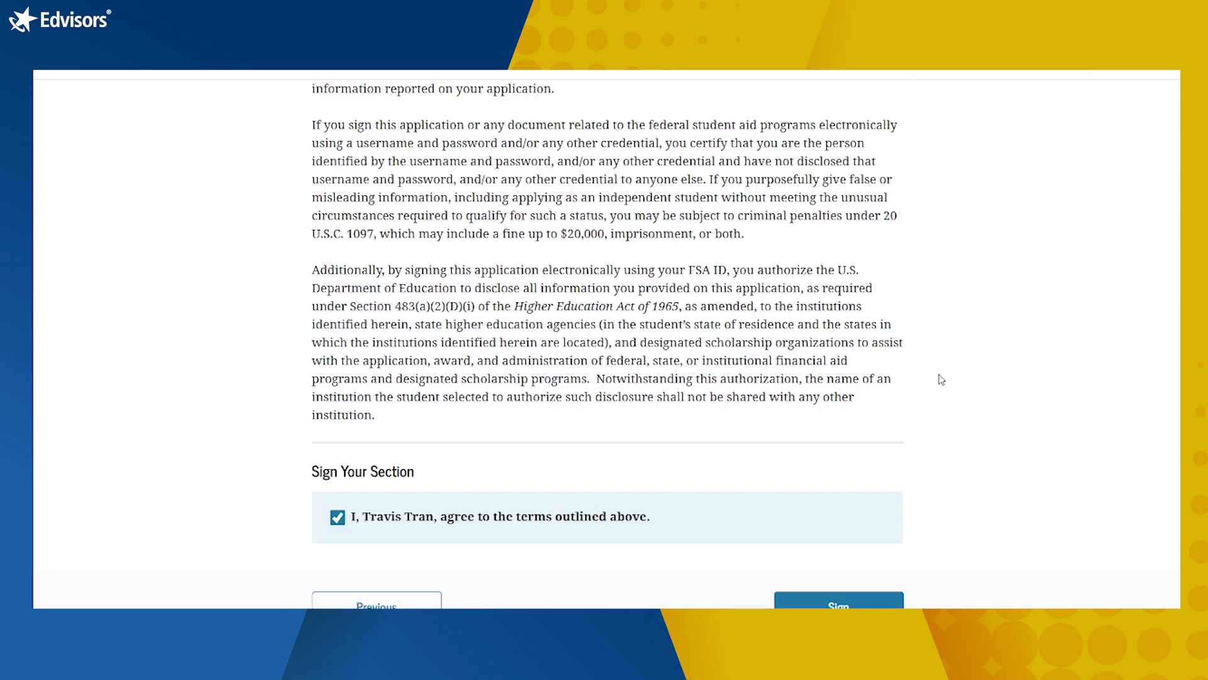
scroll(942, 379, down, 1)
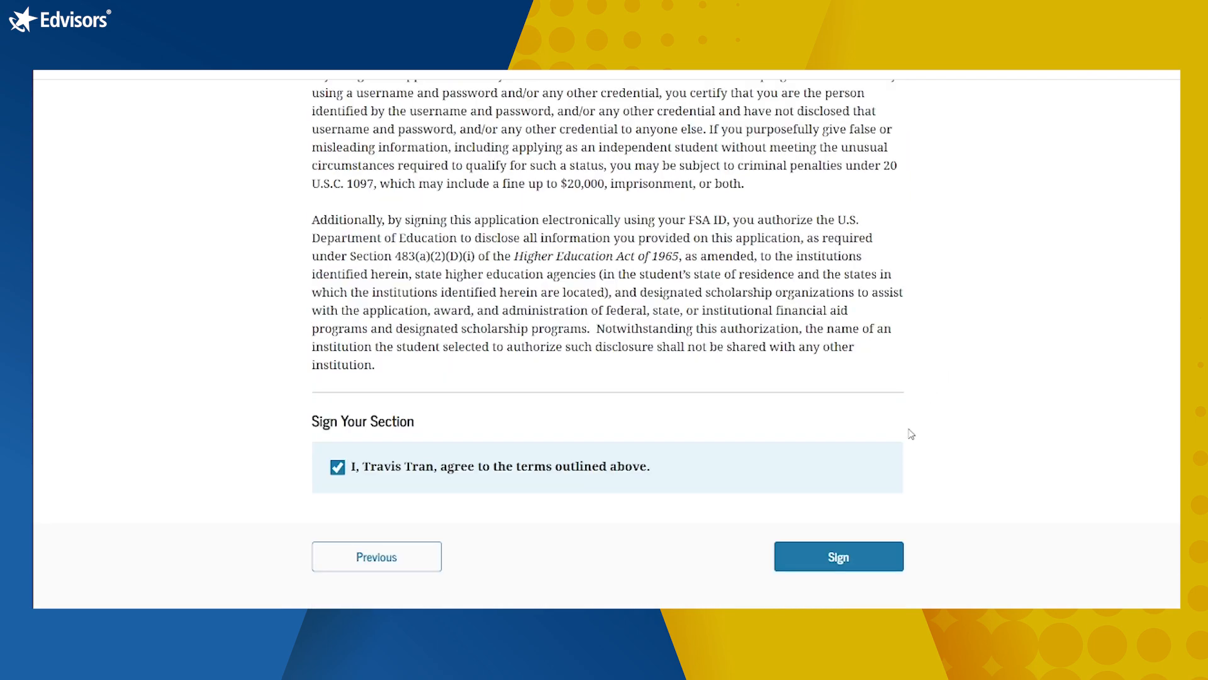
scroll(856, 511, down, 1)
click(854, 508)
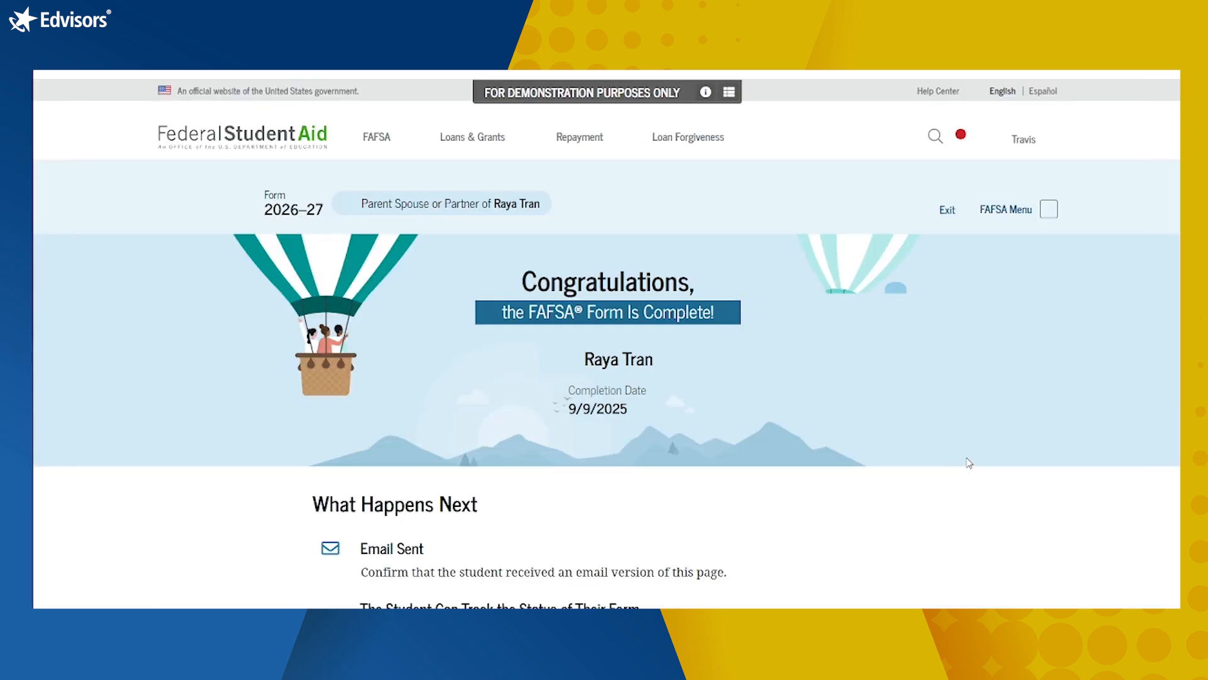
Step: Choose Stay On Page in the scenario-complete notice and scroll through the What Happens Next steps
scroll(969, 463, down, 3)
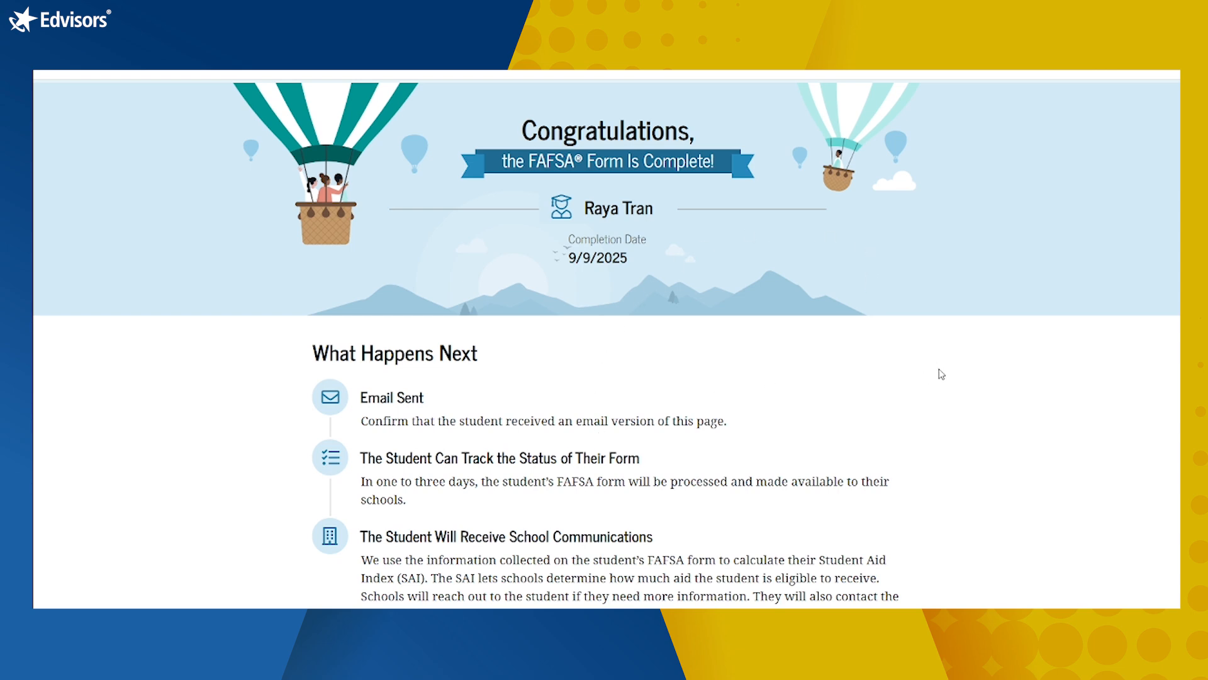
scroll(944, 370, down, 3)
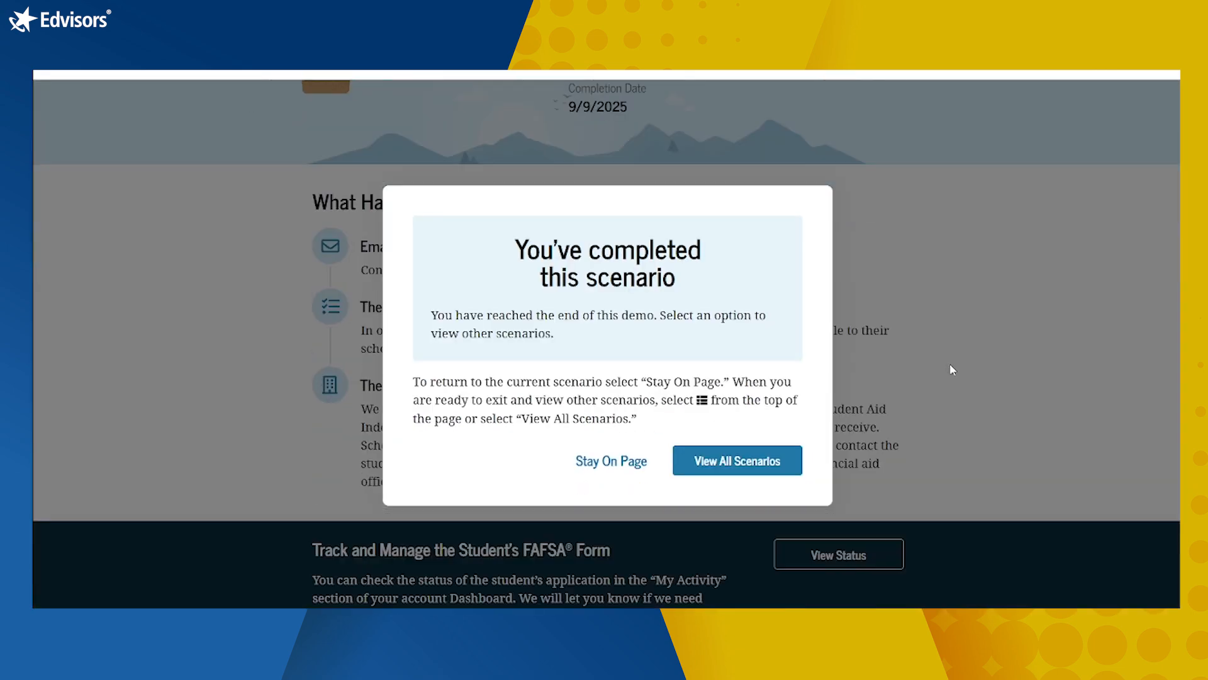
click(639, 462)
scroll(889, 353, down, 2)
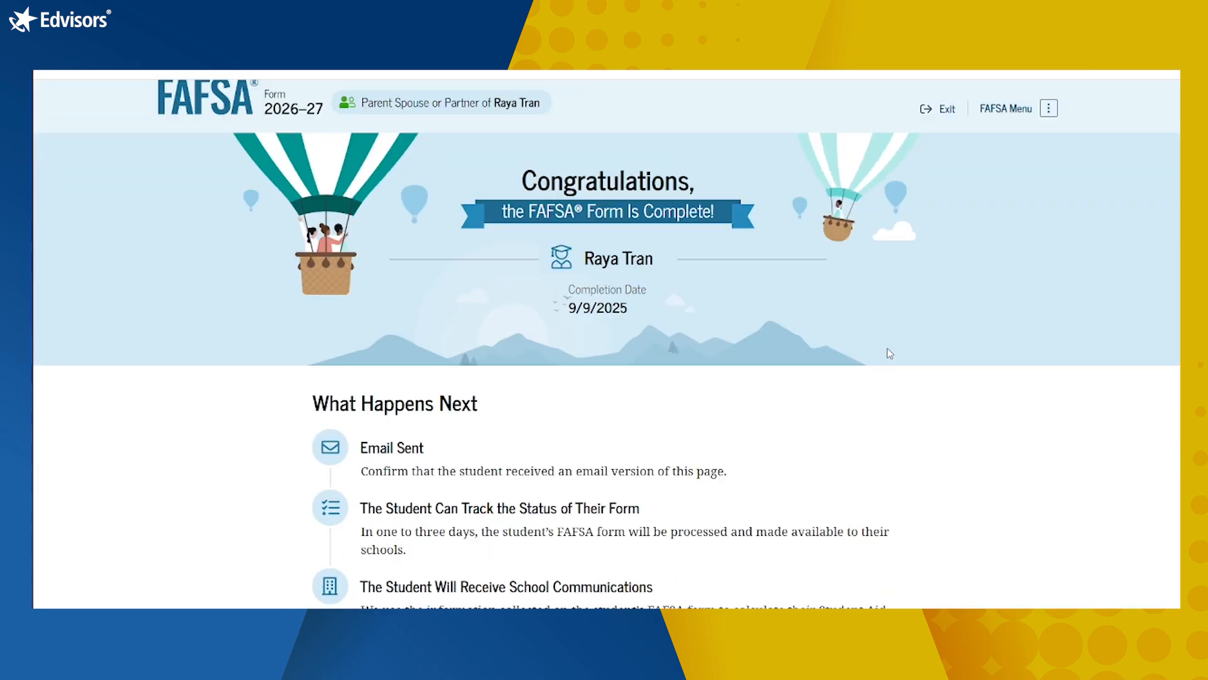
scroll(888, 354, down, 5)
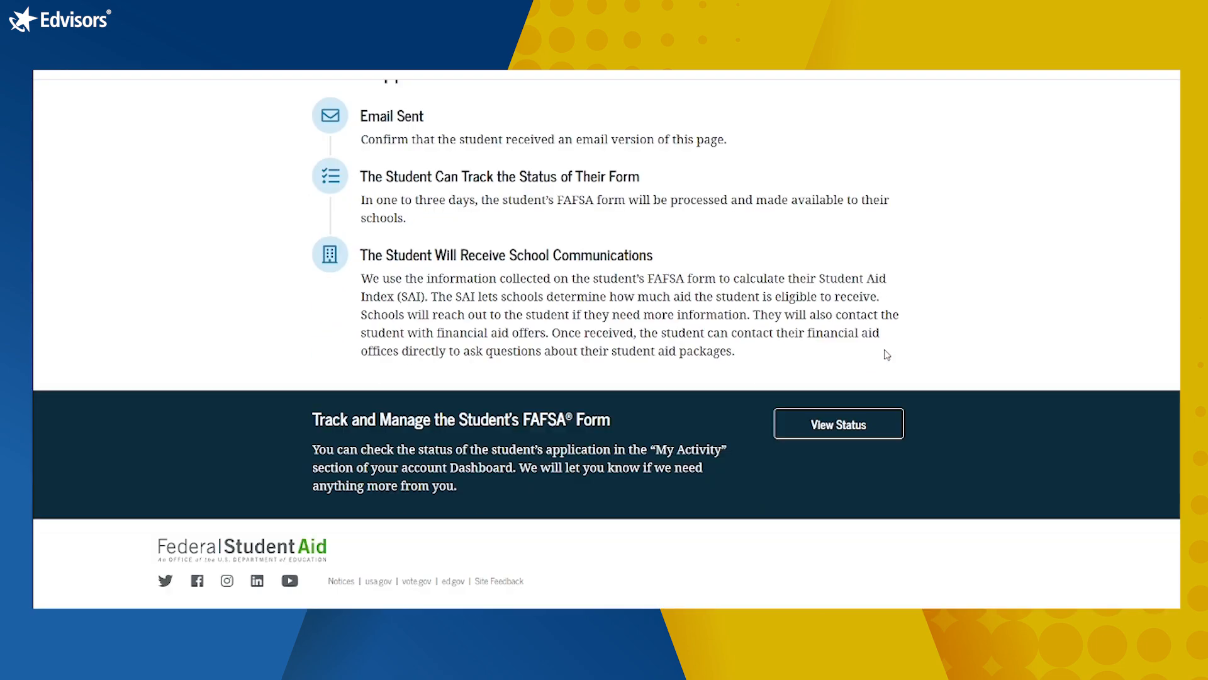
scroll(922, 346, up, 4)
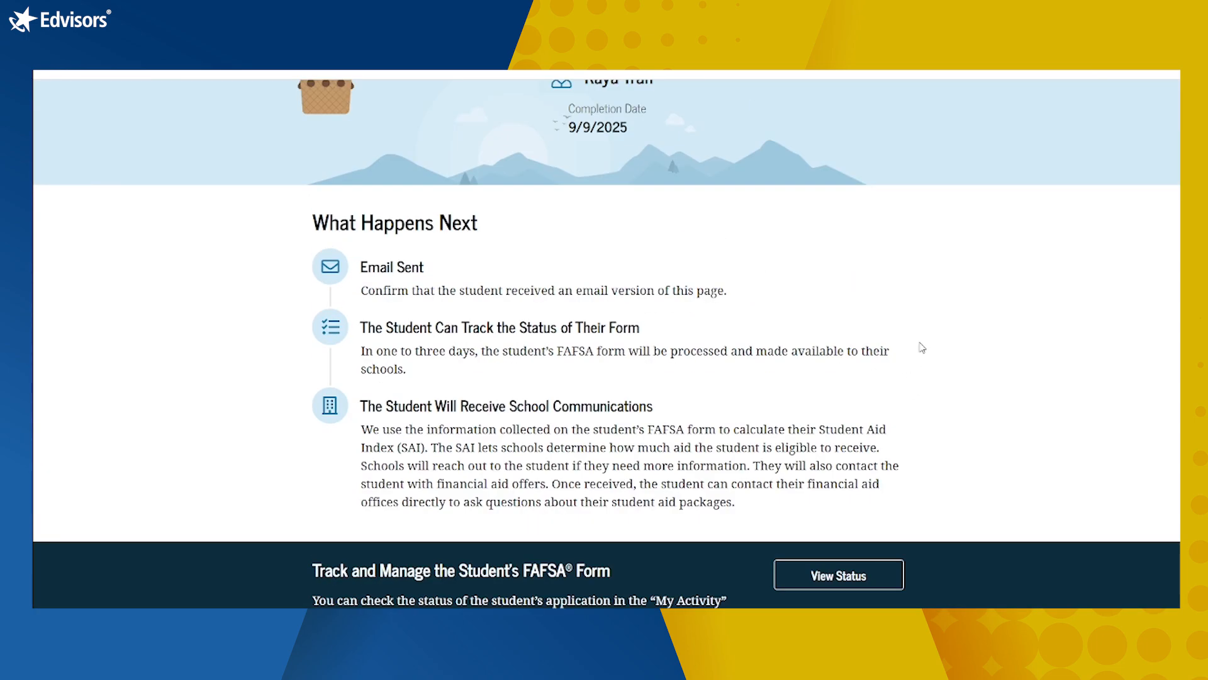
scroll(923, 346, up, 3)
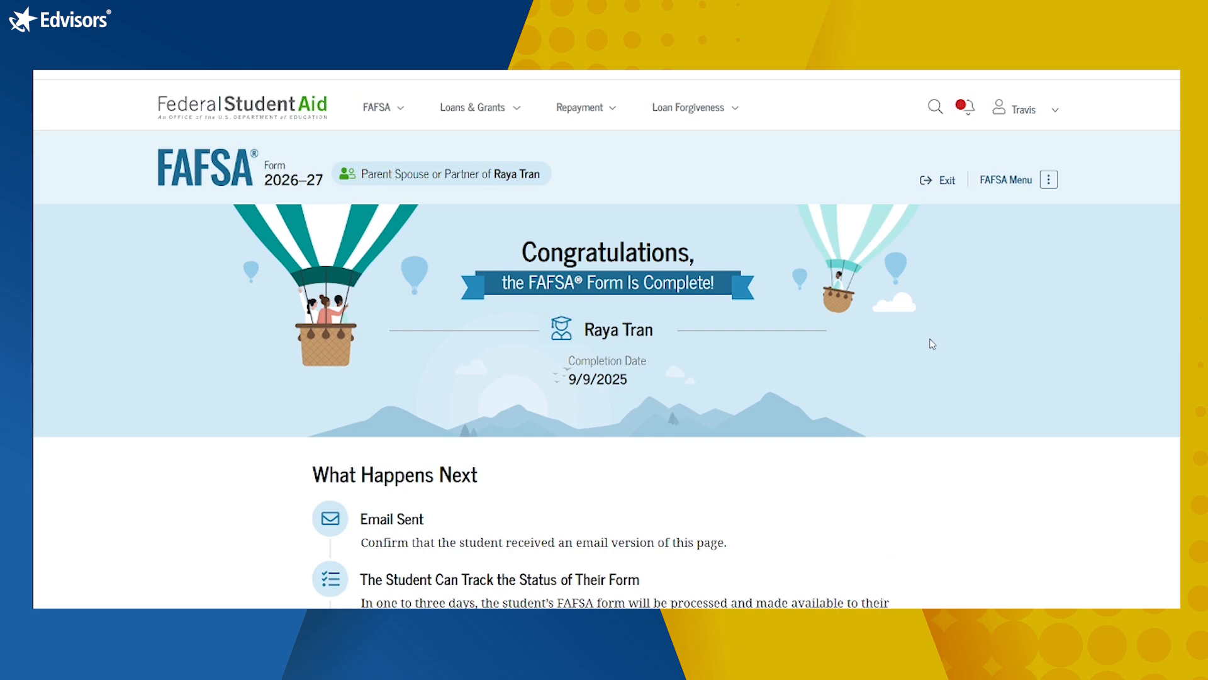
scroll(932, 343, down, 5)
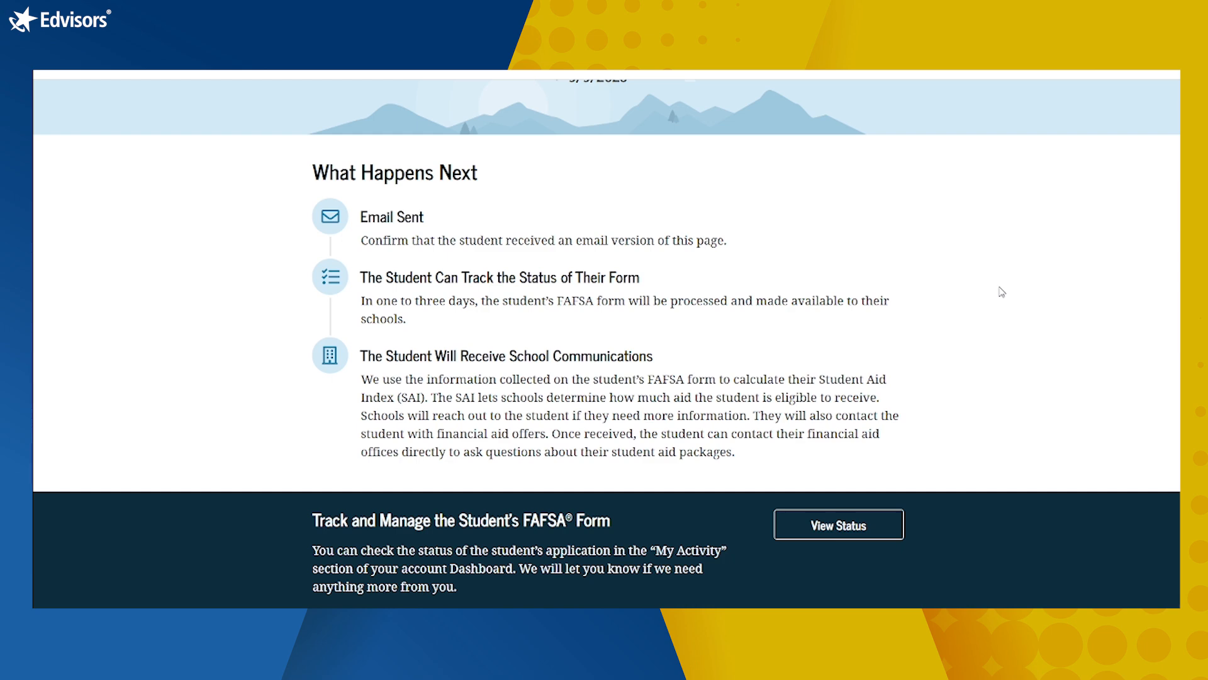
scroll(1002, 291, down, 2)
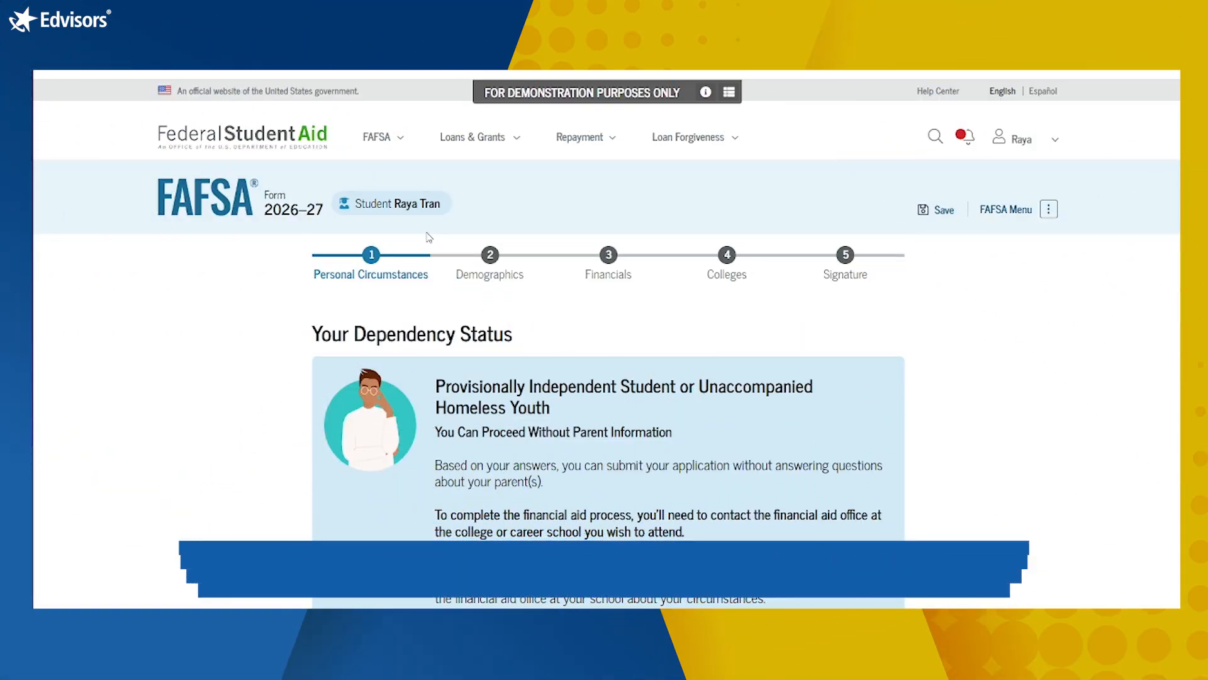
Step: Read the provisionally independent dependency status notice and continue to Student Demographics
scroll(1080, 465, down, 3)
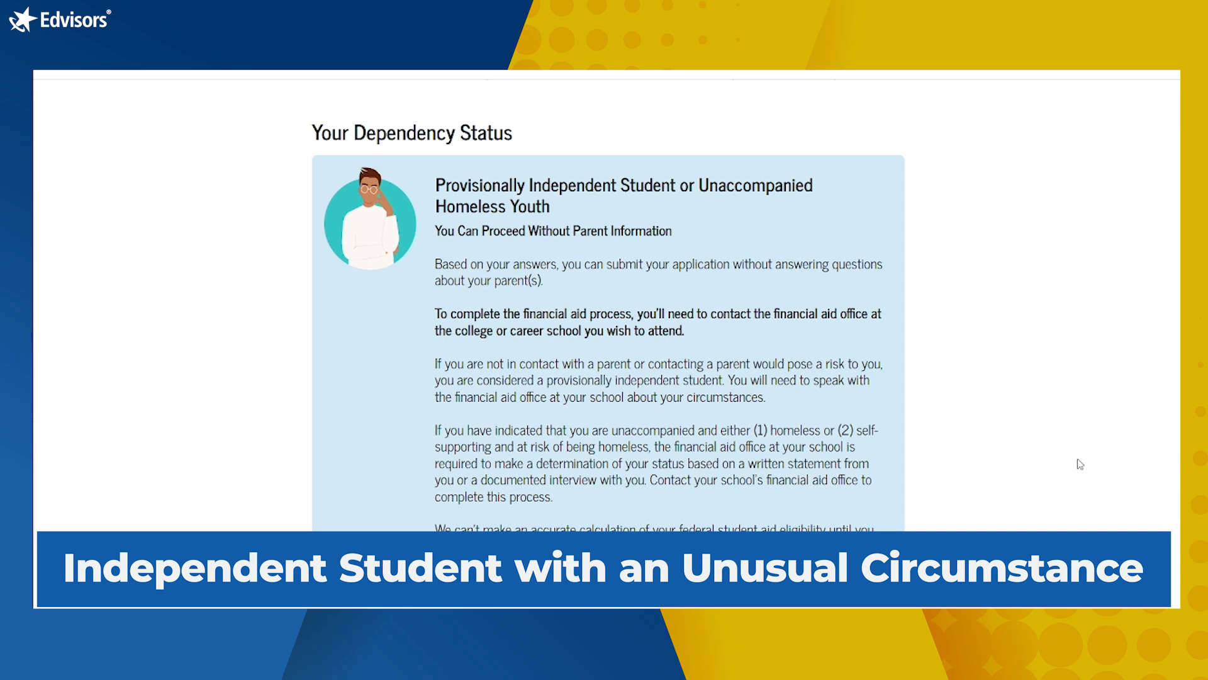
scroll(1080, 464, down, 3)
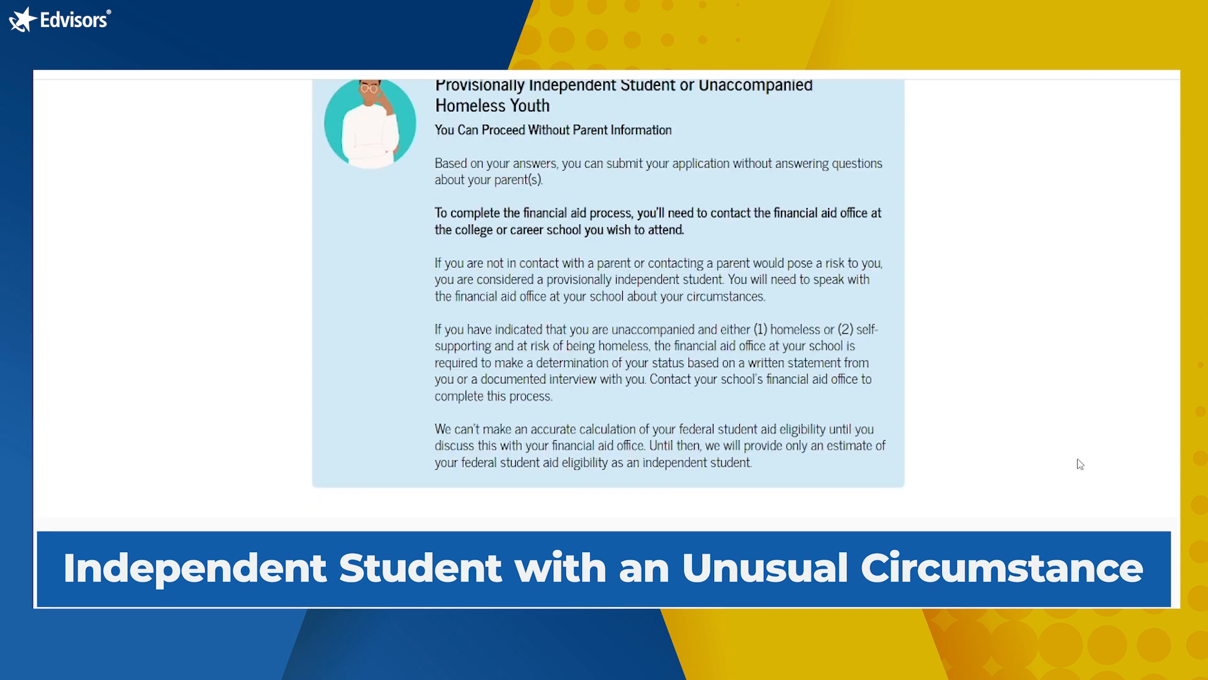
scroll(1080, 464, up, 2)
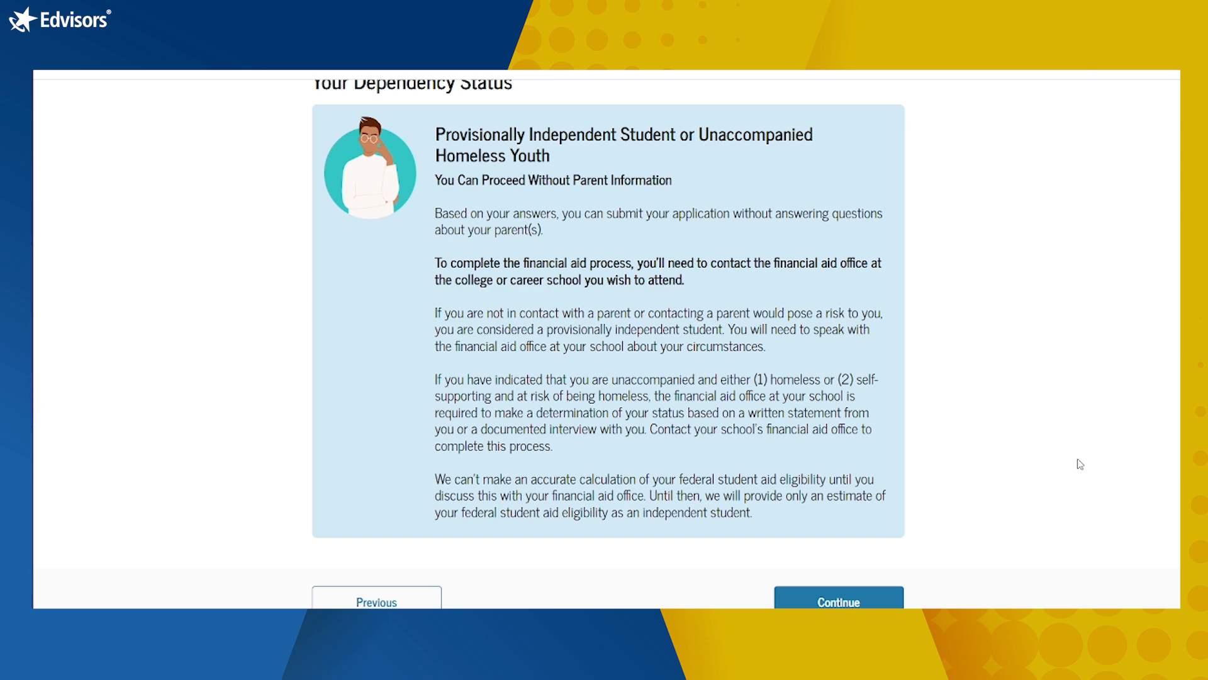
scroll(1080, 463, down, 1)
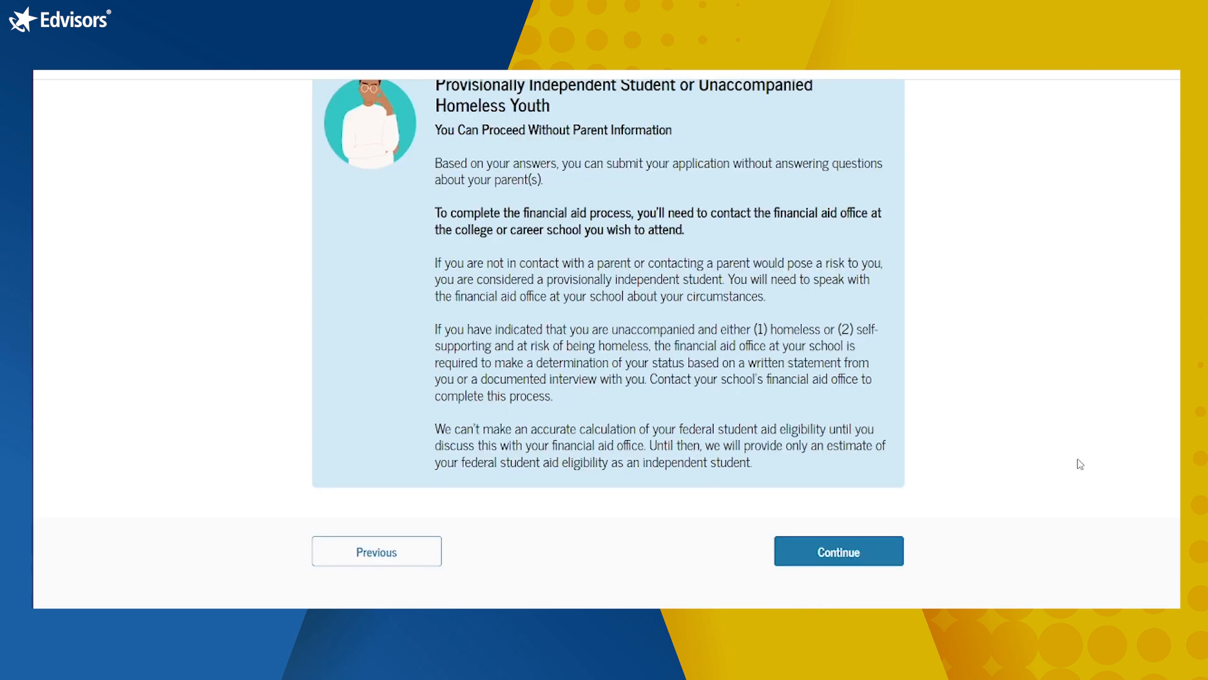
click(794, 543)
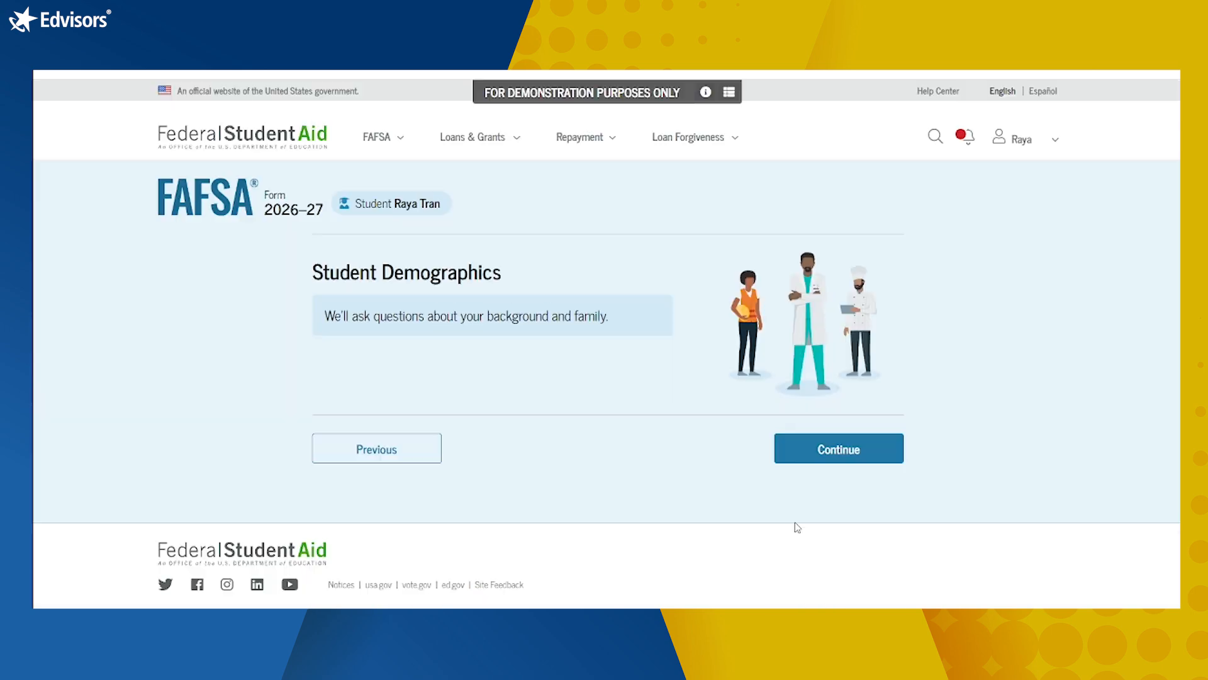
Step: Start the demographics questions and answer Female for the student's sex
click(846, 450)
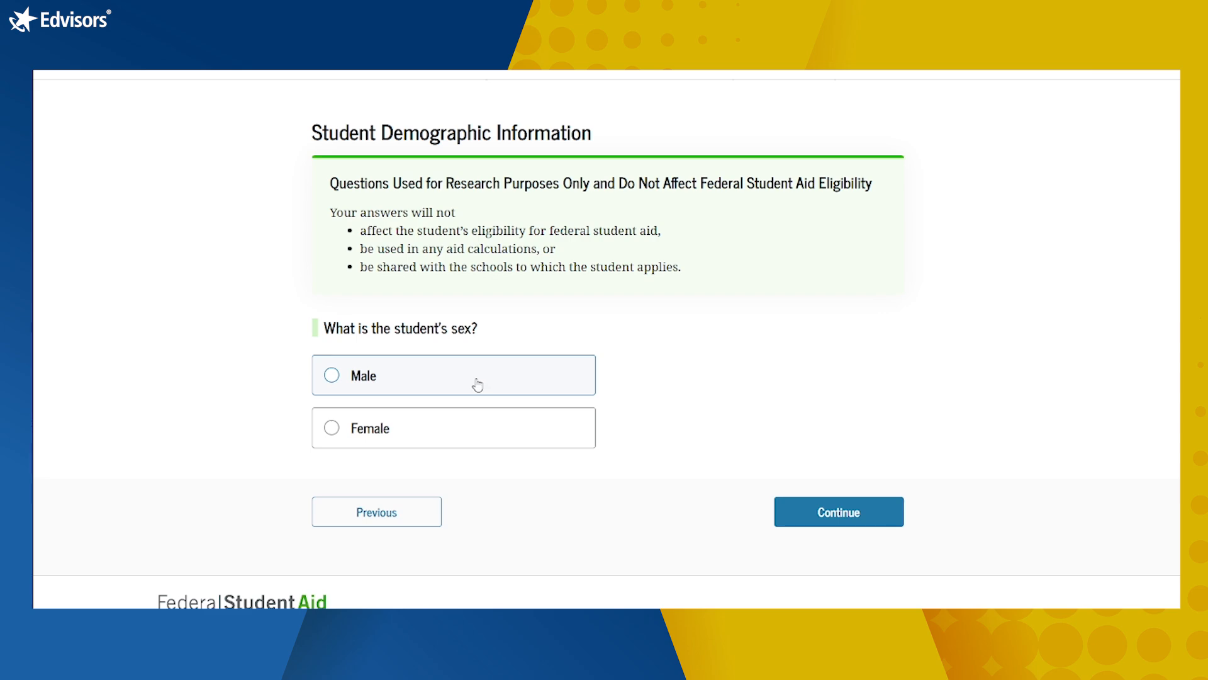
click(471, 439)
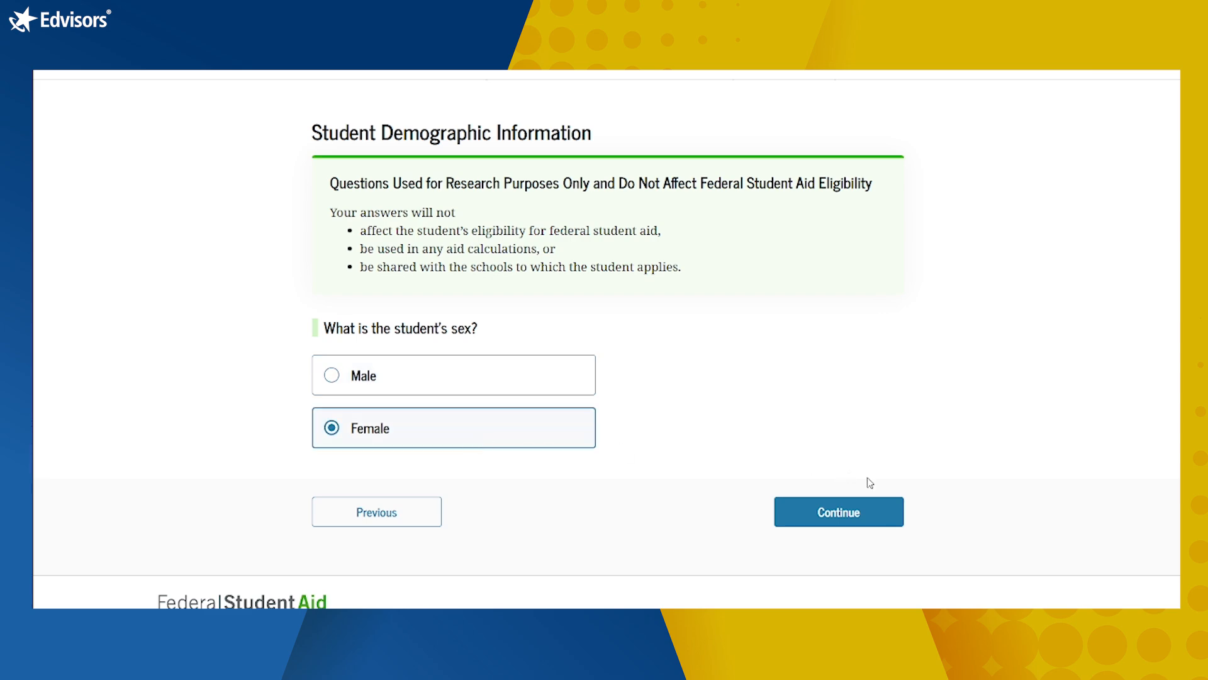
click(859, 516)
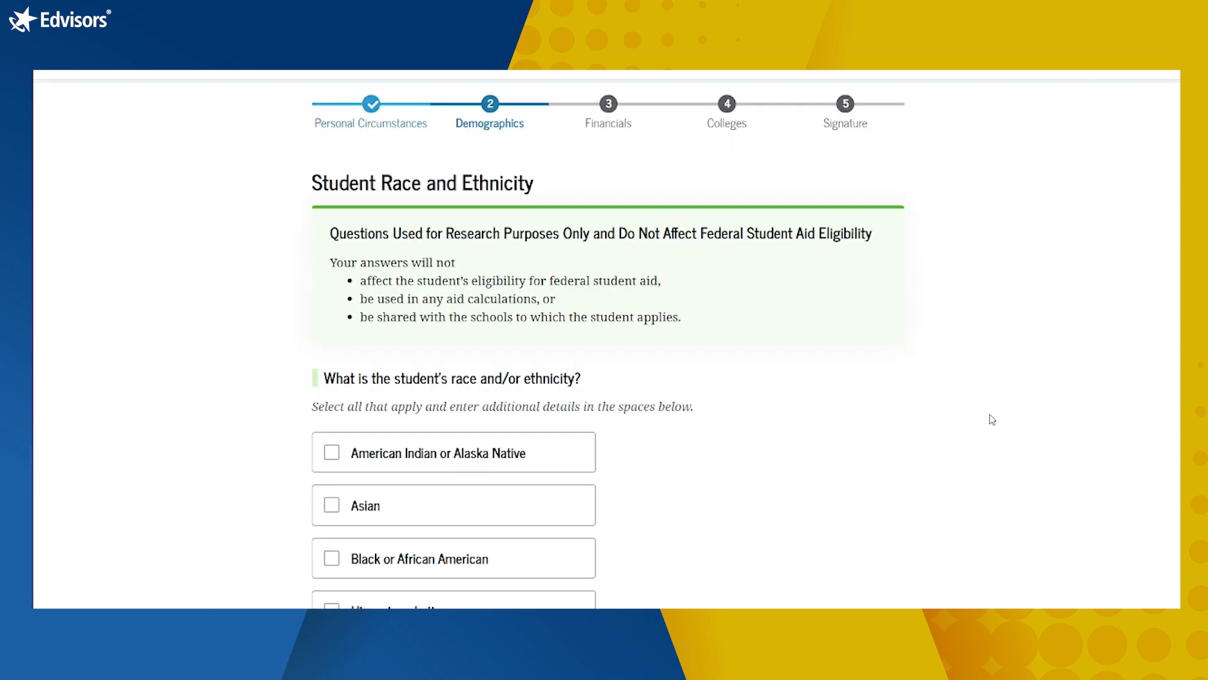
Step: Answer 'Prefer not to answer' for race and ethnicity and continue
scroll(992, 420, down, 2)
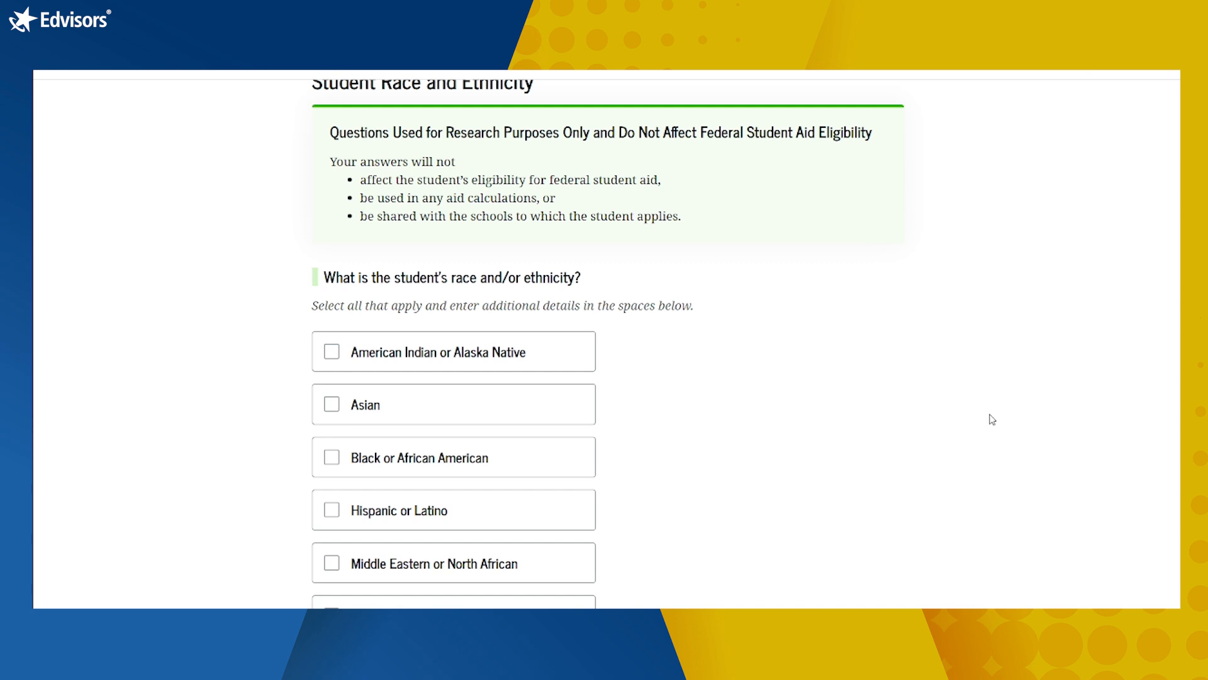
scroll(992, 420, down, 2)
scroll(992, 419, down, 2)
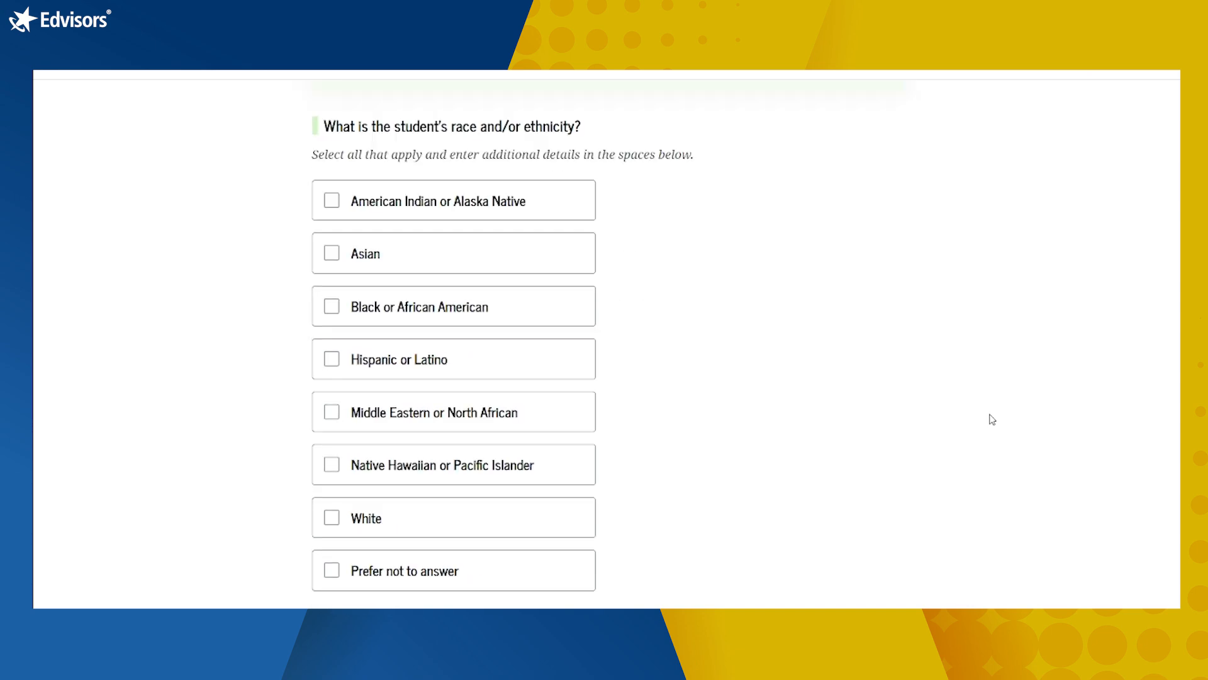
click(494, 524)
click(494, 524)
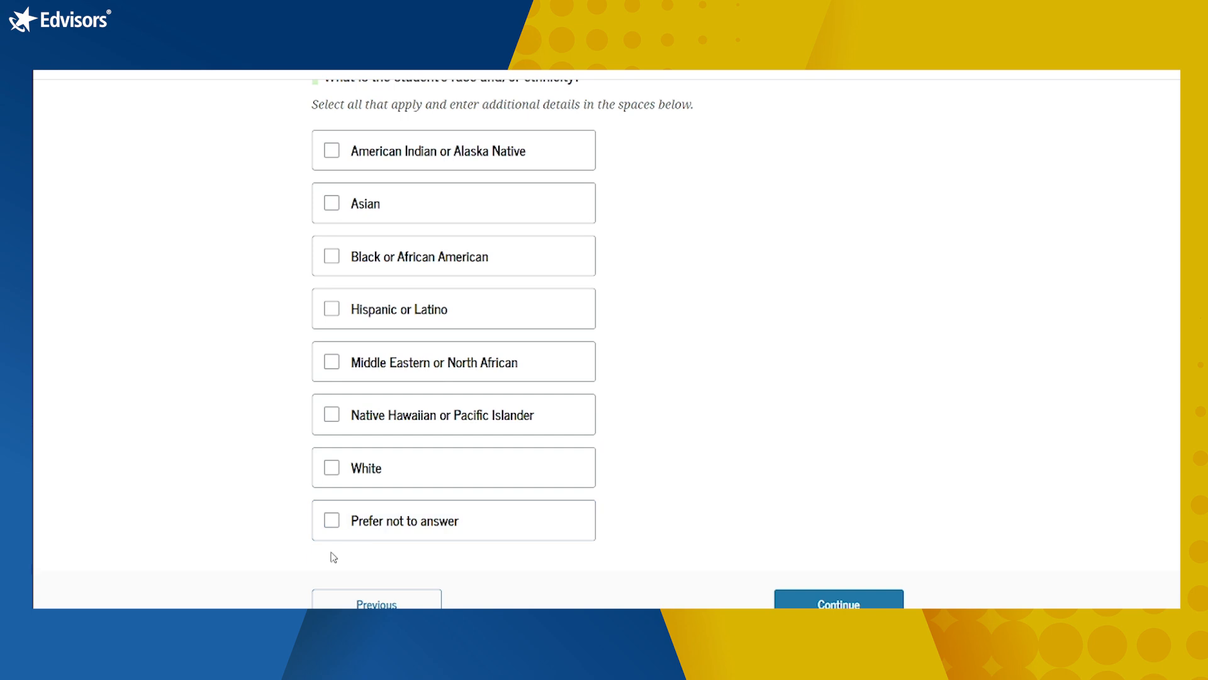
click(340, 529)
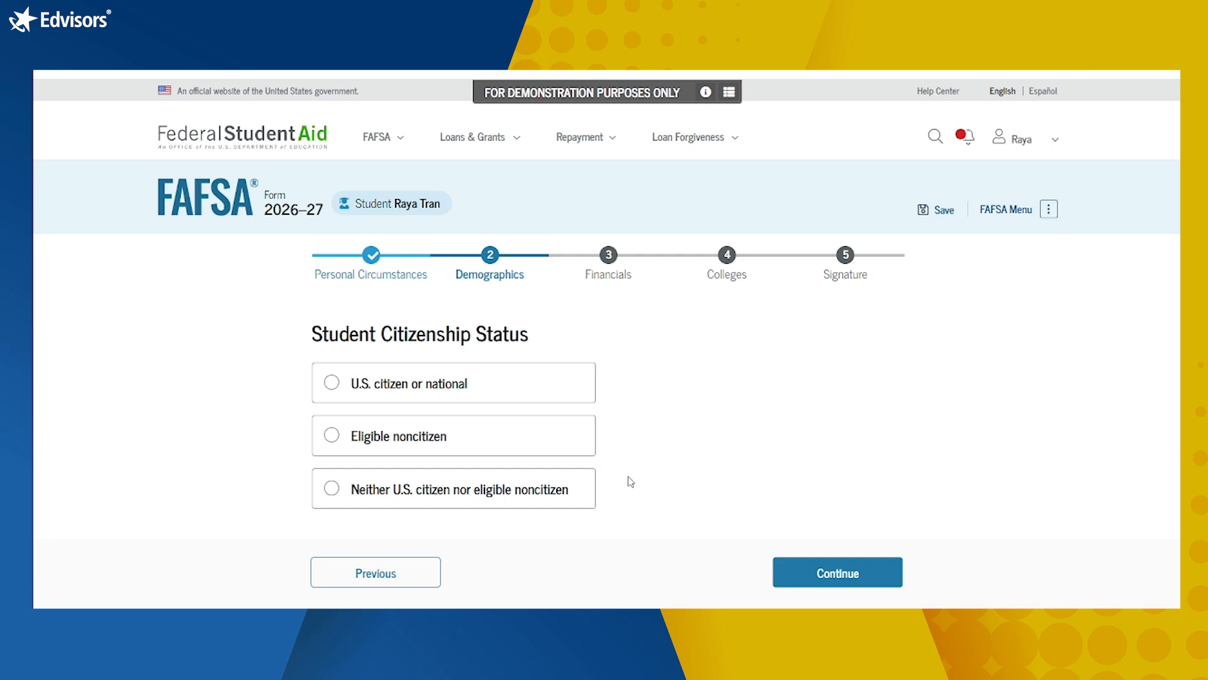
Step: Record the student as a U.S. citizen or national and parents' college education as Don't know
click(521, 397)
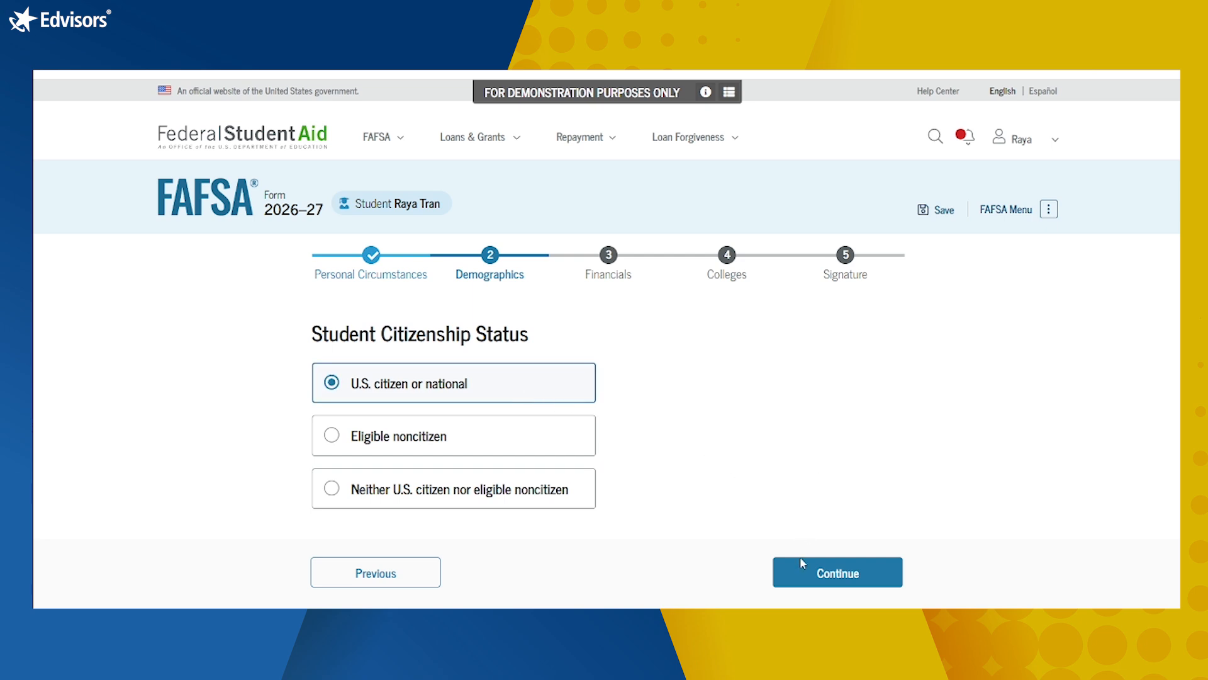
click(818, 576)
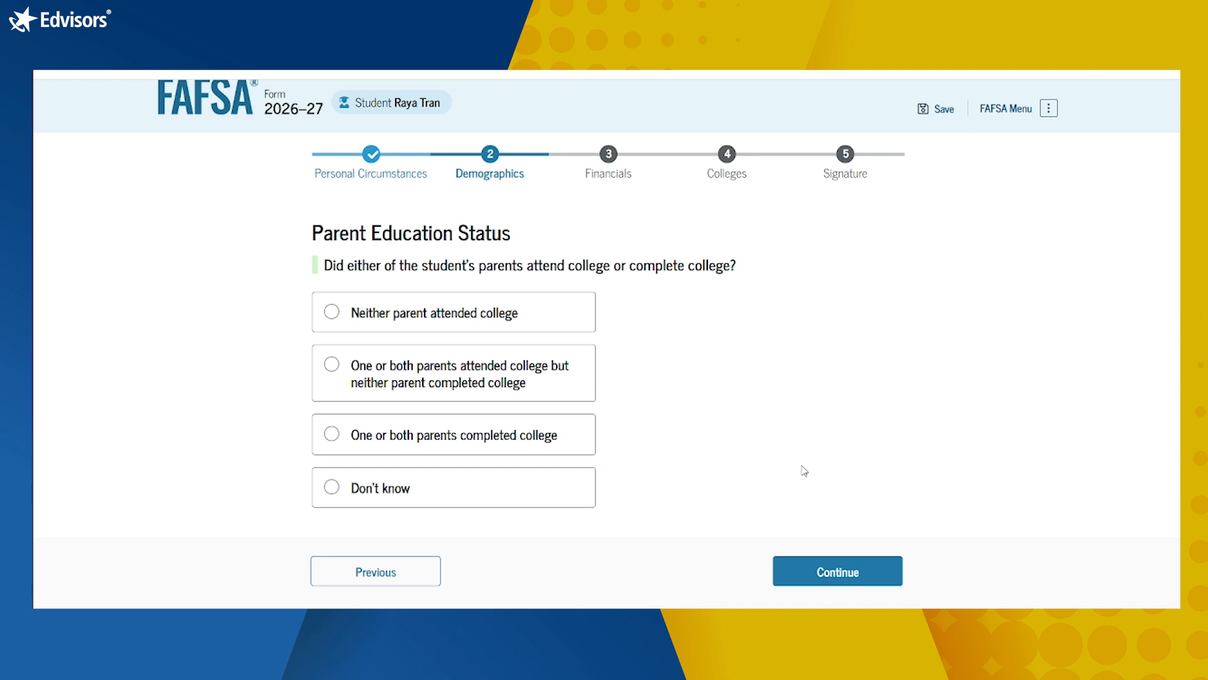
click(518, 501)
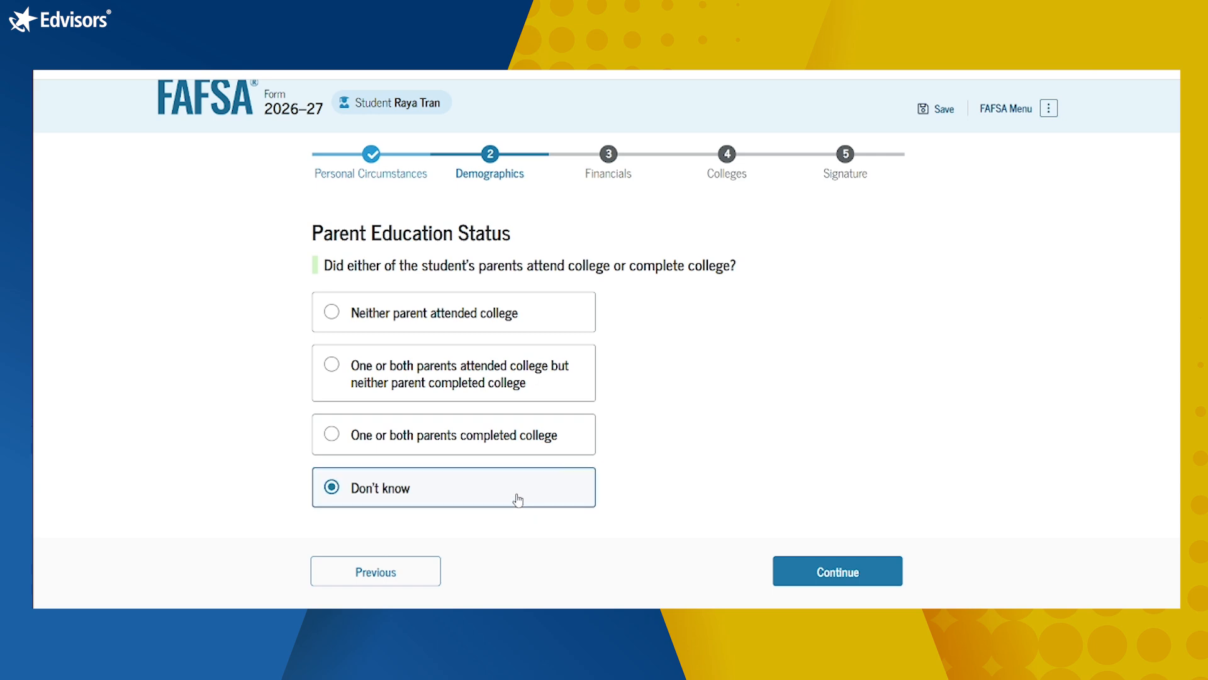
click(796, 570)
Step: Answer No to a parent killed in the line of duty and select High school diploma
scroll(1012, 424, down, 2)
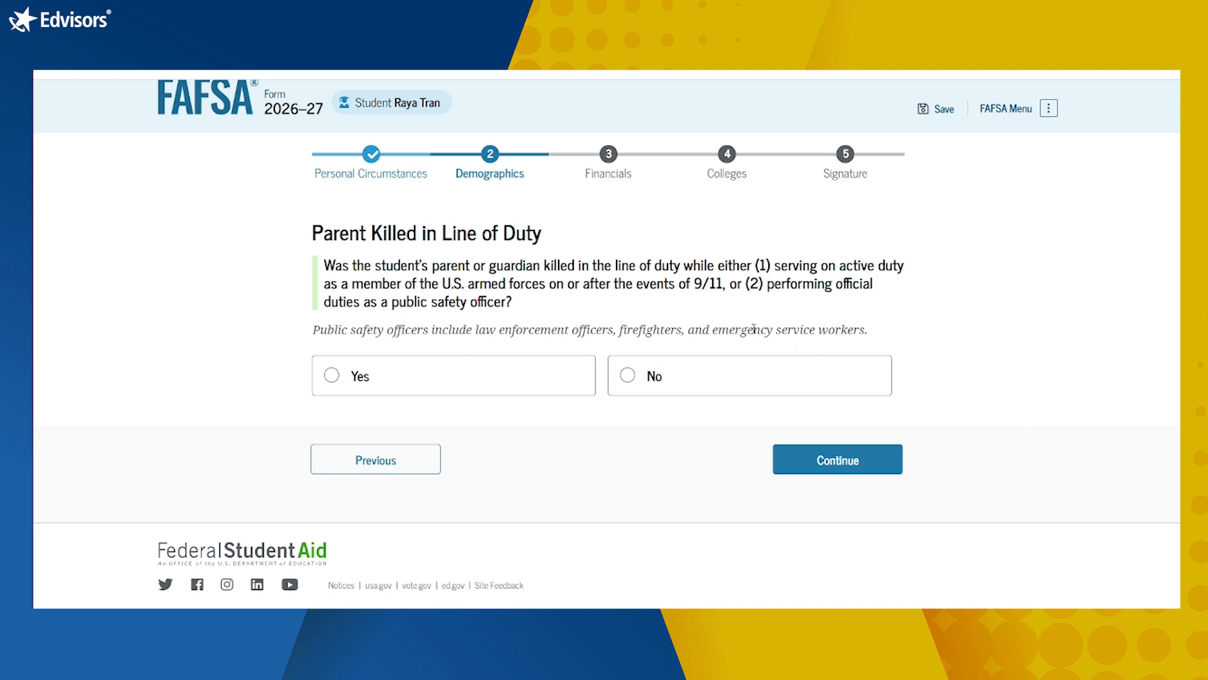
click(735, 389)
click(839, 459)
scroll(839, 459, down, 1)
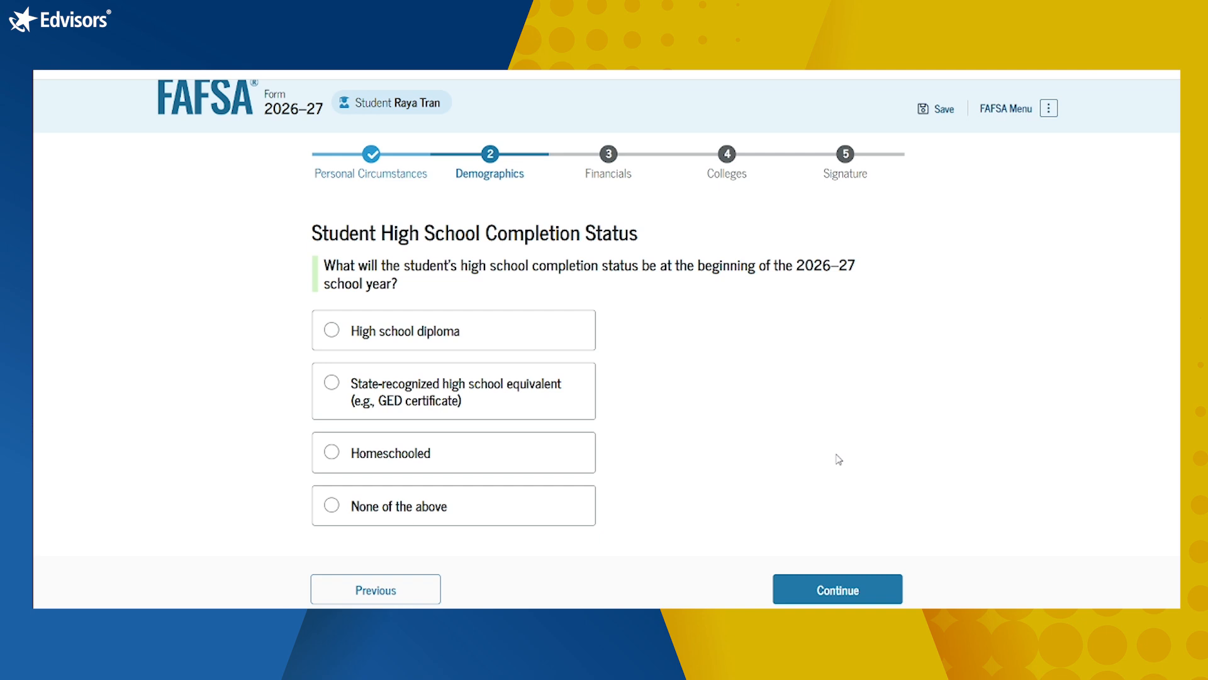
click(466, 328)
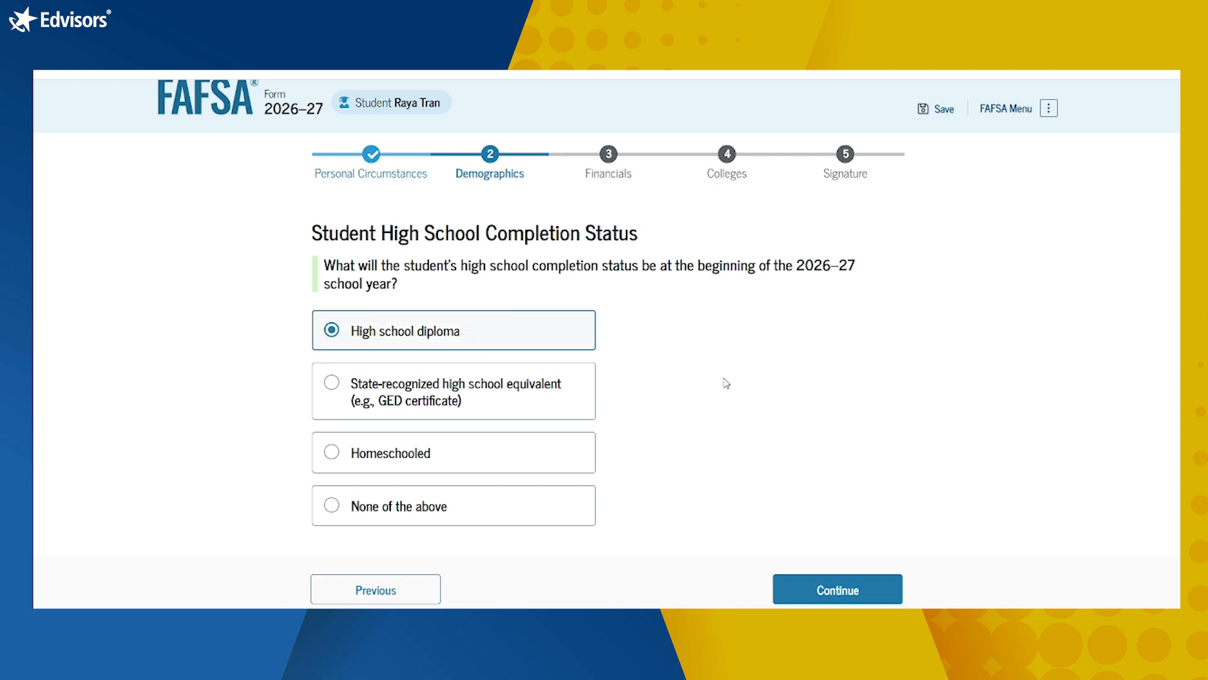
scroll(725, 381, down, 1)
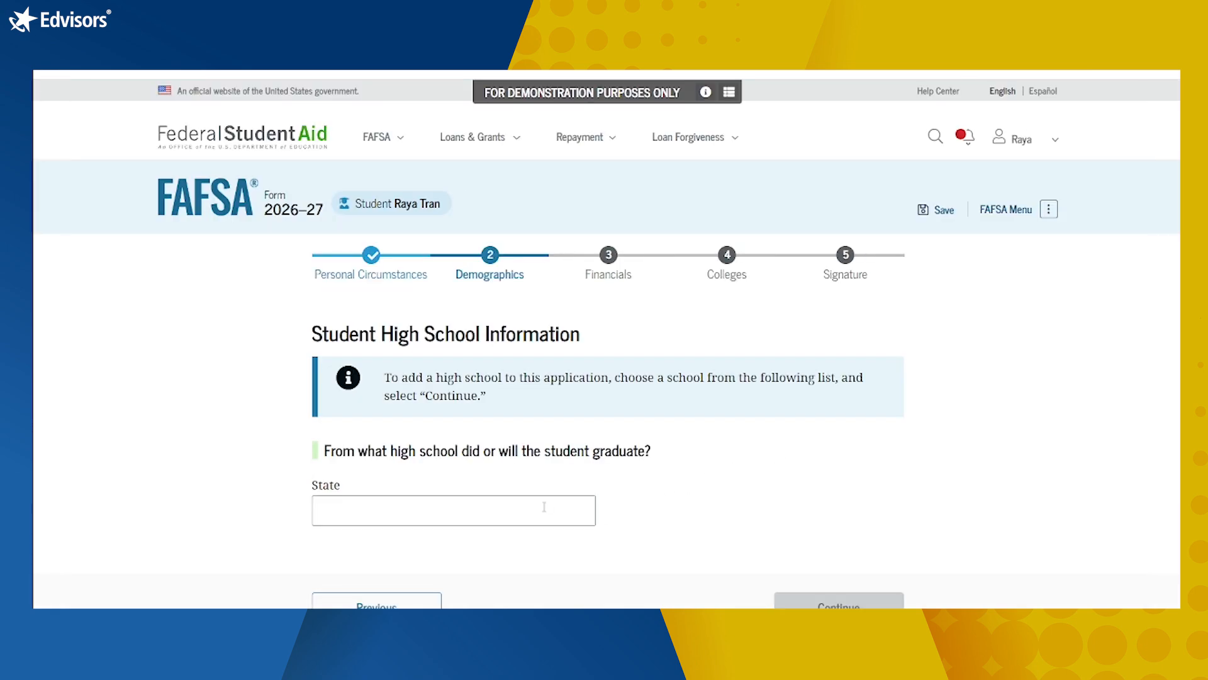
Step: Search New Mexico schools in Albuquerque and choose Desert Ridge Middle as the high school
click(541, 510)
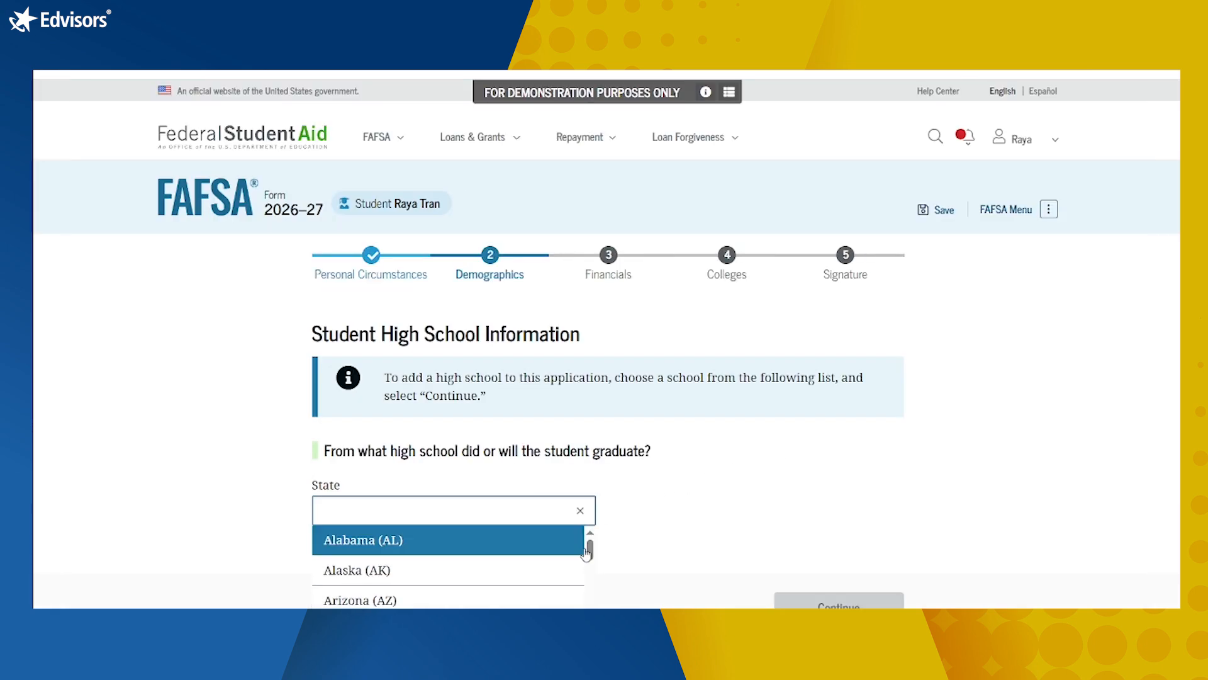
scroll(644, 516, down, 2)
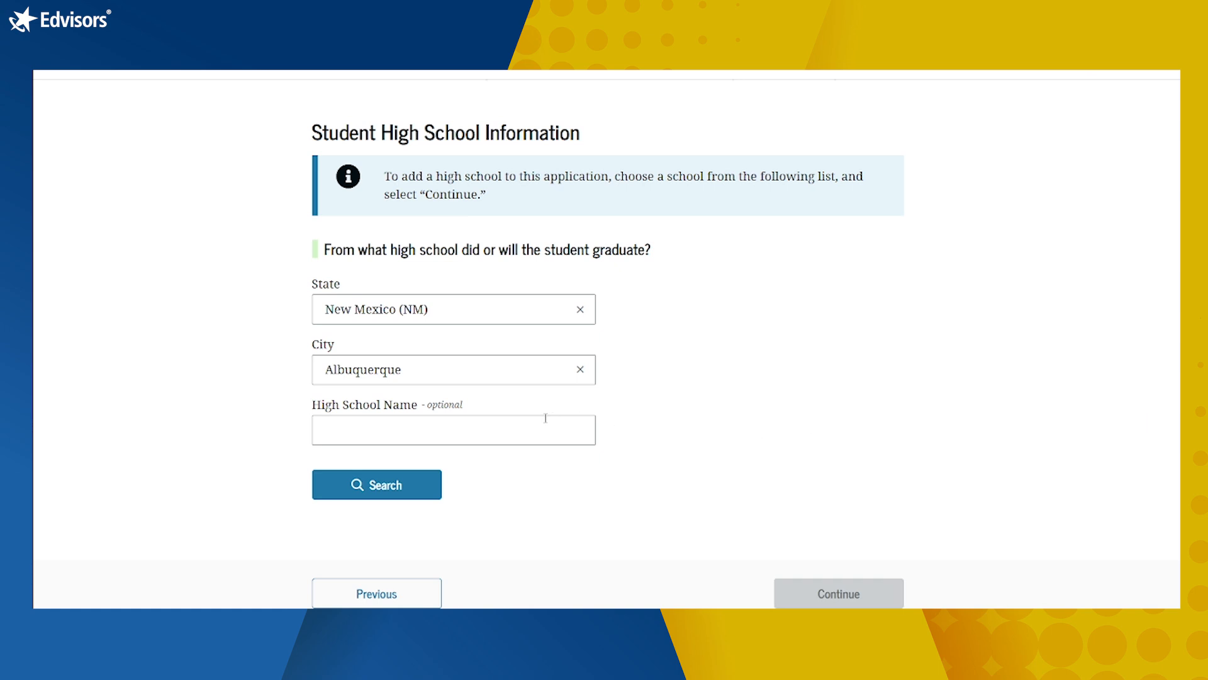
click(413, 478)
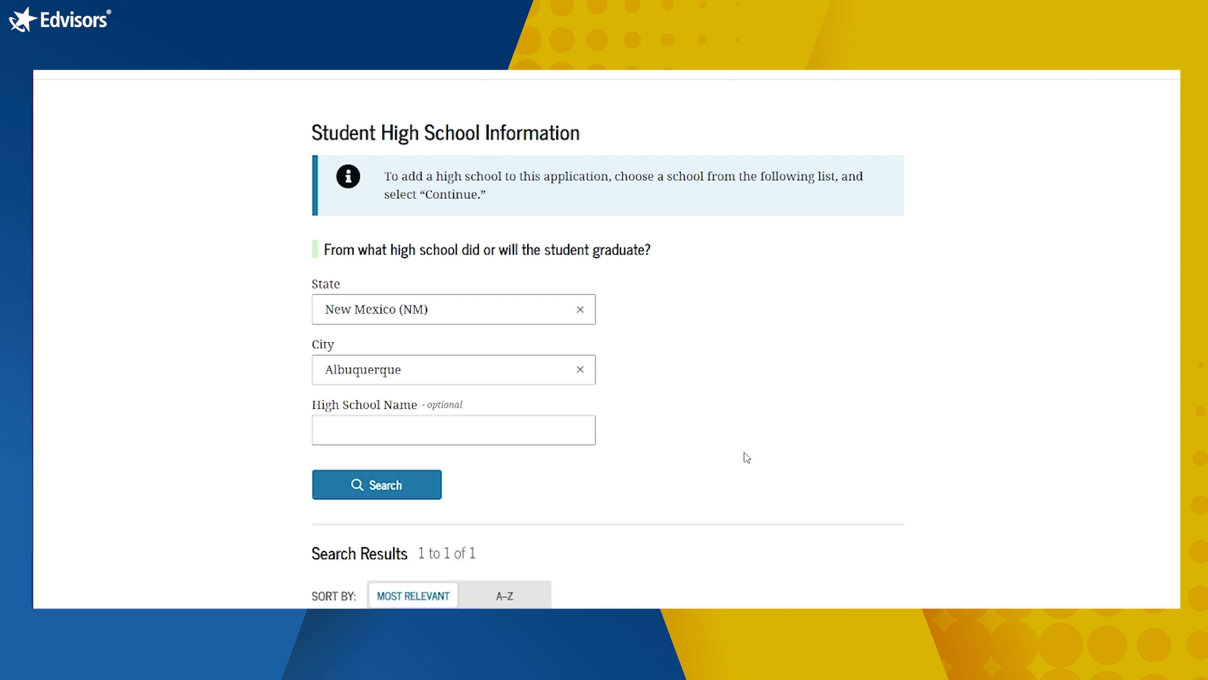
scroll(746, 456, down, 2)
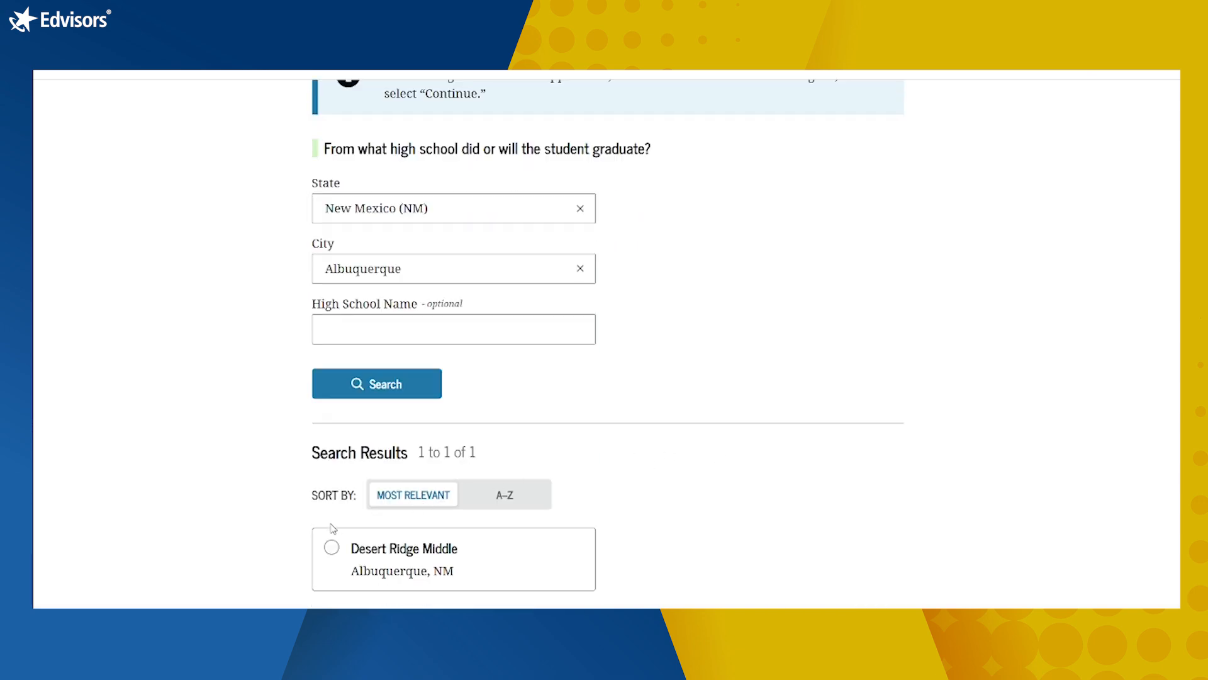
click(331, 548)
scroll(858, 434, down, 5)
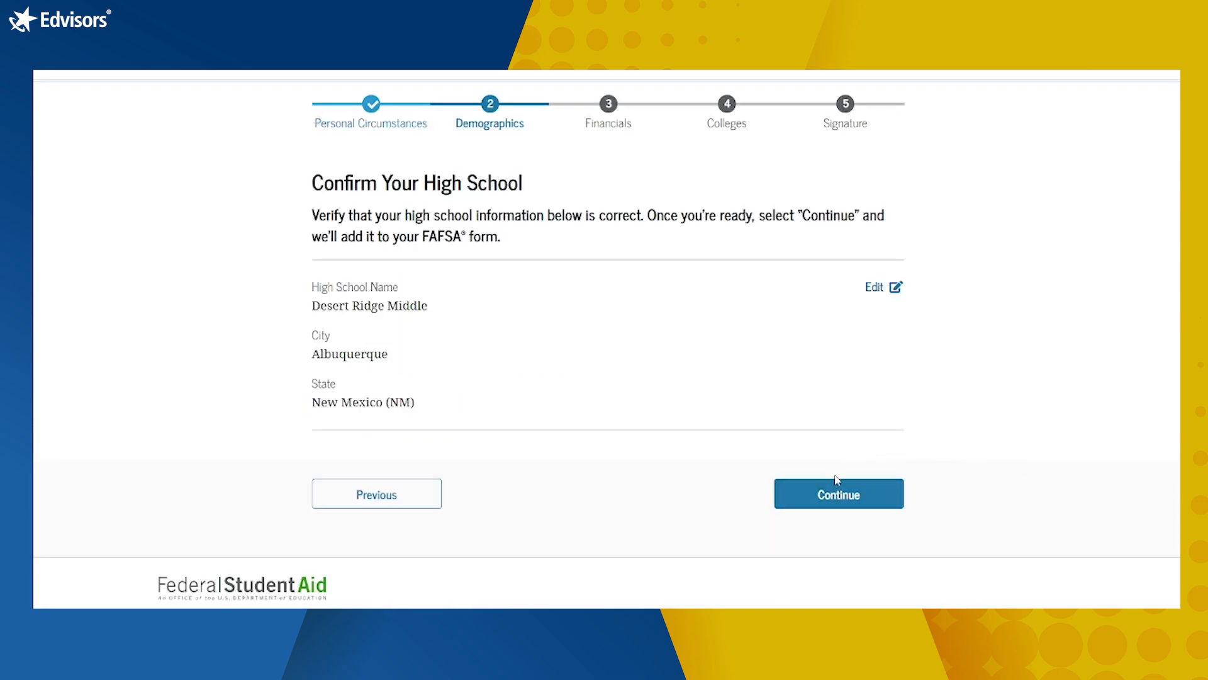
Step: Confirm Desert Ridge Middle as the high school and begin the Financials section
click(837, 496)
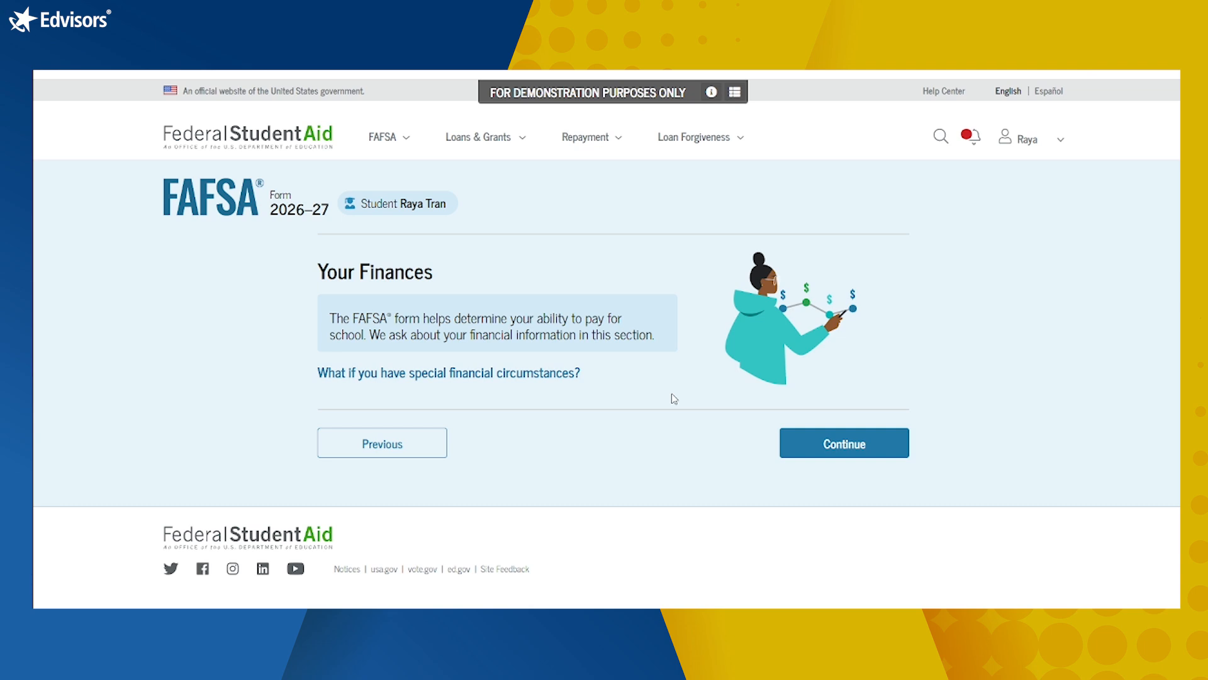
click(860, 451)
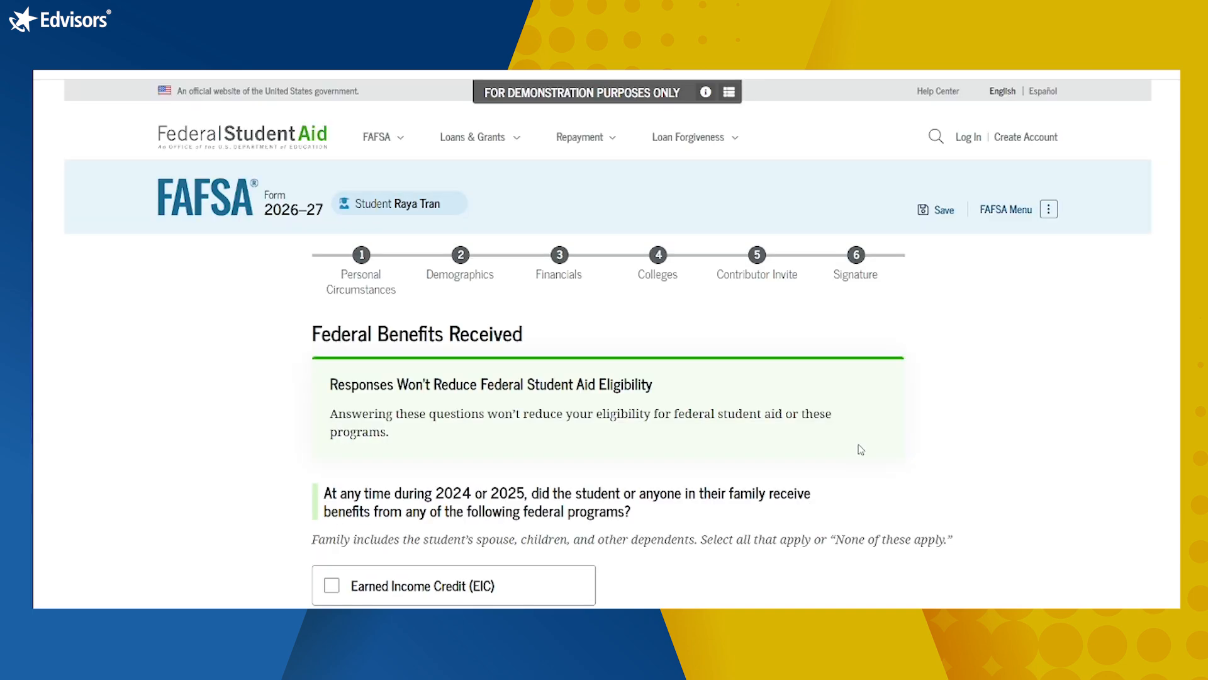
scroll(861, 449, down, 2)
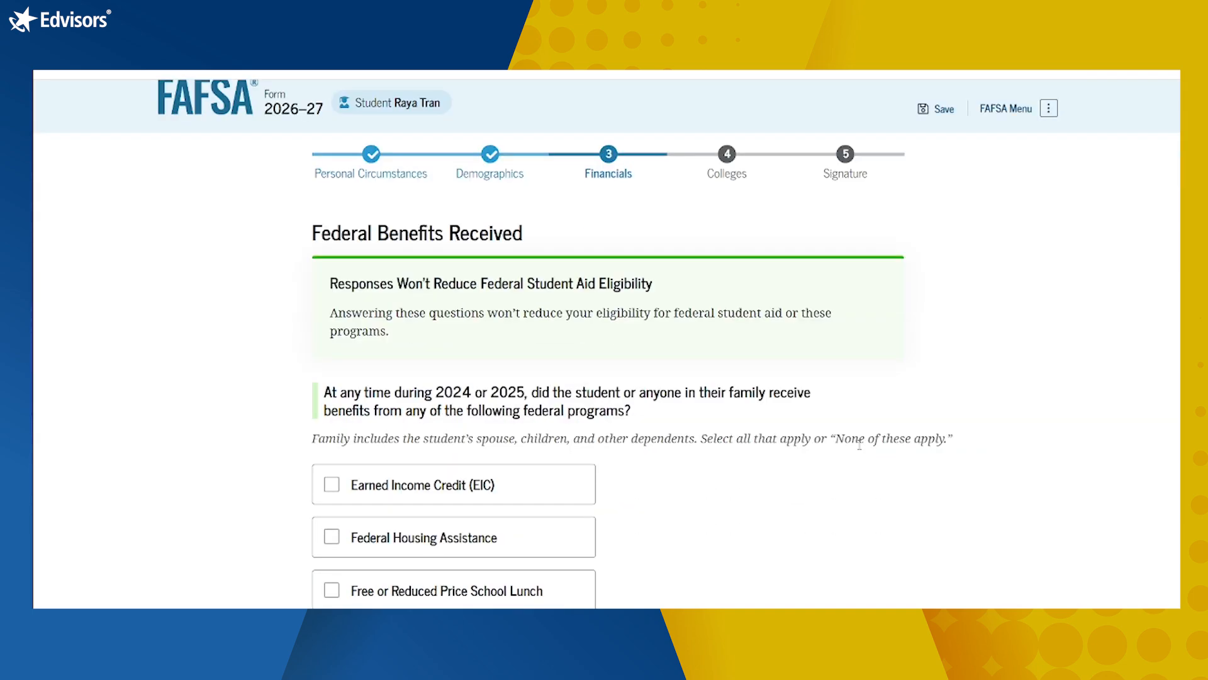
Step: Answer 'None of these apply' to the federal benefits question
scroll(859, 444, down, 2)
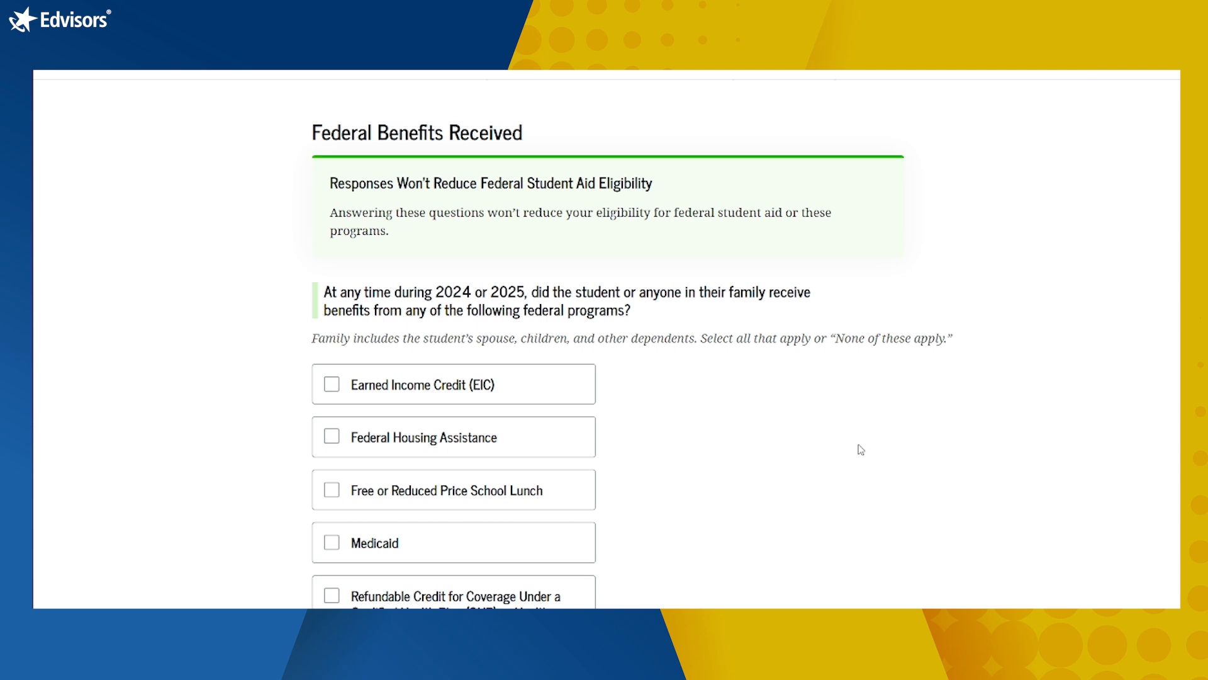
scroll(861, 450, down, 2)
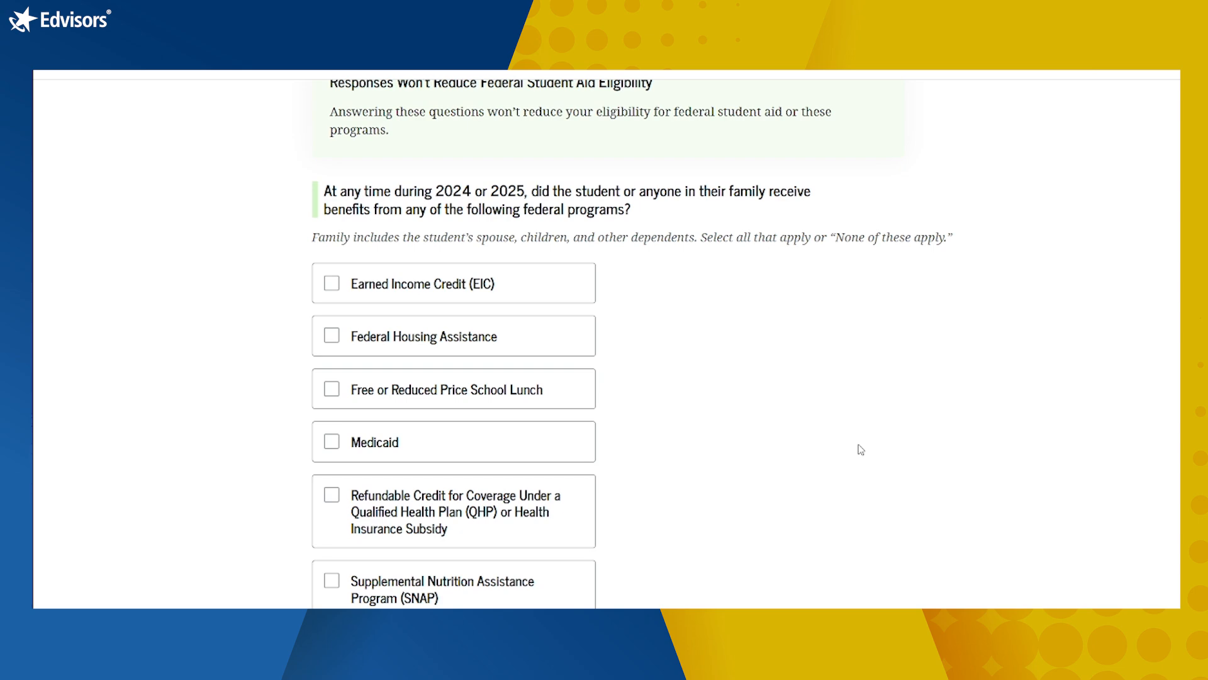
scroll(861, 449, down, 2)
scroll(861, 449, down, 2)
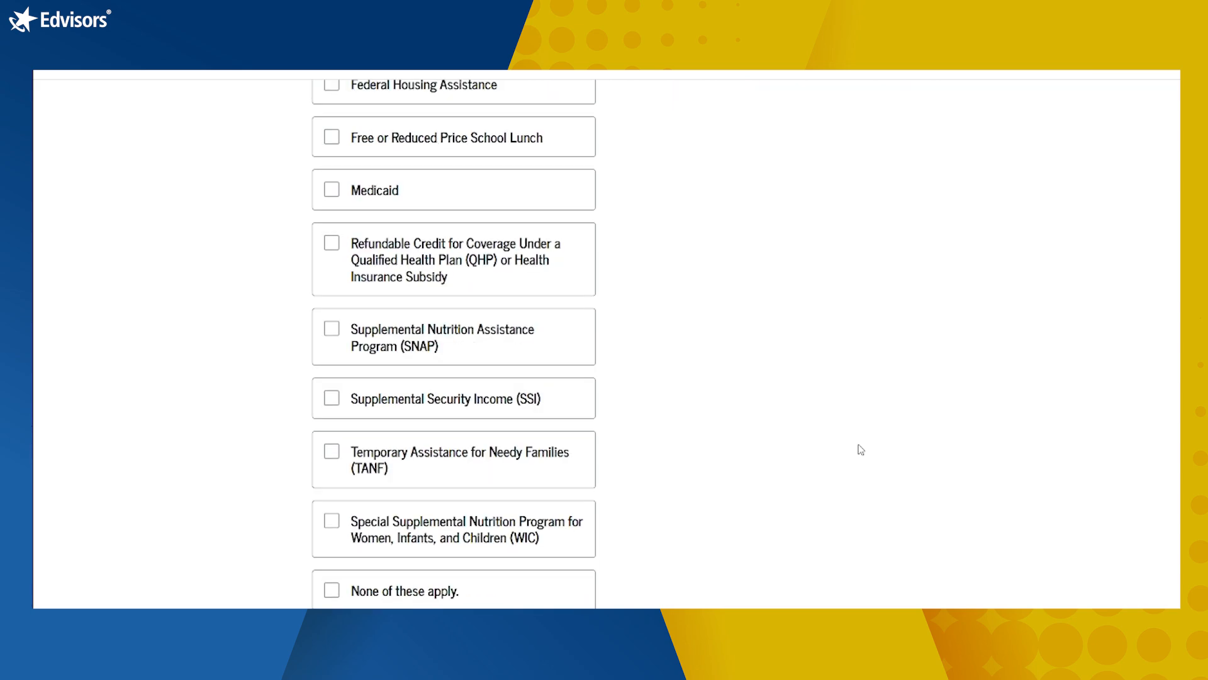
scroll(861, 450, up, 2)
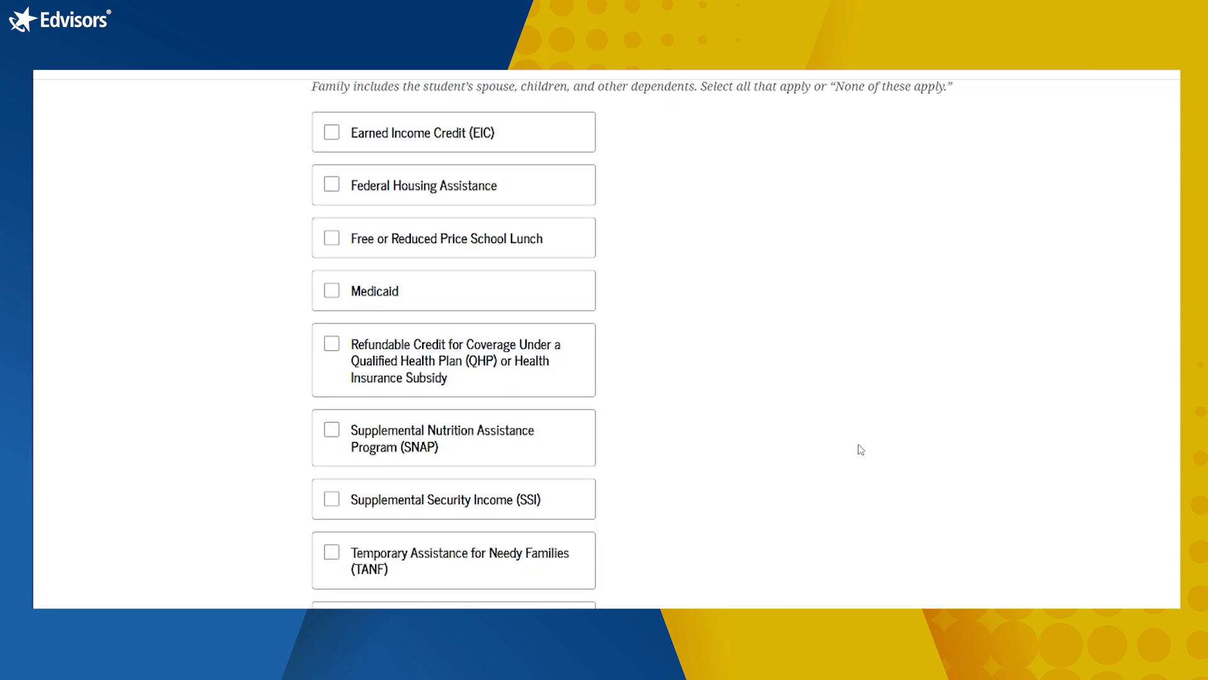
scroll(861, 450, down, 2)
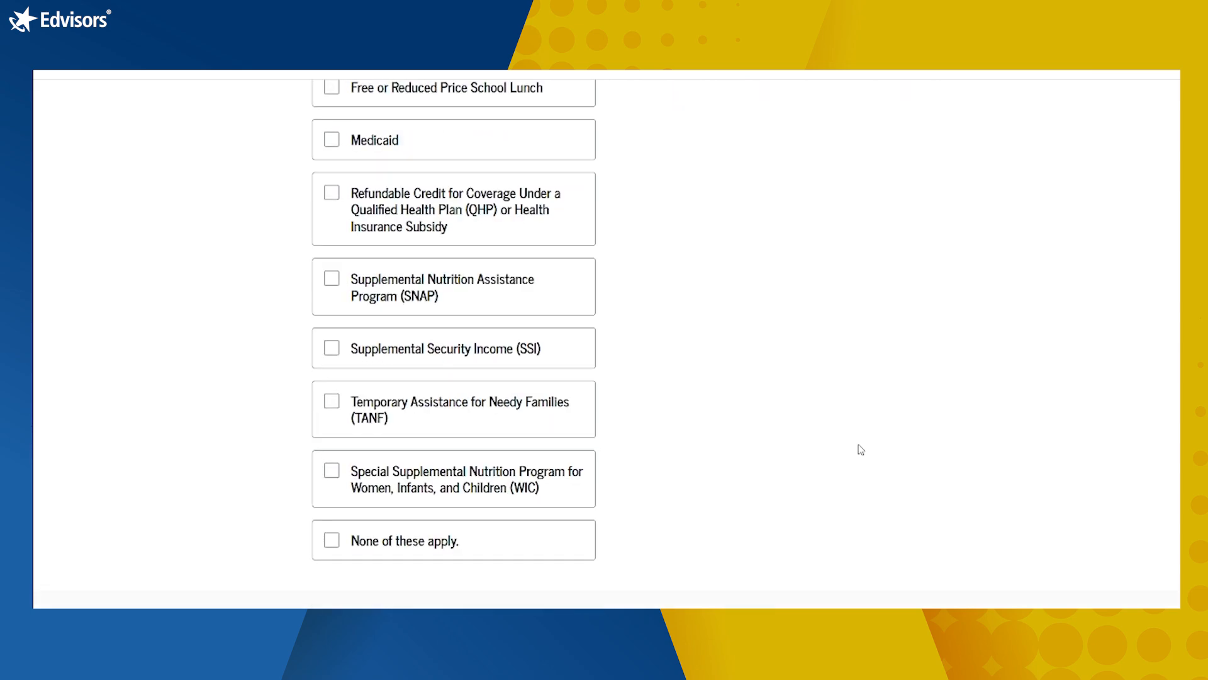
click(332, 542)
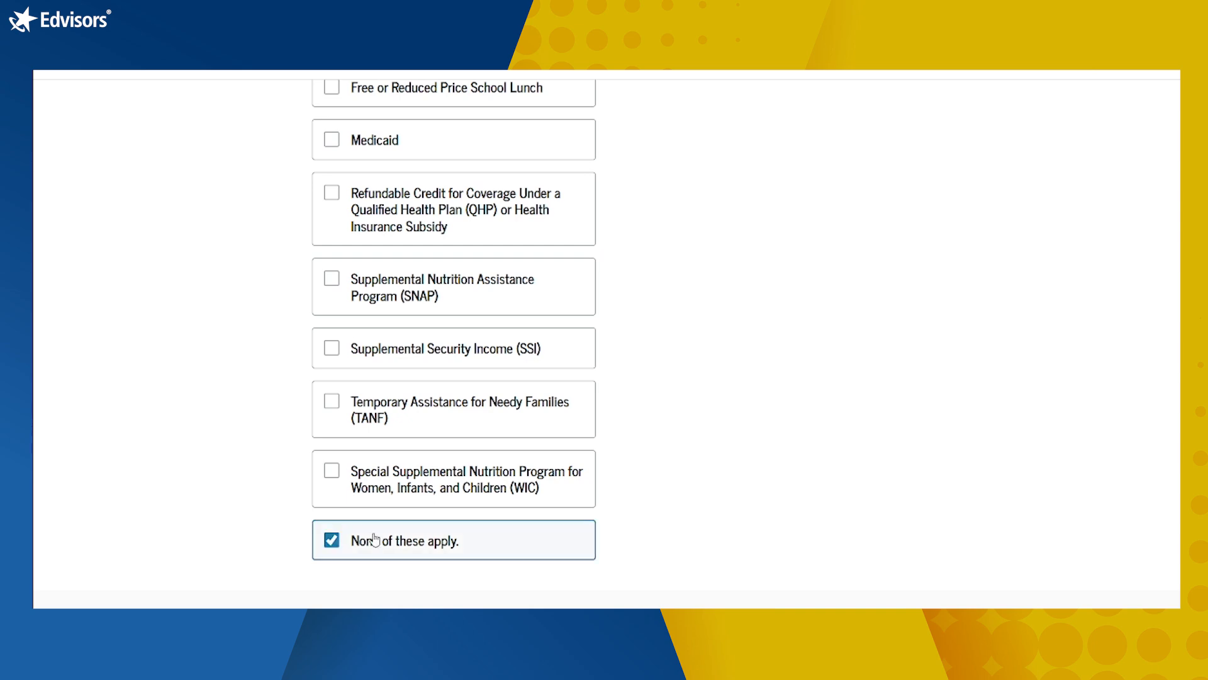
scroll(808, 476, up, 3)
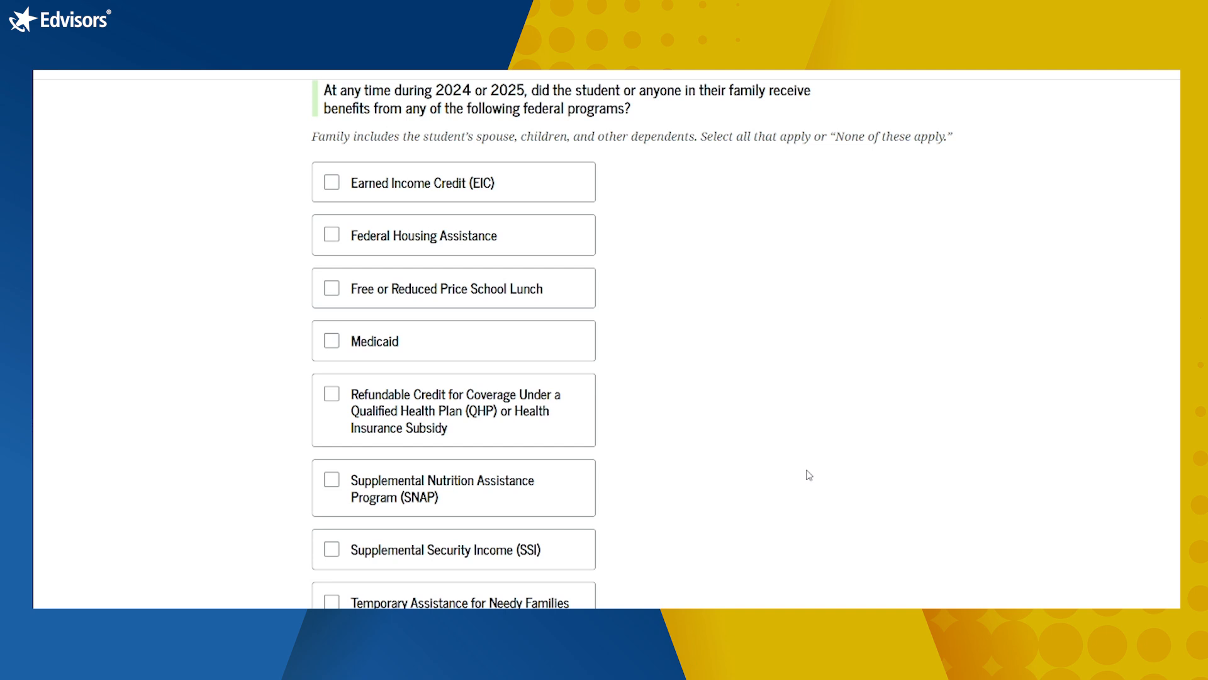
scroll(809, 475, down, 4)
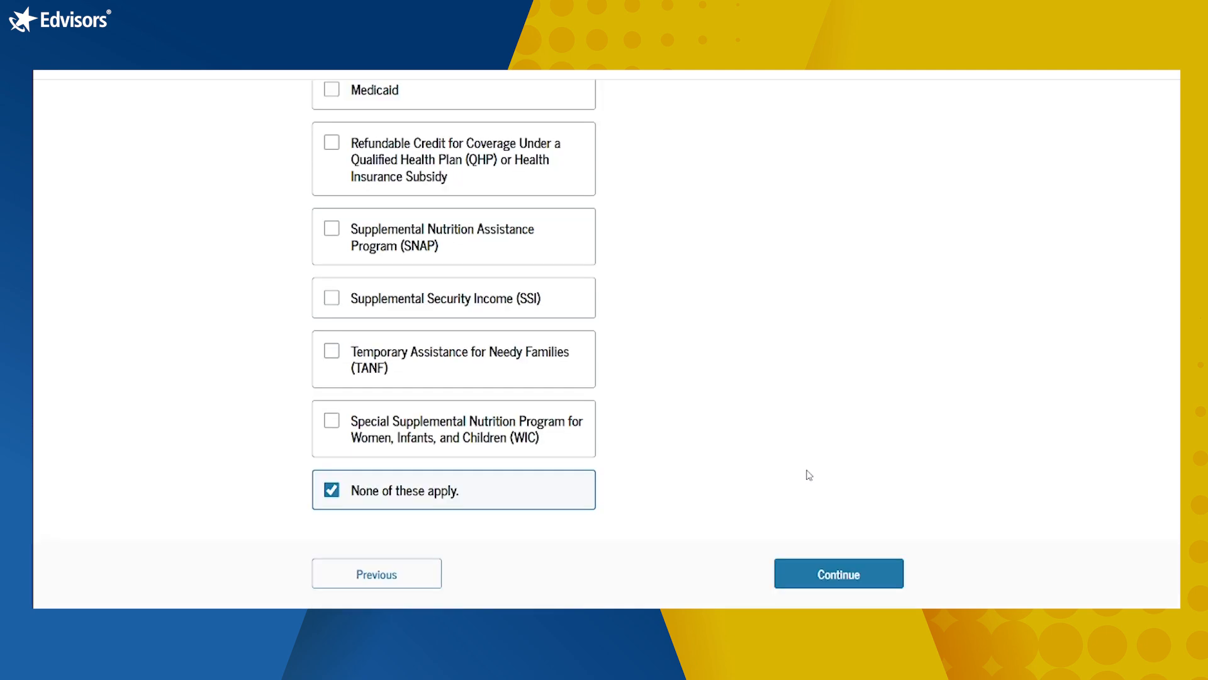
scroll(809, 475, up, 3)
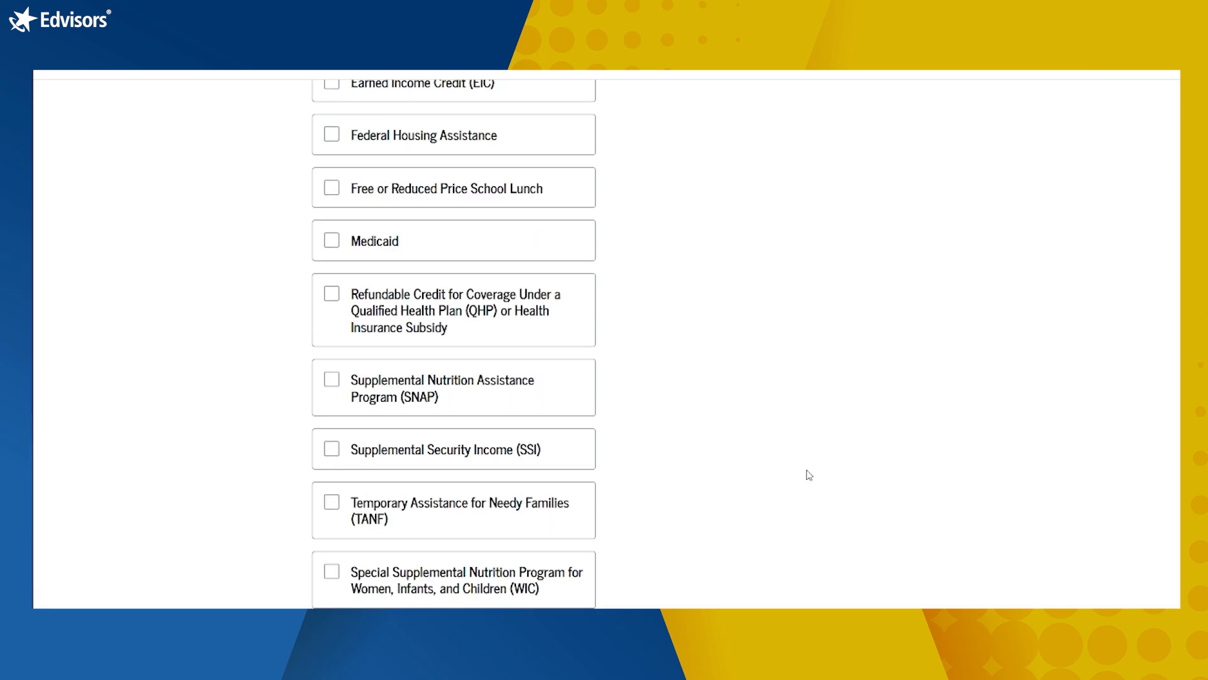
scroll(809, 475, up, 2)
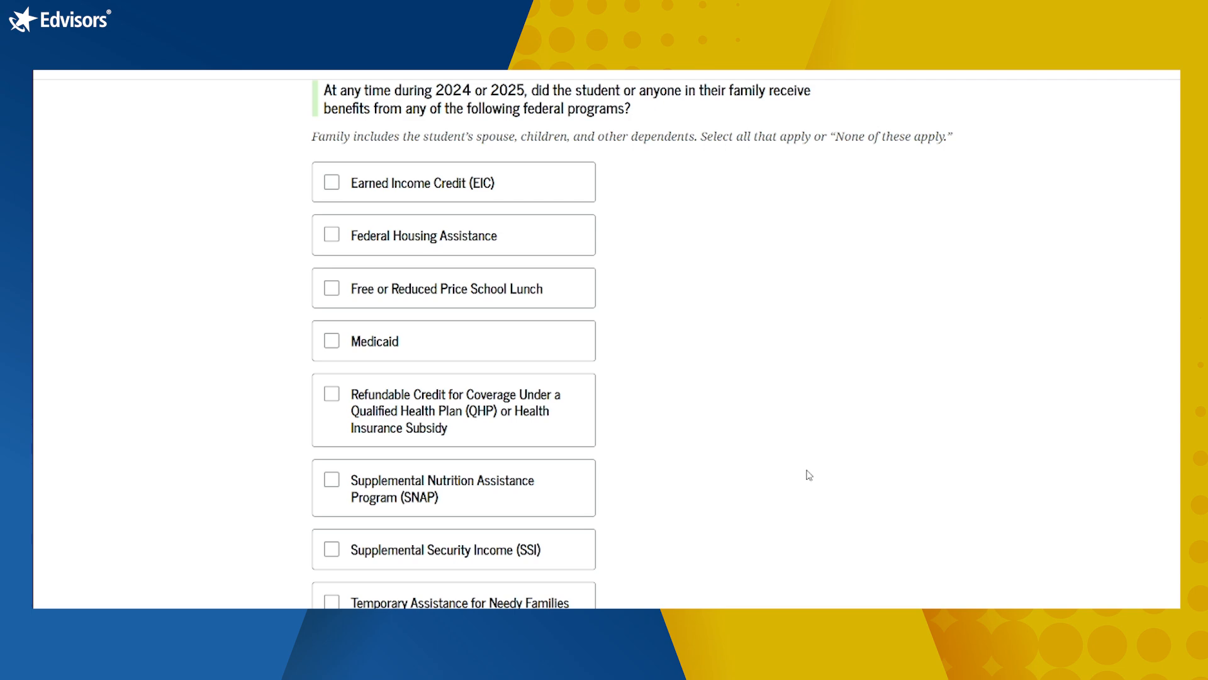
scroll(810, 475, down, 3)
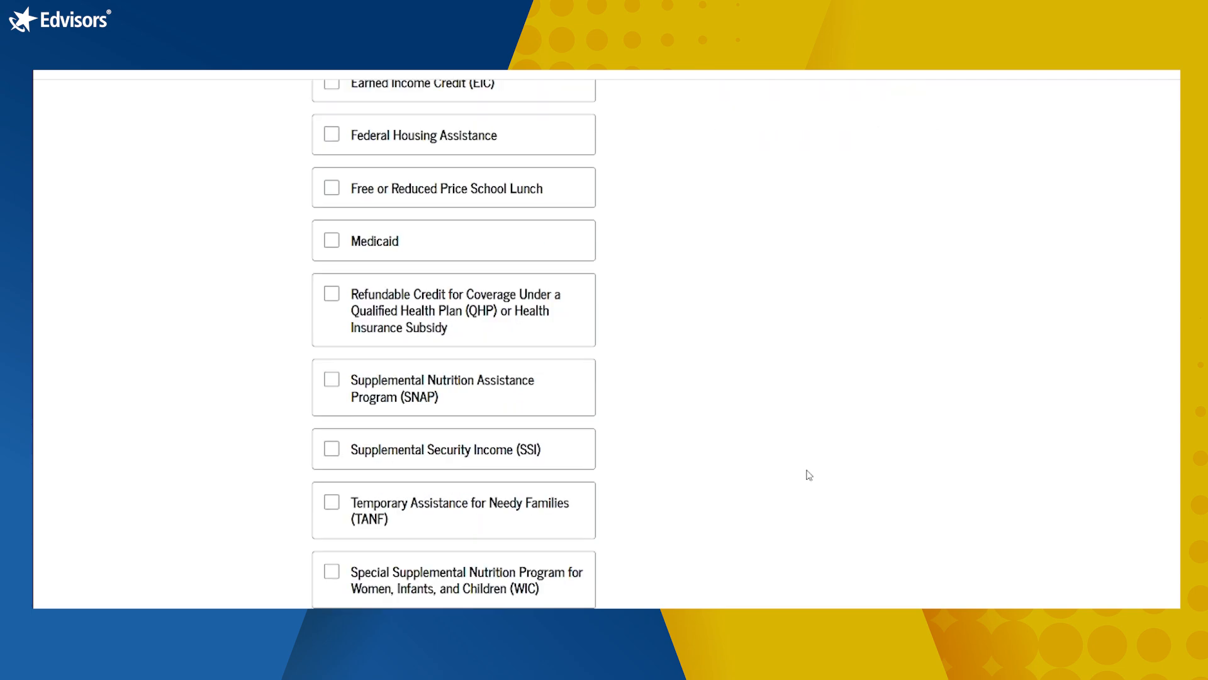
scroll(810, 475, down, 3)
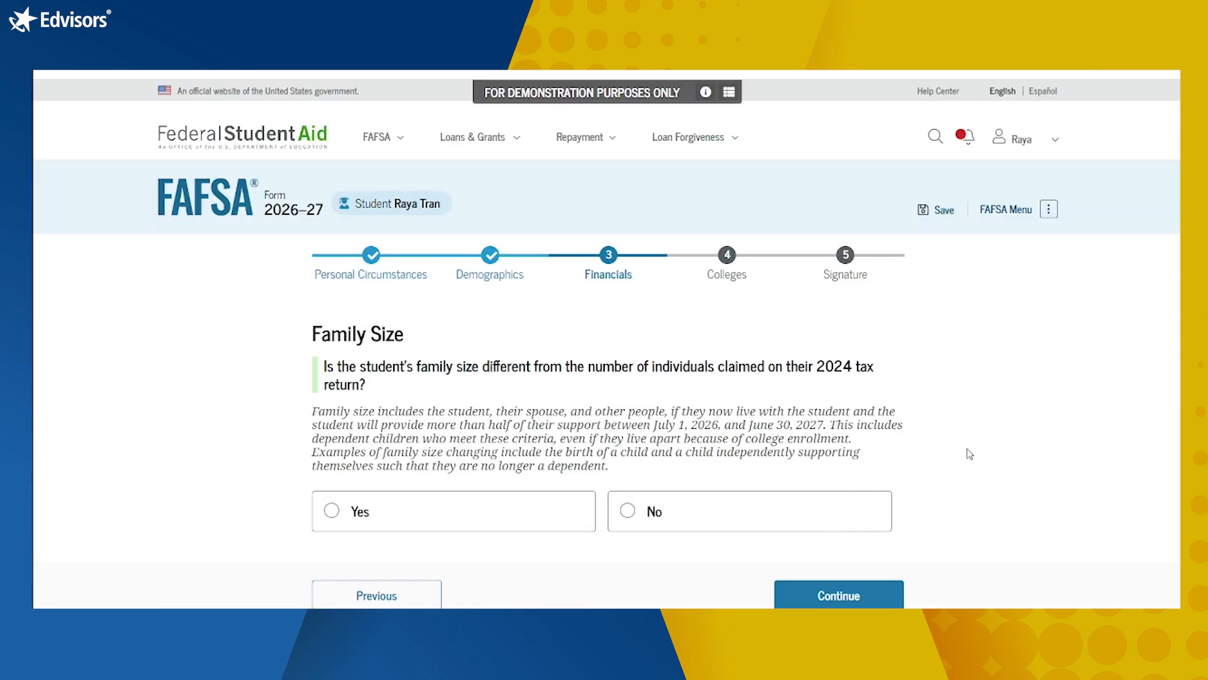
Step: Answer No: the family size matches the 2024 tax return
scroll(968, 454, down, 2)
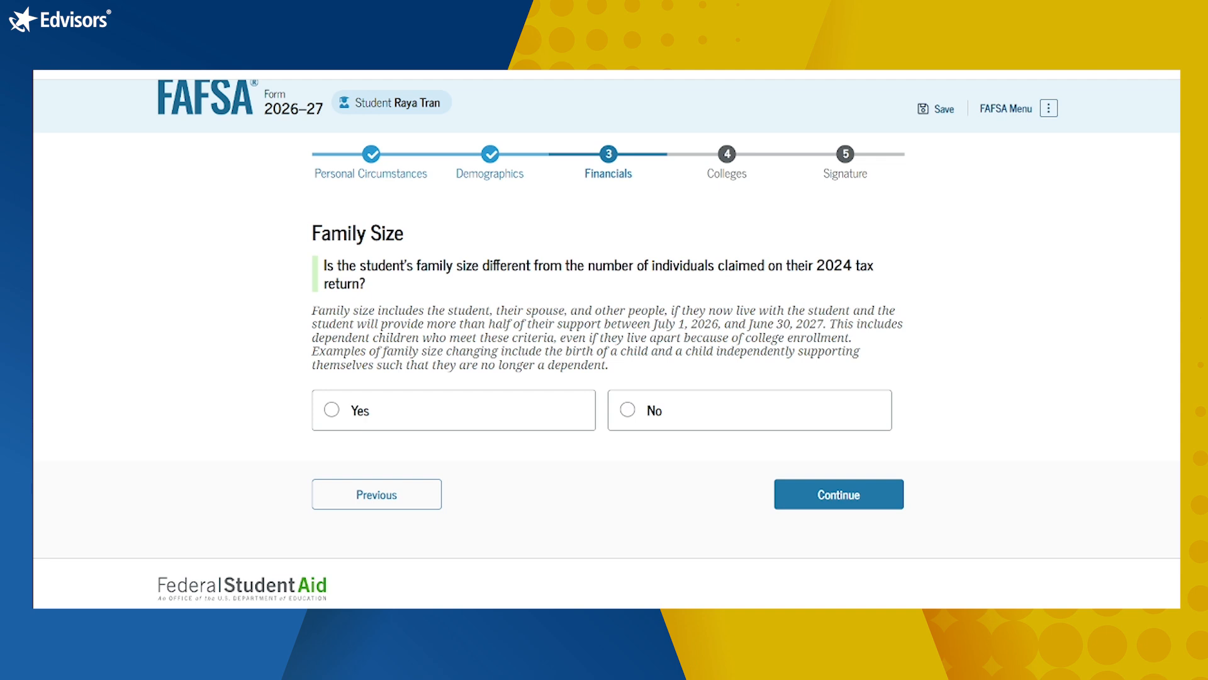
click(628, 412)
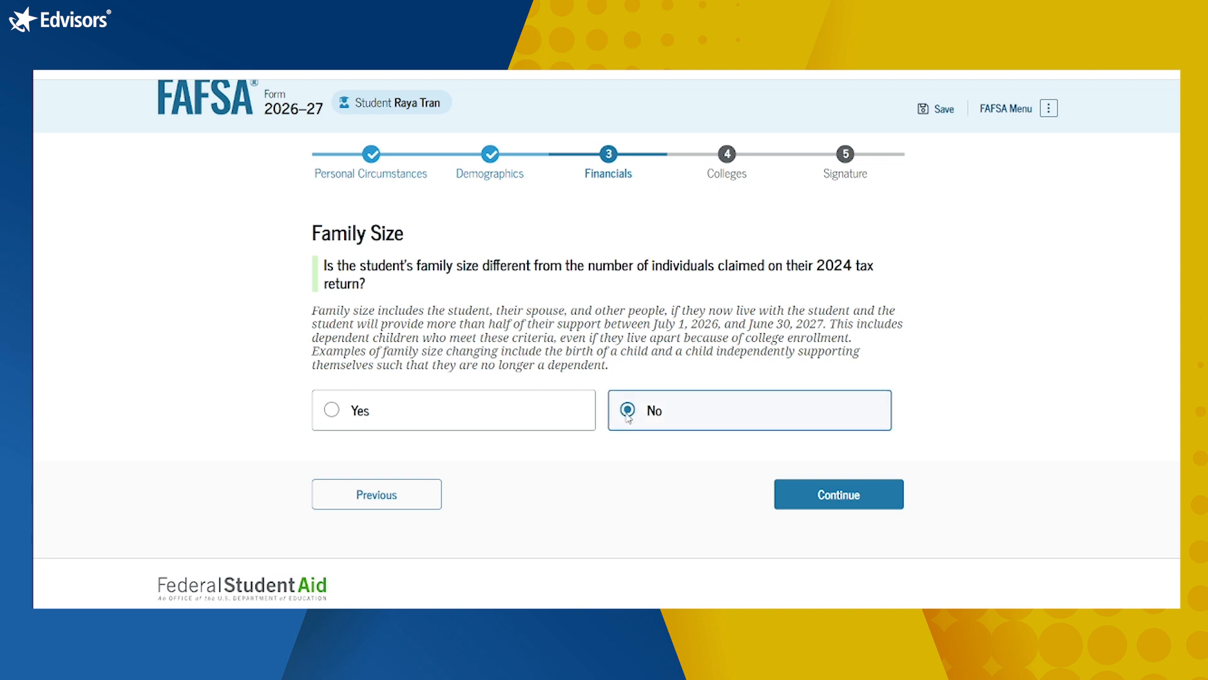
click(824, 507)
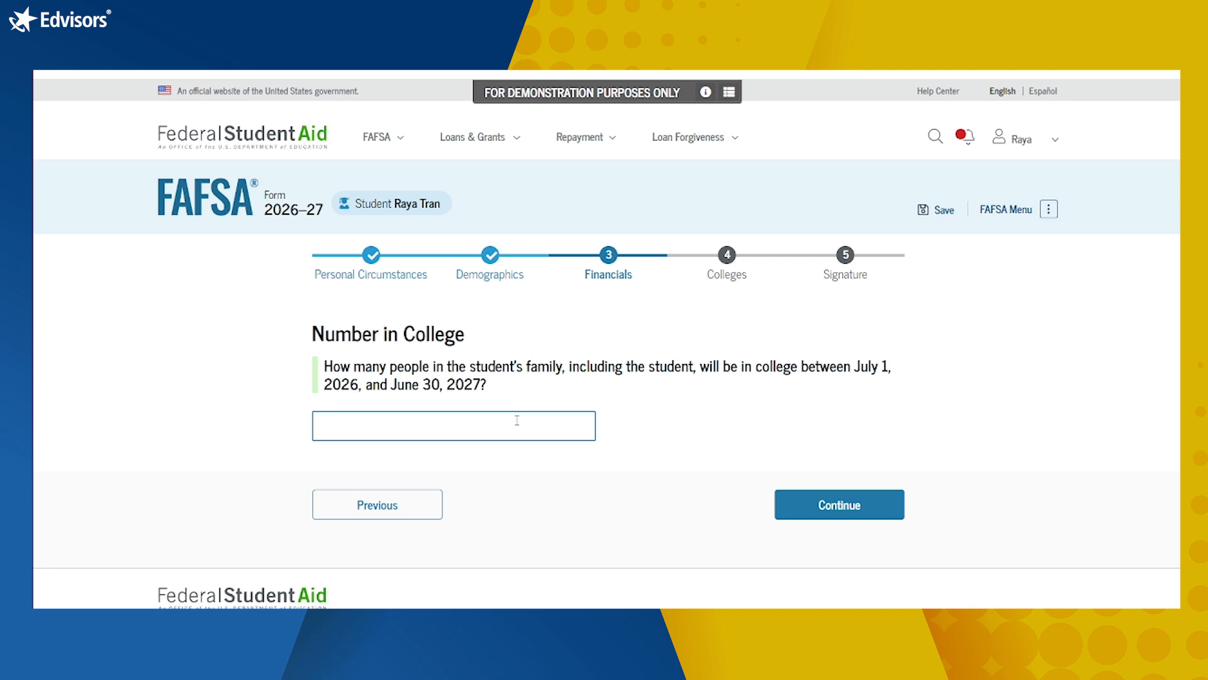
Step: Enter 1 as the number of family members in college
text(1)
click(838, 508)
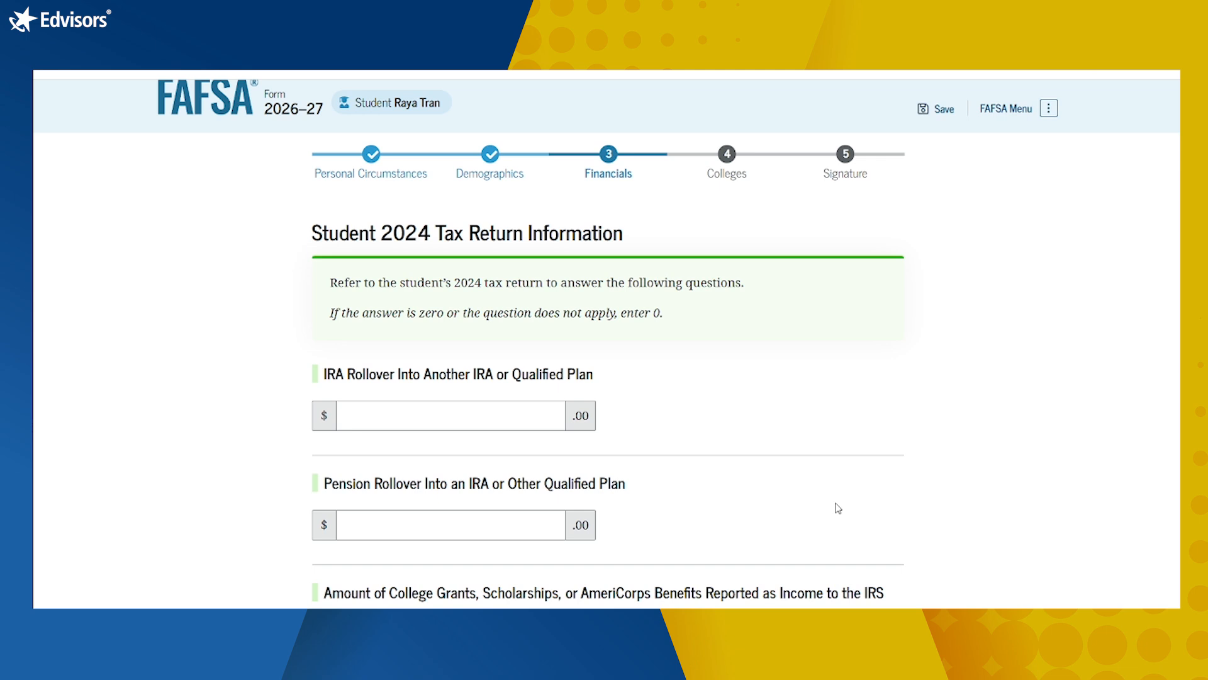
Step: Enter 0 for the IRA rollover and pension rollover amounts
scroll(838, 508, down, 1)
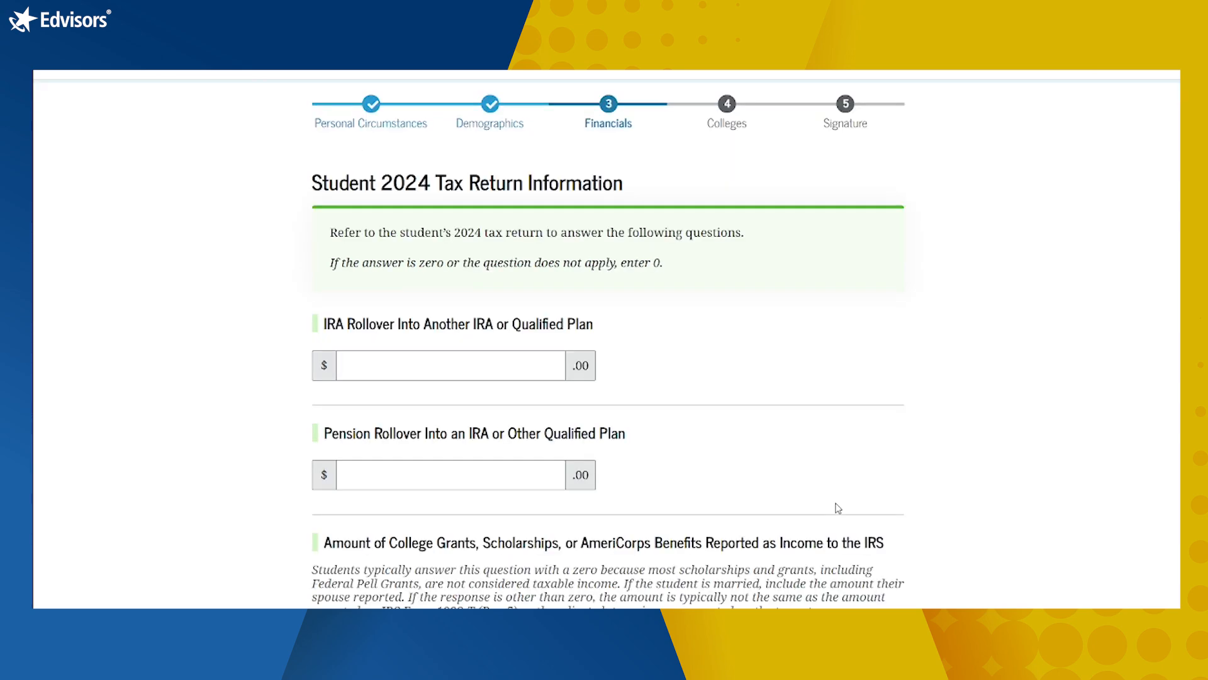
scroll(839, 508, down, 1)
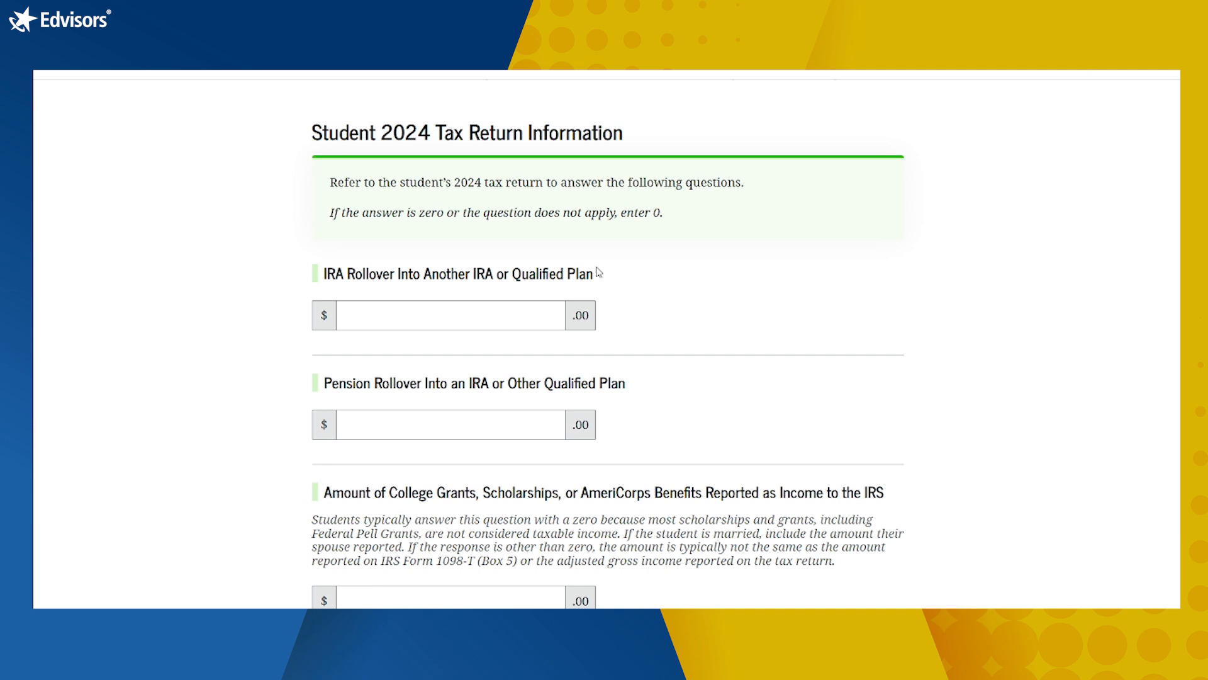
click(537, 324)
text(0)
key(Tab)
text(0)
scroll(877, 389, down, 3)
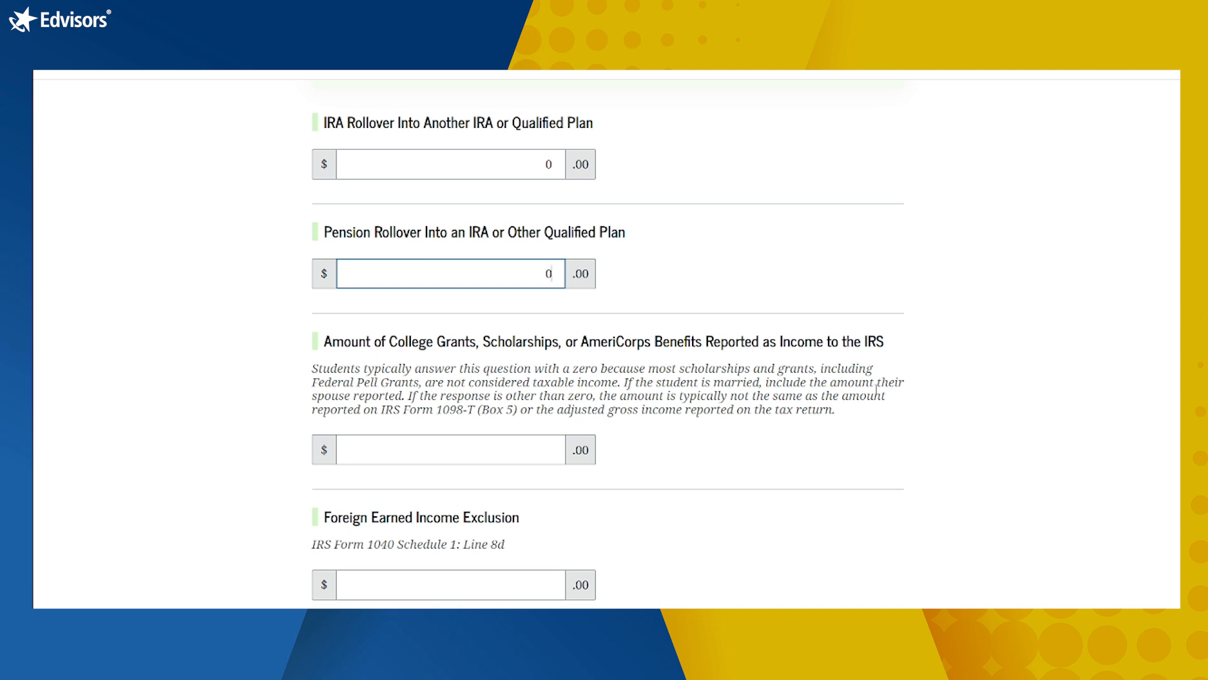
scroll(877, 388, down, 2)
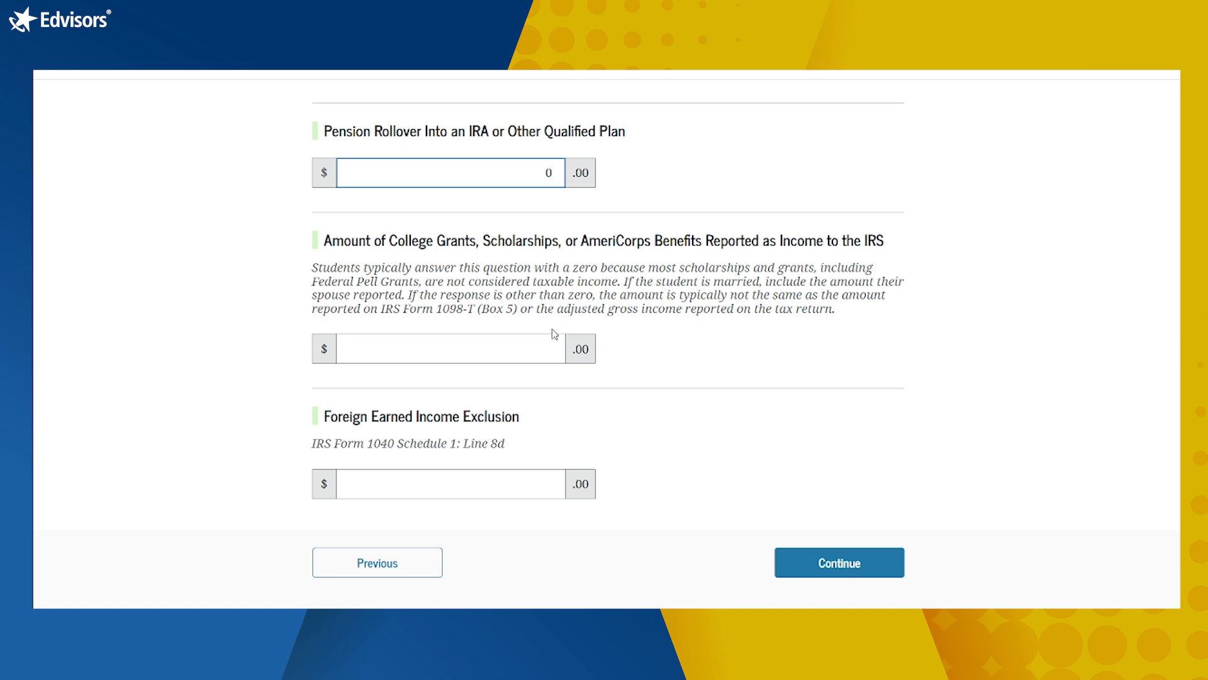
Step: Enter 0 for college grants and the foreign earned income exclusion
click(550, 350)
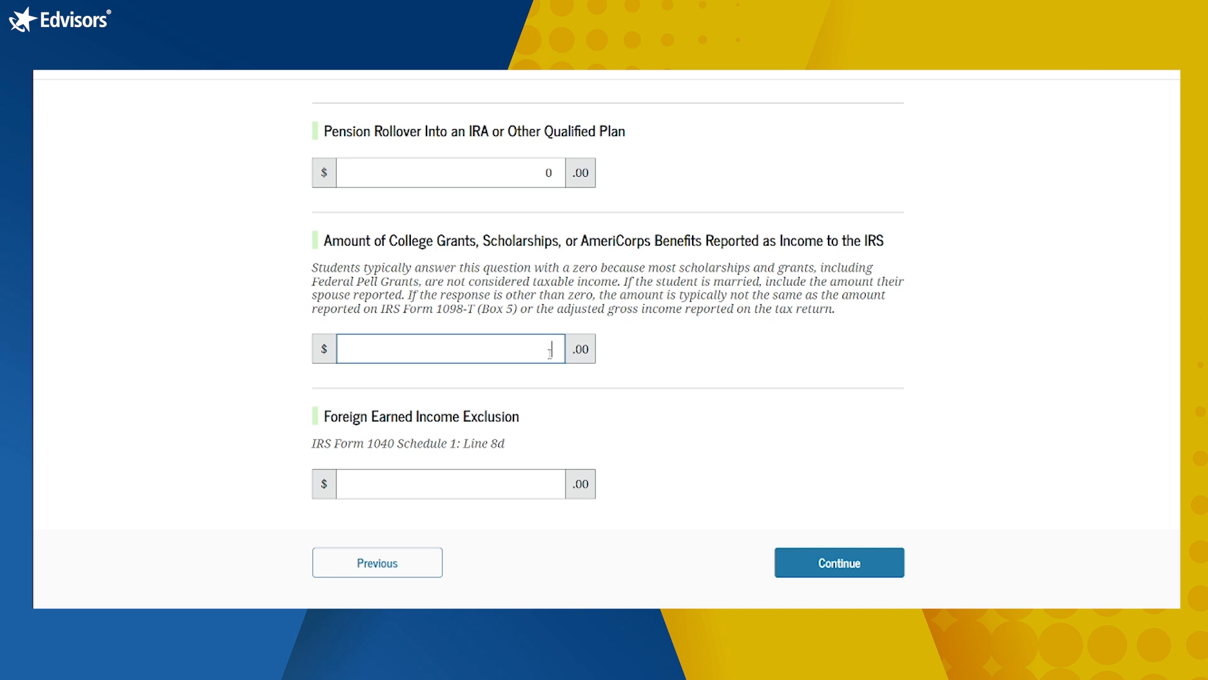
text(0)
scroll(754, 450, down, 2)
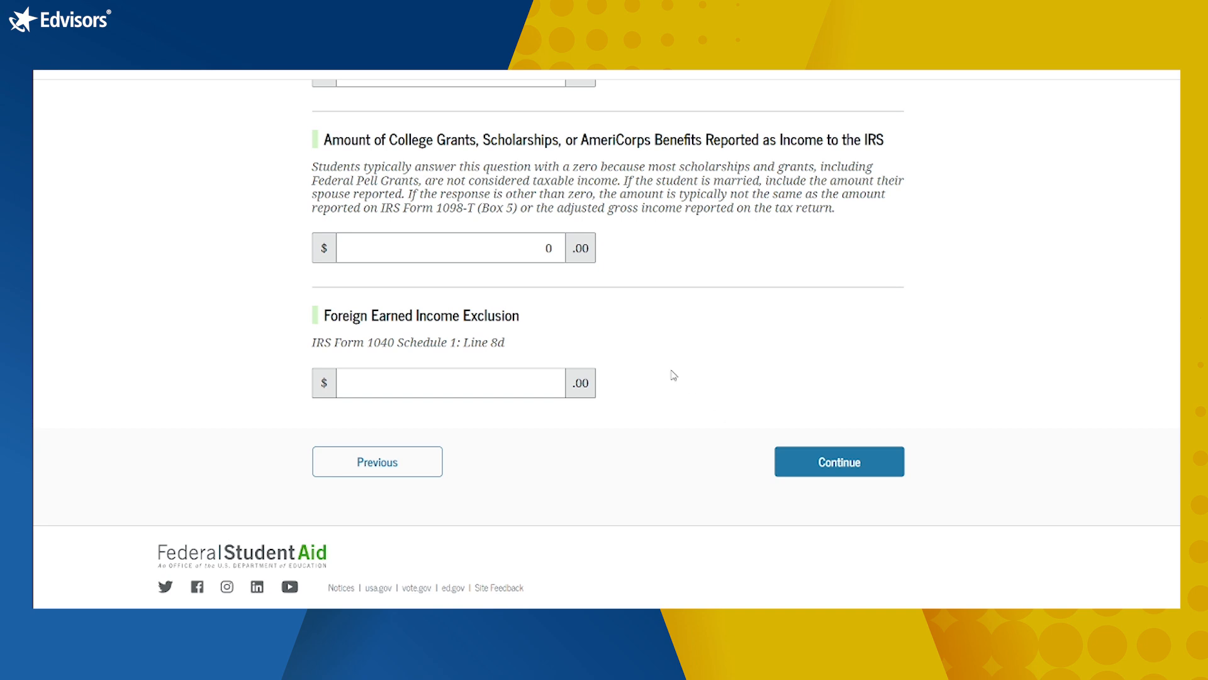
click(494, 391)
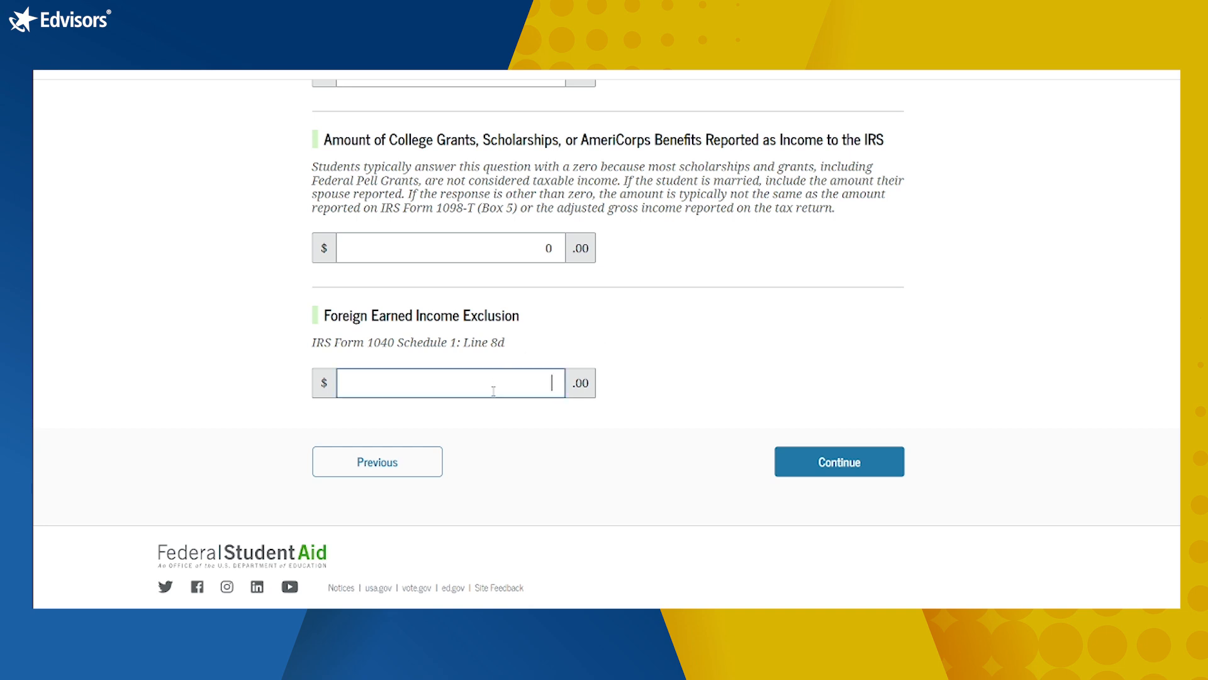
text(0)
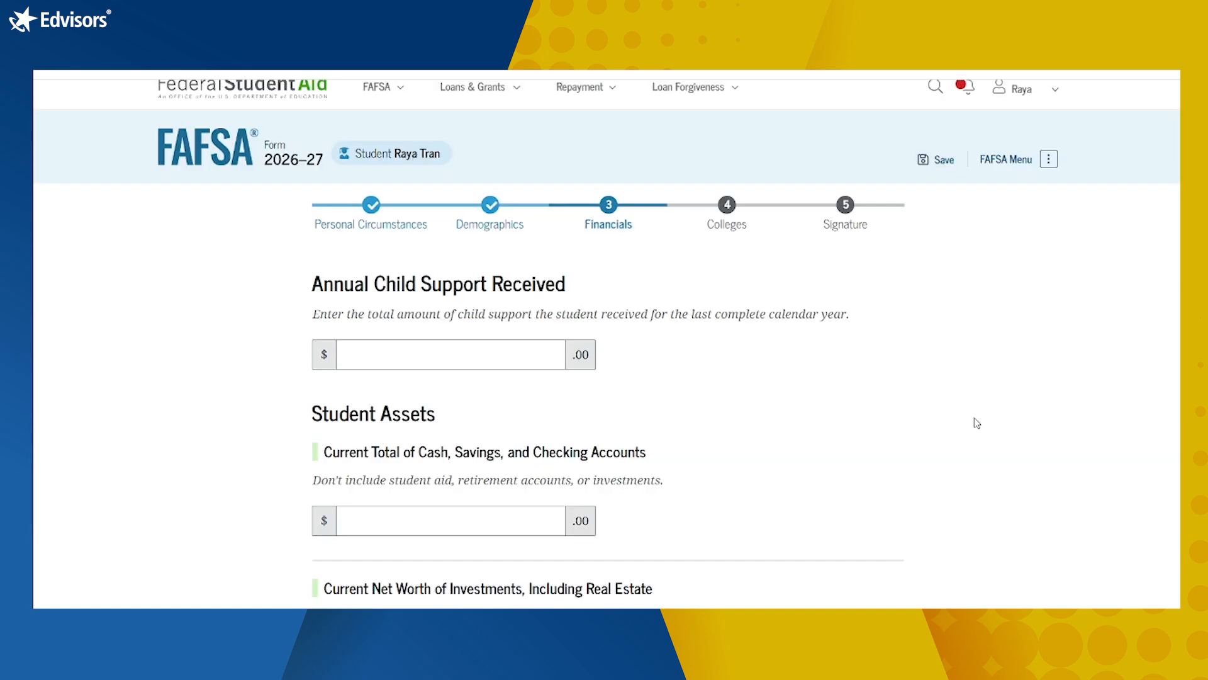
scroll(977, 421, down, 1)
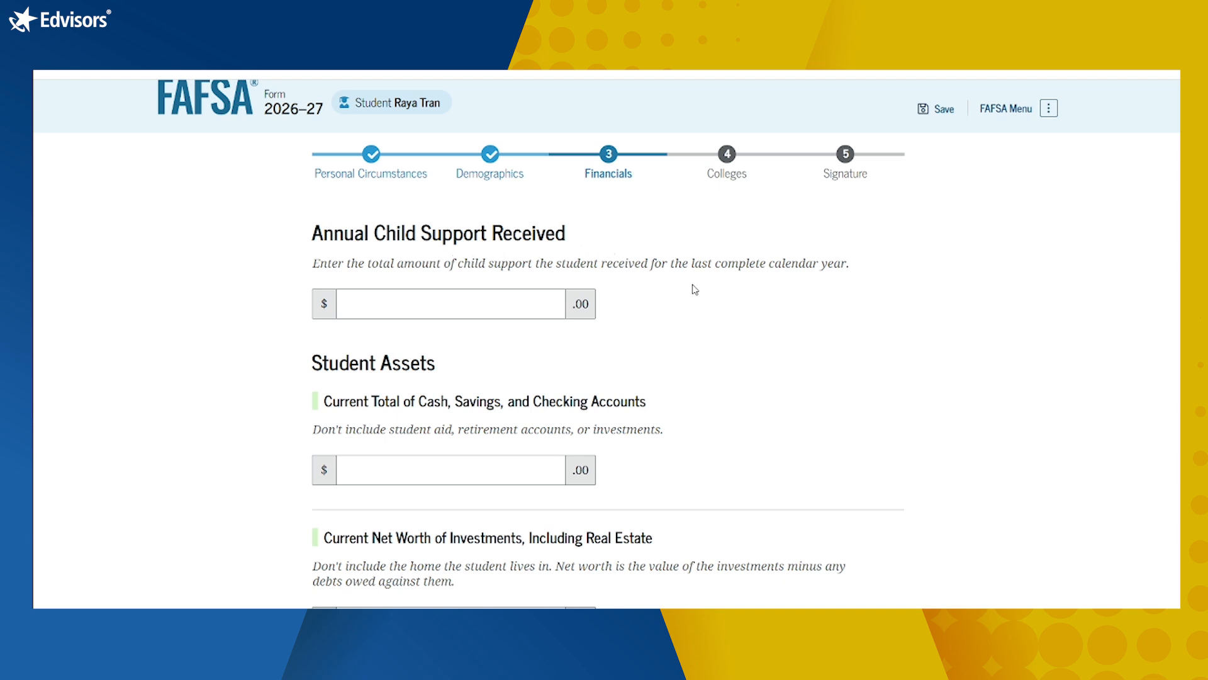
Step: Enter $0 as the annual child support received
click(526, 300)
text(0)
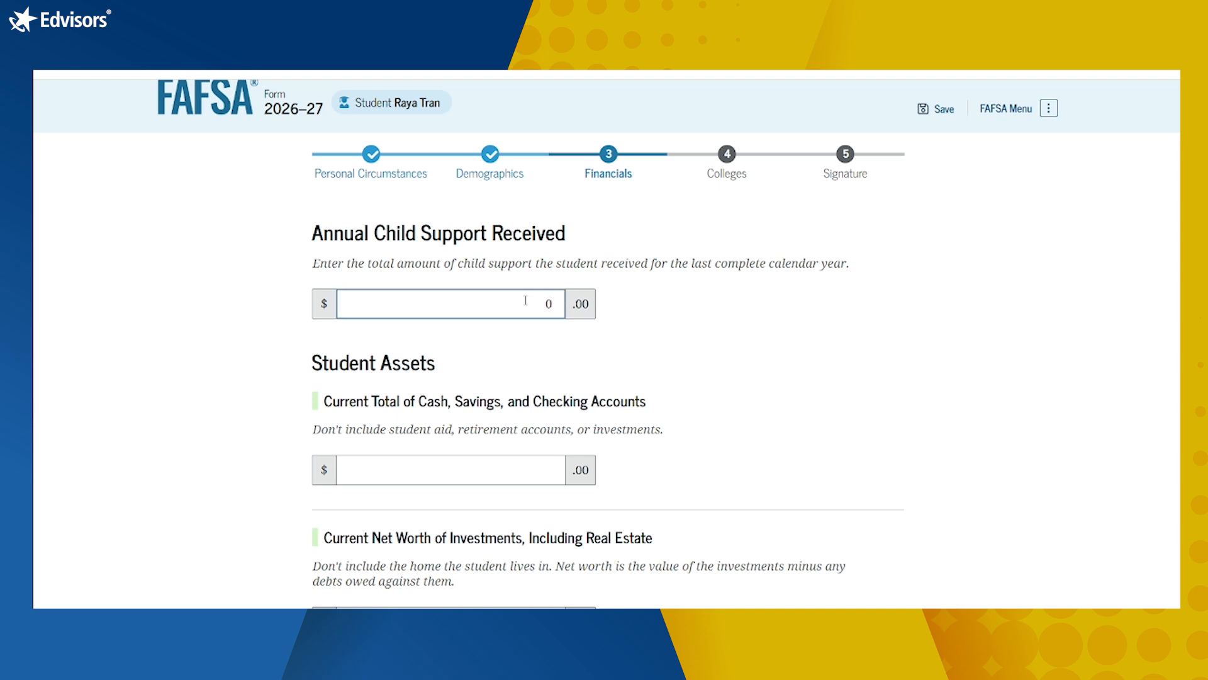
click(812, 333)
scroll(811, 333, down, 2)
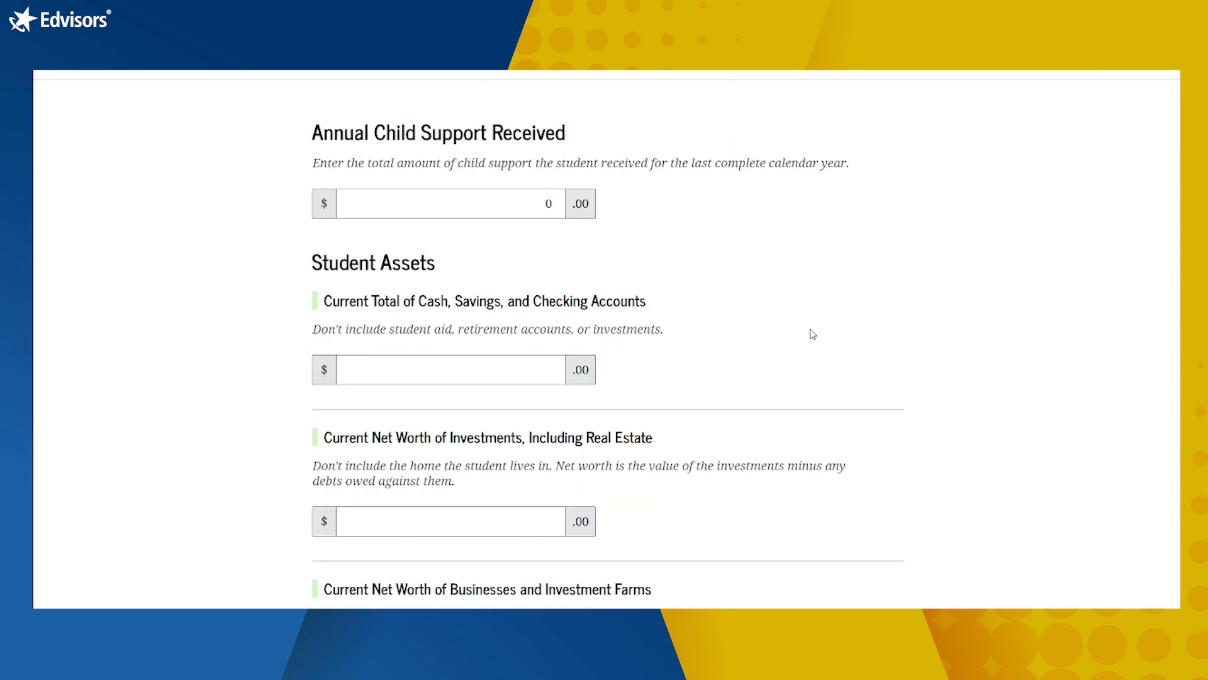
scroll(812, 333, up, 3)
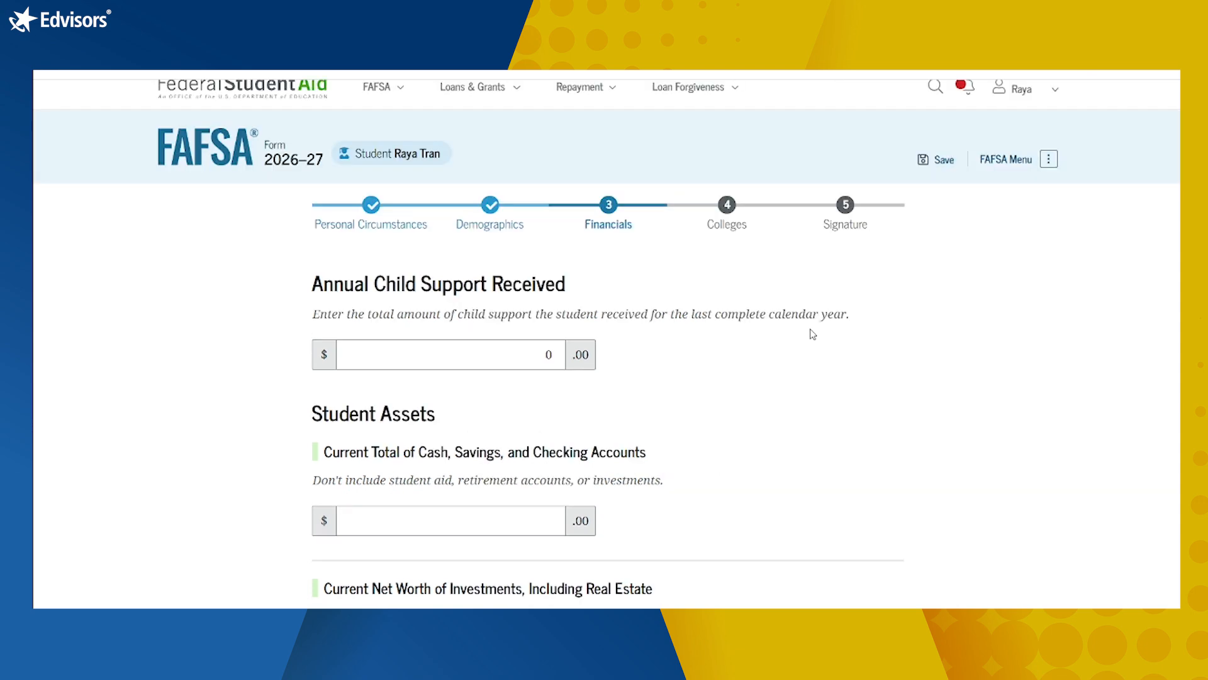
scroll(812, 333, down, 1)
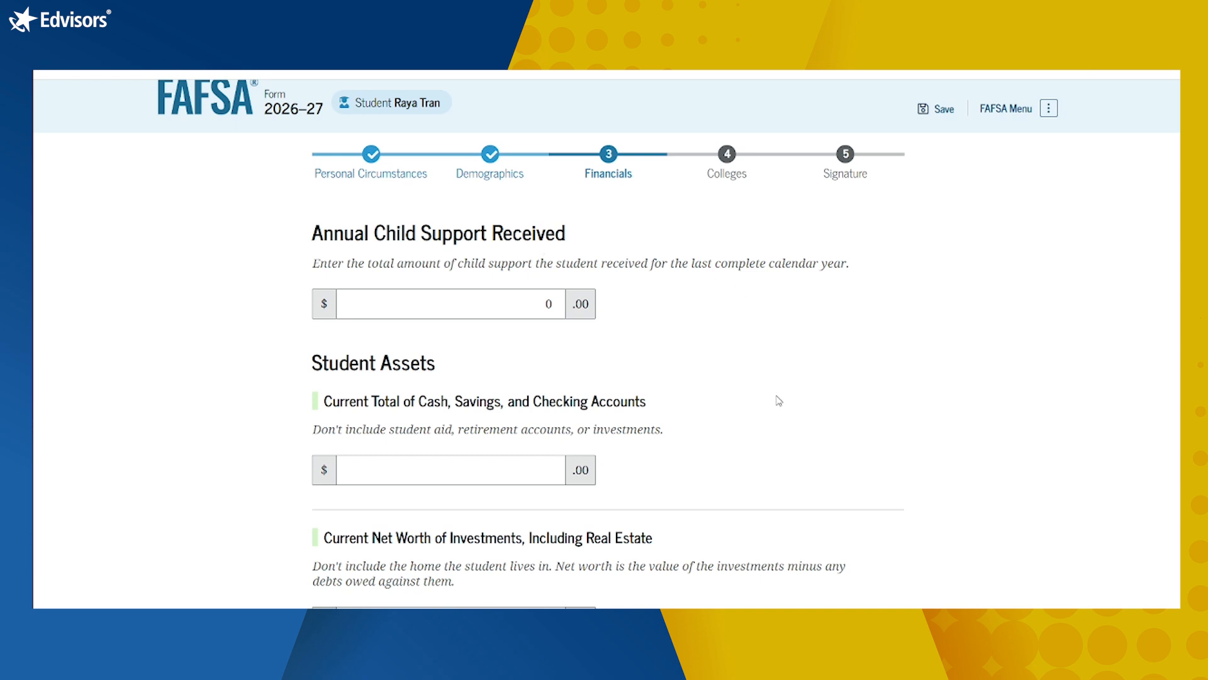
scroll(778, 395, down, 2)
scroll(778, 394, down, 1)
Step: Enter $500 cash and savings, and $0 net worth for investments and businesses
click(470, 321)
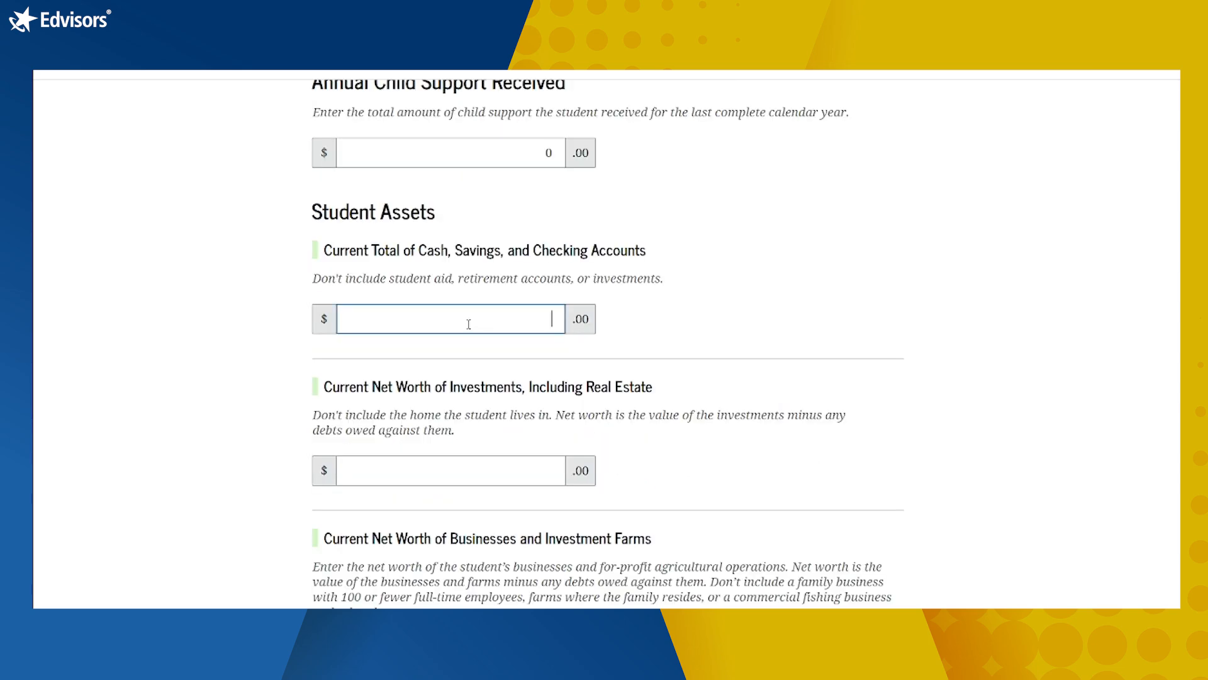
scroll(921, 340, down, 1)
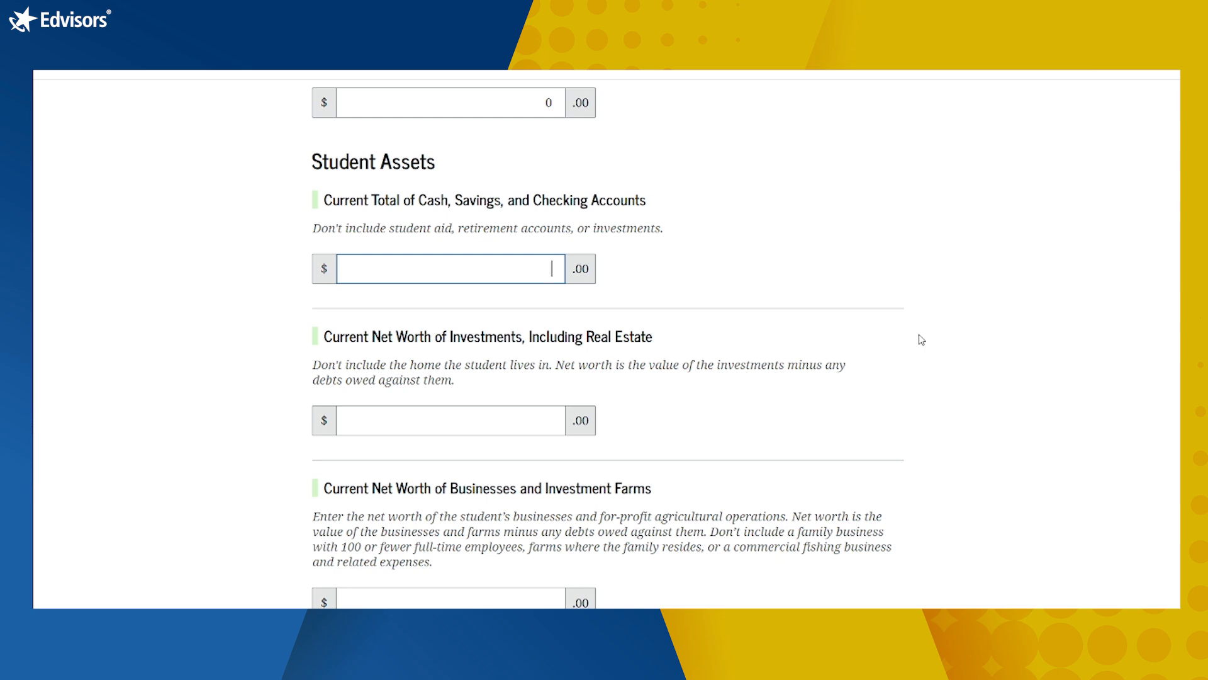
text(500)
key(Tab)
scroll(753, 409, down, 3)
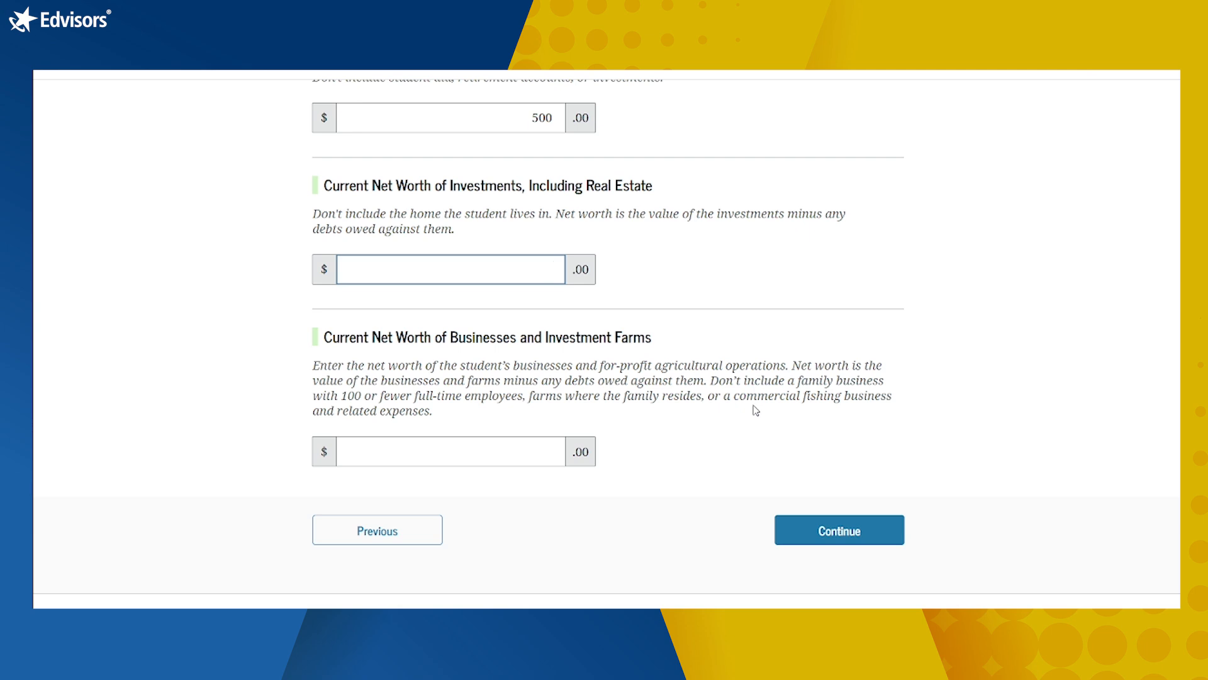
text(0)
key(Tab)
scroll(686, 479, down, 1)
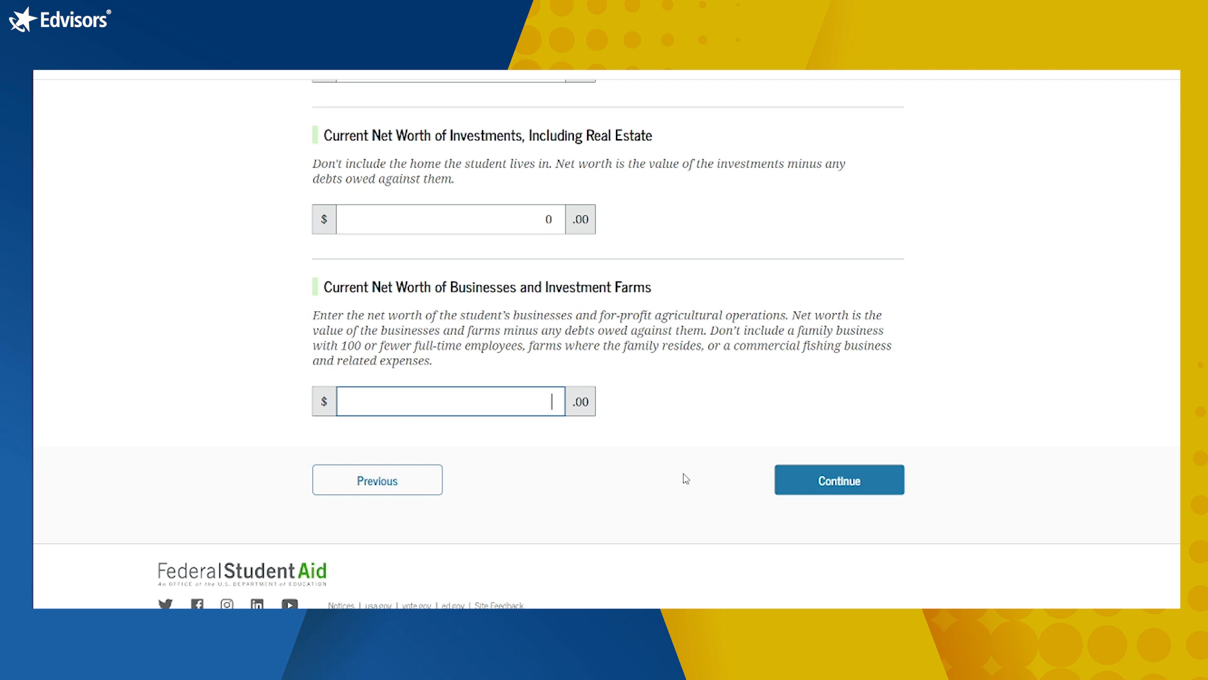
text(0)
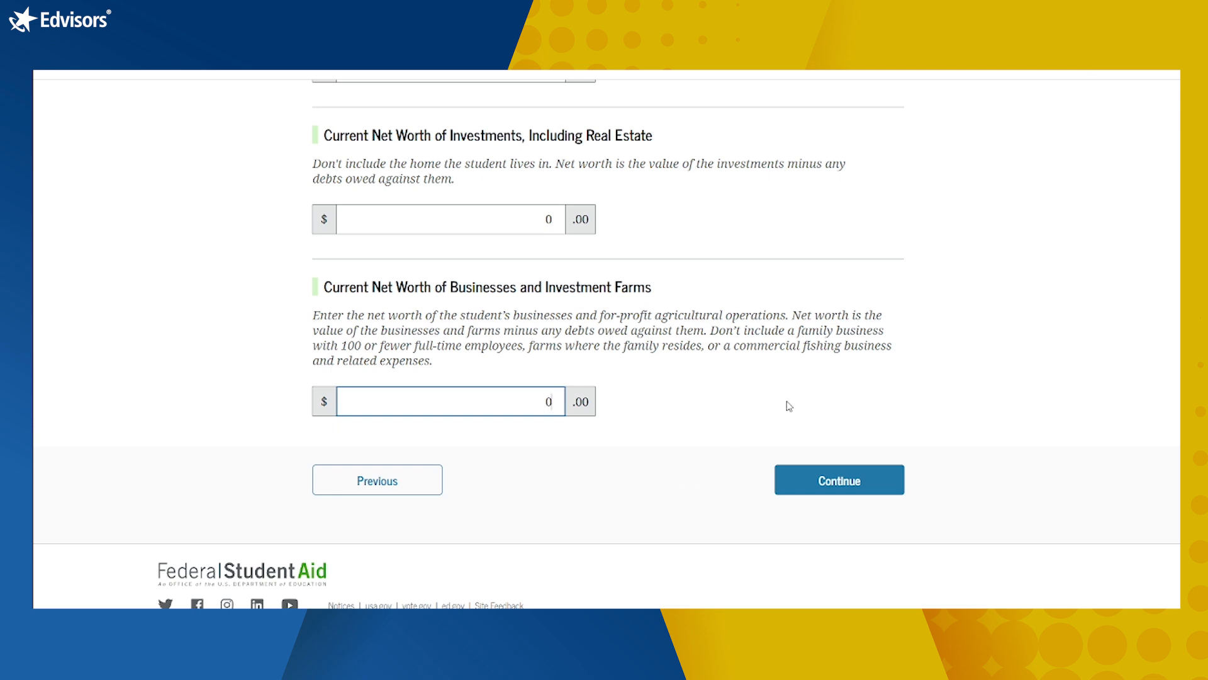
Step: Submit the student assets answers and start the college selection section
click(805, 482)
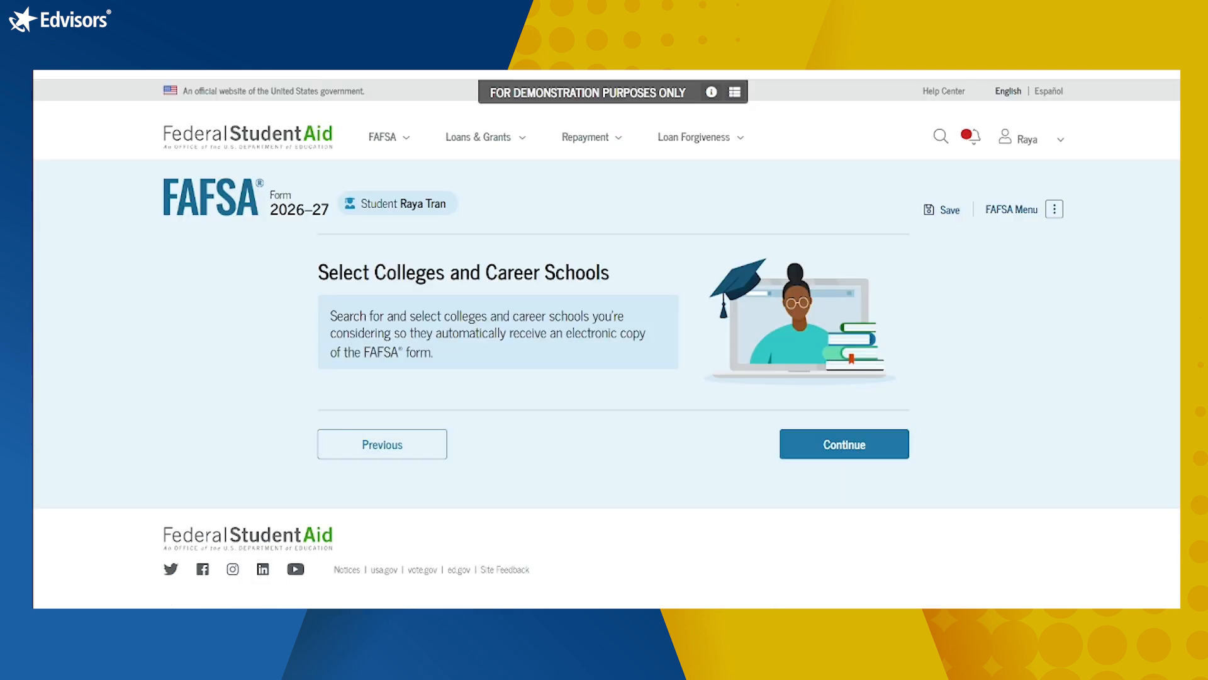
click(828, 443)
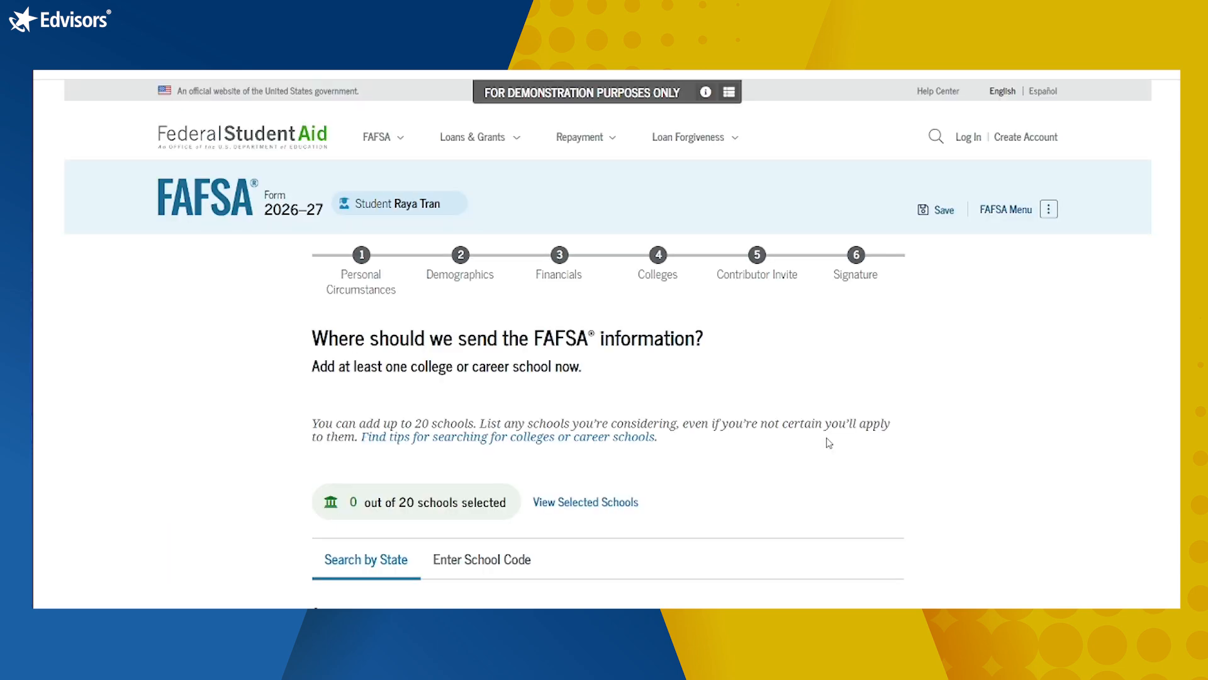
scroll(957, 434, down, 2)
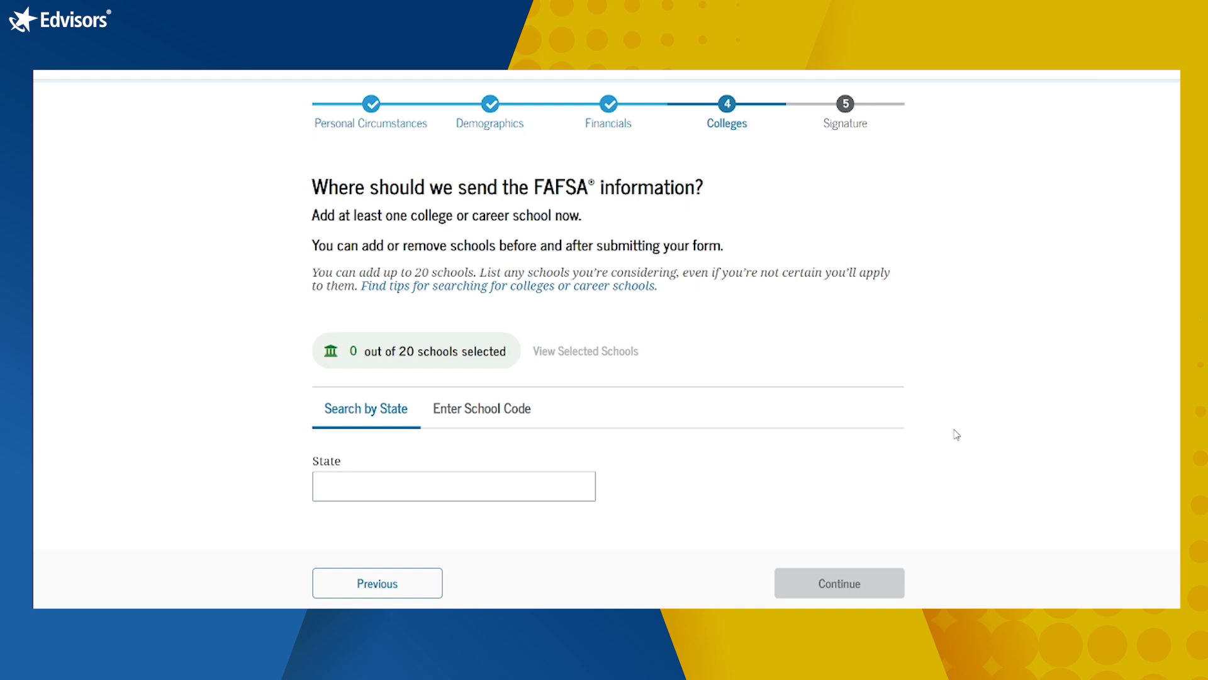
Step: Search for schools with state California and city Salem
text(ca)
click(437, 513)
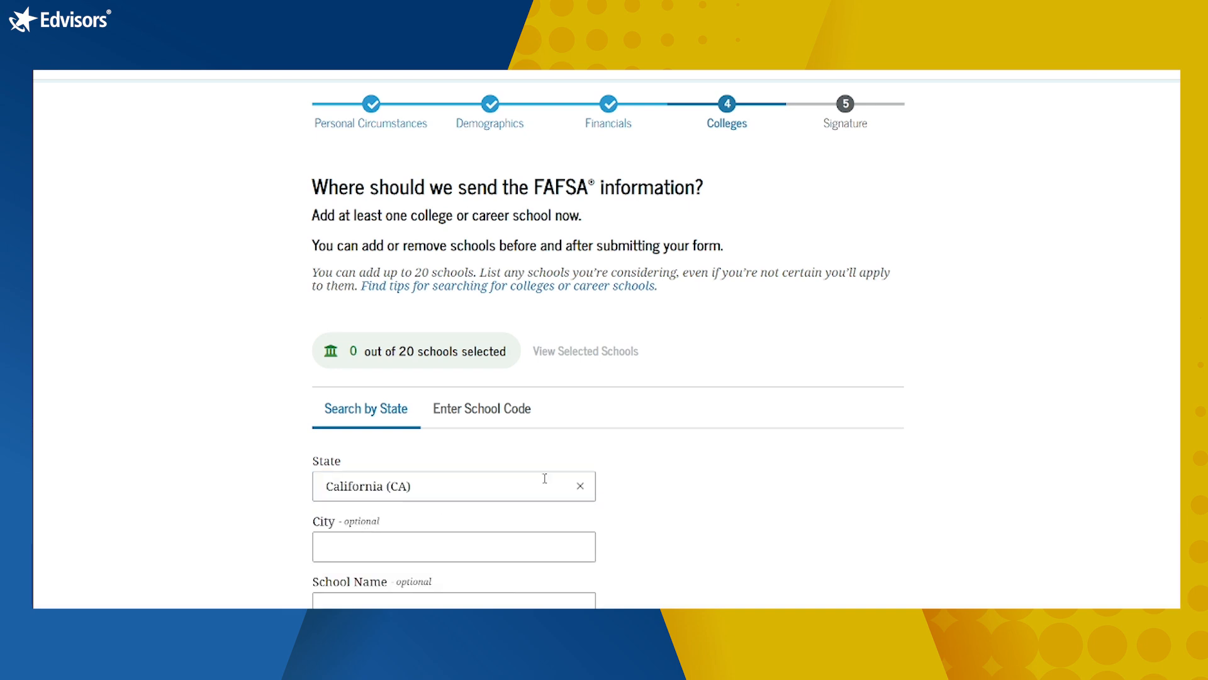
scroll(710, 479, down, 2)
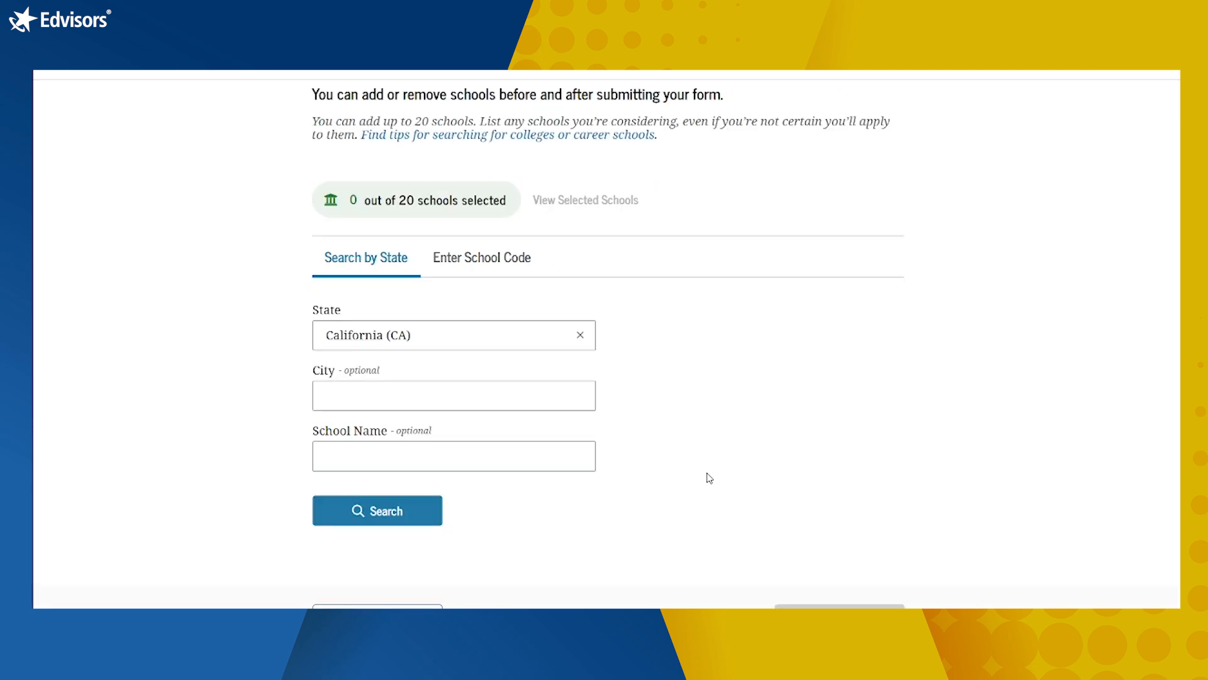
click(488, 395)
text(Salem)
click(443, 452)
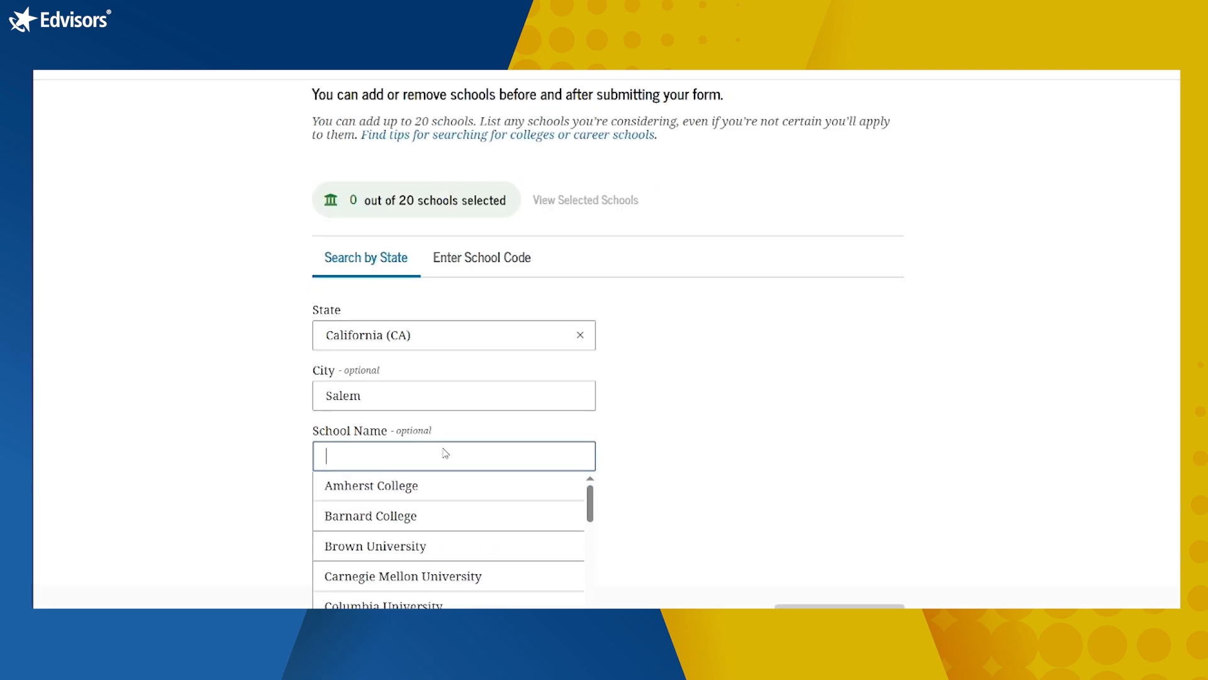
click(689, 490)
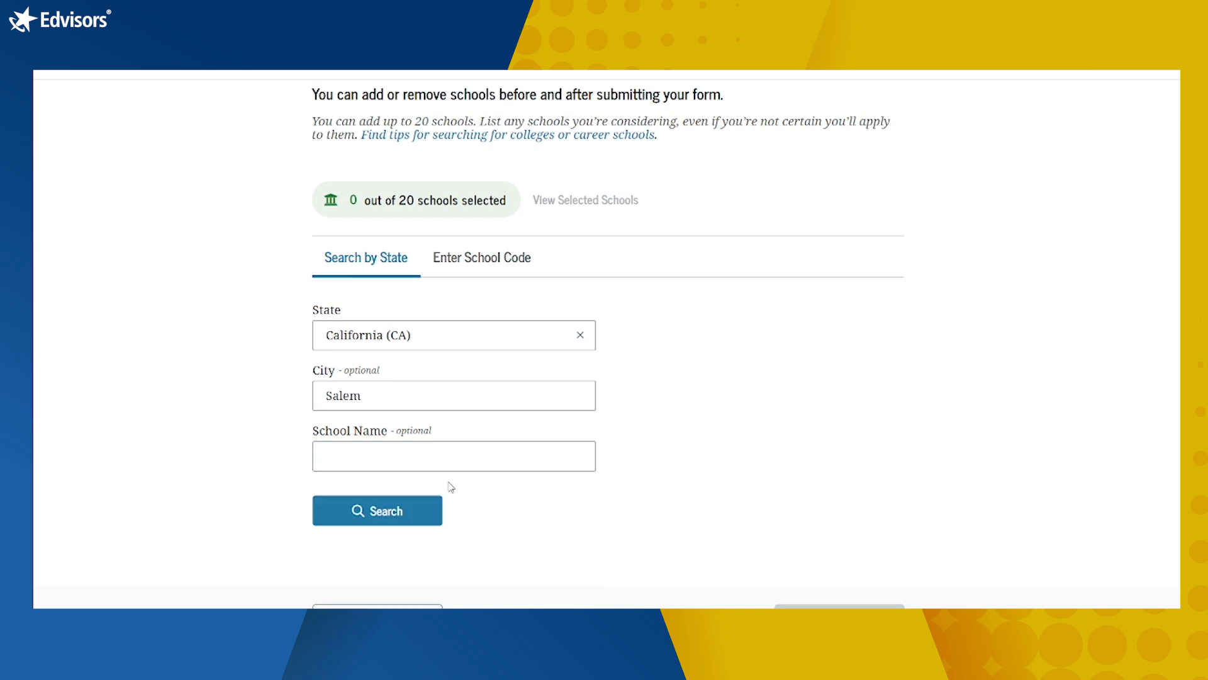
click(409, 506)
scroll(442, 494, down, 7)
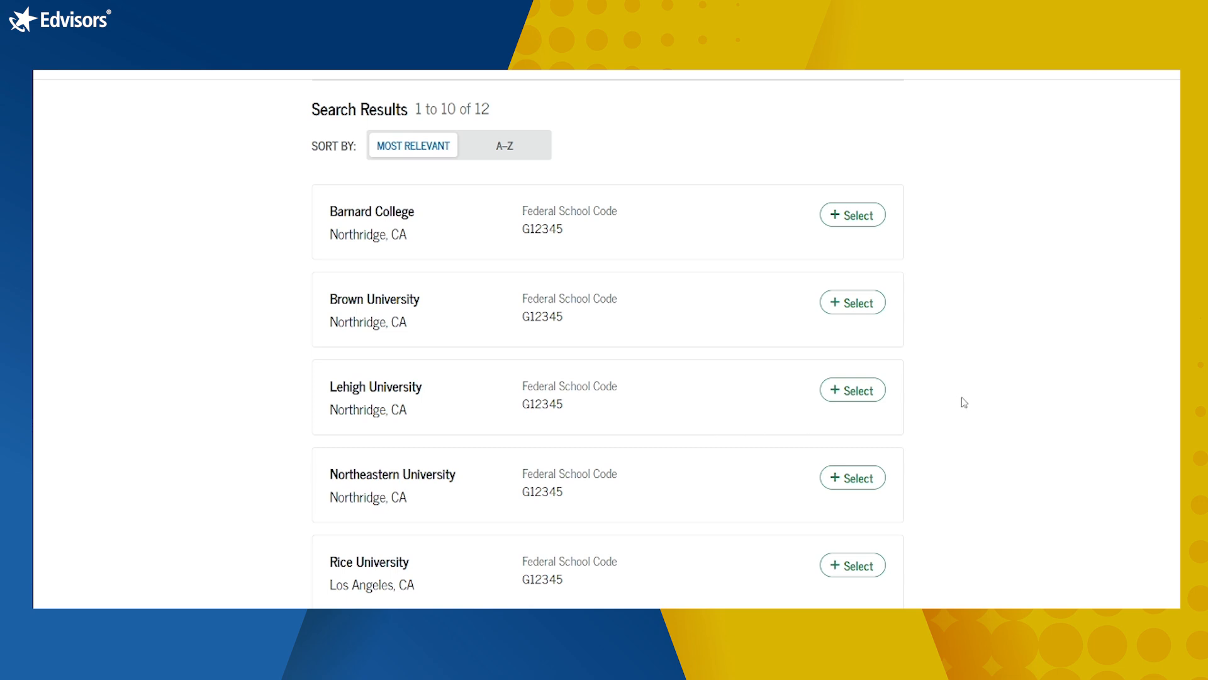
Step: Add Northeastern University and Rice University to the selected schools
scroll(956, 400, down, 3)
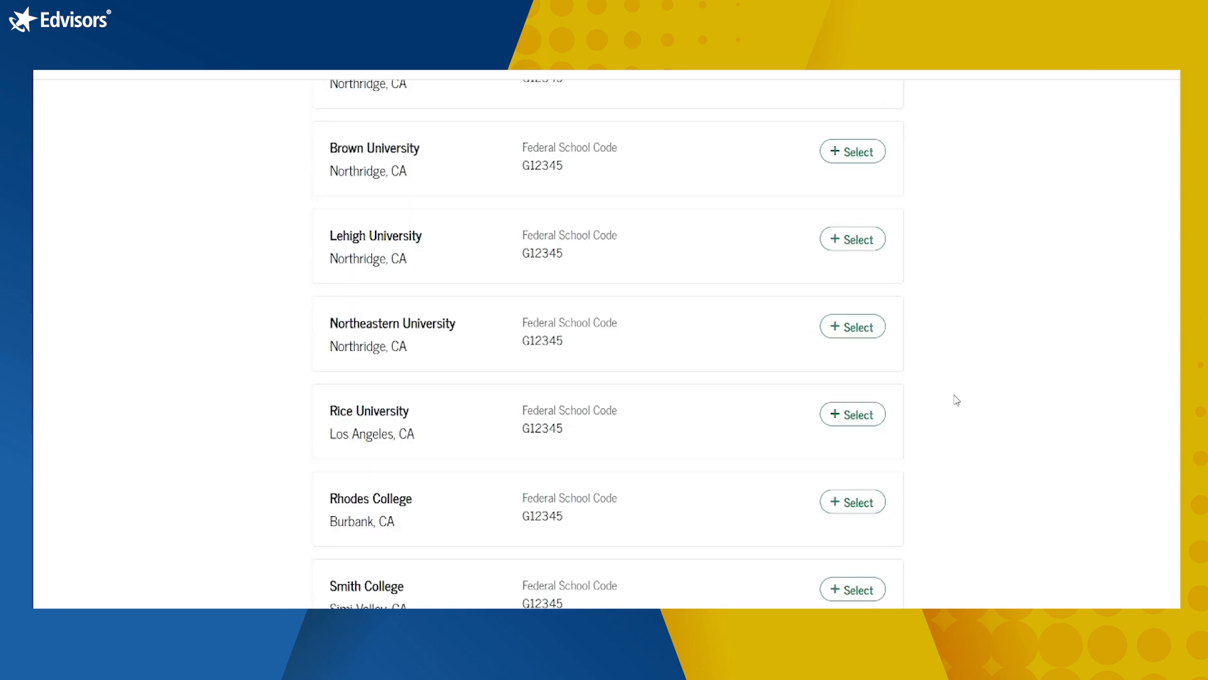
scroll(957, 401, up, 1)
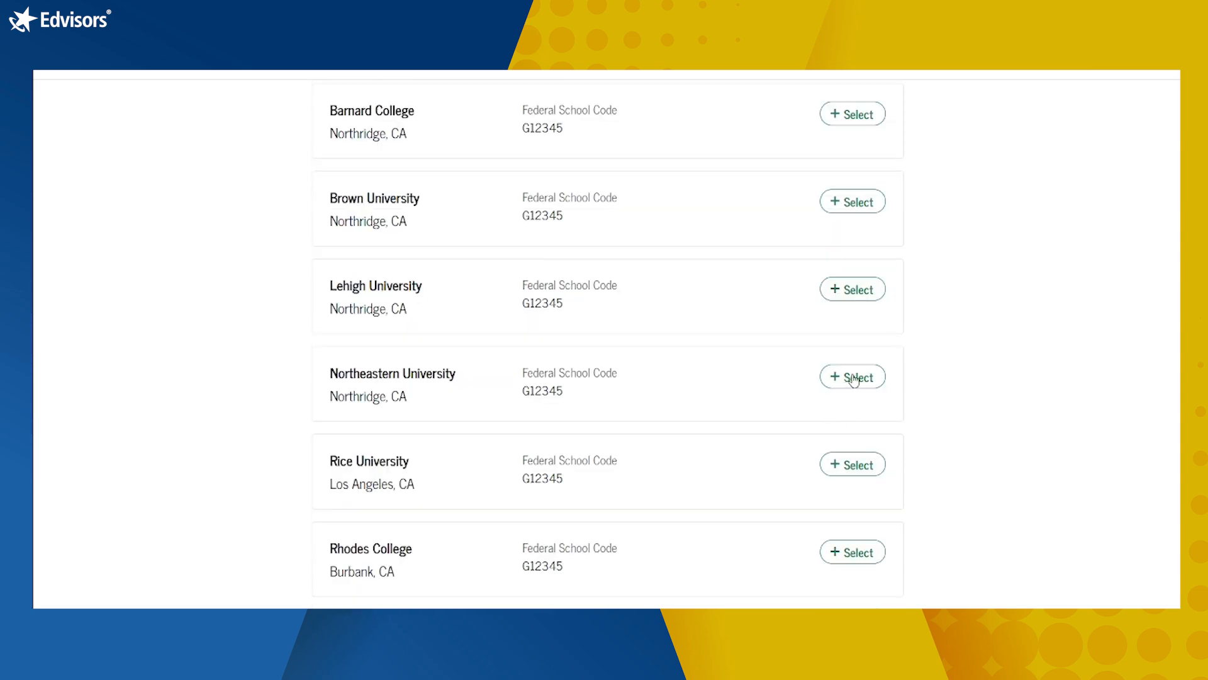
click(854, 380)
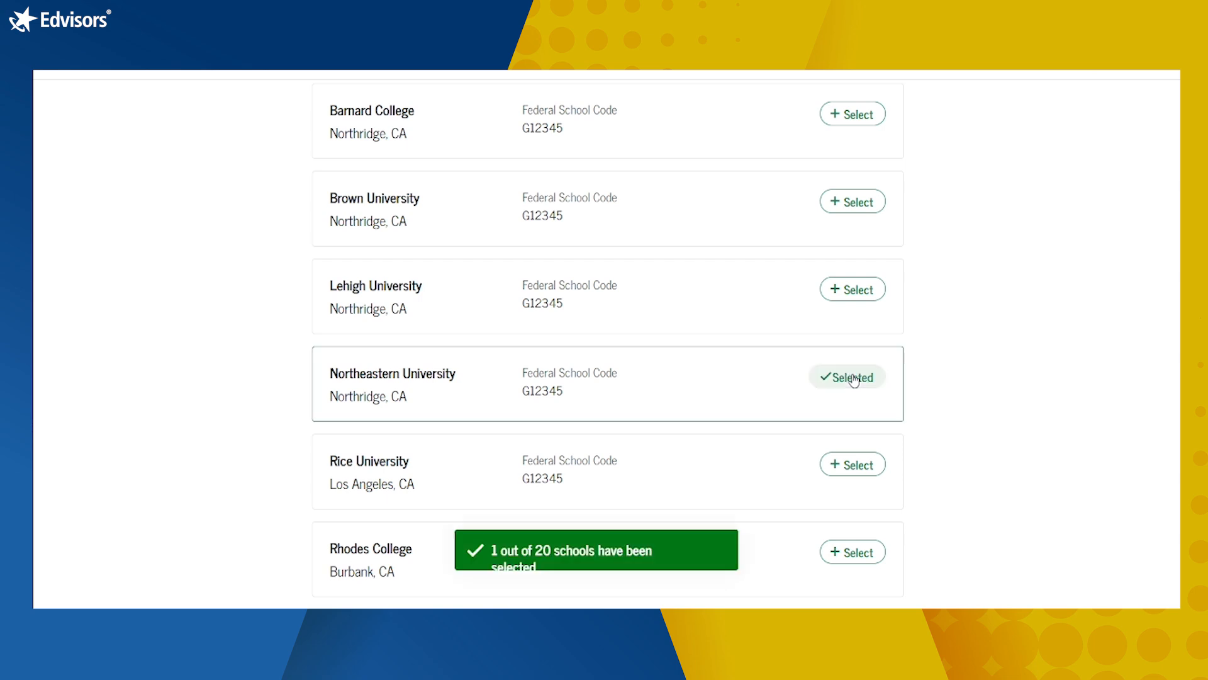
click(864, 474)
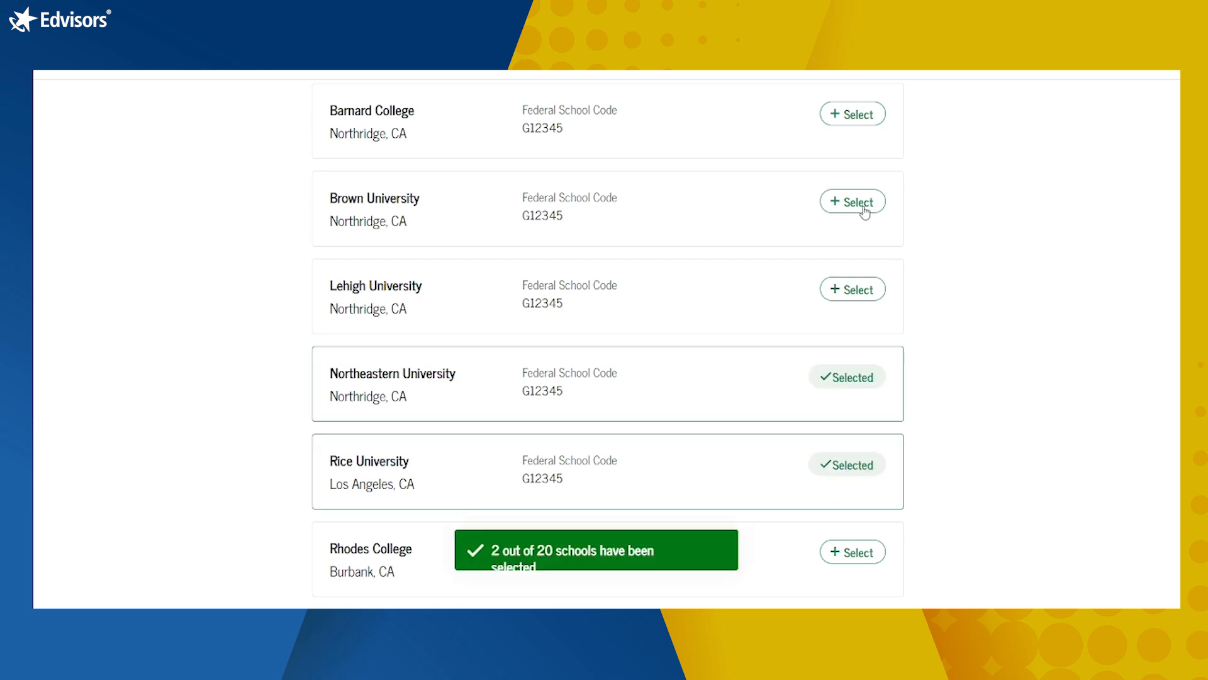
scroll(1017, 359, down, 8)
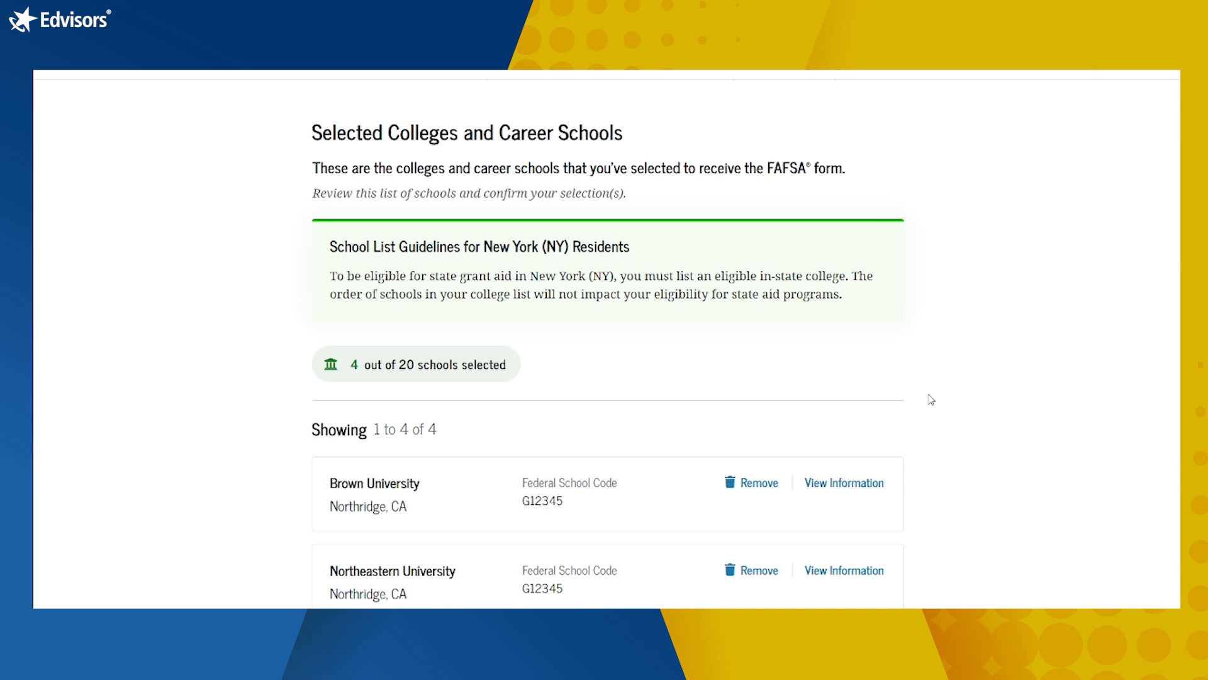
Step: Review the four schools on the Selected Colleges list
scroll(932, 400, down, 3)
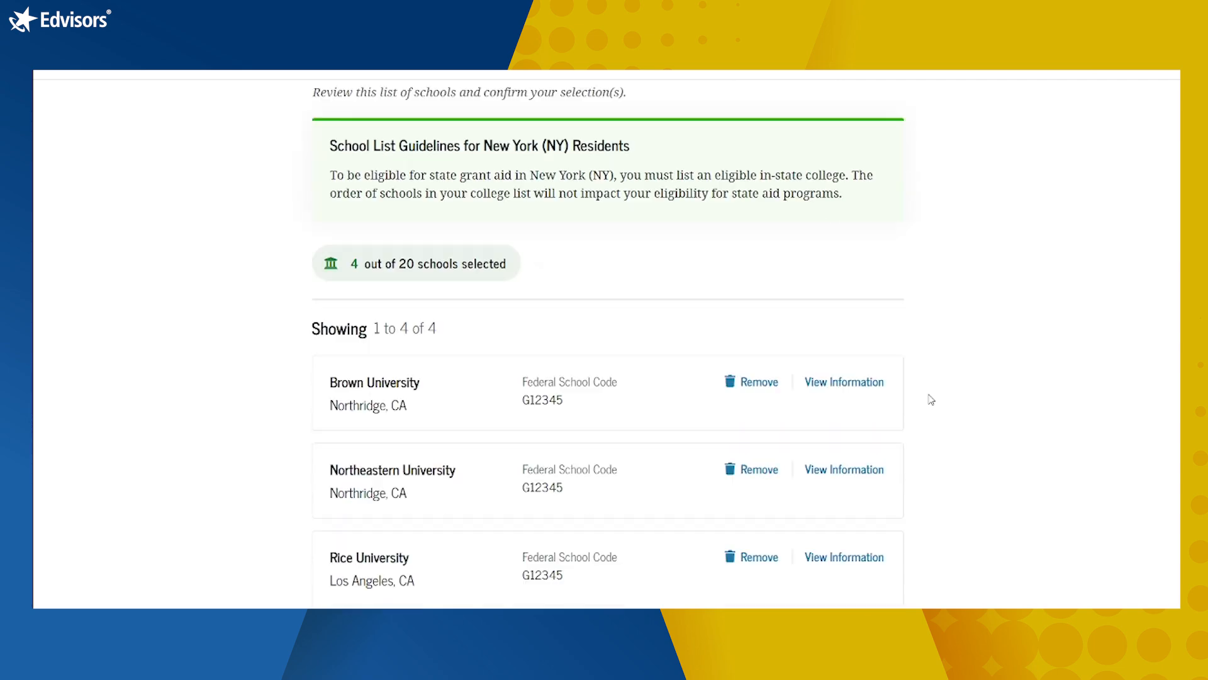
scroll(932, 399, down, 1)
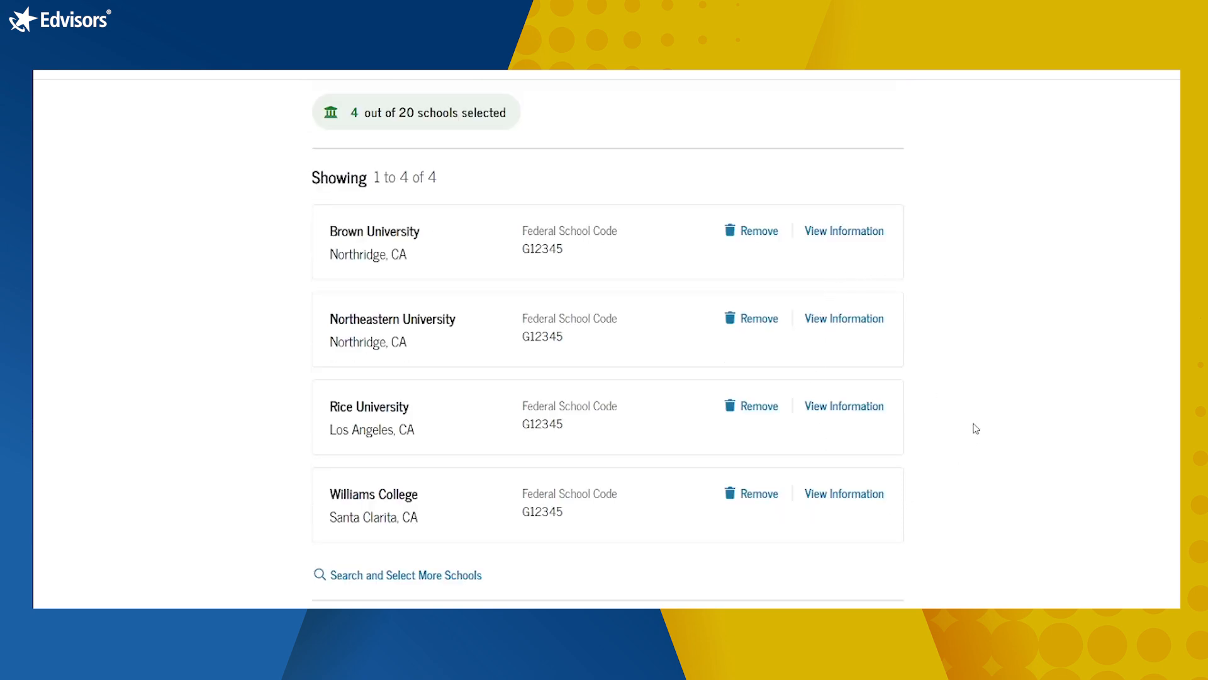
scroll(1009, 372, down, 3)
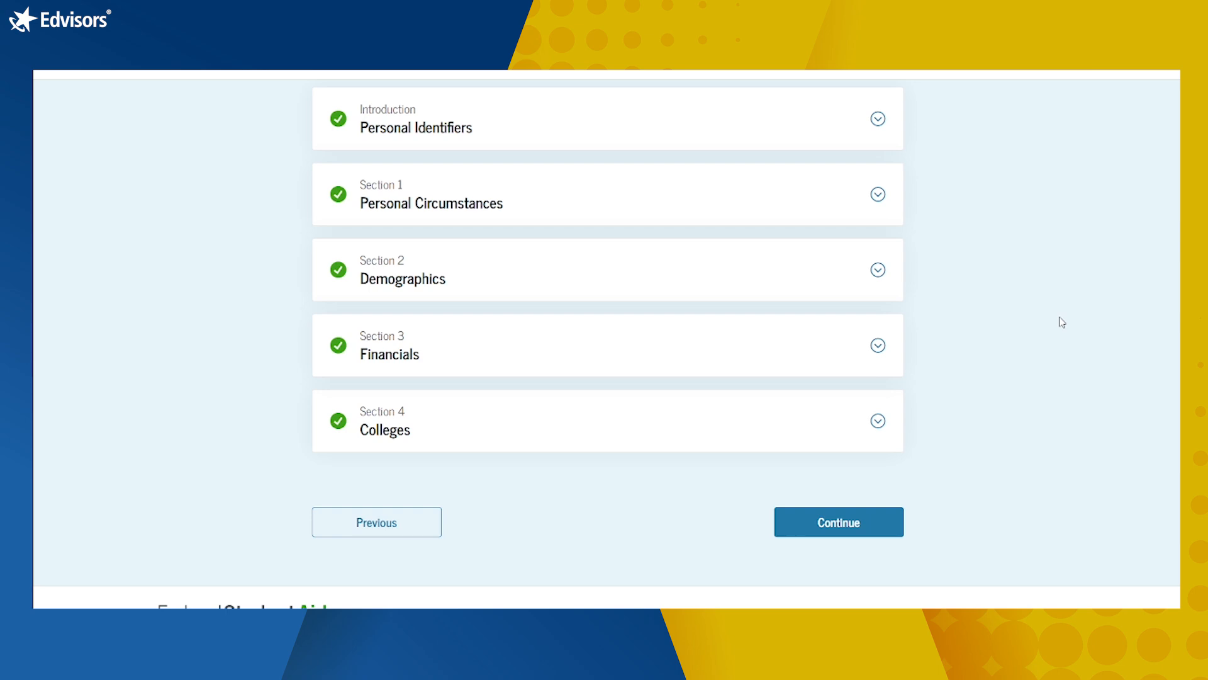
Step: Move from the section overview to signing and read through the certification terms
click(844, 531)
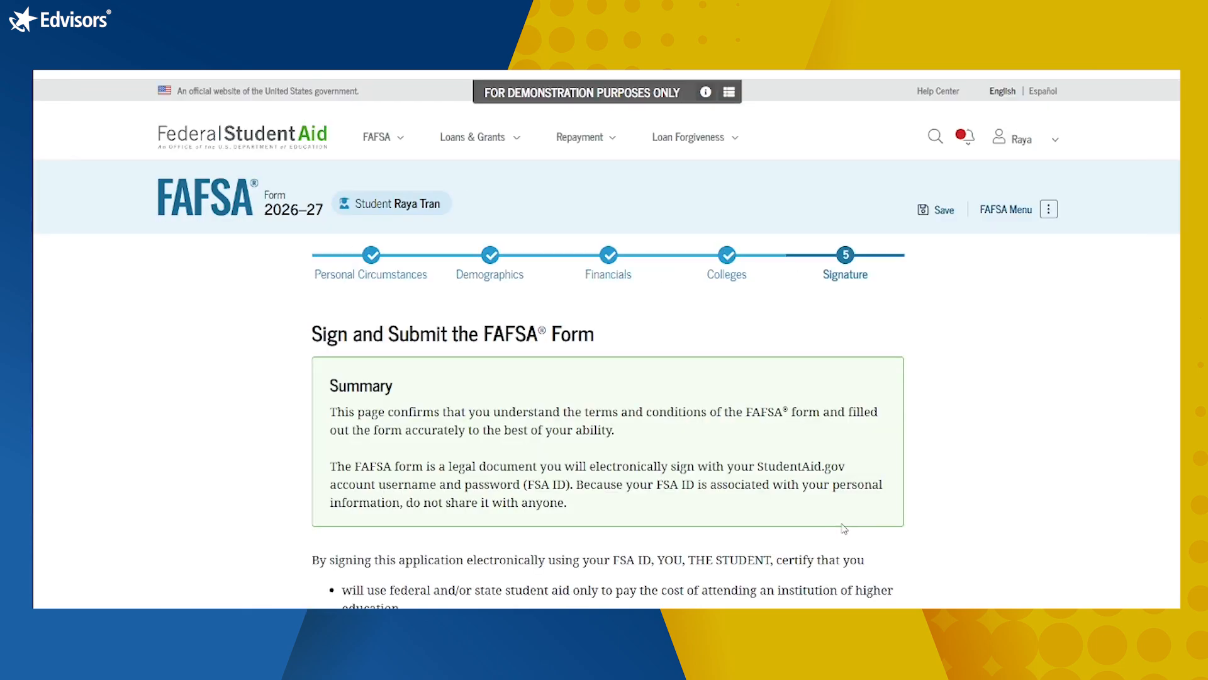
scroll(1032, 444, down, 3)
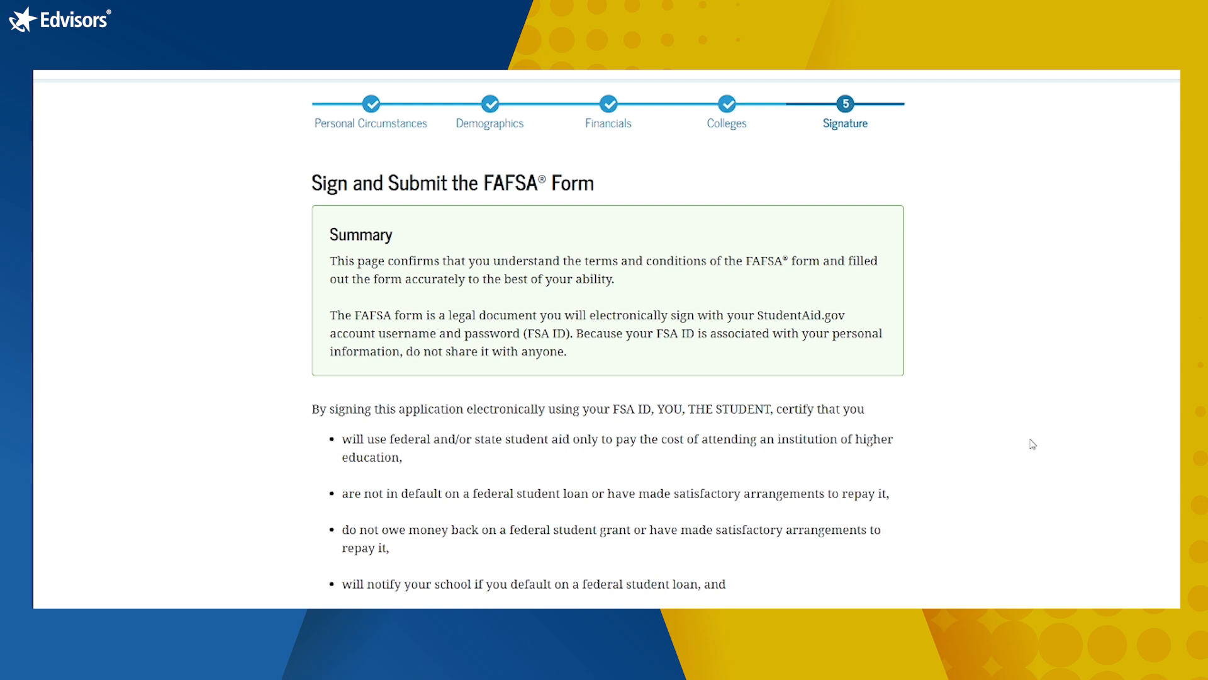
scroll(1032, 443, down, 1)
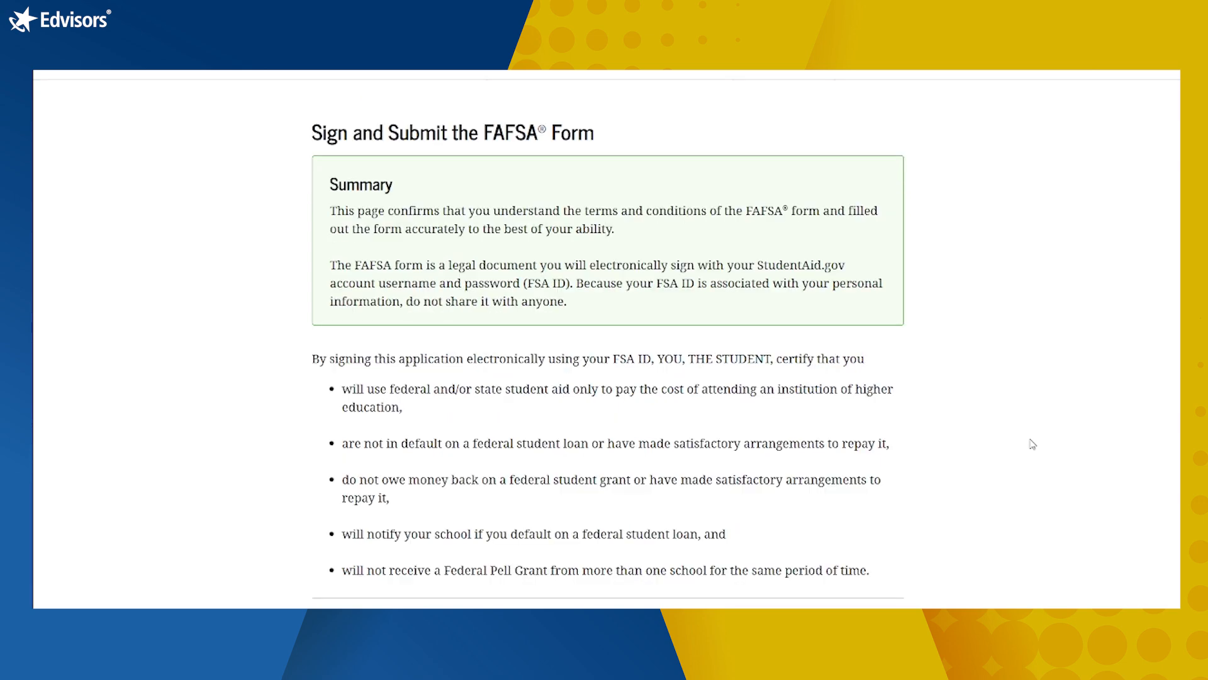
scroll(1032, 444, down, 4)
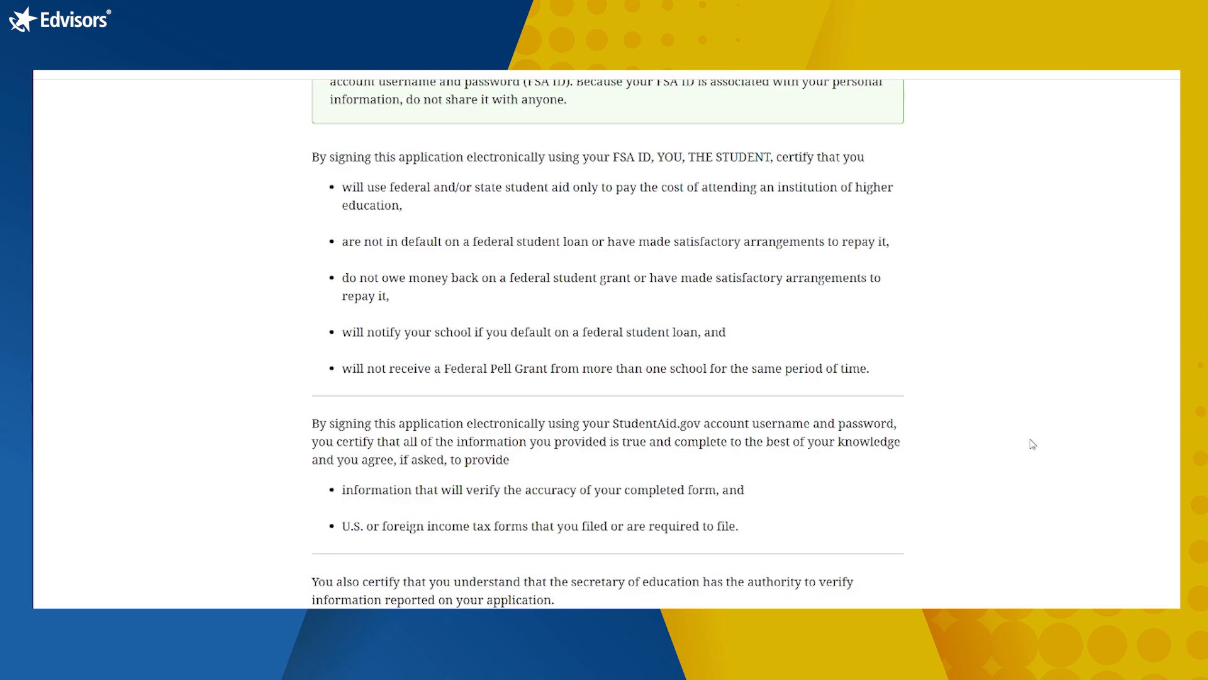
scroll(1032, 444, down, 4)
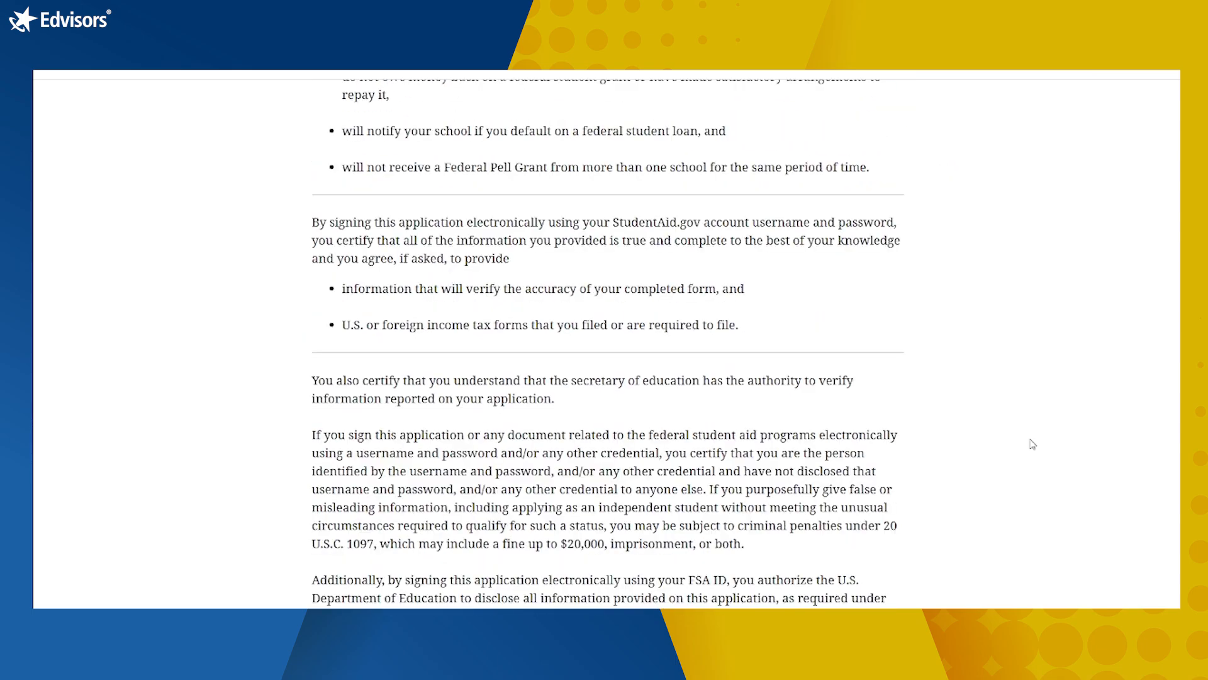
scroll(1033, 444, down, 4)
scroll(1033, 444, up, 15)
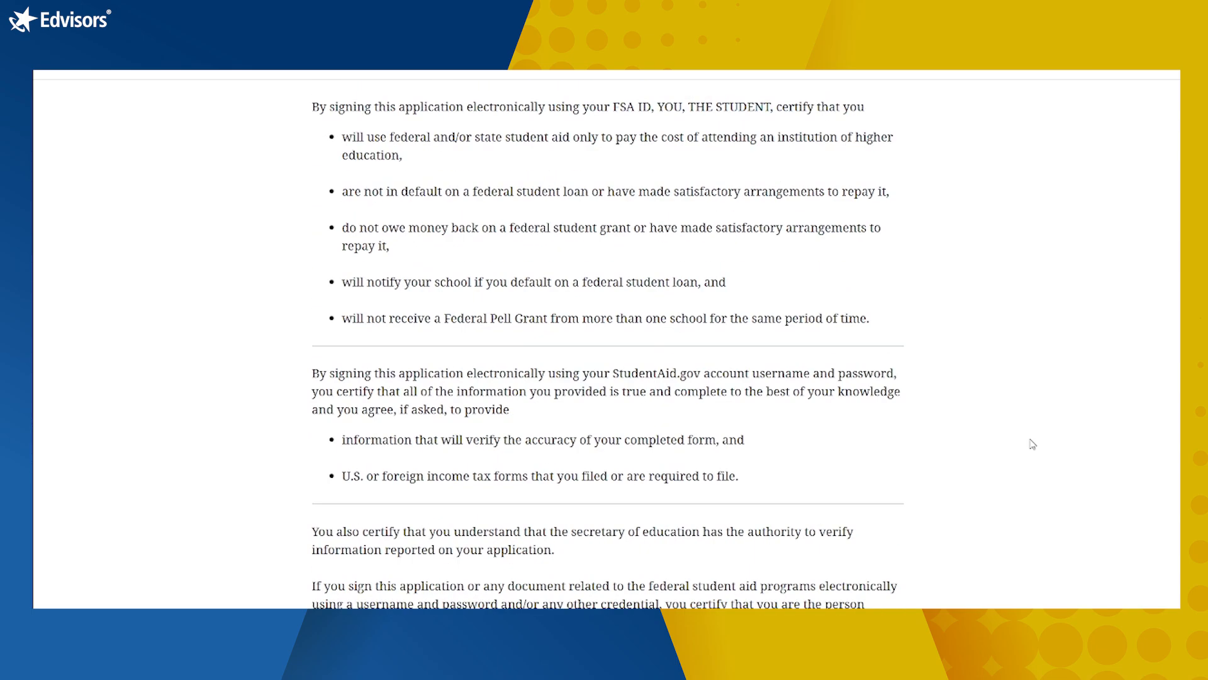
scroll(1033, 443, down, 3)
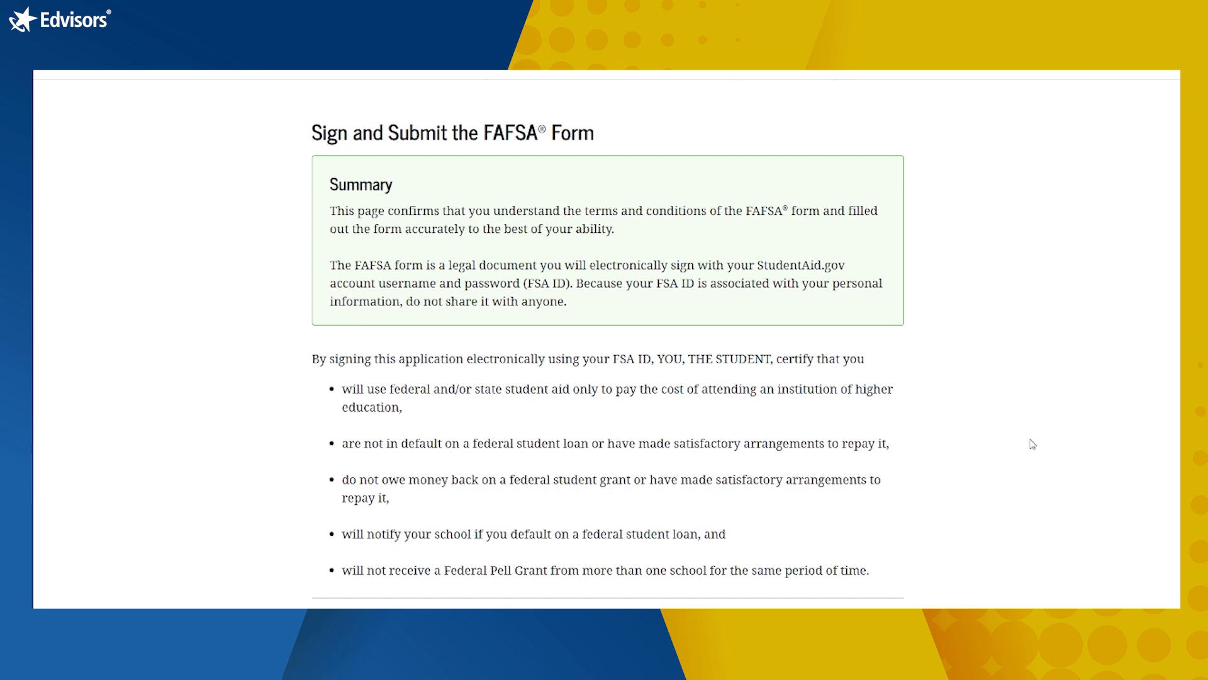
scroll(1032, 444, down, 2)
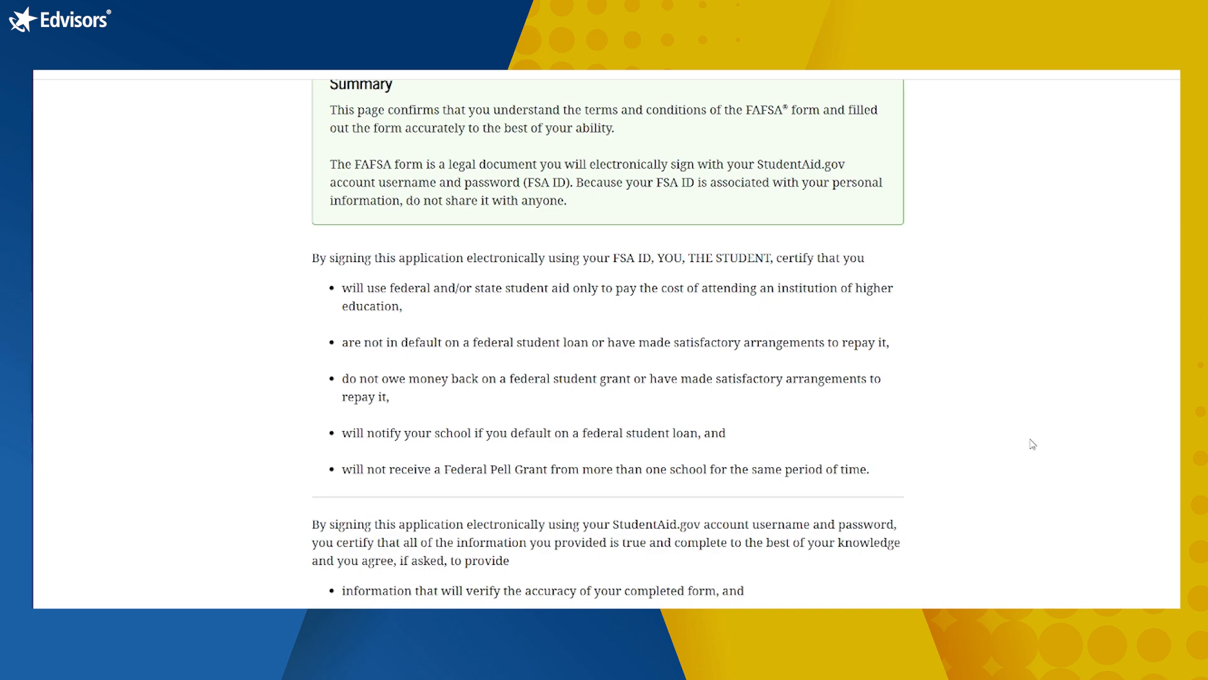
scroll(1033, 443, down, 4)
scroll(1033, 444, down, 5)
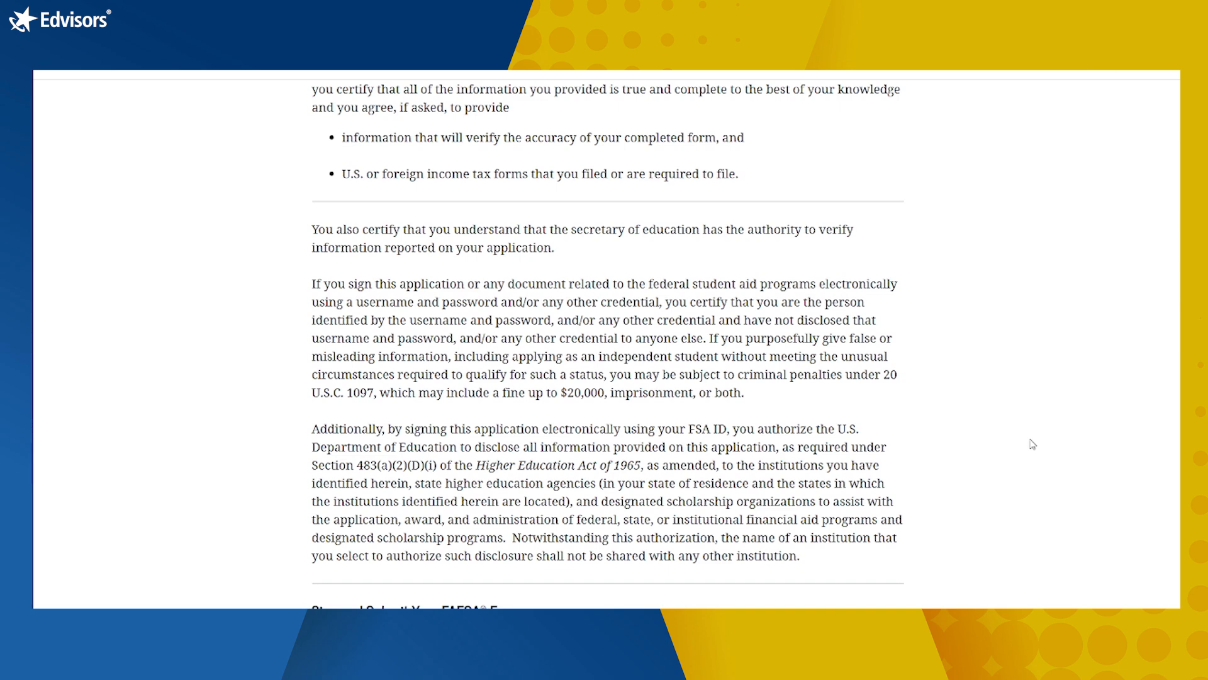
scroll(1033, 444, down, 2)
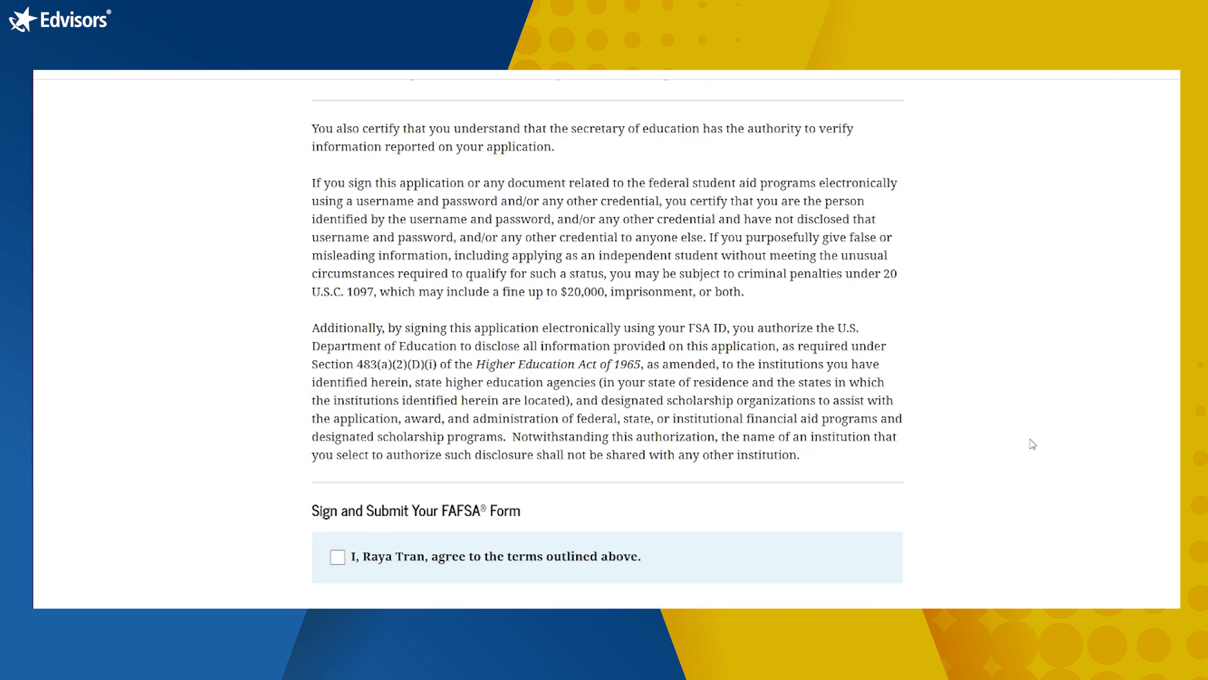
scroll(1033, 444, down, 2)
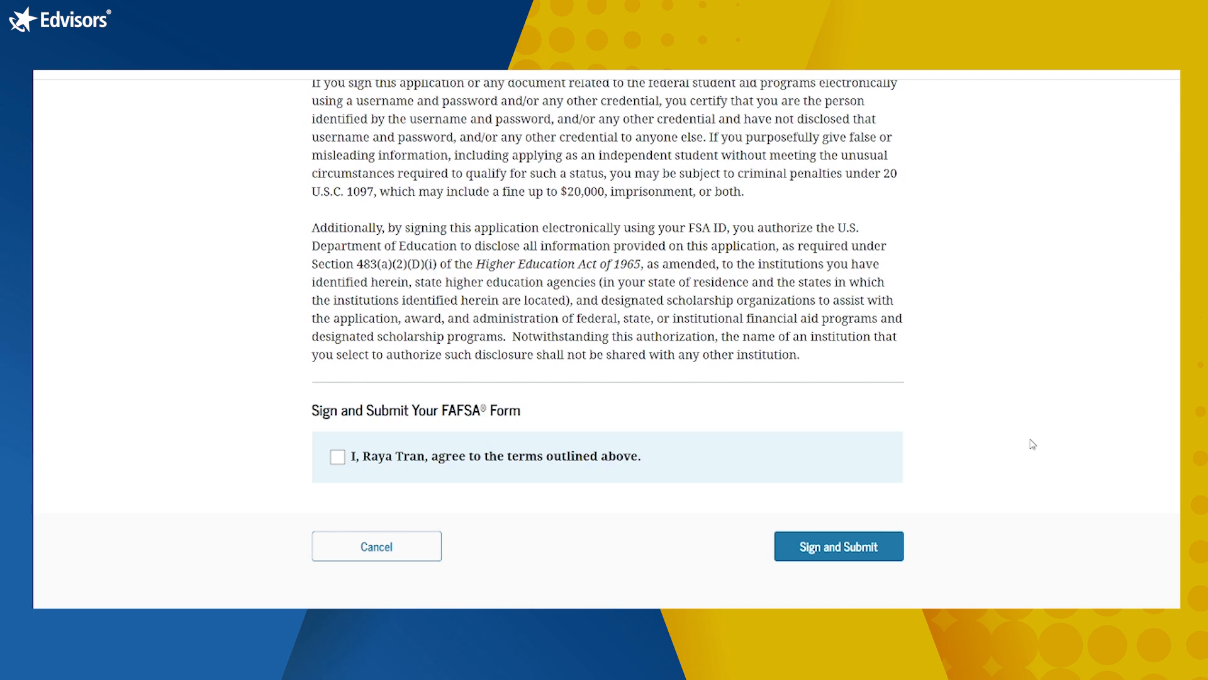
Step: Agree to the certification terms and sign and submit the FAFSA
click(338, 462)
click(853, 554)
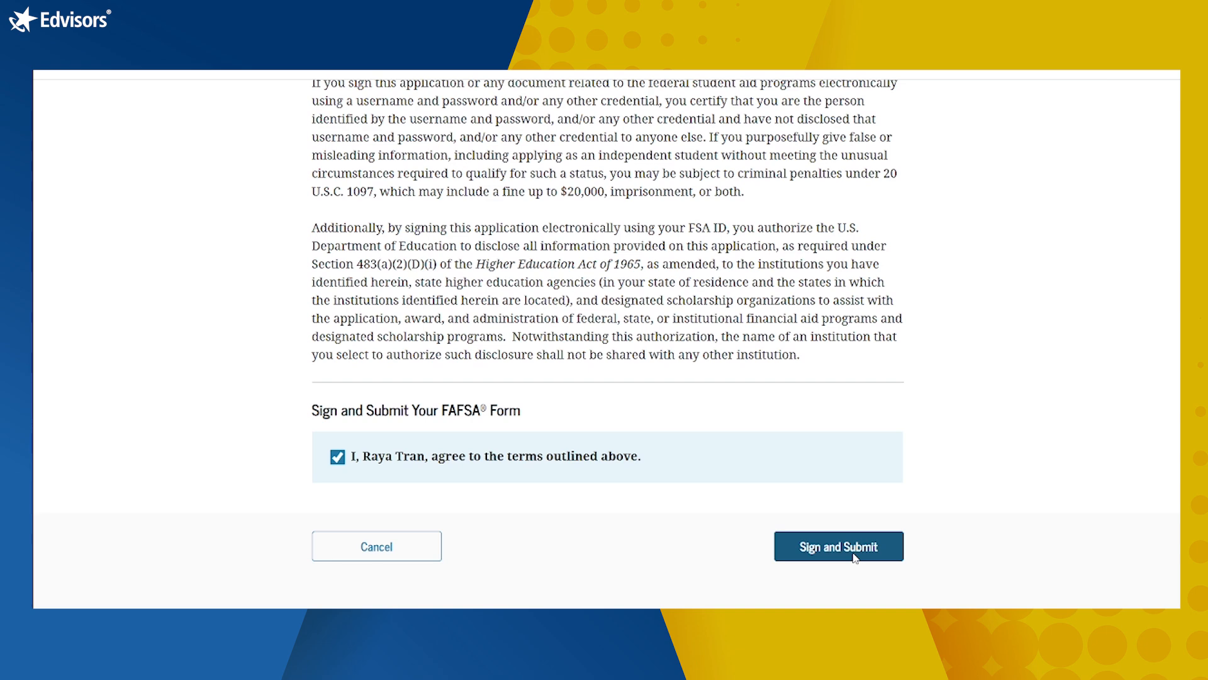
scroll(856, 471, down, 2)
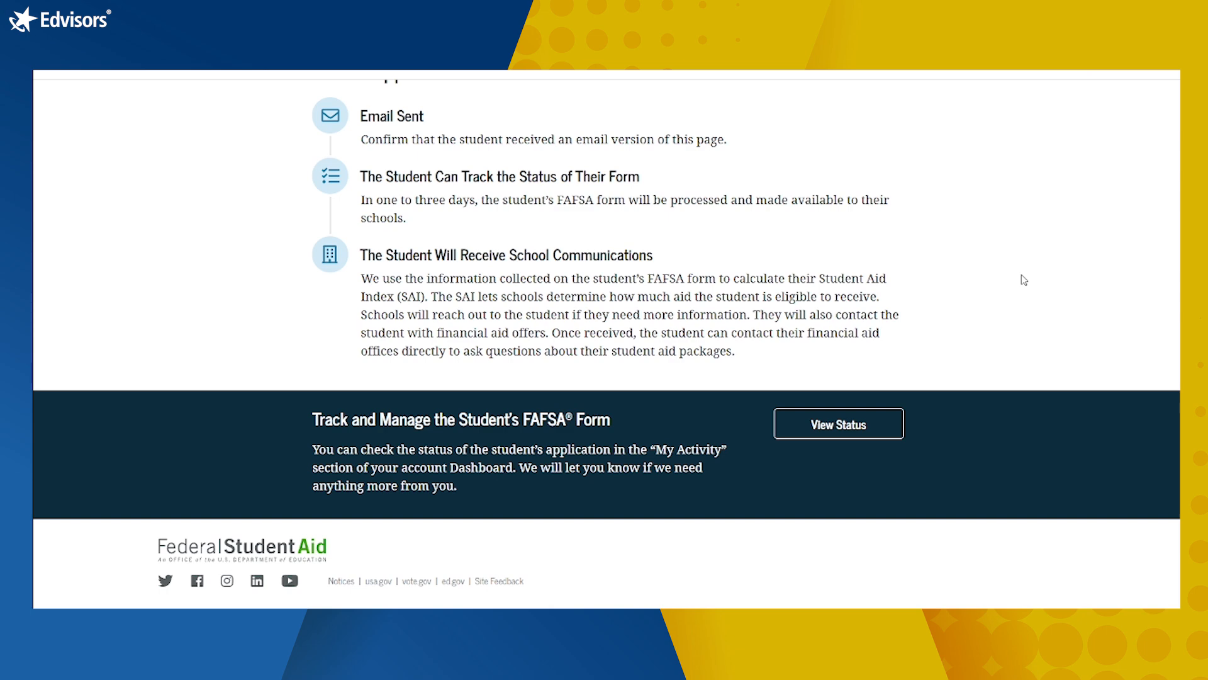
scroll(970, 403, up, 7)
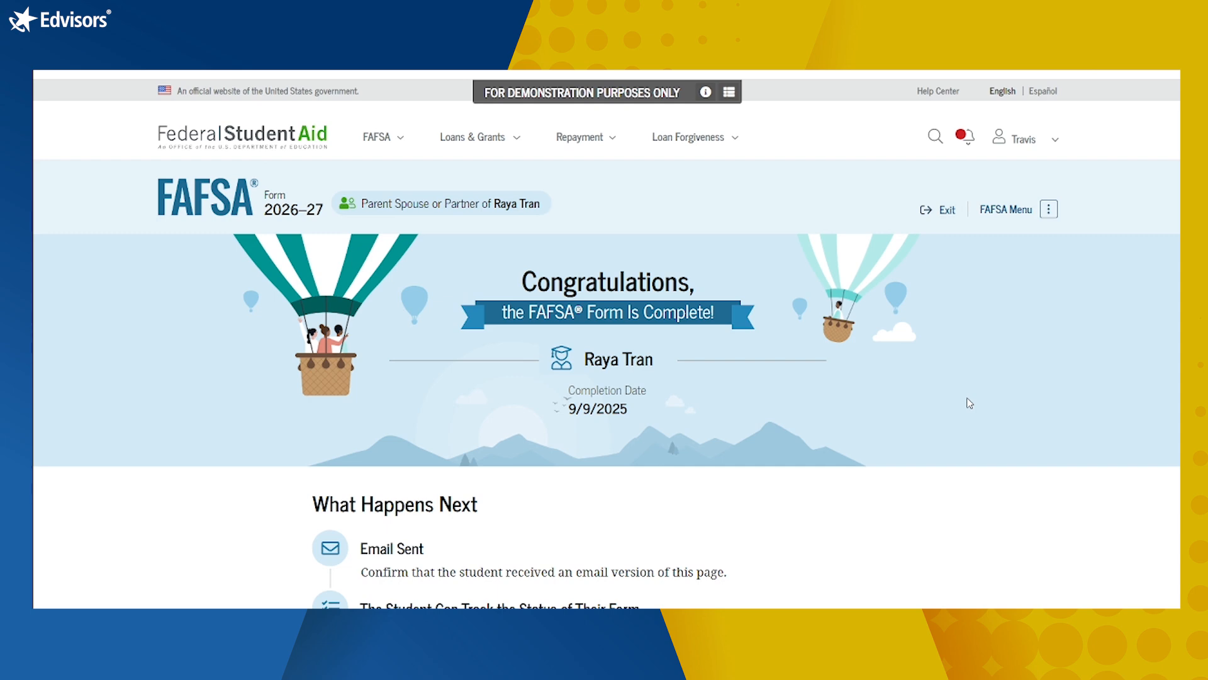